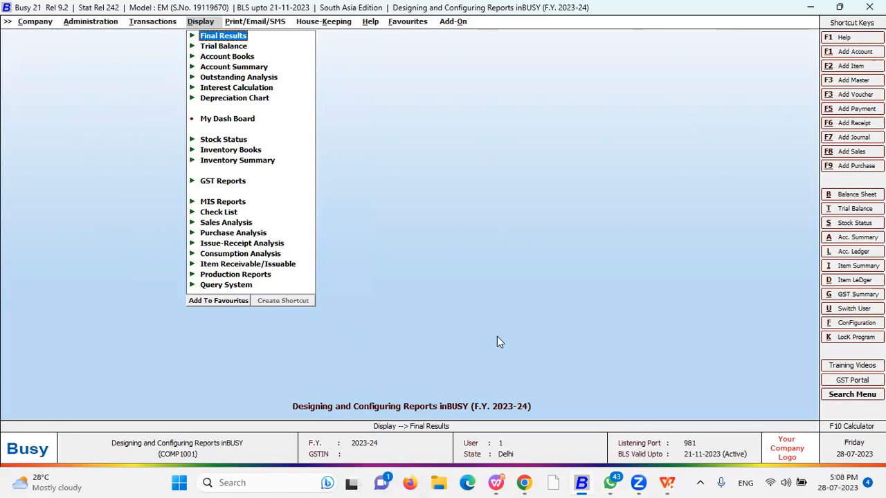
Open the standard Account Books Sales Register with All Sale Type and All Parties
key("Down")
key("Down")
key("Down")
key("Down")
key("Up")
key("Up")
key("Return")
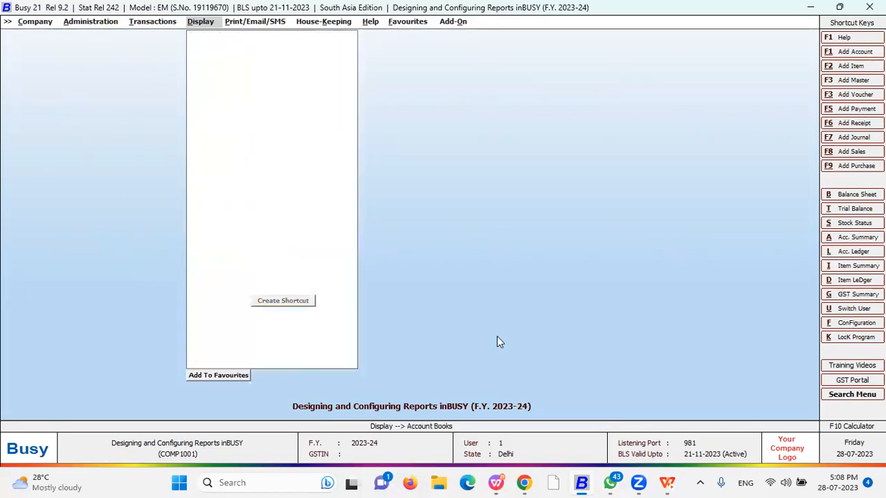
key("Down")
key("Down")
key("Down")
key("Return")
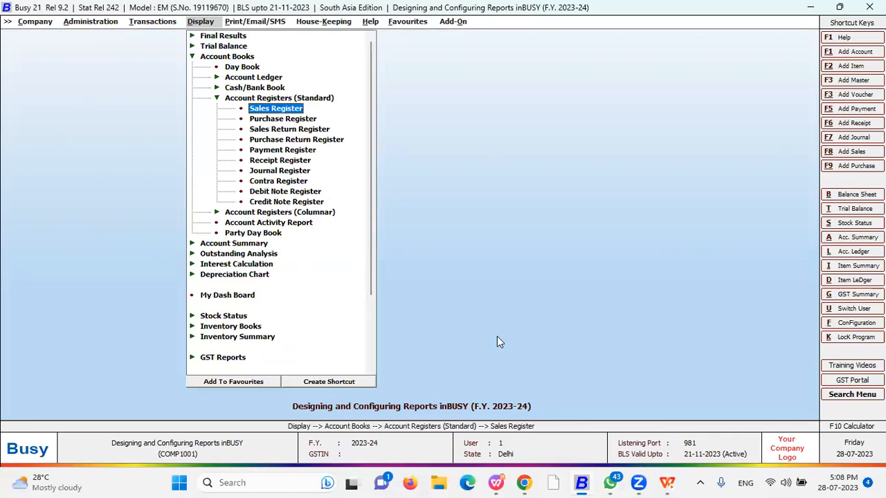
key("Return")
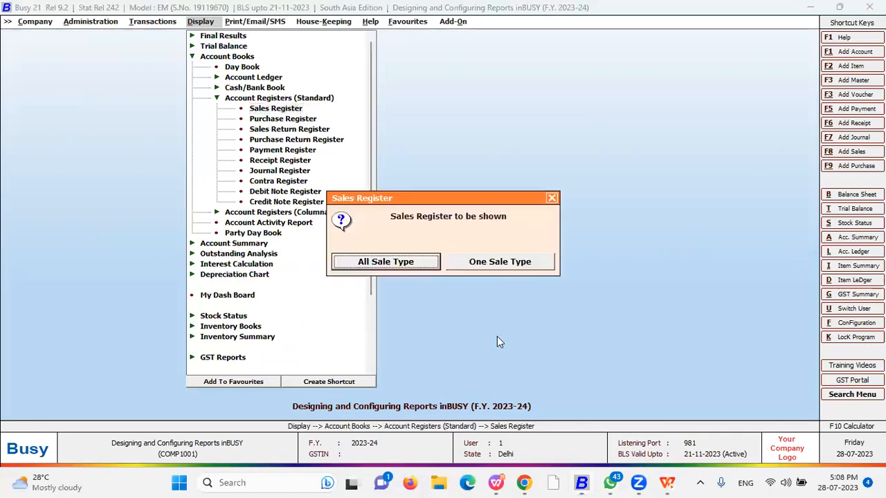
key("Return")
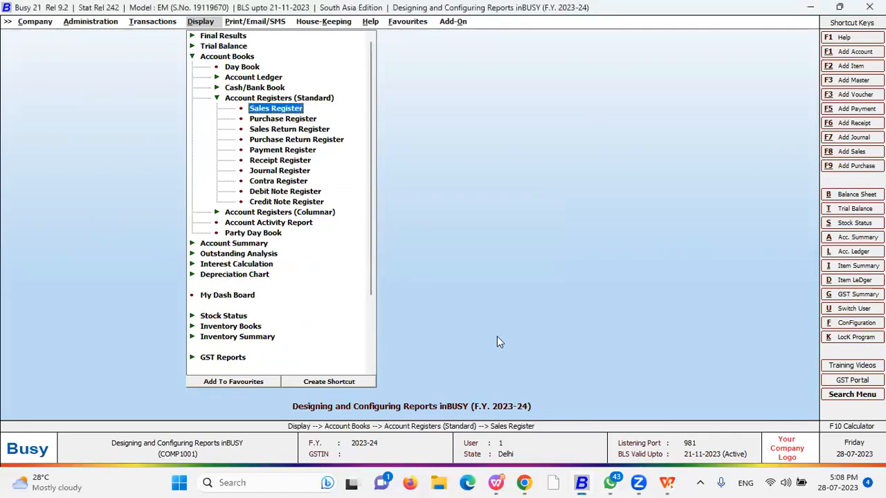
key("Return")
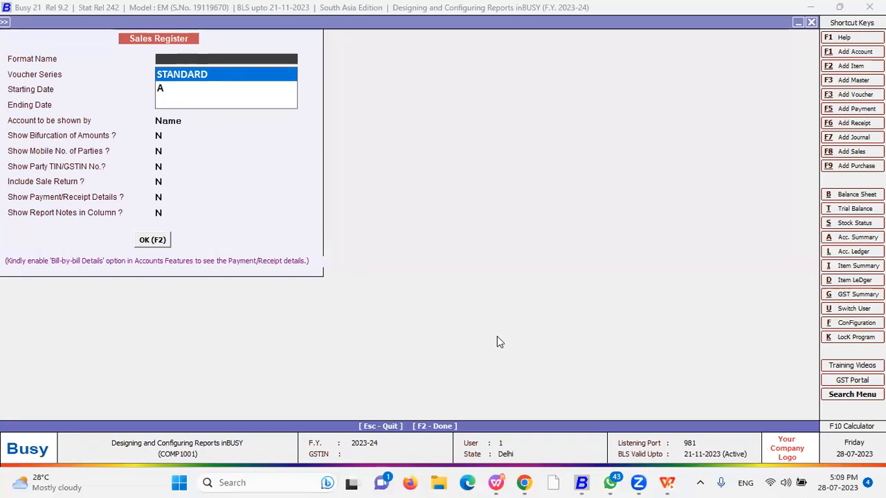
Choose the STANDARD format with <<-ALL->> voucher series
key("Down")
key("Return")
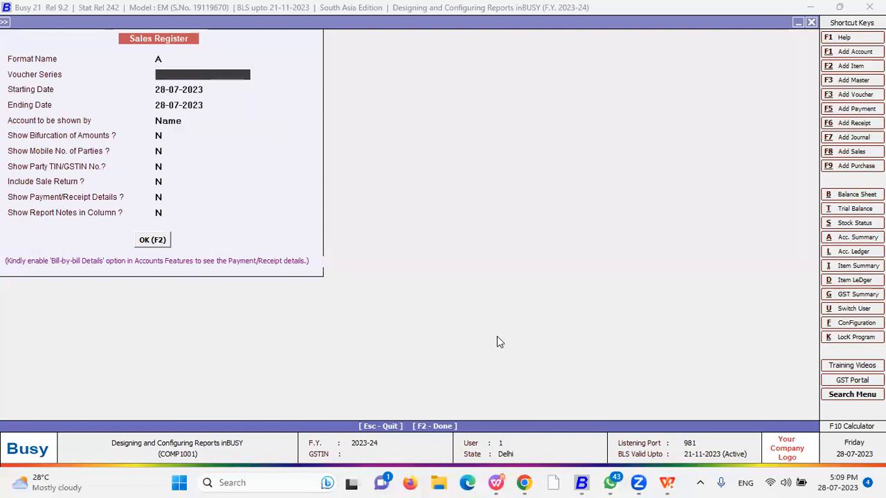
key("Up")
key("Up")
key("Return")
key("Escape")
key("Up")
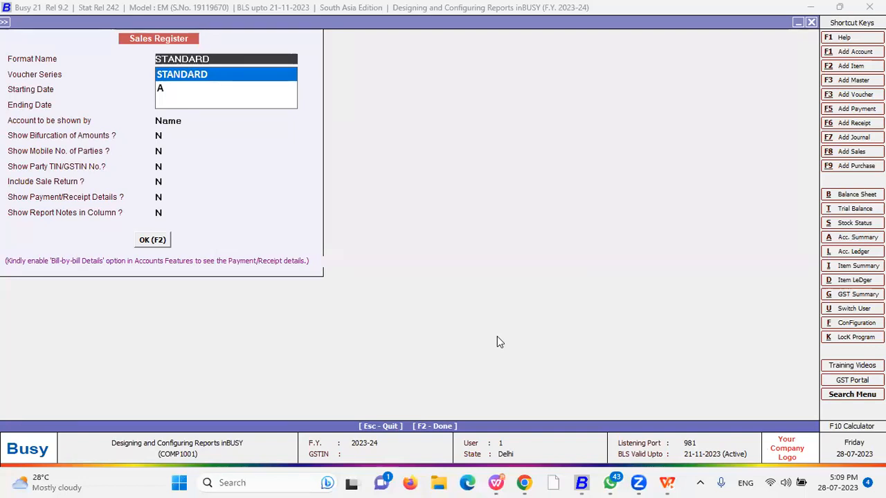
key("Return")
key("Return")
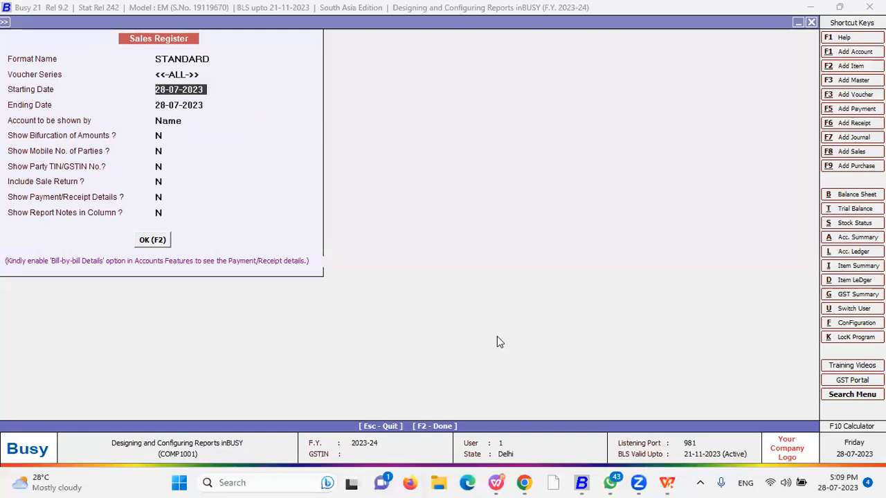
Set the starting date to 01-04-2023 and accept the remaining Y/N report options
type("01.")
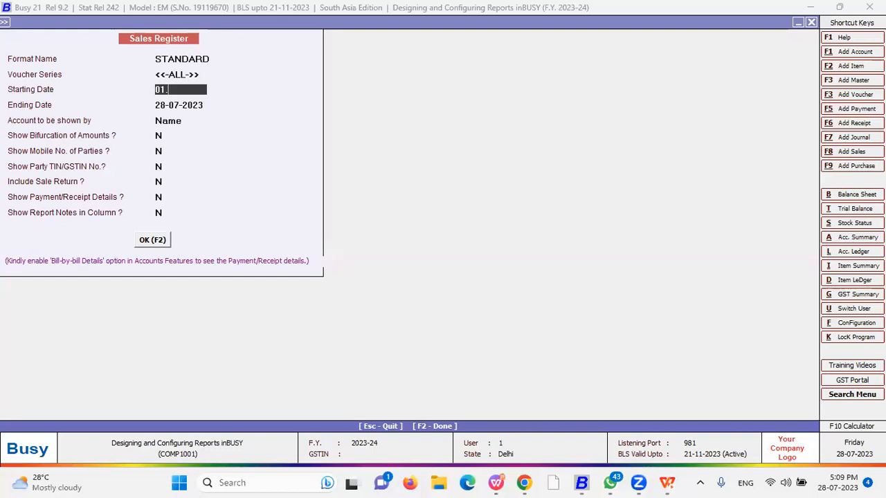
key("Return")
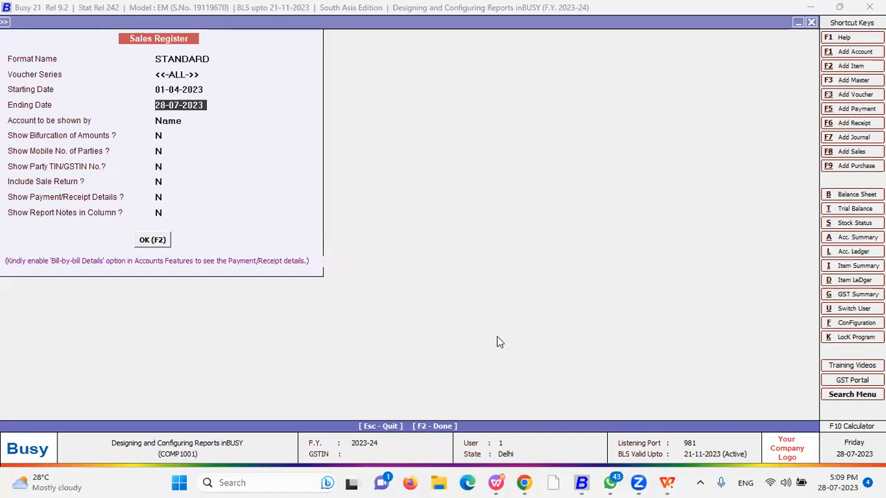
left_click(184, 74)
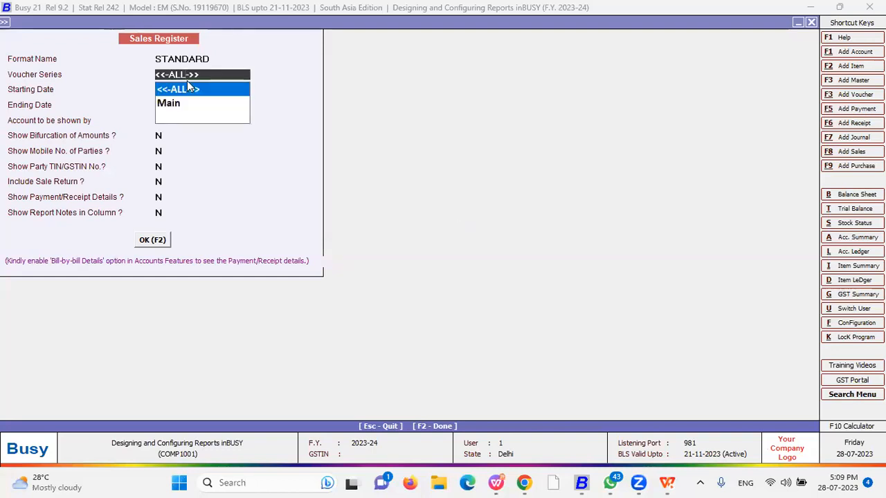
left_click(187, 83)
key("Return")
key("Return")
key("Return")
key("Return")
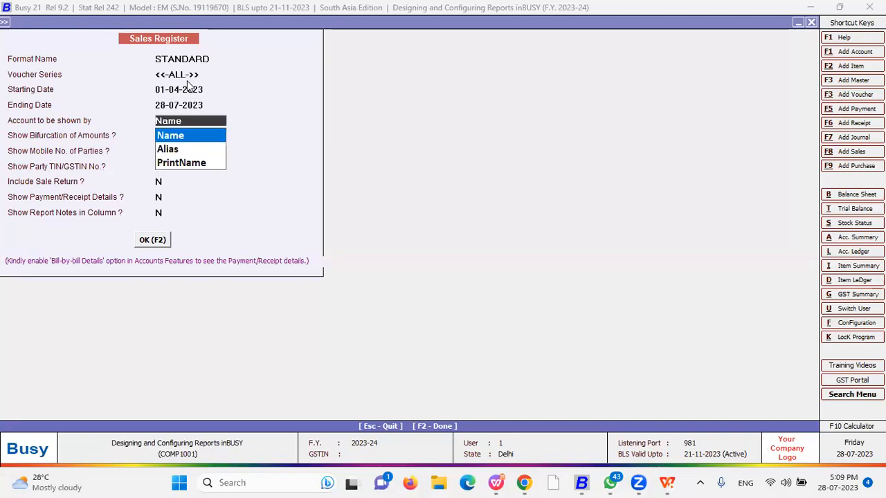
key("Return")
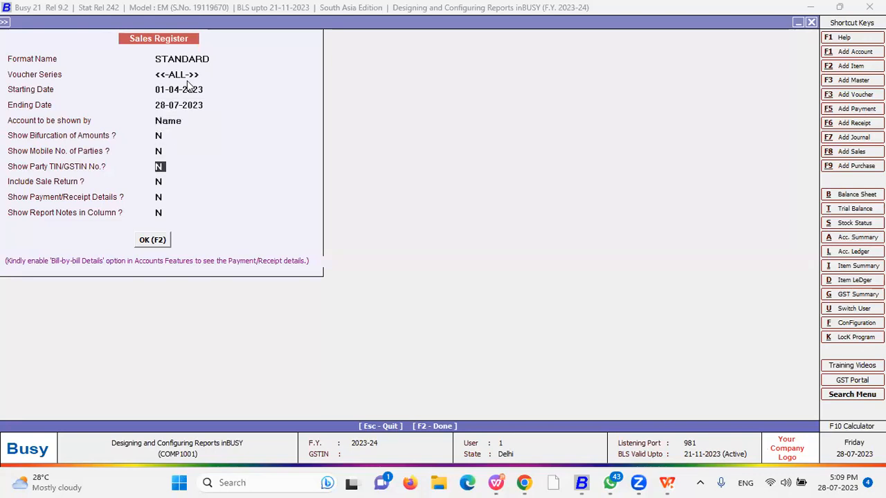
key("Up")
key("Up")
key("Return")
key("Return")
key("Return")
key("Return")
key("Return")
Show the eight-voucher Sales Register and open Custom Columns for a new format
key("Up")
key("Up")
key("Up")
key("Up")
key("Up")
key("Up")
key("Return")
key("Return")
key("Return")
key("Return")
key("Return")
key("Return")
key("Return")
key("Return")
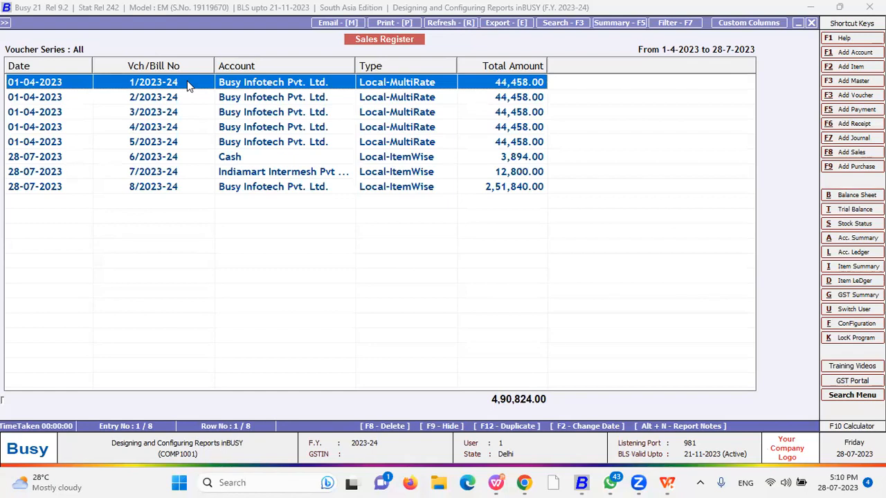
left_click(753, 24)
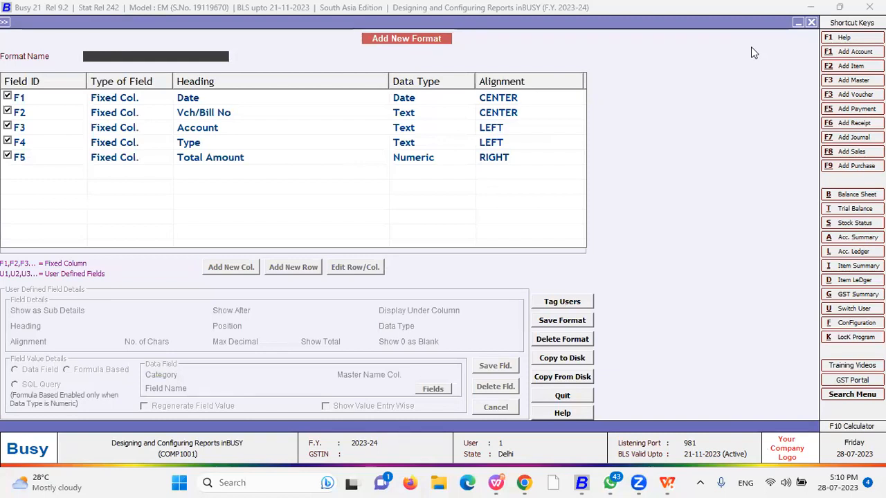
Dismiss the 'Format Name is Blank' warnings and quit the unnamed format
key("Return")
key("Return")
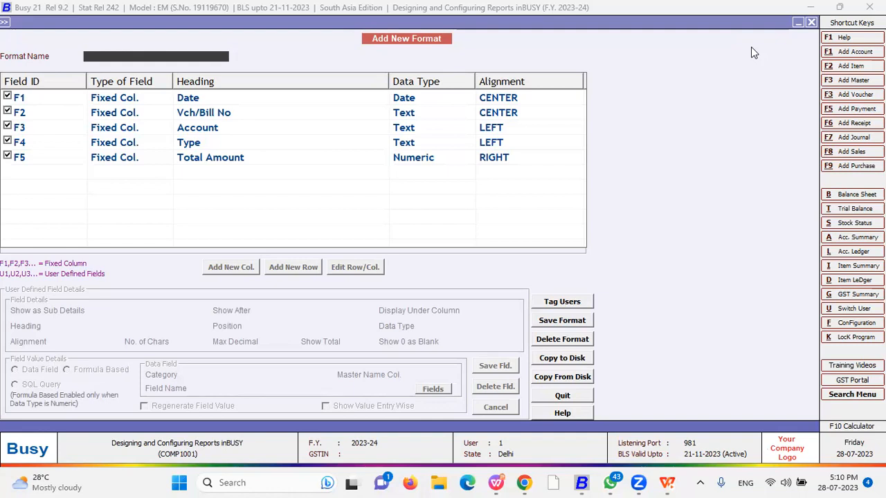
key("Return")
key("Return")
key("Escape")
key("Return")
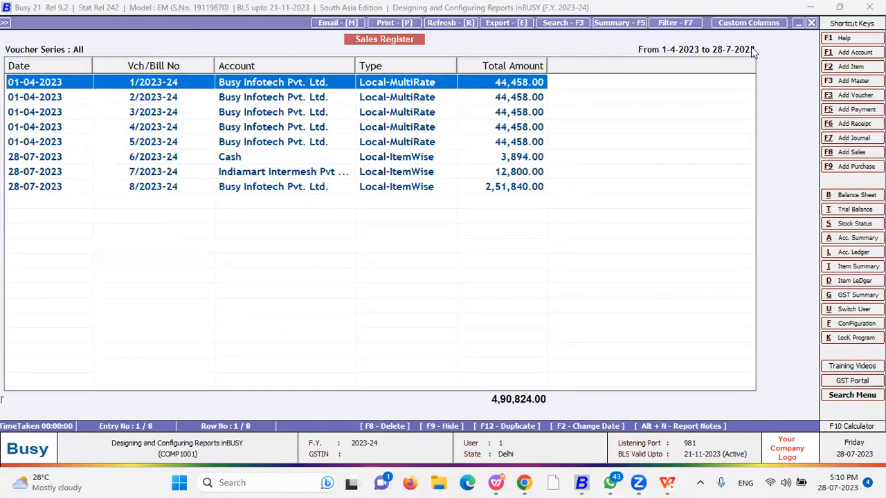
Open the Sales Register from the standard Inventory Books registers
key("Escape")
key("Escape")
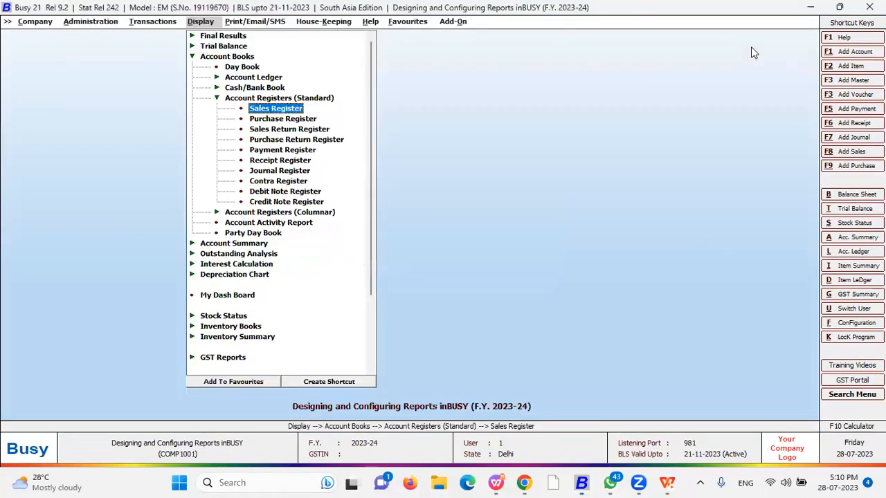
key("Escape")
key("Down")
key("Down")
key("Down")
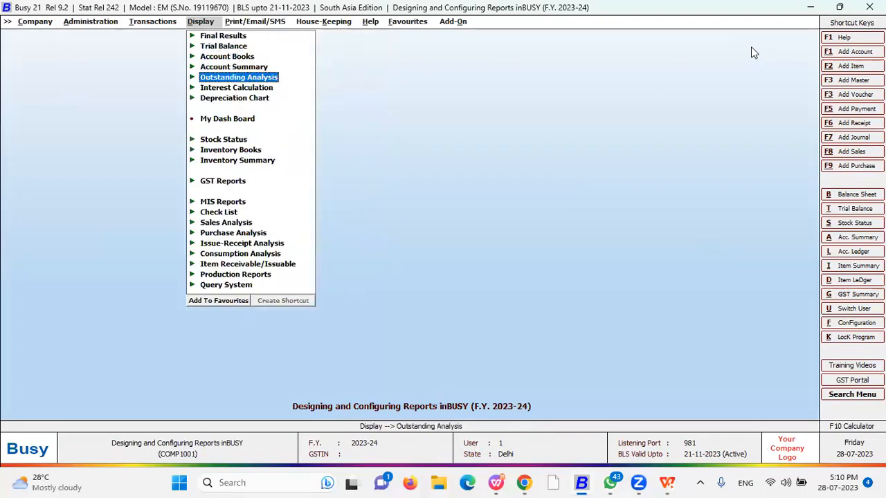
key("Down")
key("Down")
key("Down")
key("Down")
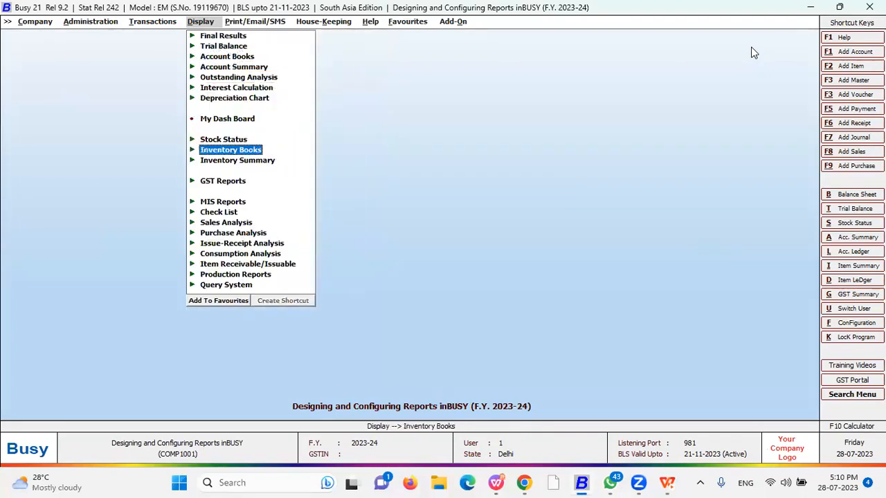
key("Return")
key("Down")
key("Down")
key("Return")
key("Return")
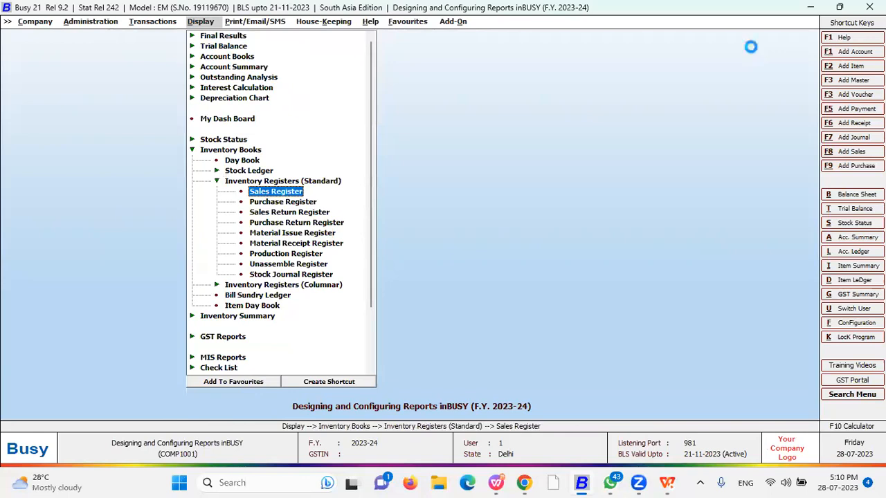
key("Return")
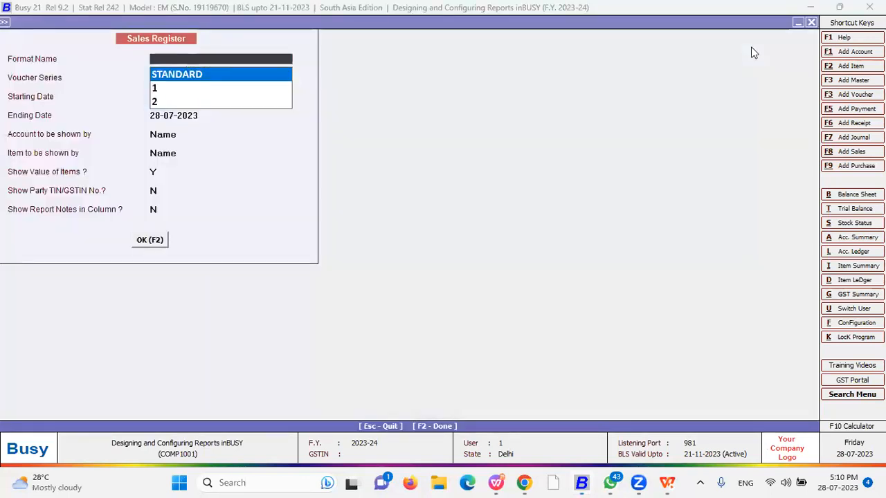
Compare the saved report formats 1 and 2 in the Format Name list
key("Down")
key("Up")
key("Down")
key("Up")
key("Down")
key("Down")
key("Up")
key("Down")
key("Up")
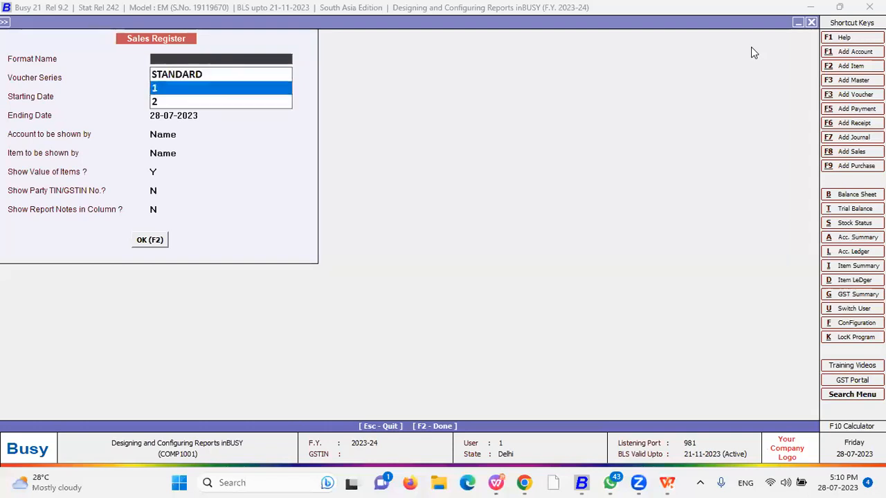
key("Up")
key("Return")
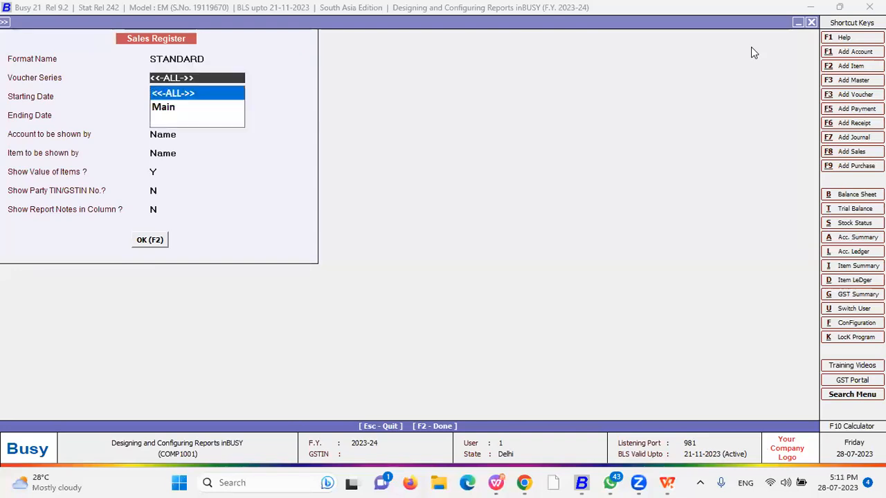
Select format 1 with all voucher series and open the Sales Register
key("BackSpace")
key("BackSpace")
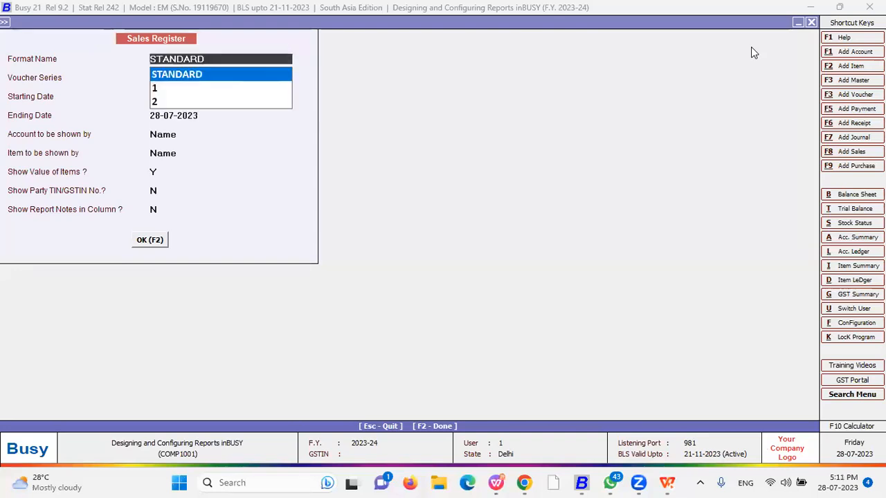
key("Down")
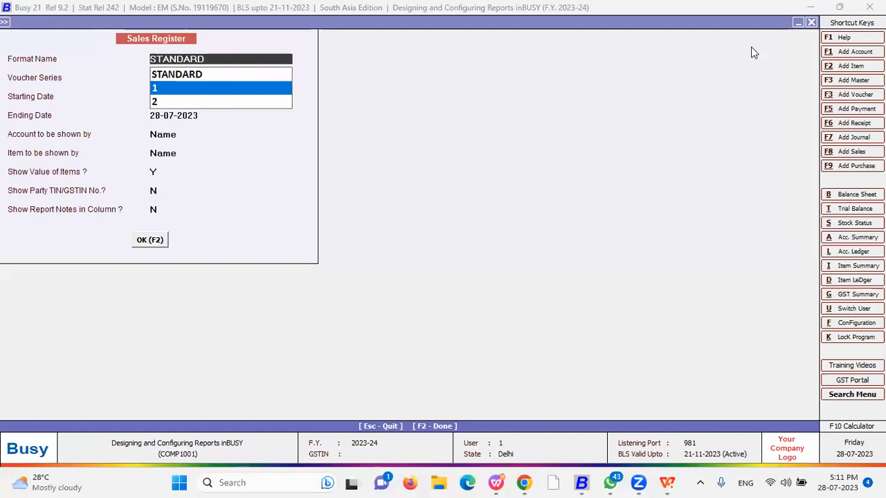
key("Up")
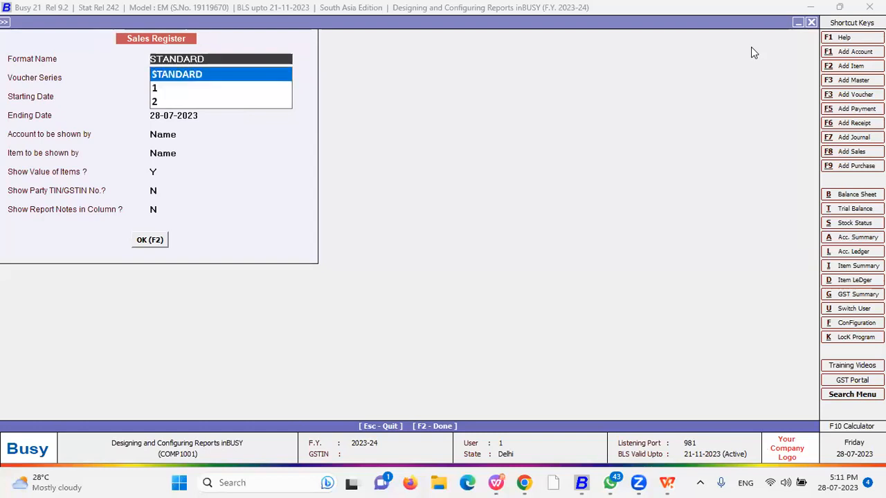
key("Return")
key("Return")
key("Up")
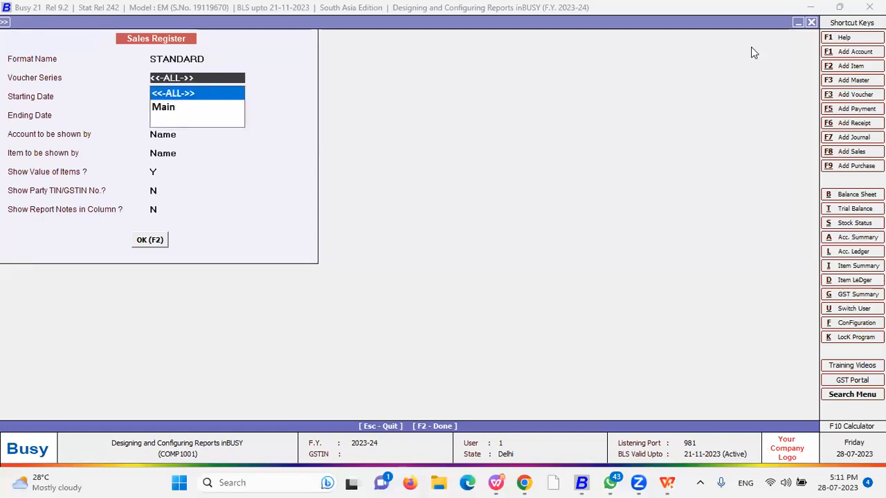
key("Up")
key("Down")
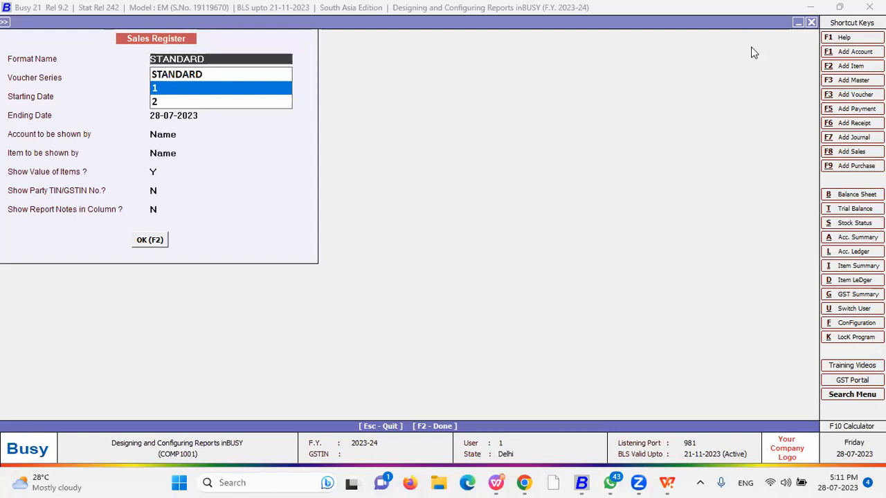
key("Return")
key("Return")
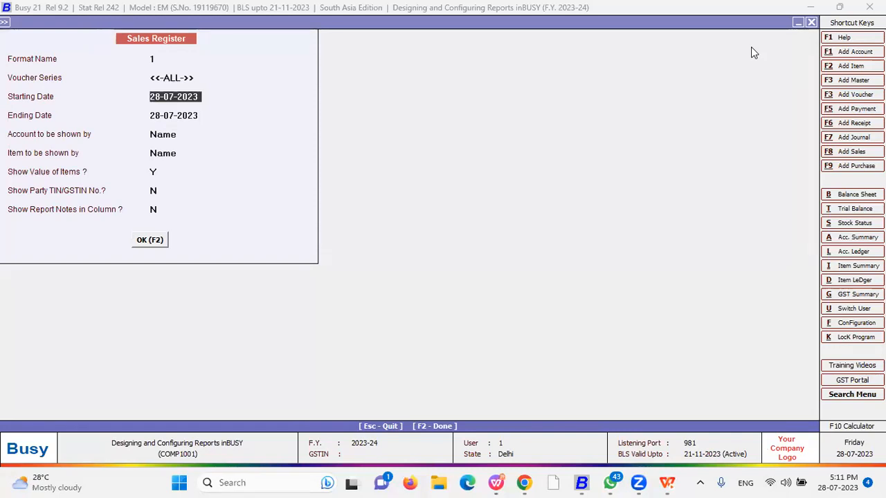
key("F1")
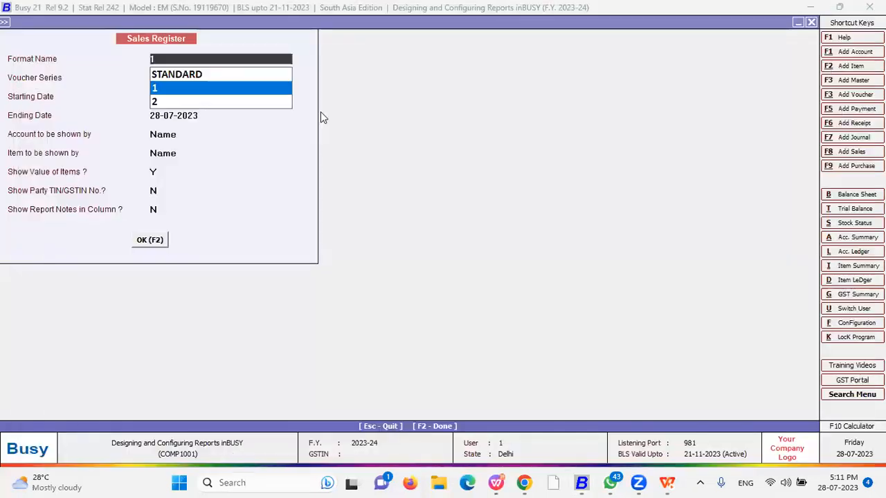
key("F2")
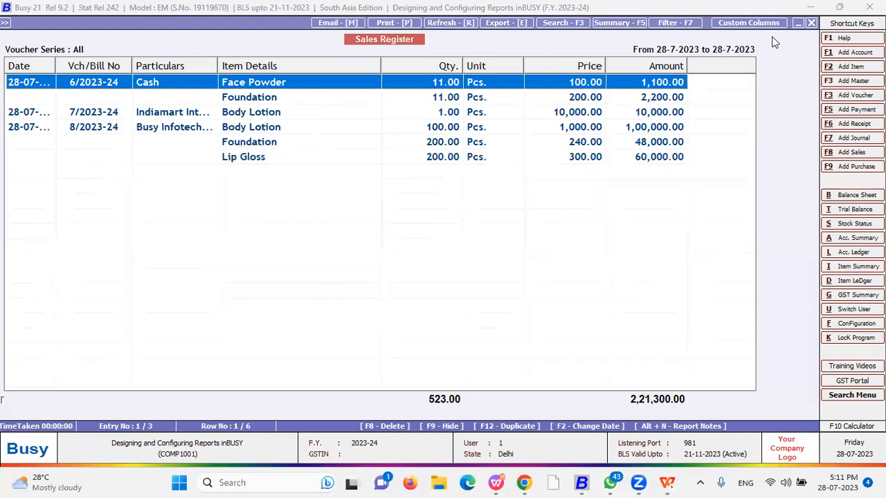
left_click(748, 22)
key("Escape")
key("Return")
left_click(754, 25)
key("Escape")
key("Return")
left_click(755, 24)
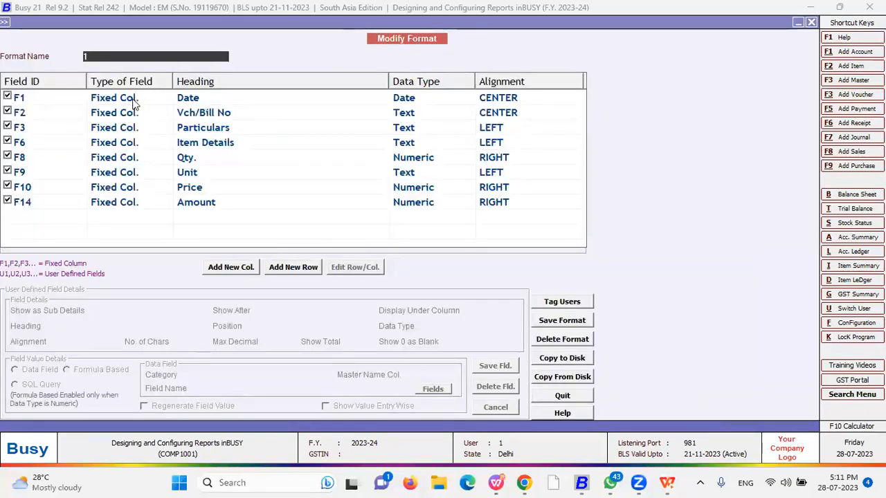
key("Return")
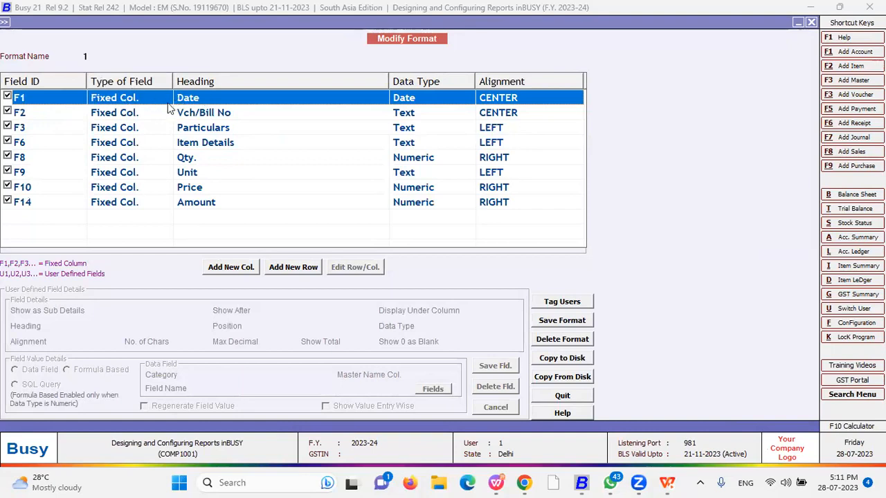
left_click(211, 115)
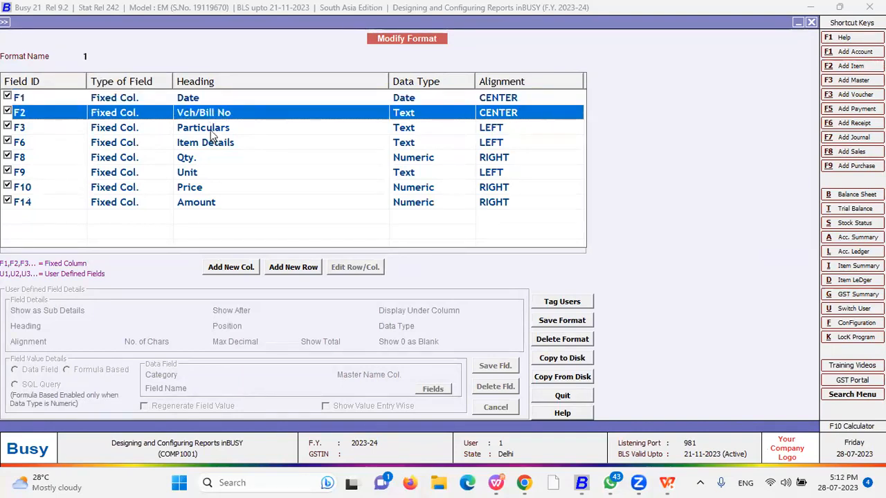
left_click(210, 129)
left_click(203, 143)
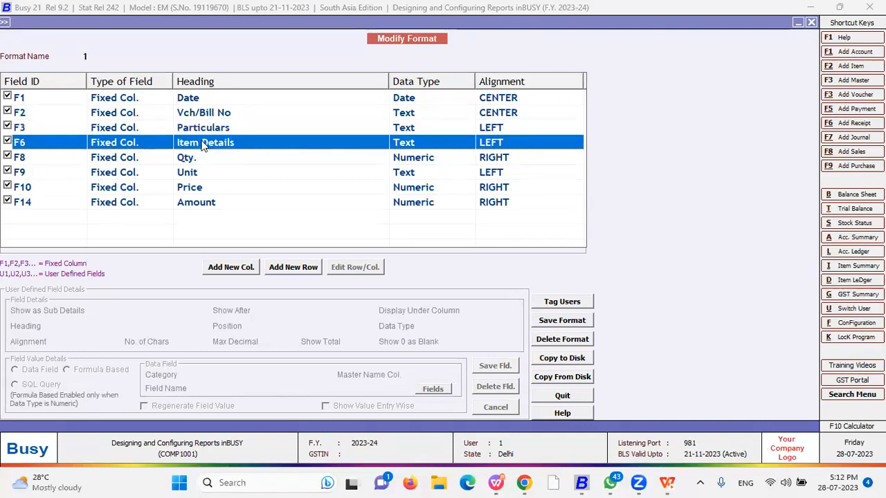
key("Down")
key("Down")
key("Down")
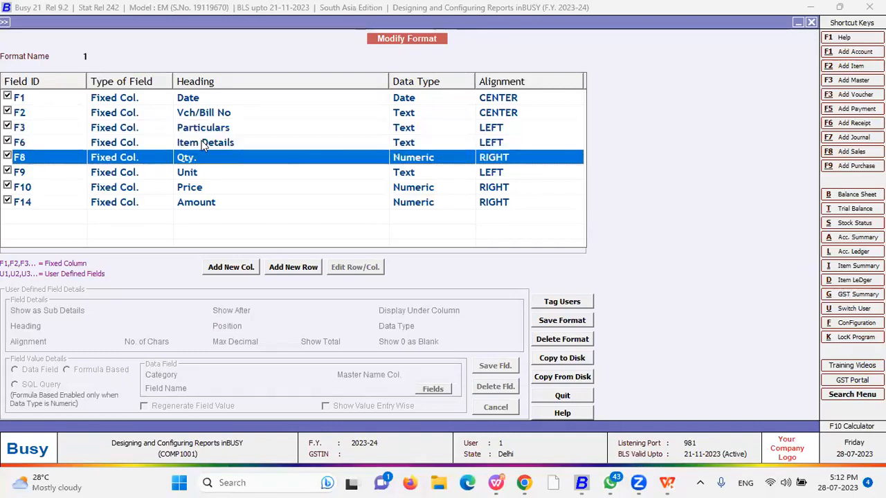
left_click(198, 202)
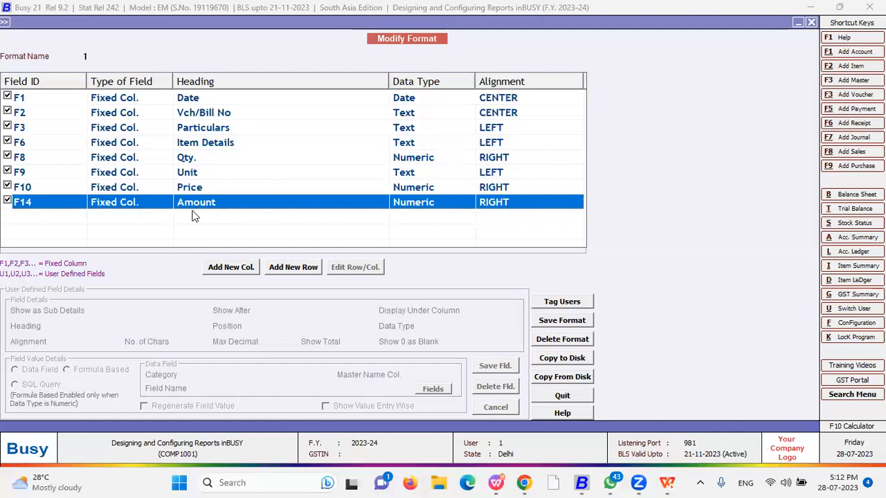
left_click(413, 101)
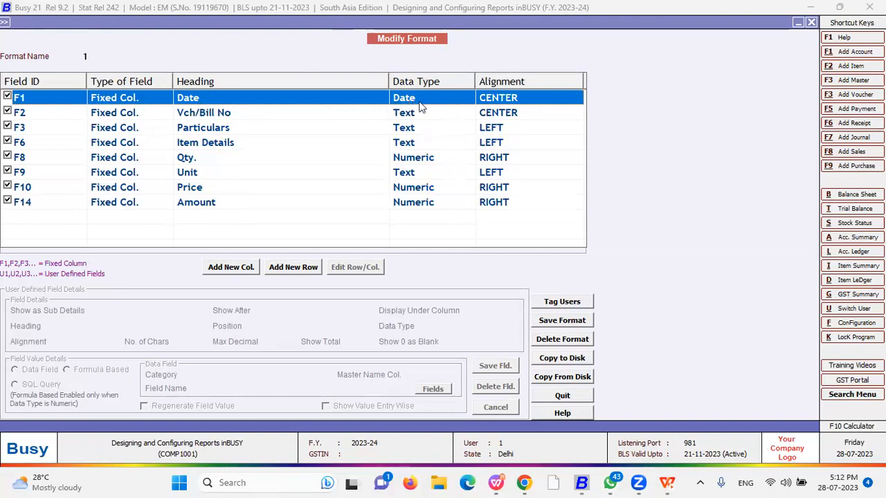
left_click(222, 117)
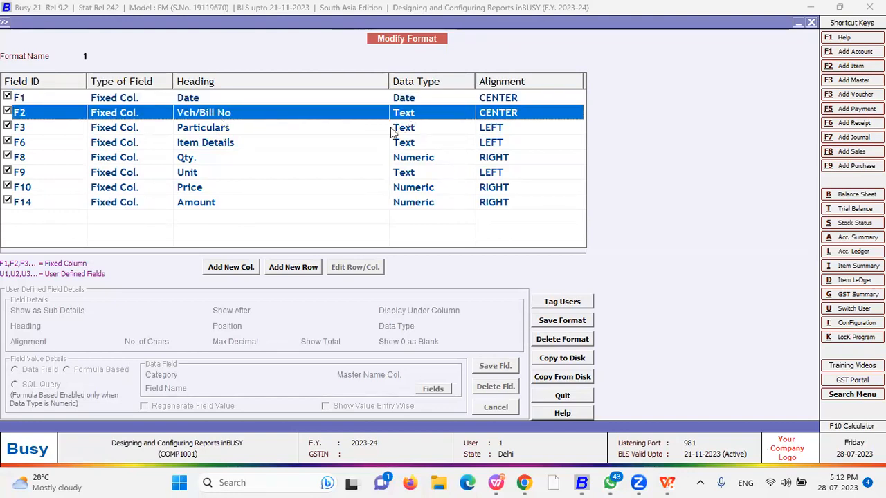
left_click(223, 132)
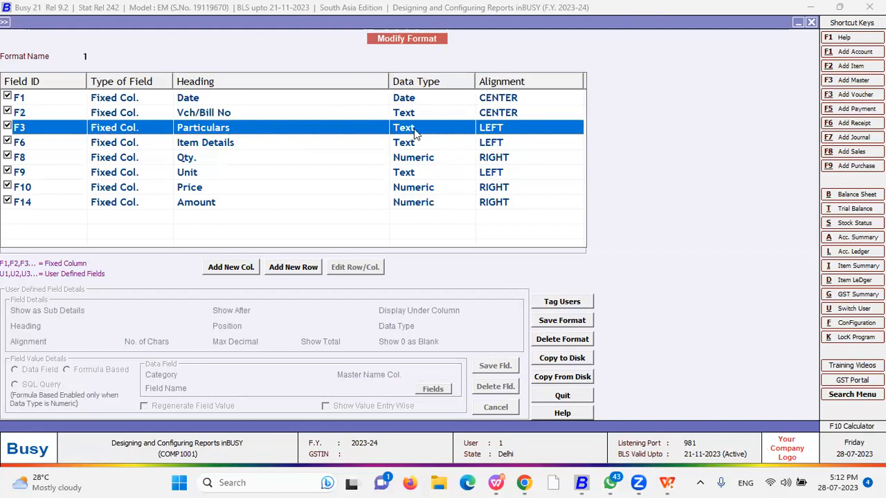
left_click(326, 145)
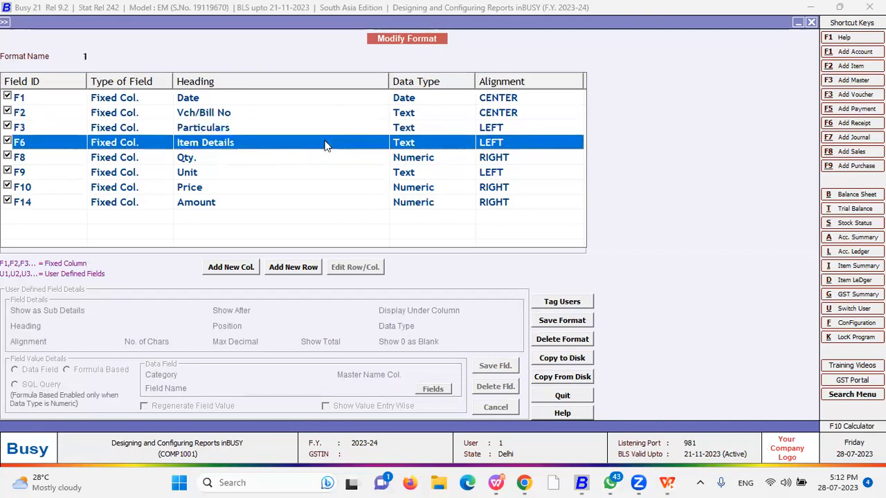
key("Down")
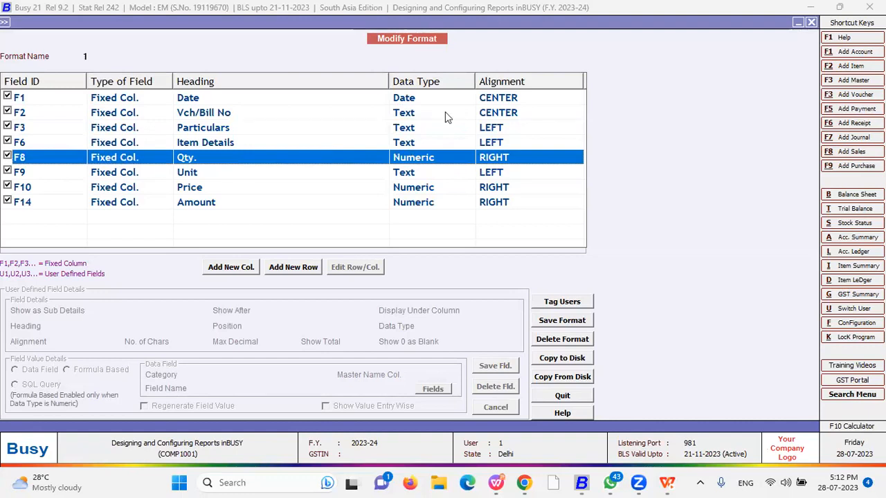
key("Down")
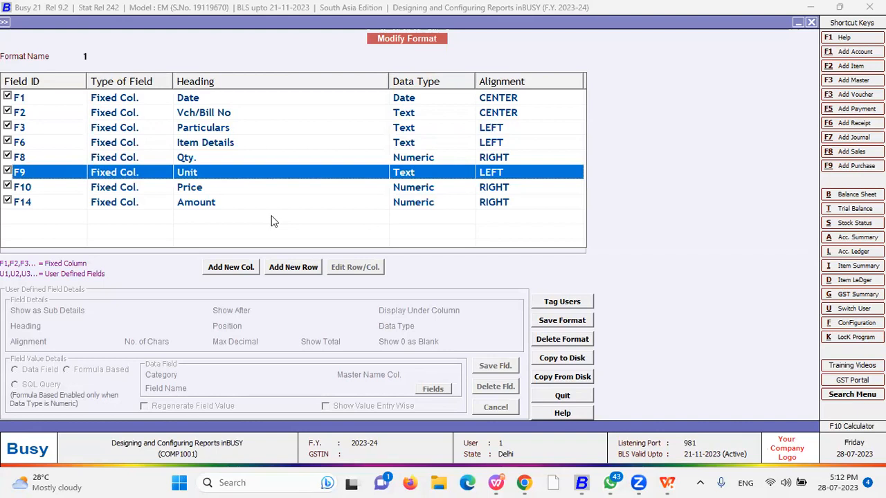
left_click(342, 191)
left_click(238, 203)
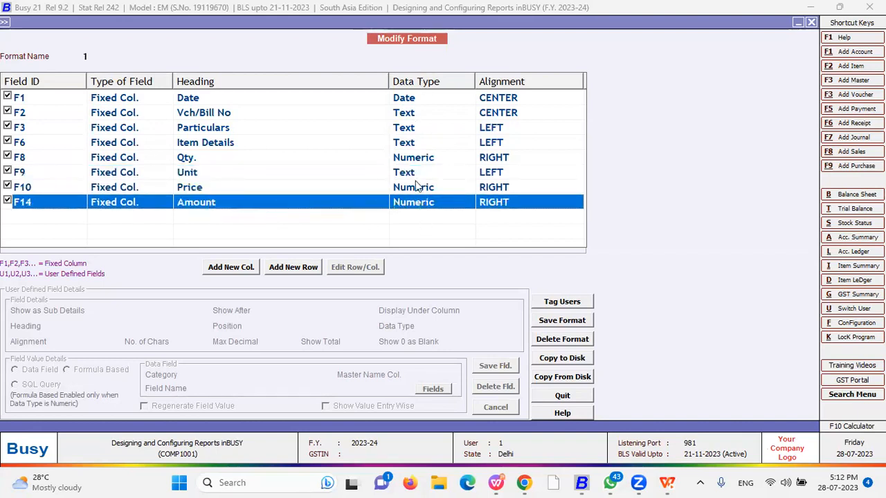
left_click(501, 100)
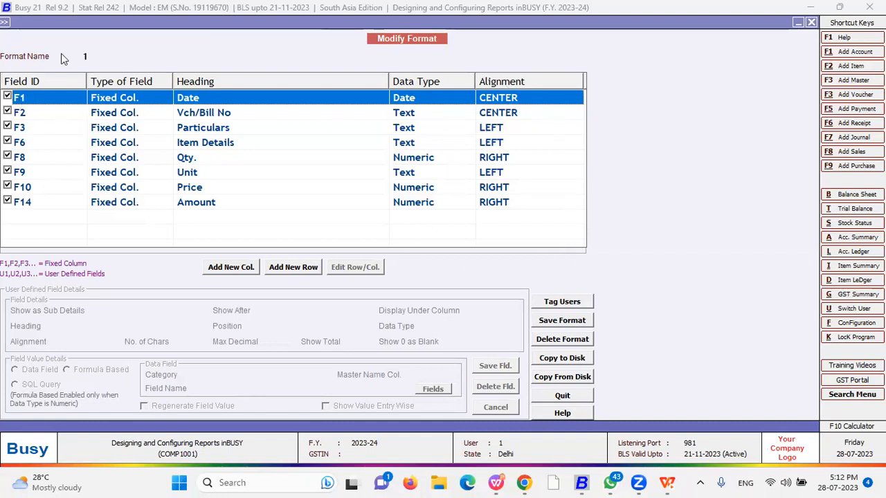
left_click(94, 56)
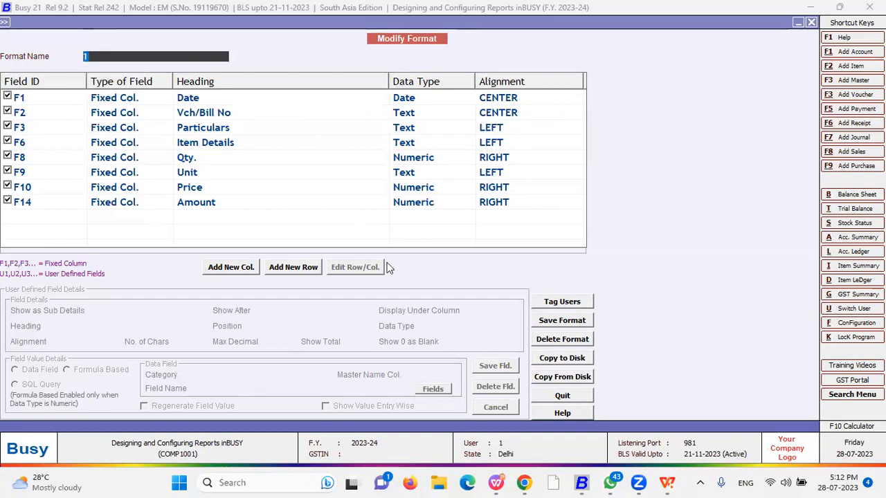
left_click(561, 395)
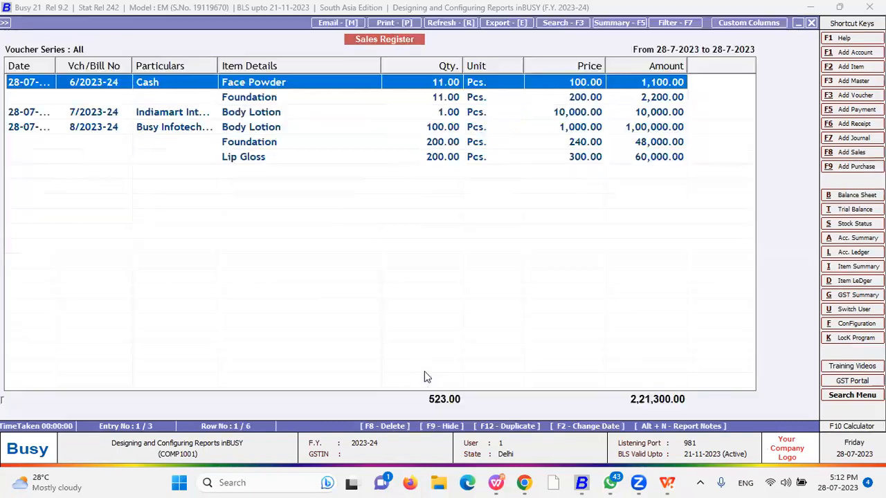
Reopen the Sales Register in the STANDARD format with all voucher series
key("Escape")
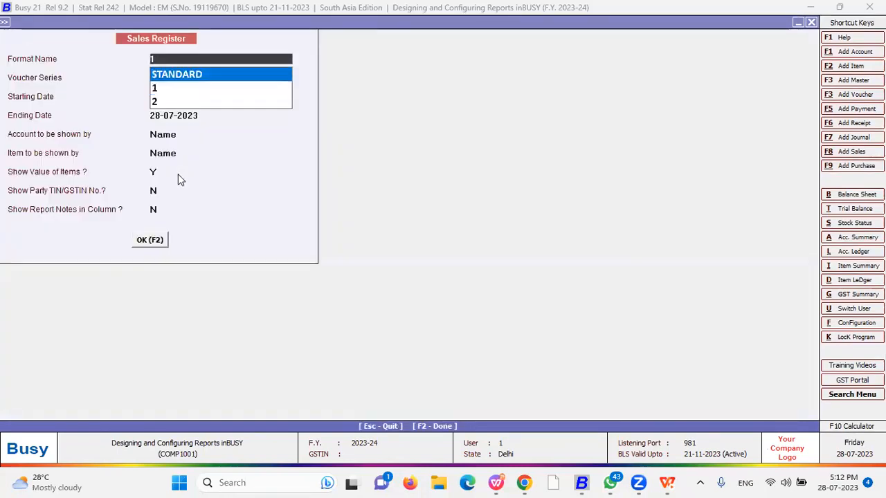
key("Return")
key("Return")
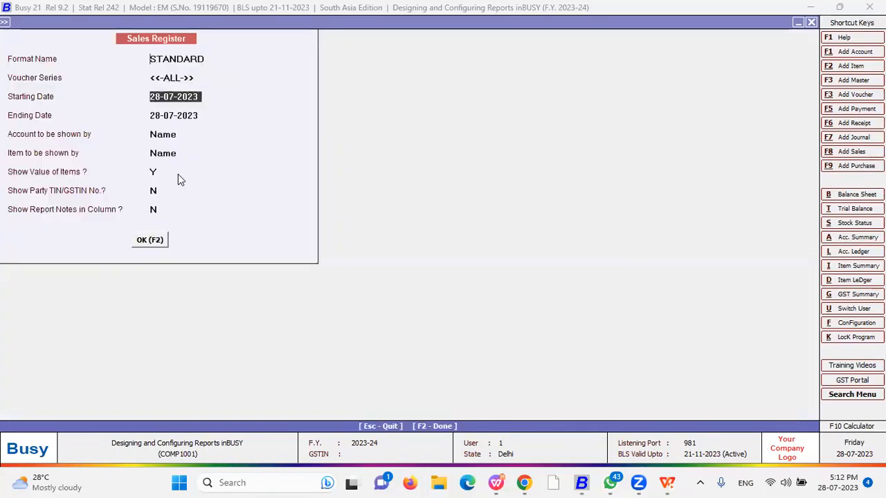
key("F2")
Start a custom column format named New and begin adding a column
left_click(750, 23)
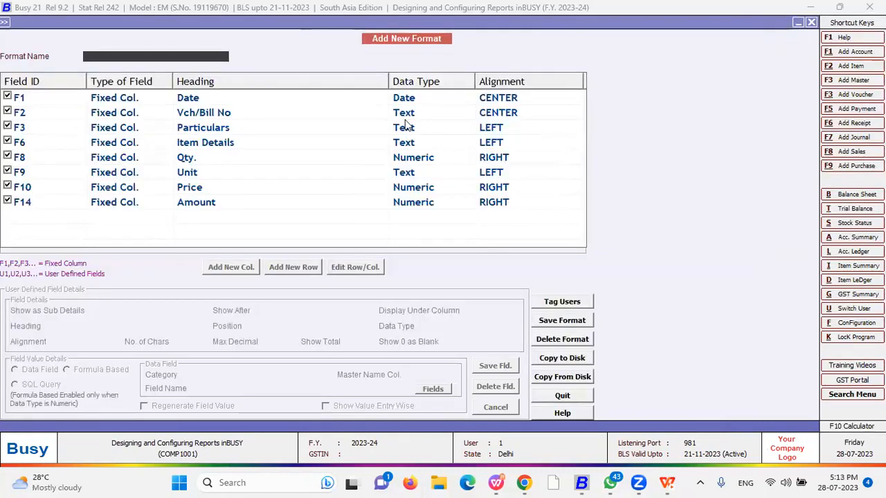
type("New")
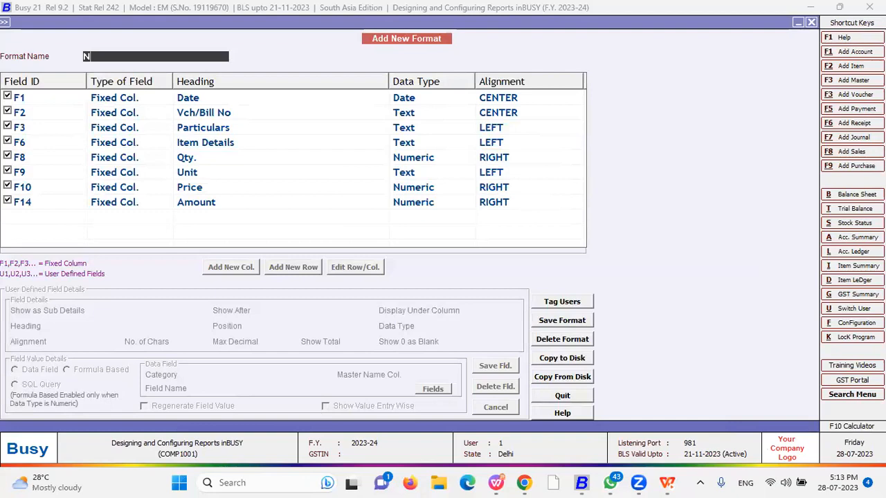
key("Return")
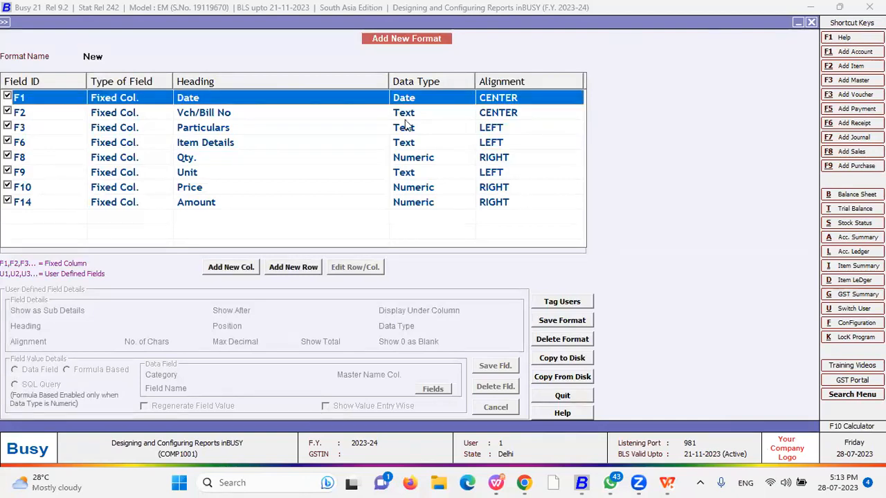
left_click(235, 275)
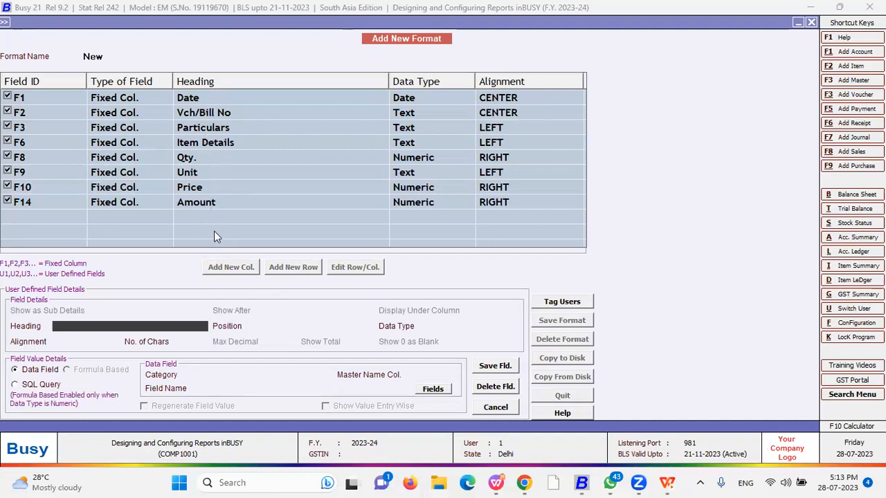
Head the new column 'GST Percentage' and position it after F10 (Price)
key("Return")
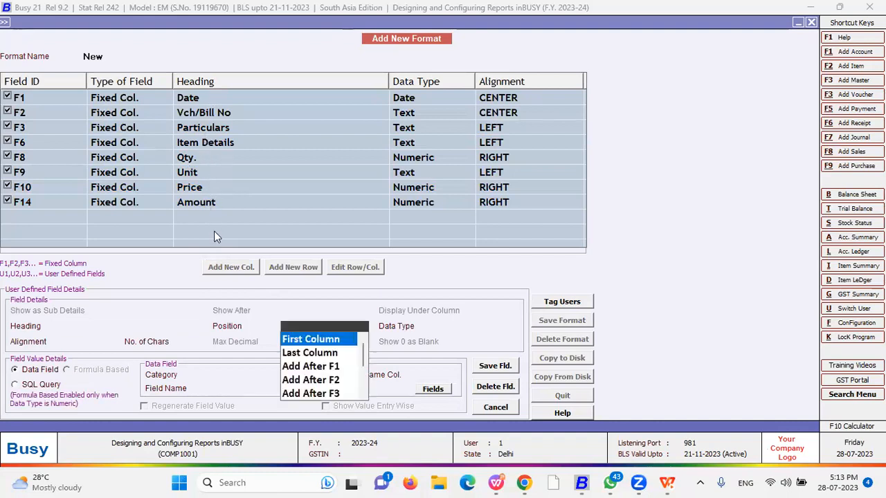
left_click(100, 326)
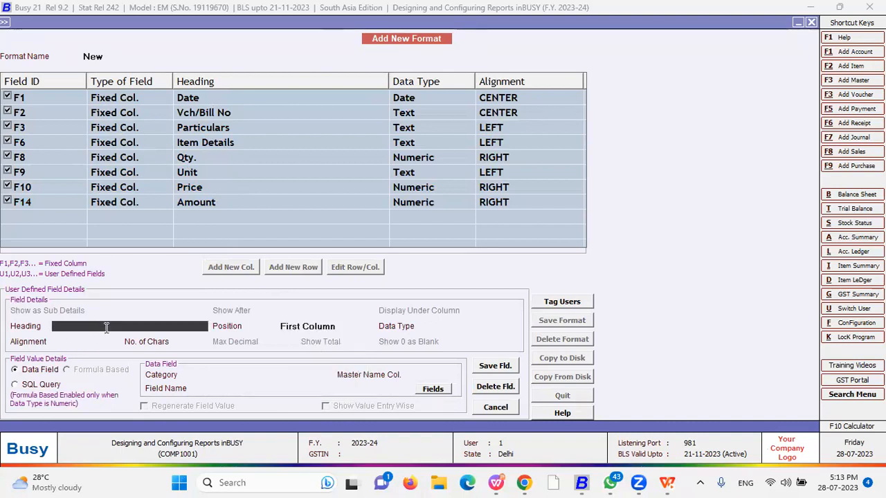
type("GST Percentage")
key("Return")
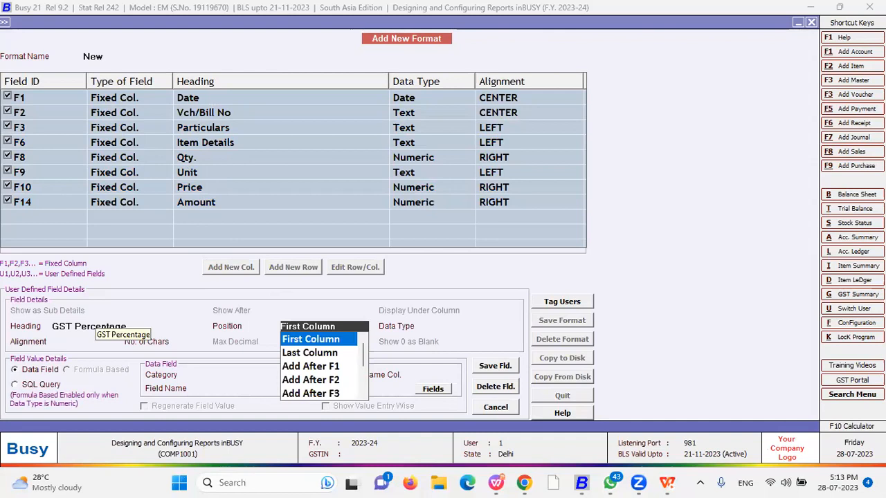
key("Down")
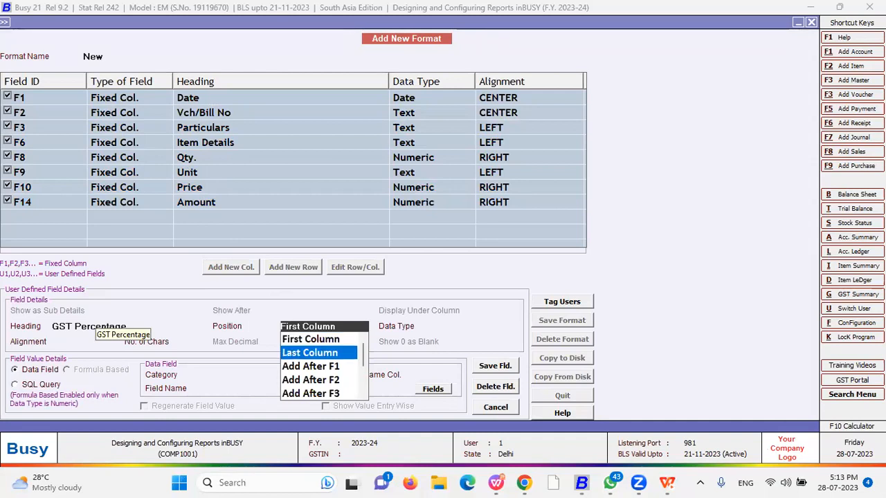
key("Down")
key("Down")
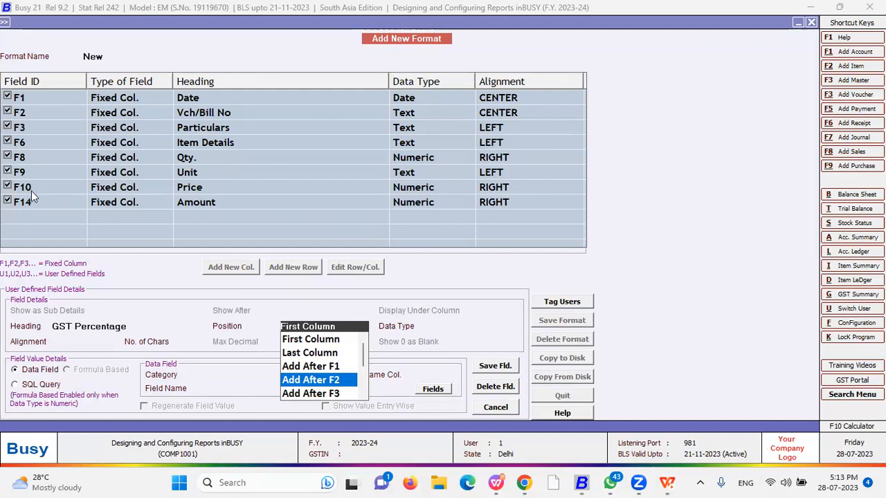
key("Down")
key("Down")
key("Down")
key("Down")
key("Down")
key("Down")
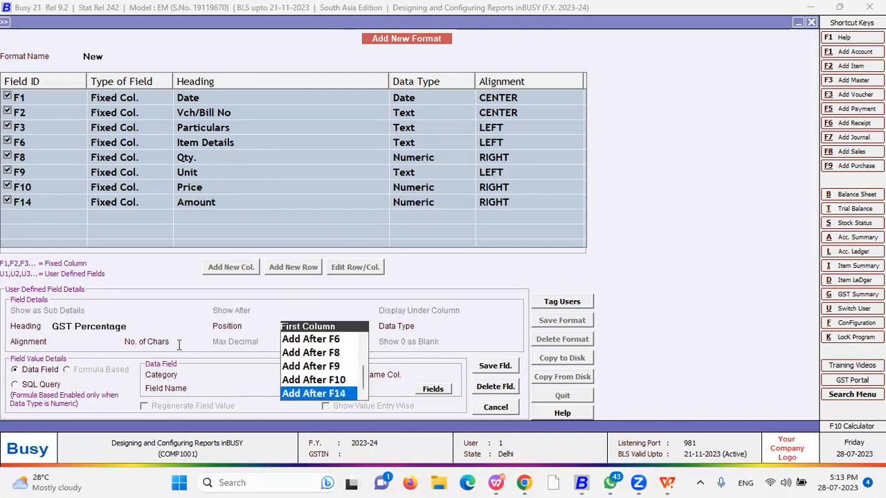
key("Up")
key("Return")
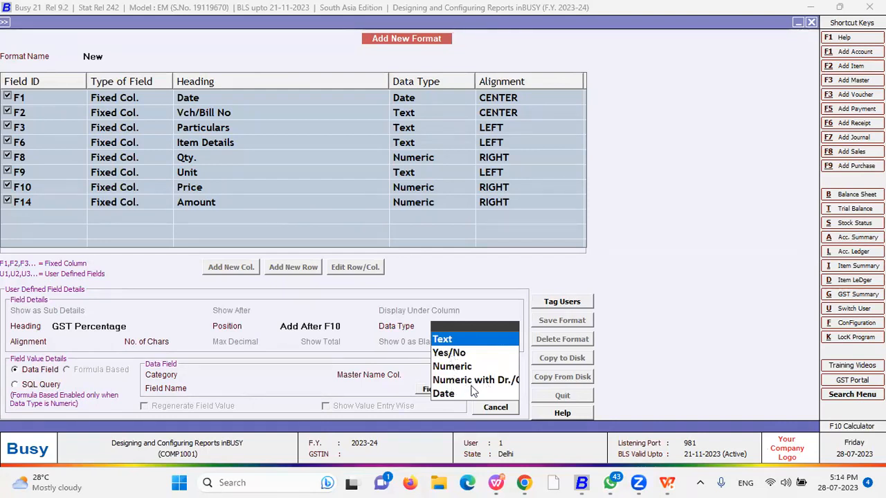
Make GST Percentage a left-aligned Text column, 10 characters wide, sourced from a Data Field
left_click(443, 340)
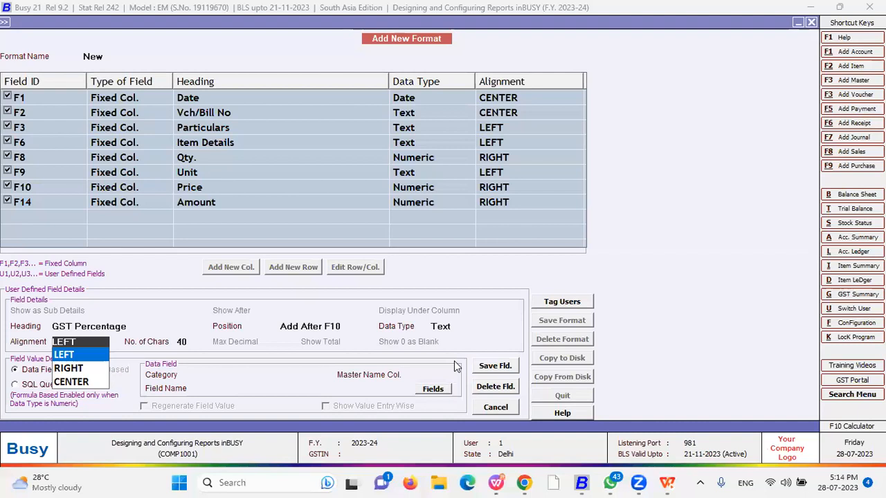
key("Down")
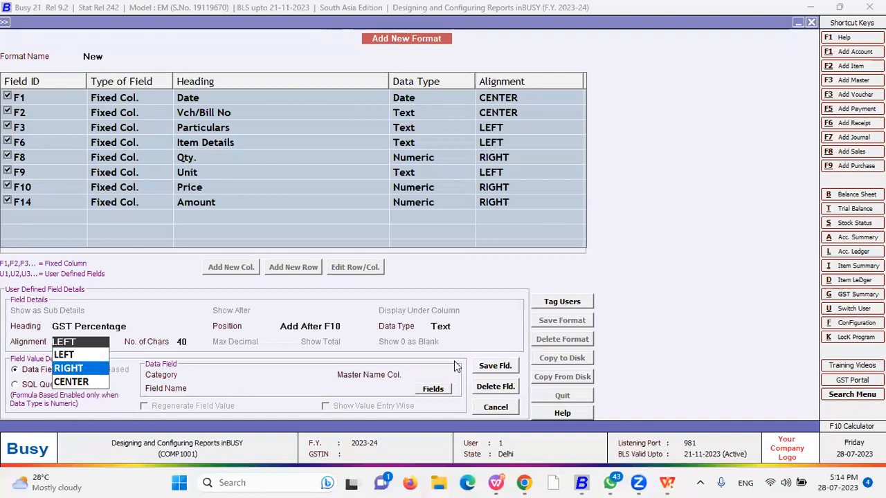
key("Up")
key("Down")
key("Down")
key("Up")
key("Up")
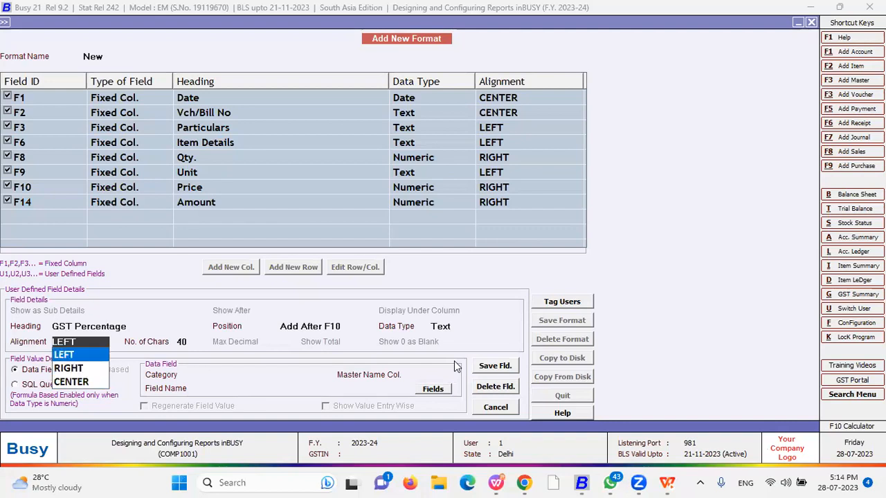
key("Return")
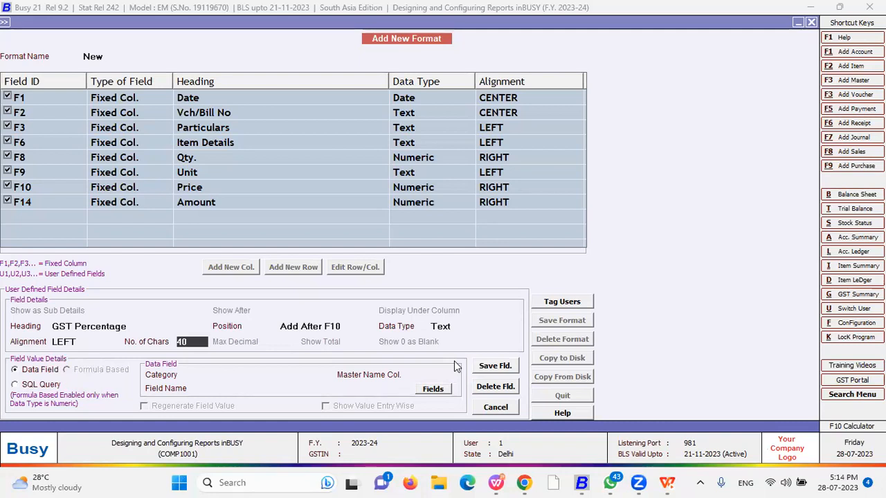
type("10")
key("Return")
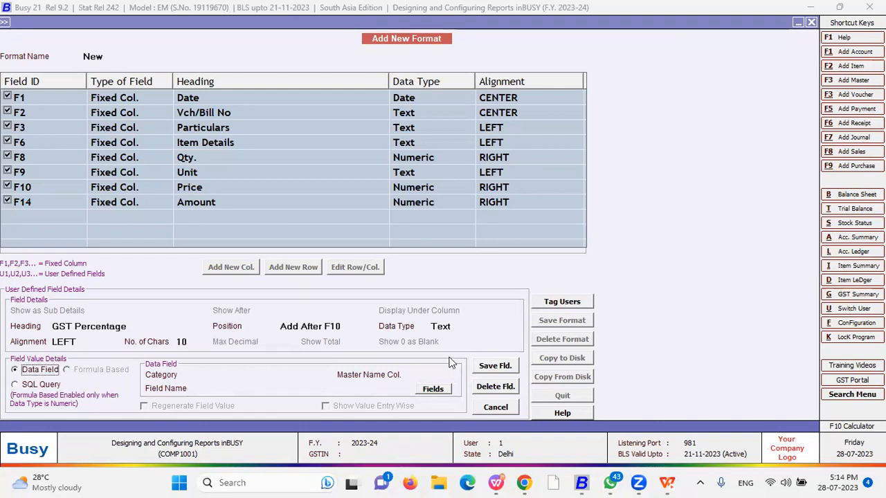
left_click(181, 341)
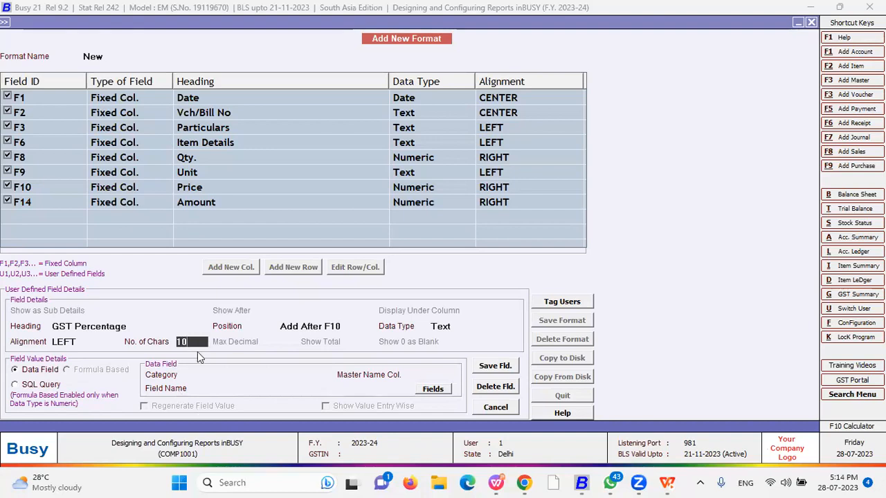
left_click(31, 374)
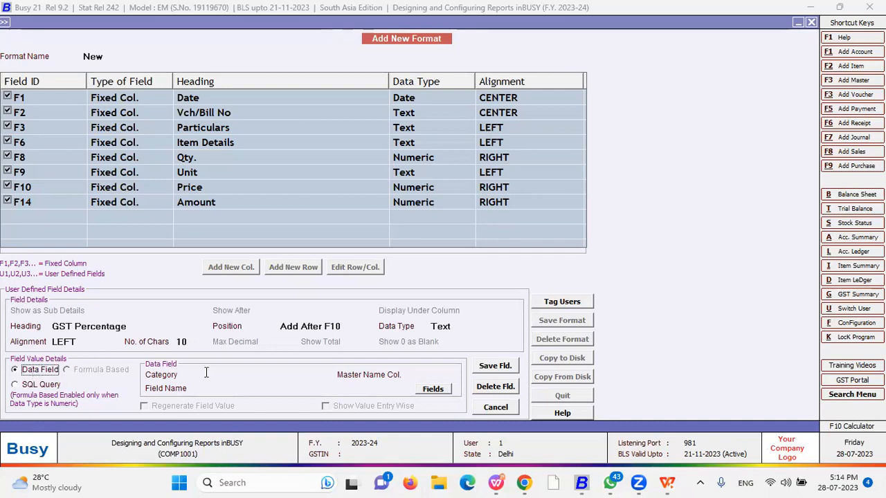
Choose Inventory Vouchers(Body) as the column's data category and bring up its fields
left_click(234, 376)
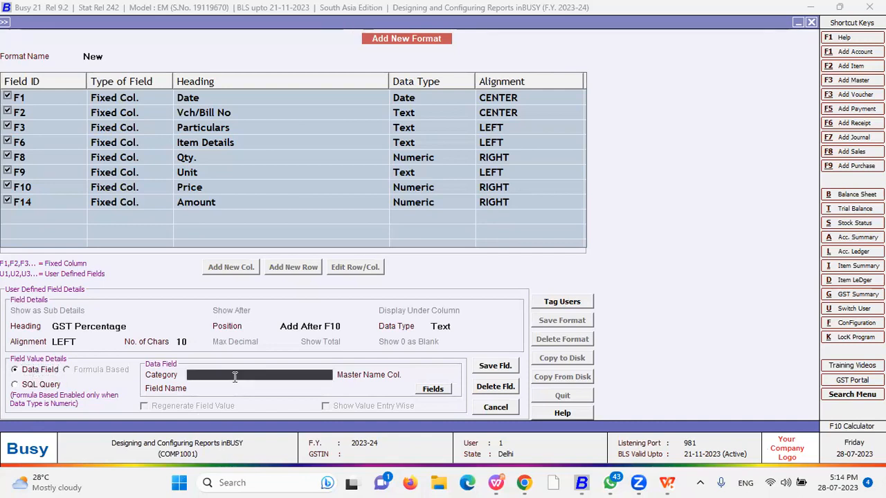
left_click(235, 376)
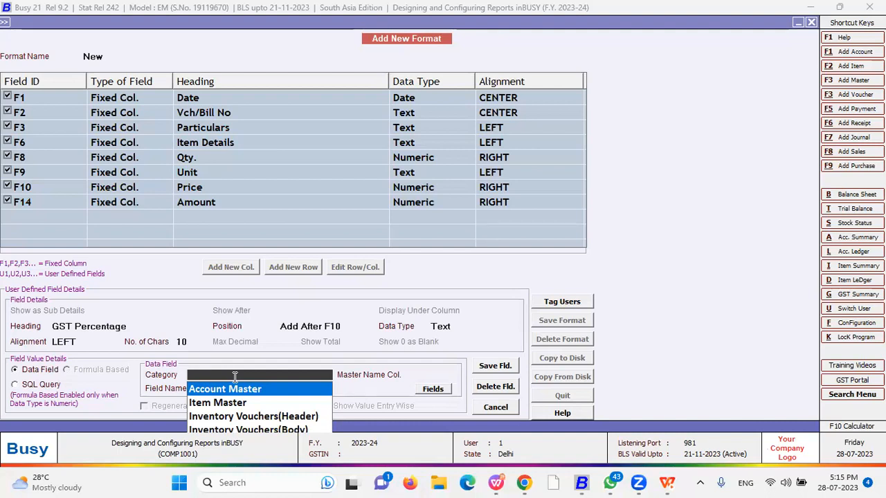
key("Down")
key("Down")
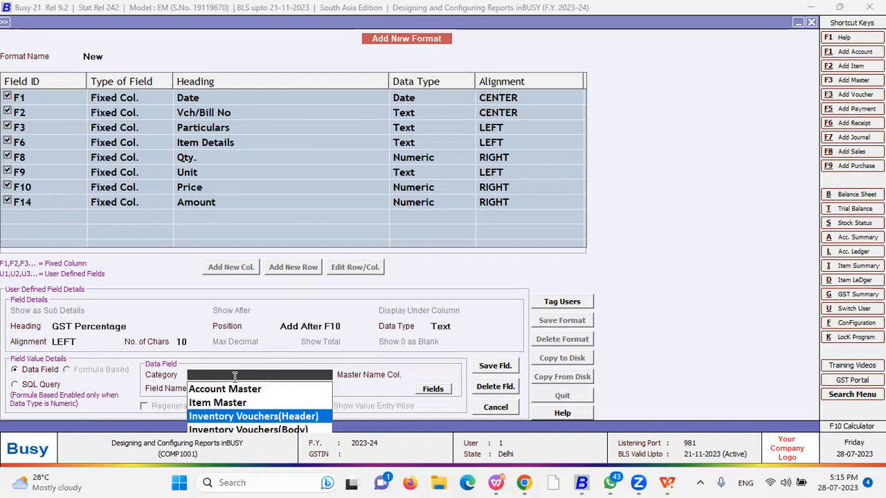
key("Down")
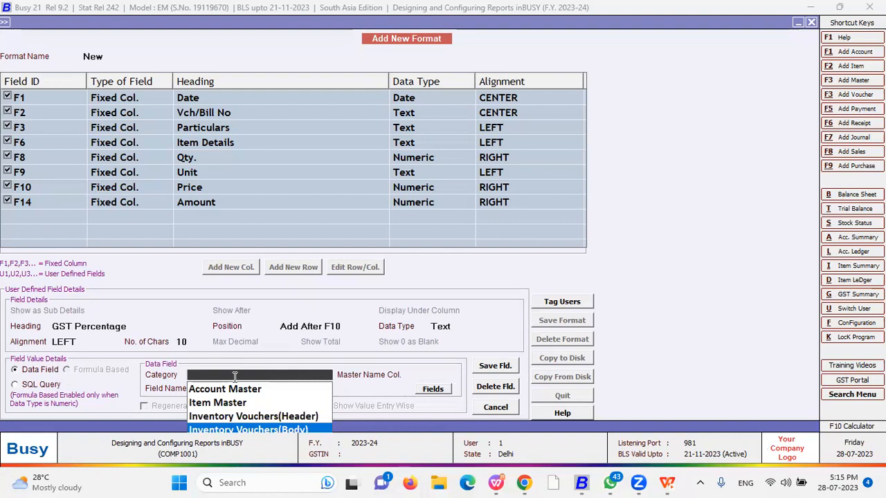
key("Up")
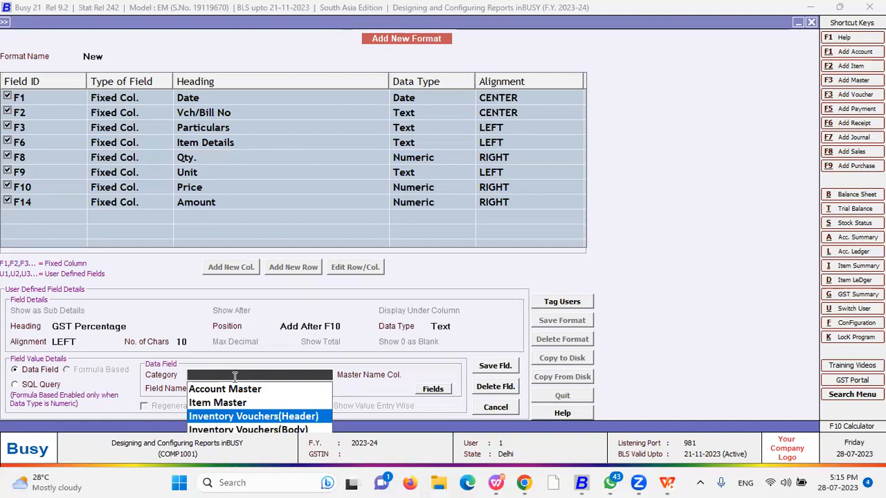
key("Up")
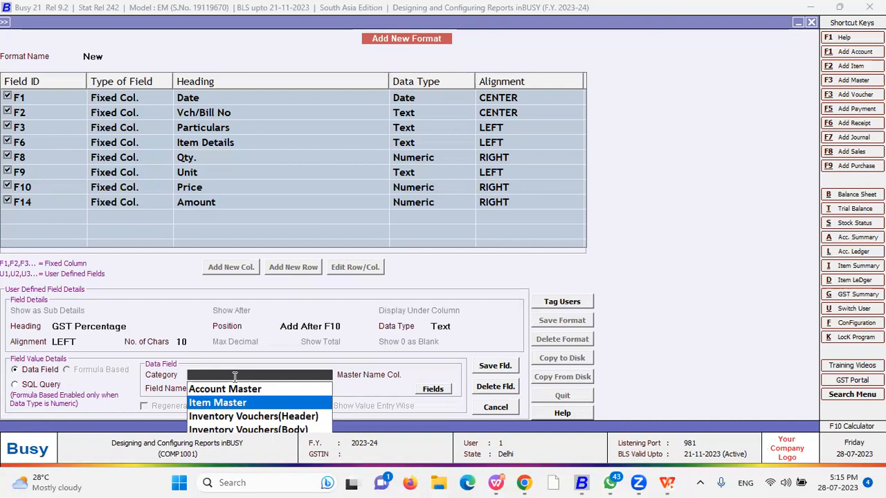
key("Up")
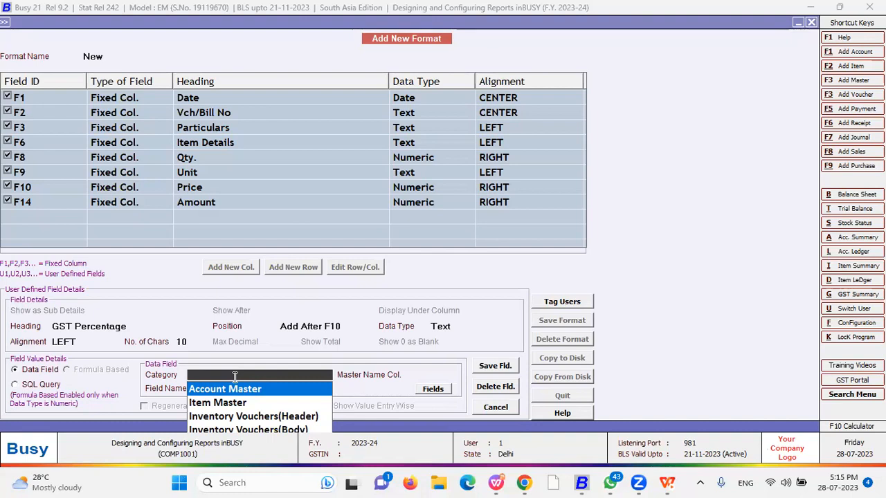
key("Down")
key("Down")
key("Down")
key("Return")
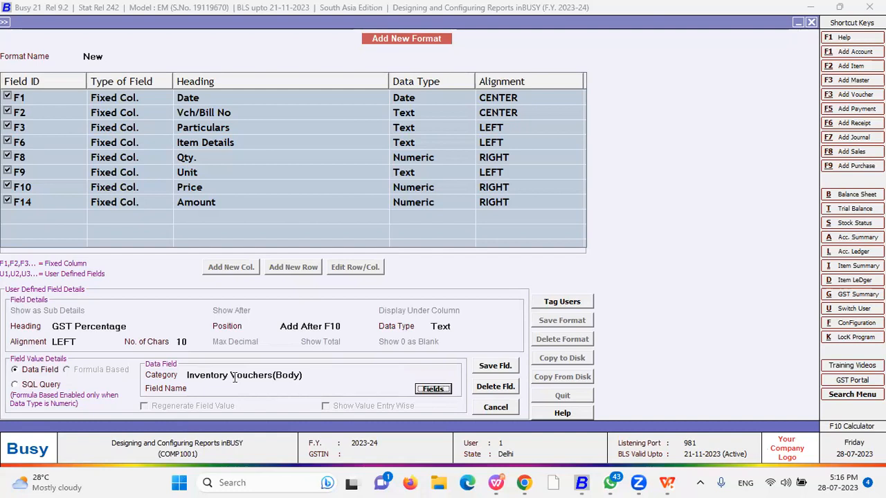
key("Return")
Search the alphabetical field list for 'va' and 'tax' fields
key("Down")
key("Down")
key("Down")
key("Down")
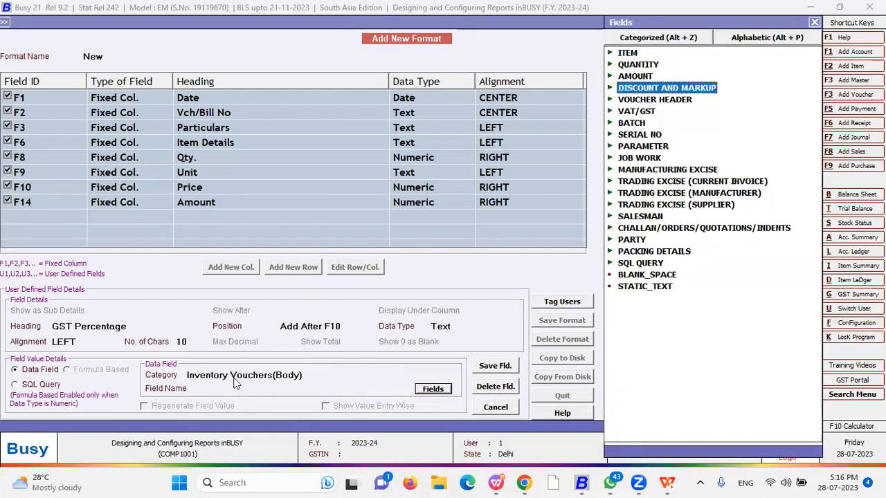
key("Up")
key("Up")
key("Up")
key("Up")
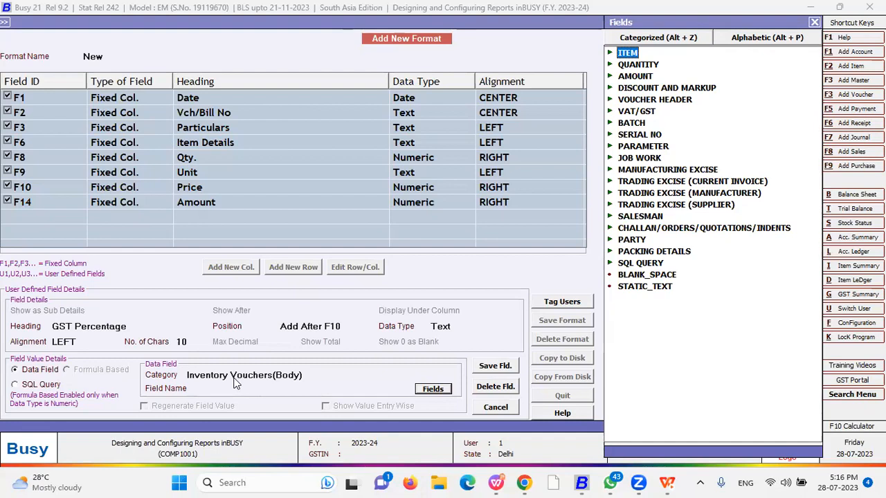
key("Down")
key("Down")
key("Down")
key("Down")
key("Down")
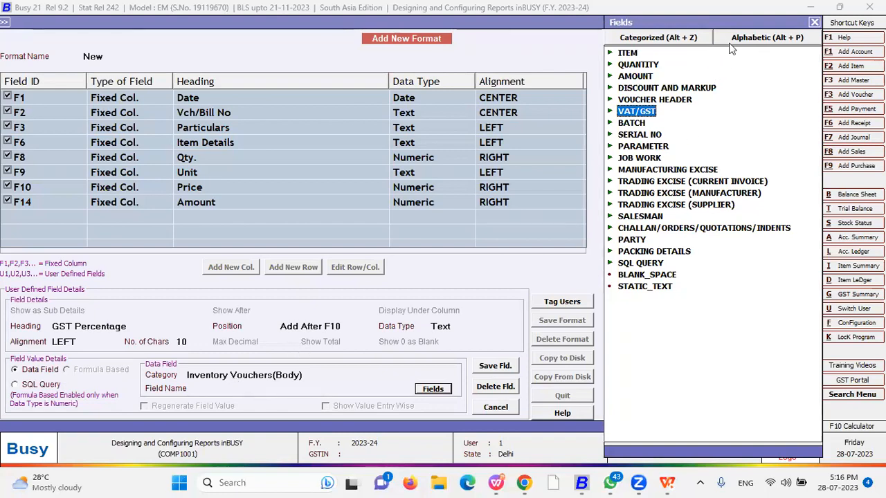
left_click(763, 40)
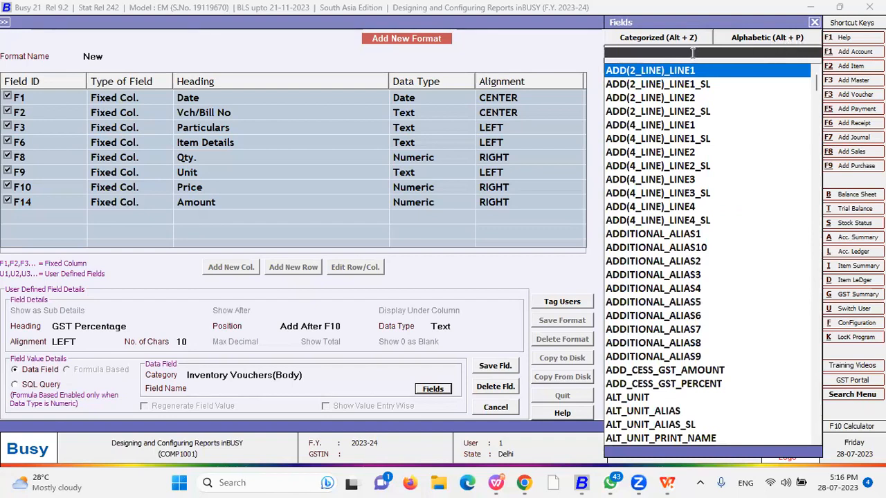
type("va")
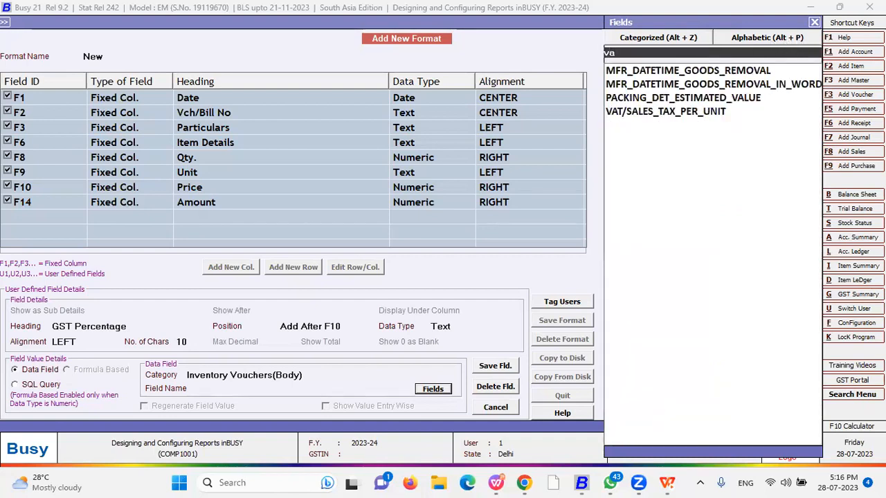
key("BackSpace")
key("BackSpace")
type("tax")
key("Down")
key("Down")
key("Down")
key("Down")
key("Down")
key("Down")
key("Down")
key("Up")
key("Up")
key("Up")
key("Up")
key("Up")
key("Up")
key("Down")
key("Down")
key("Down")
key("Down")
key("Down")
key("Down")
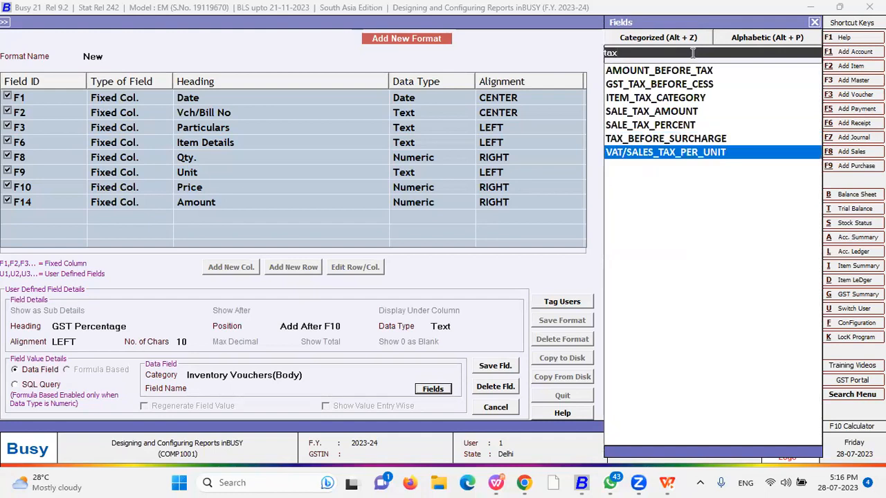
key("Up")
key("Up")
key("Up")
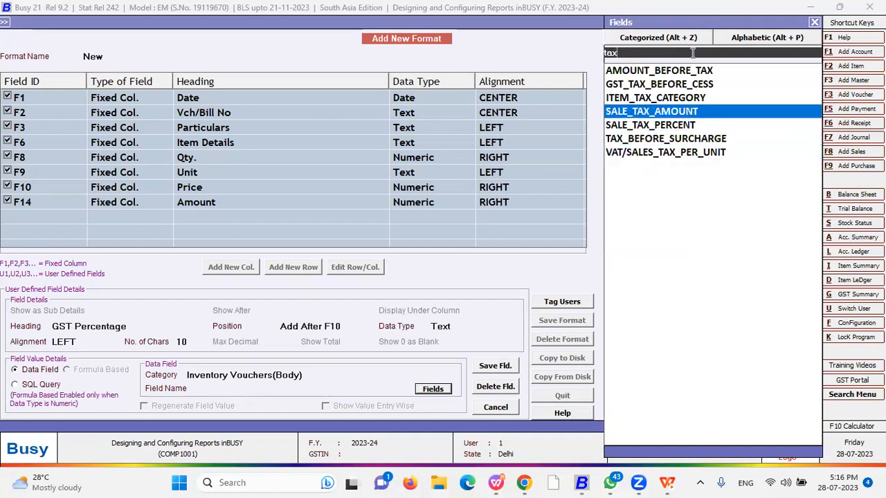
key("Up")
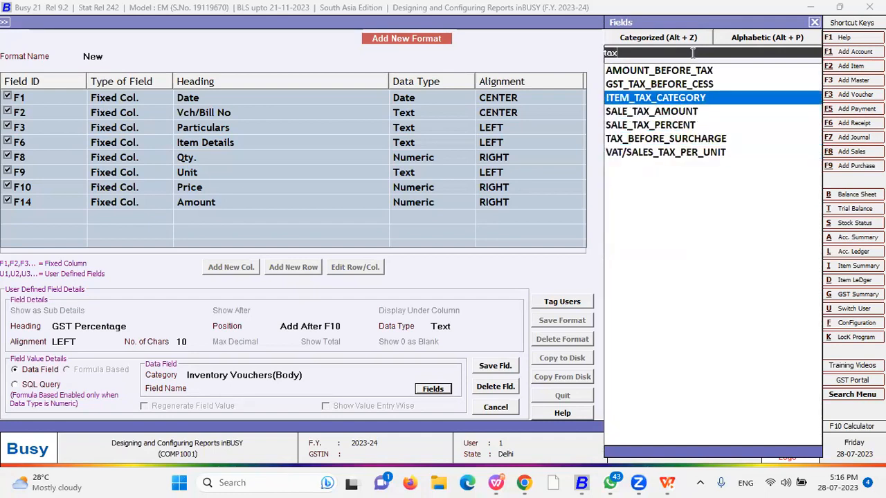
Pick GST_PERCENT from the VAT/GST group and save the GST Percentage column
left_click(661, 40)
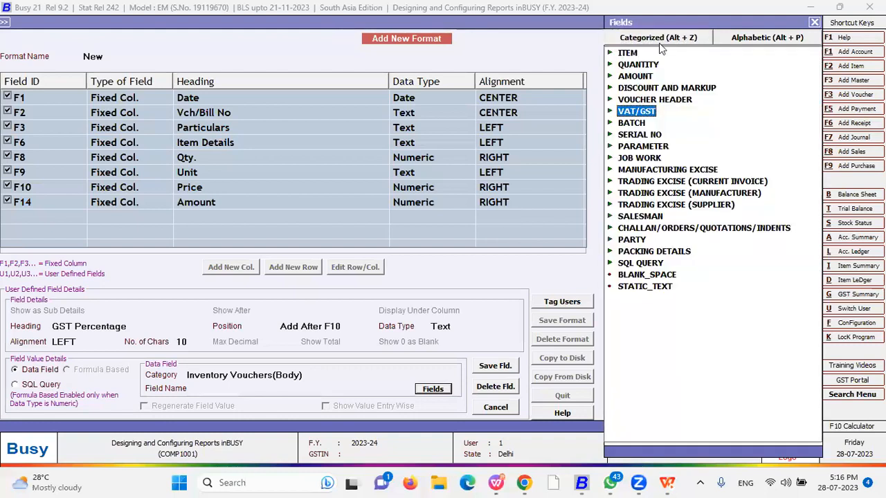
double_click(643, 112)
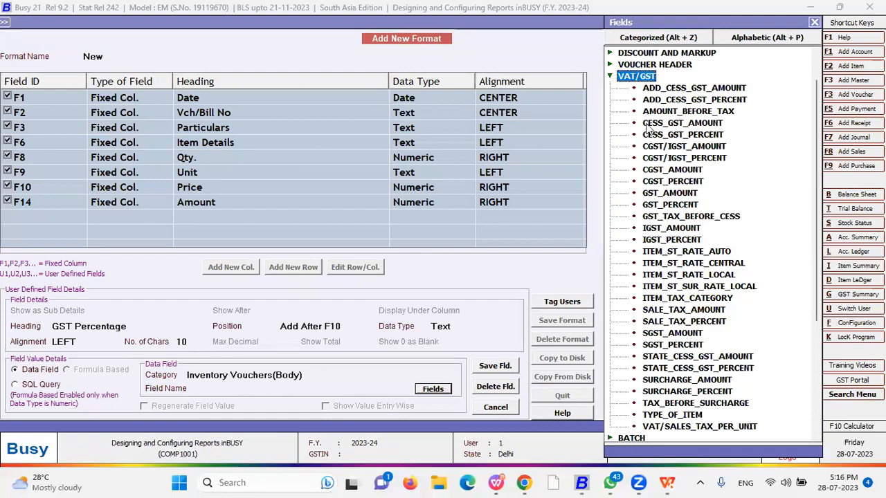
double_click(684, 208)
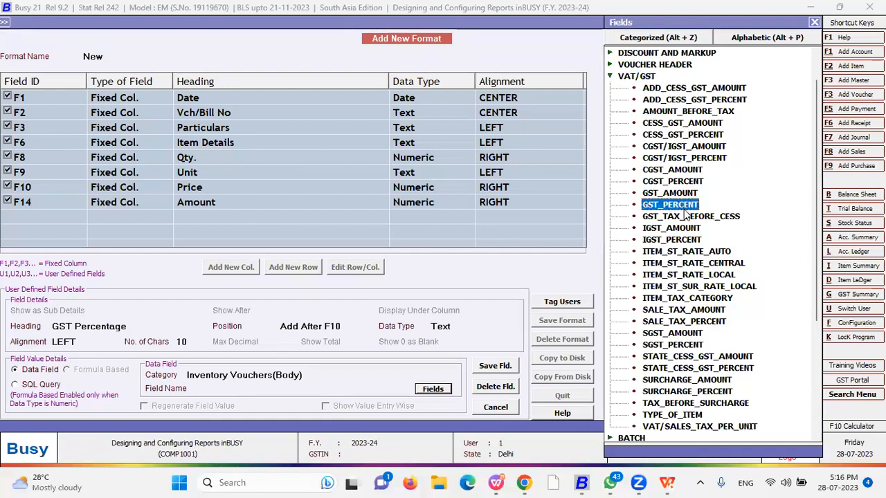
left_click(496, 367)
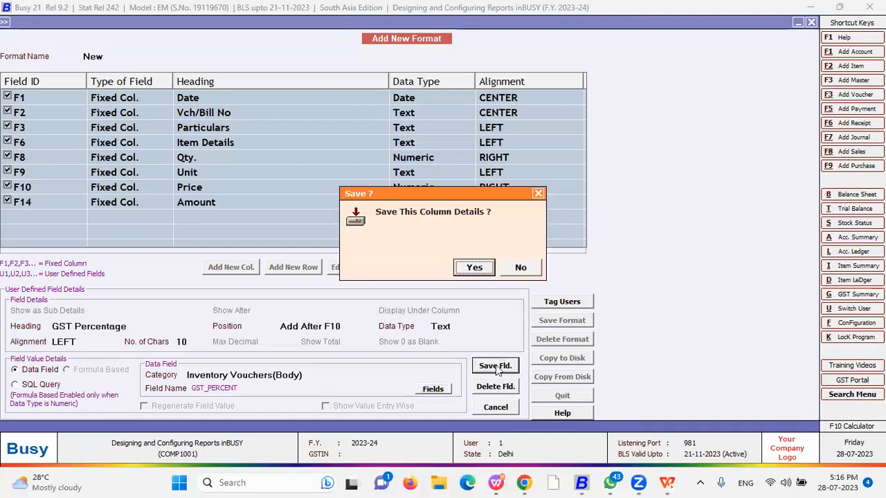
left_click(472, 268)
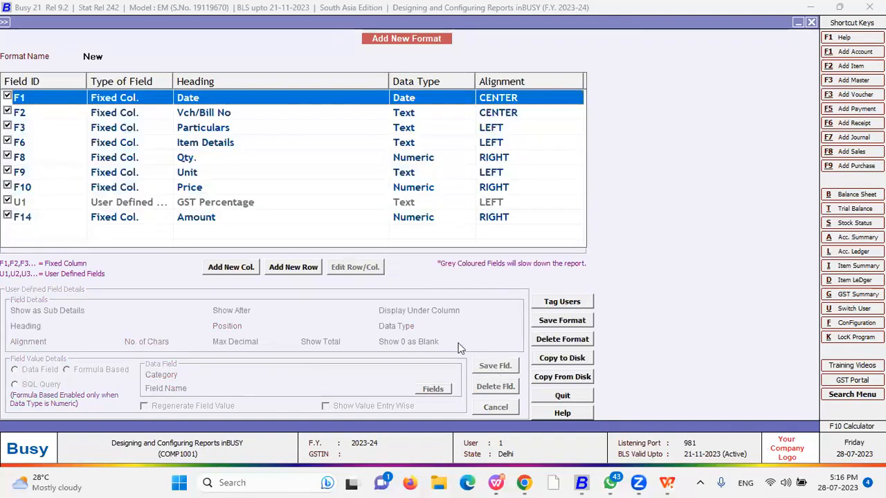
left_click(213, 205)
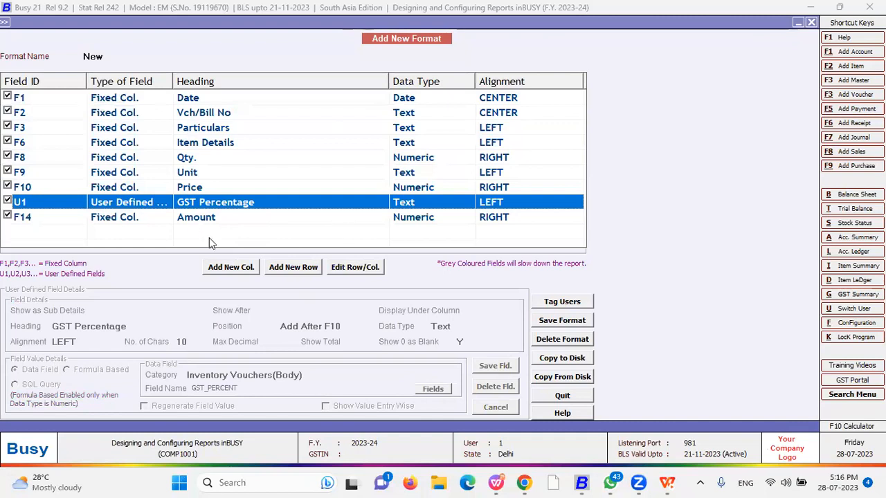
Add a new 'GST Amount' column placed after U1, Text type, left-aligned, 40 characters
left_click(234, 268)
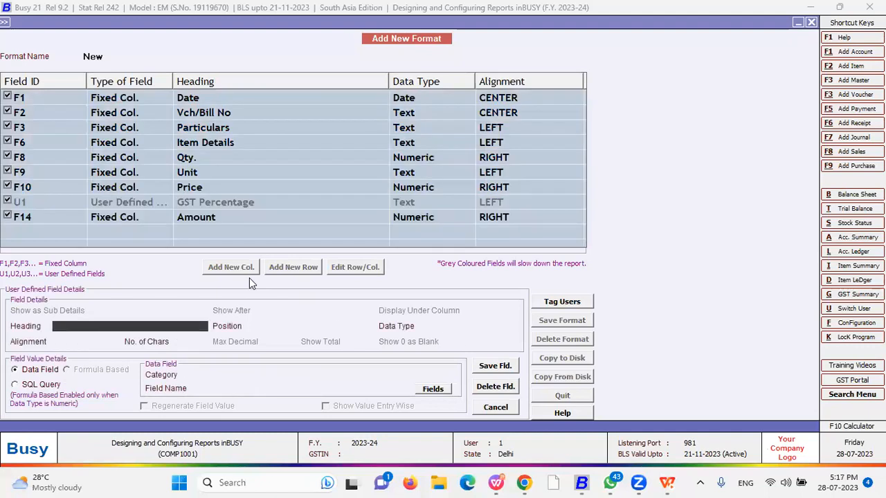
type("GST")
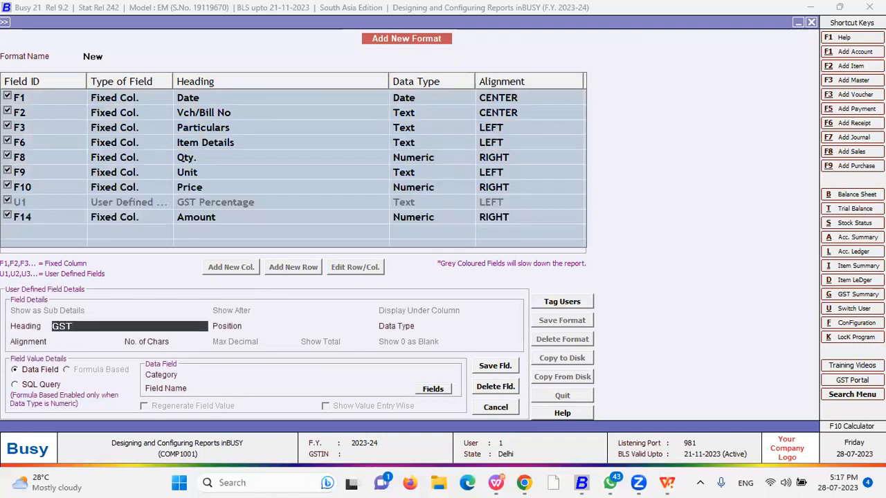
type(" Amonut")
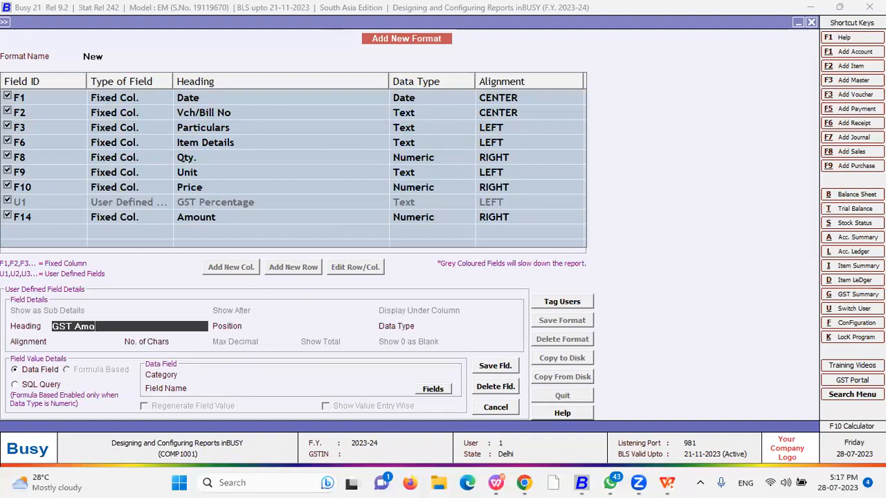
key("BackSpace")
key("BackSpace")
key("BackSpace")
type("unt")
key("Return")
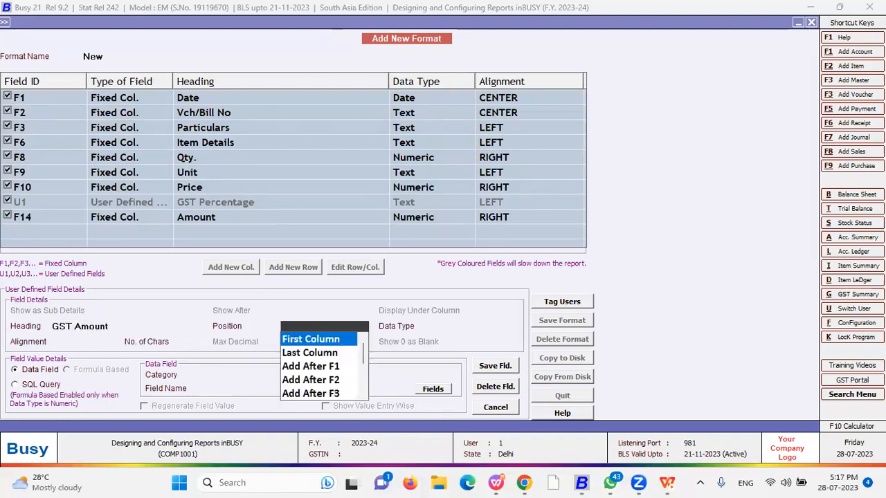
key("Down")
key("Down")
key("Down")
key("Down")
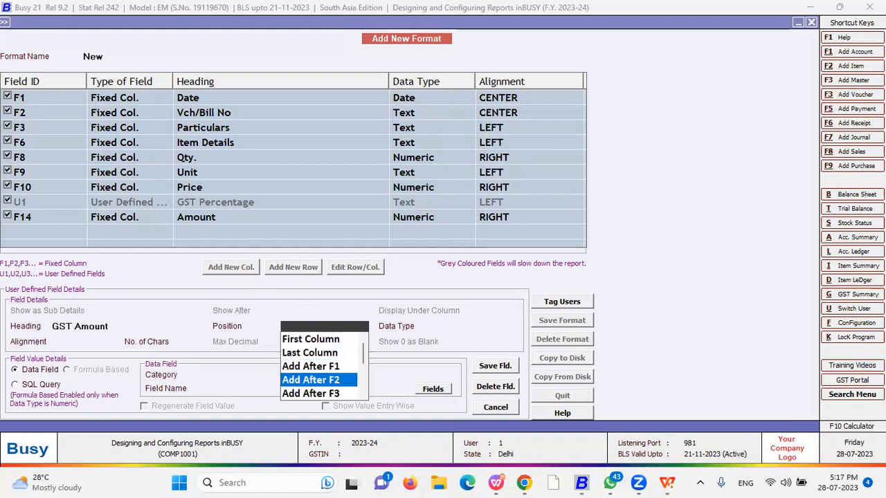
key("Down")
key("Down")
key("Down")
key("Down")
key("Down")
key("Down")
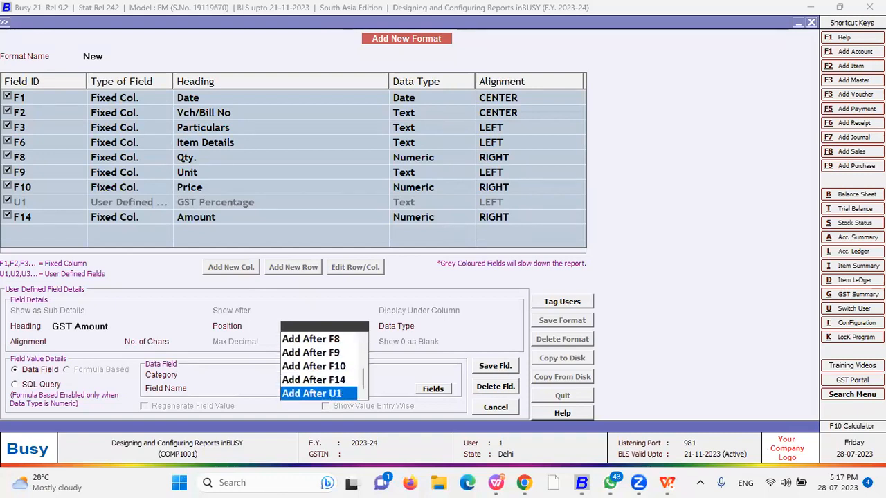
key("Return")
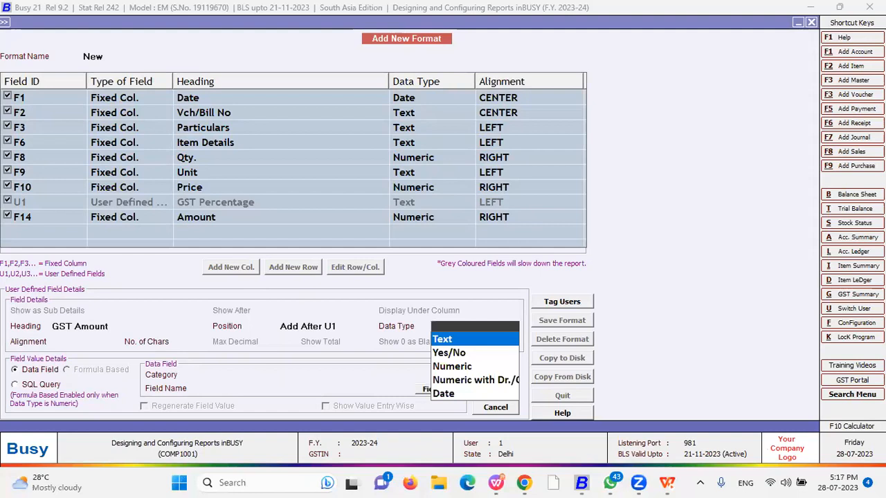
key("Return")
key("Return")
key("Return")
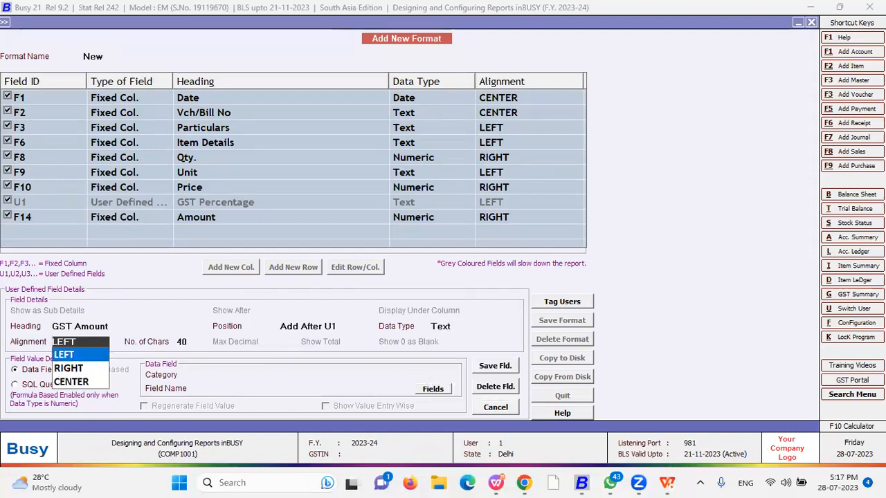
Link the column to Inventory Vouchers(Body) > GST_AMOUNT, save the field, then save the format
key("Return")
key("Down")
key("Down")
key("Down")
key("Return")
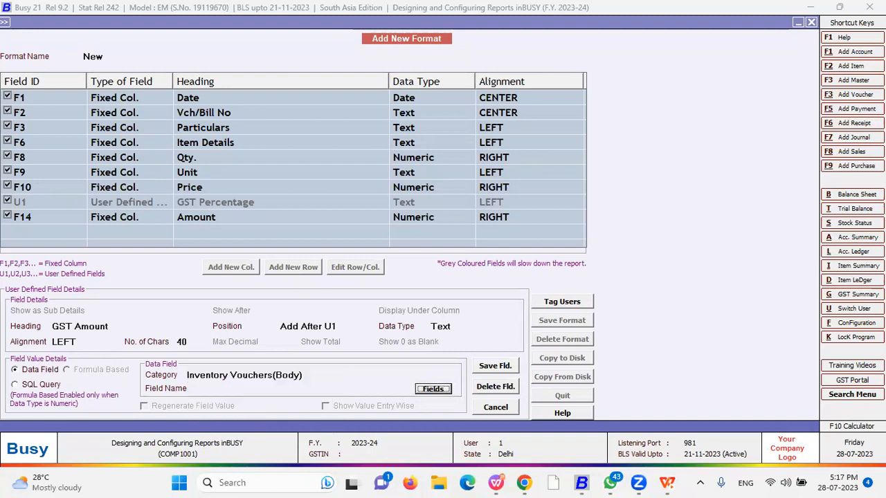
key("Return")
key("Down")
key("Down")
key("Down")
key("Down")
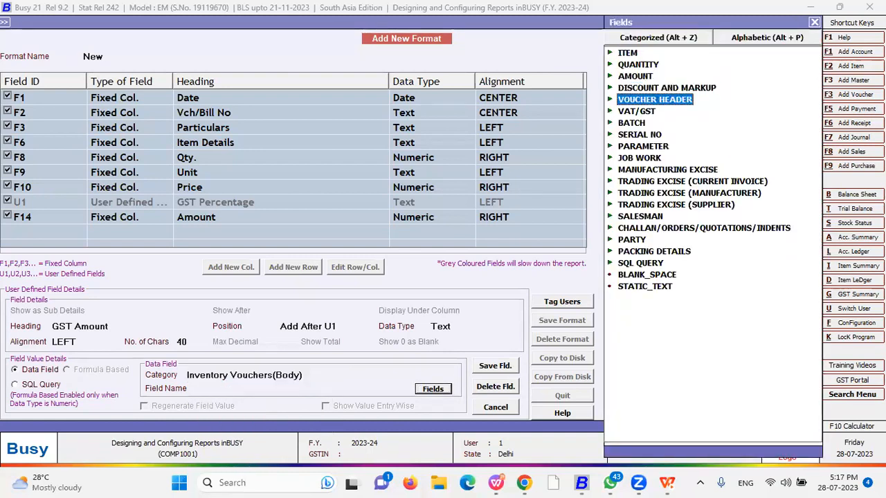
key("Down")
key("Right")
key("Down")
key("Down")
key("Down")
key("Down")
key("Down")
key("Down")
key("Down")
key("Down")
key("Down")
key("Down")
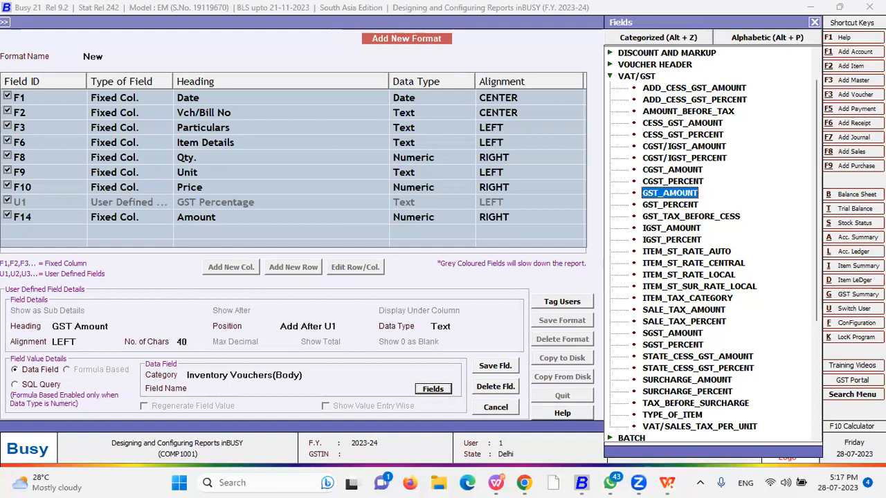
key("Return")
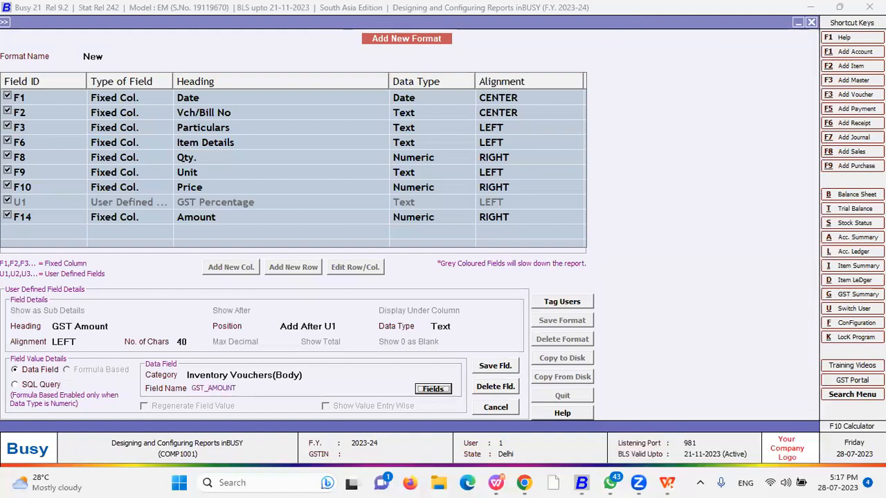
left_click(498, 368)
left_click(477, 269)
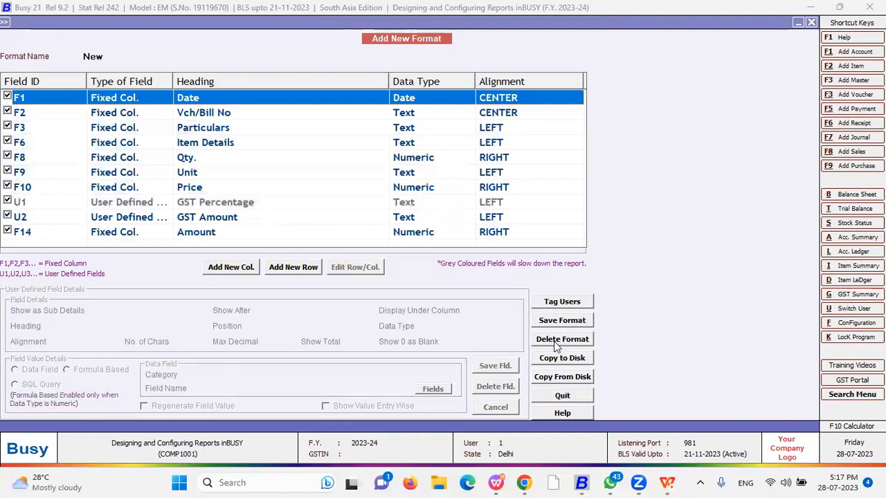
key("F2")
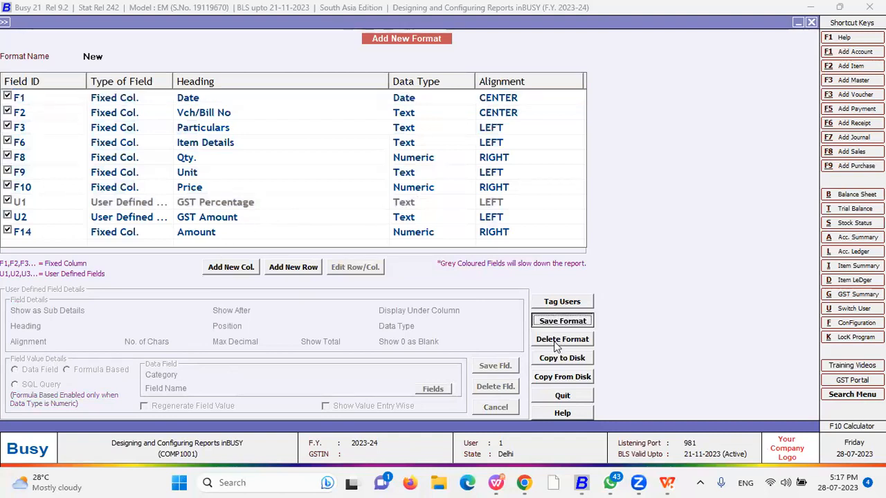
Confirm the save notice and back out of the format designer to the main menu
key("Return")
key("Return")
key("Escape")
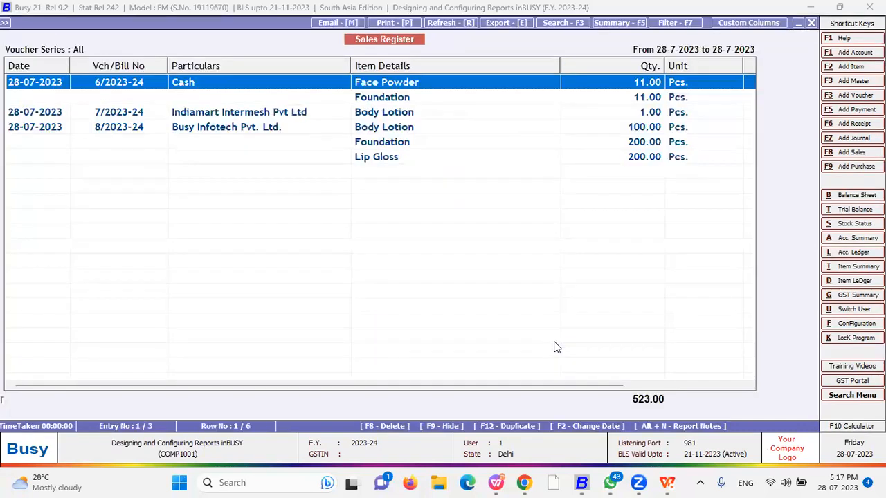
key("Escape")
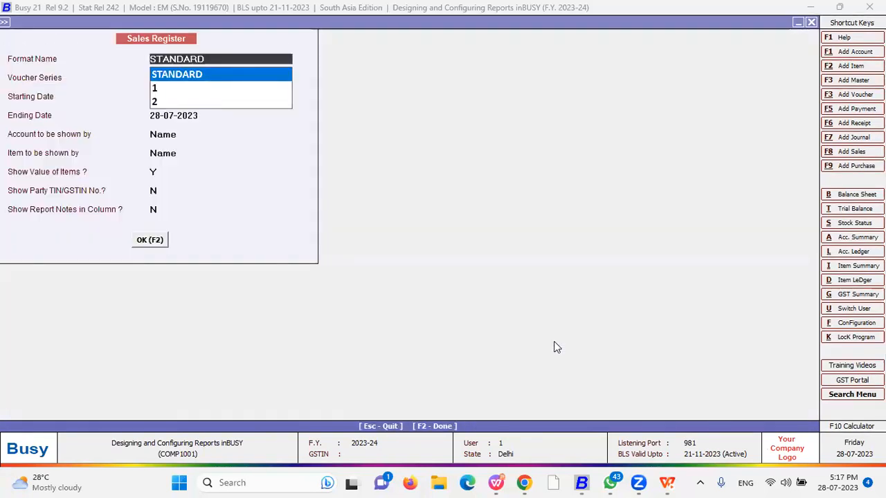
key("Escape")
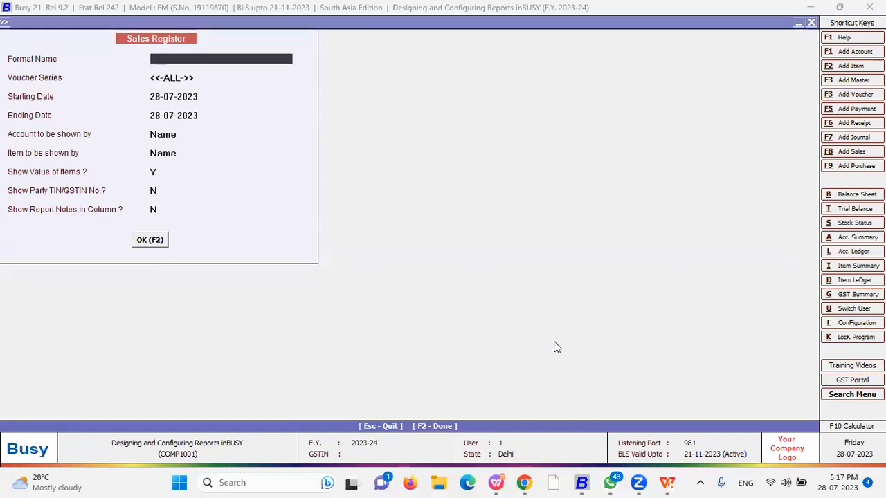
key("Escape")
key("Return")
key("Escape")
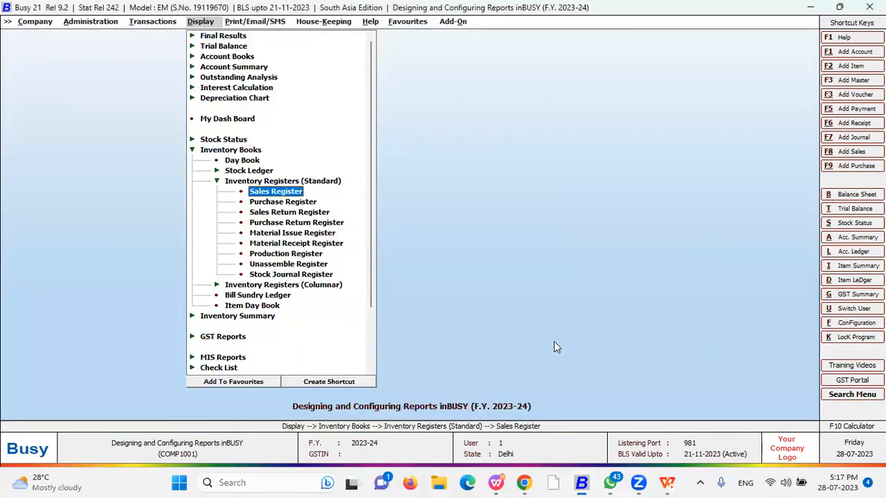
key("Return")
key("Escape")
Reopen the Sales Register options, select the New format, and show the report
key("Return")
key("Down")
key("Down")
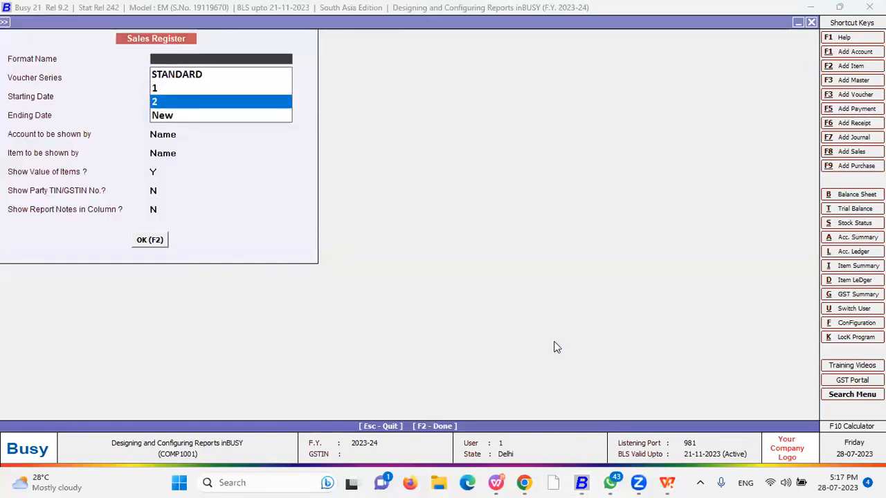
key("Up")
key("Down")
key("Down")
key("Up")
key("Up")
key("Down")
key("Up")
key("Up")
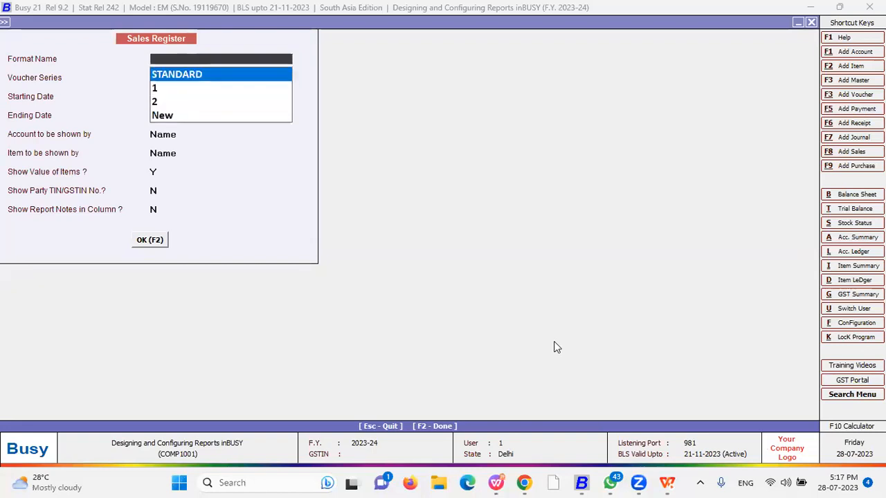
key("Down")
key("Down")
key("Down")
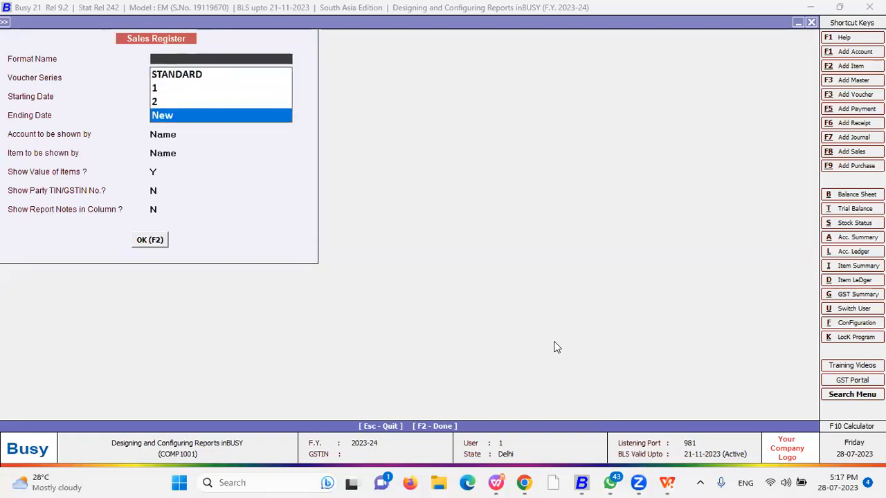
key("Return")
key("Return")
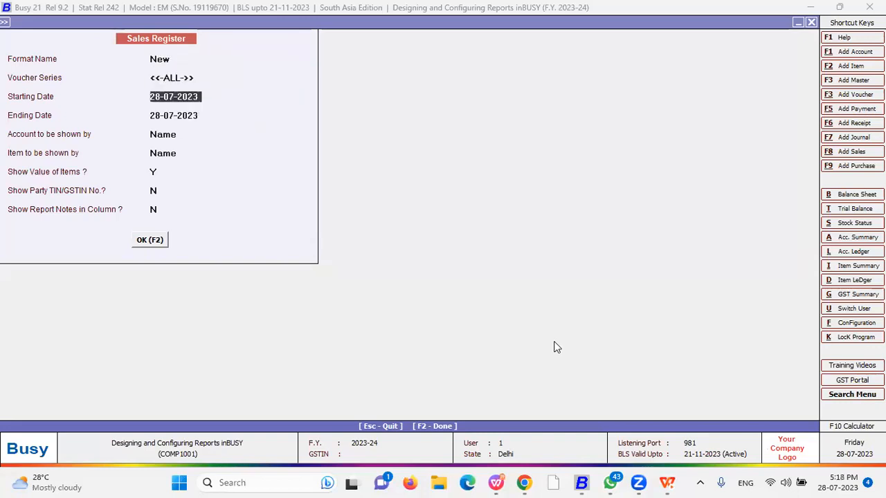
key("Escape")
key("Escape")
key("F2")
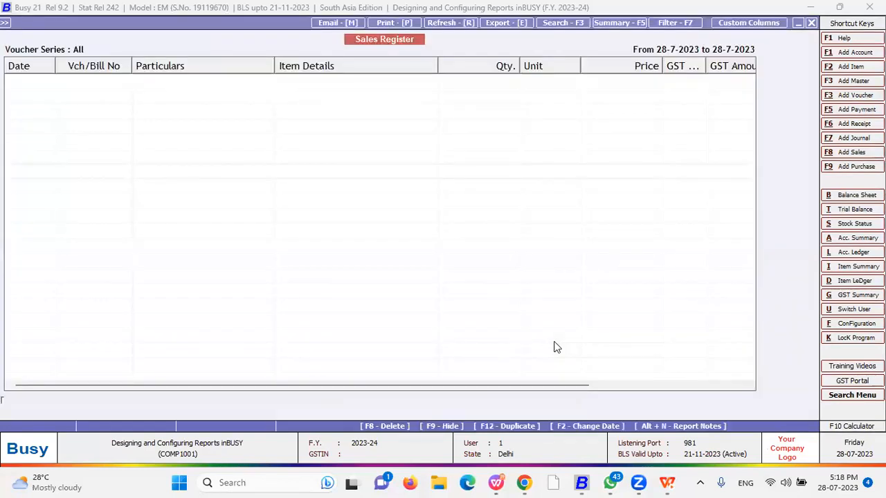
Widen GST Percentage, narrow Item Details and Particulars, then start printing with Alt+P
key("Right")
key("Right")
key("Right")
key("Right")
key("Right")
key("Right")
key("Right")
key("Right")
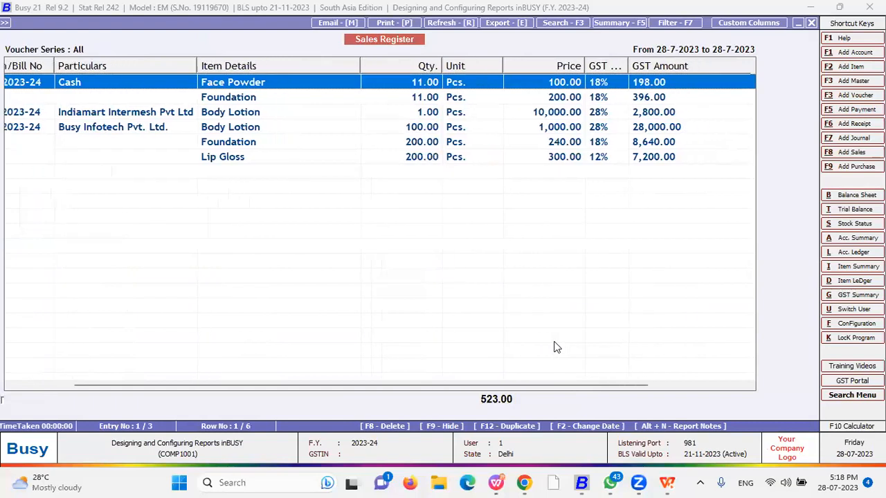
left_click_drag(628, 66, 671, 66)
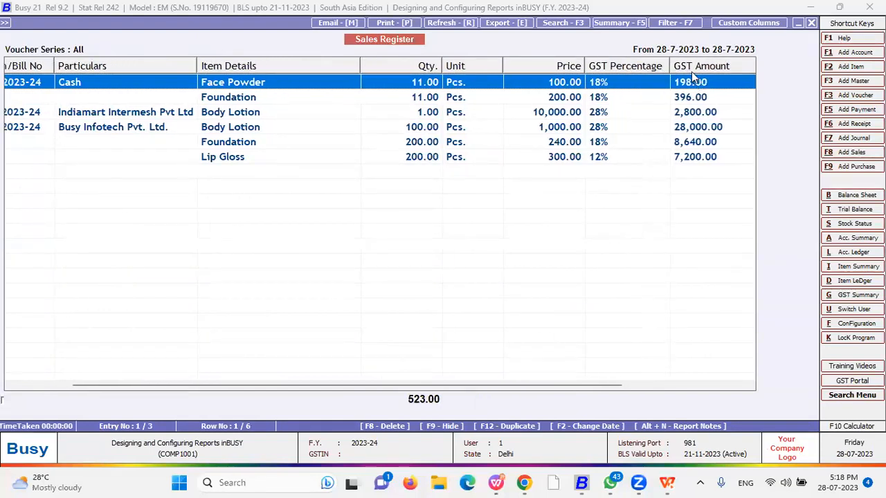
left_click_drag(359, 67, 296, 70)
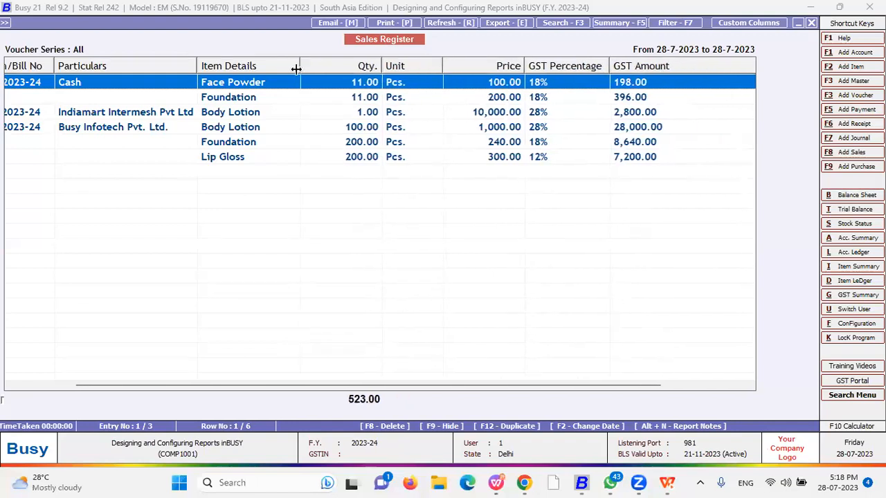
left_click_drag(197, 66, 195, 66)
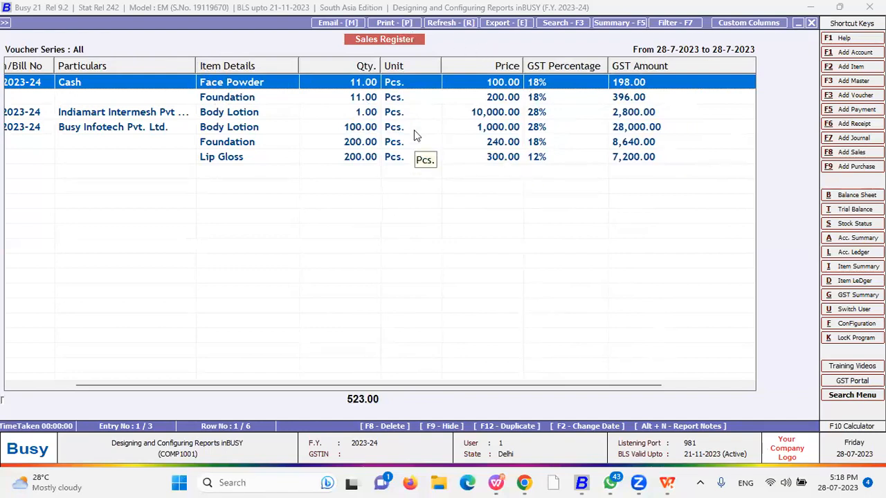
key("alt+p")
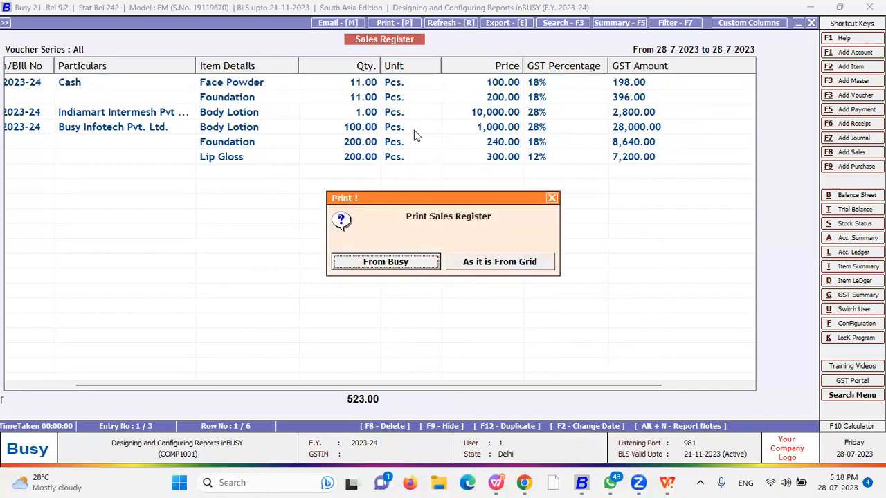
Preview the register in Busy's own layout without party grouping, then close the preview
key("Escape")
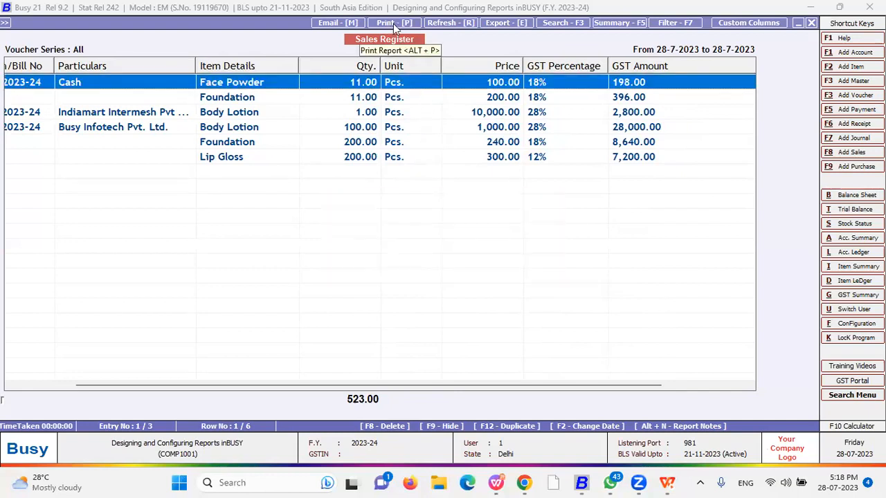
left_click(394, 25)
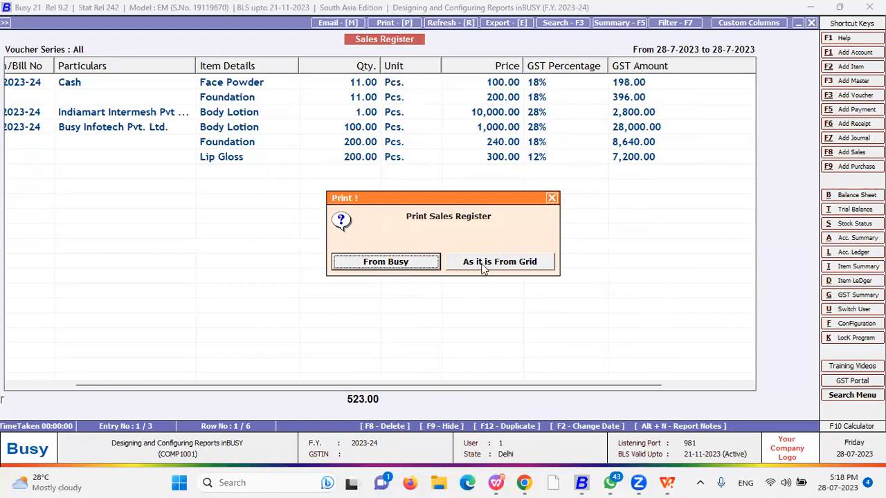
left_click(400, 266)
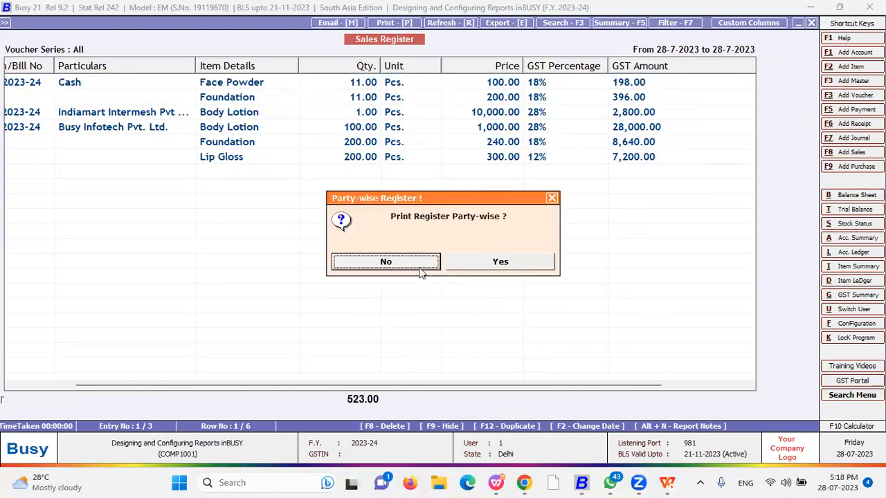
key("Right")
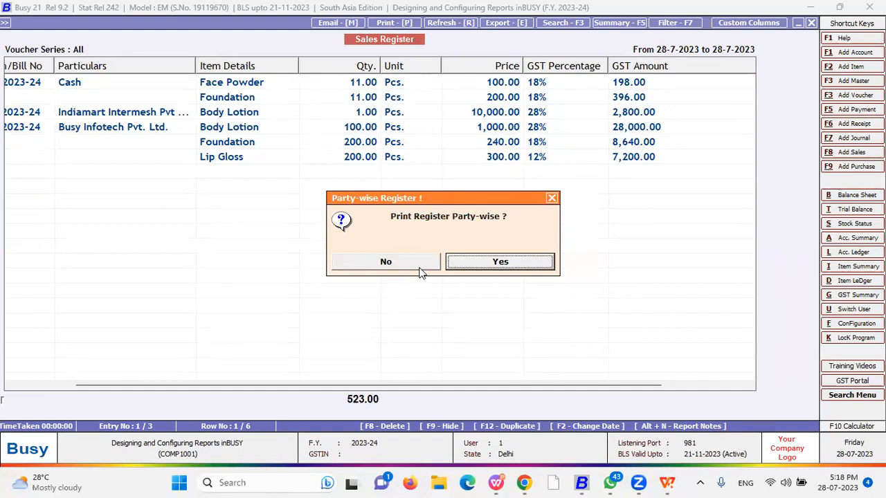
left_click(419, 267)
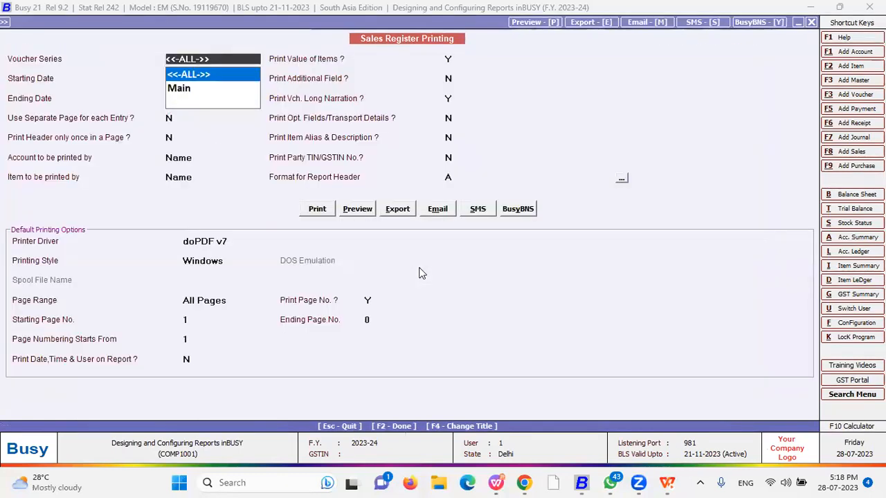
key("Return")
left_click(357, 209)
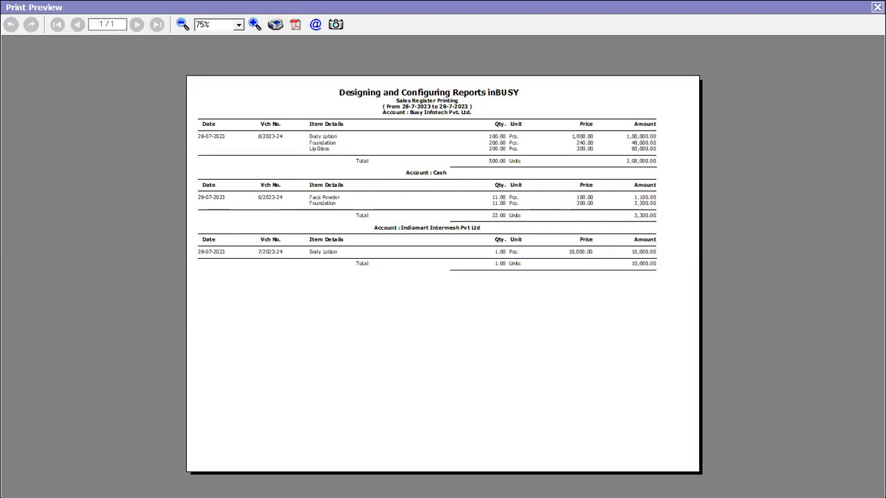
key("Escape")
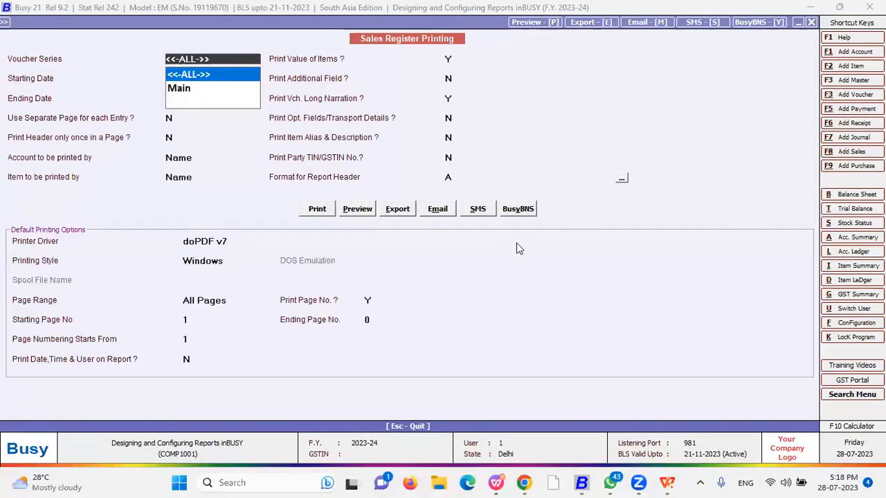
key("Escape")
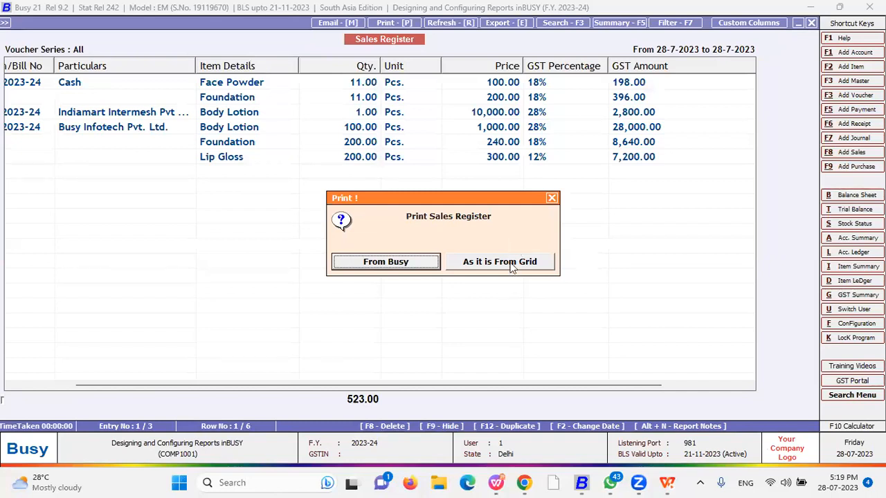
Print as it is from grid, keeping all columns and no horizontal lines between entries
left_click(512, 266)
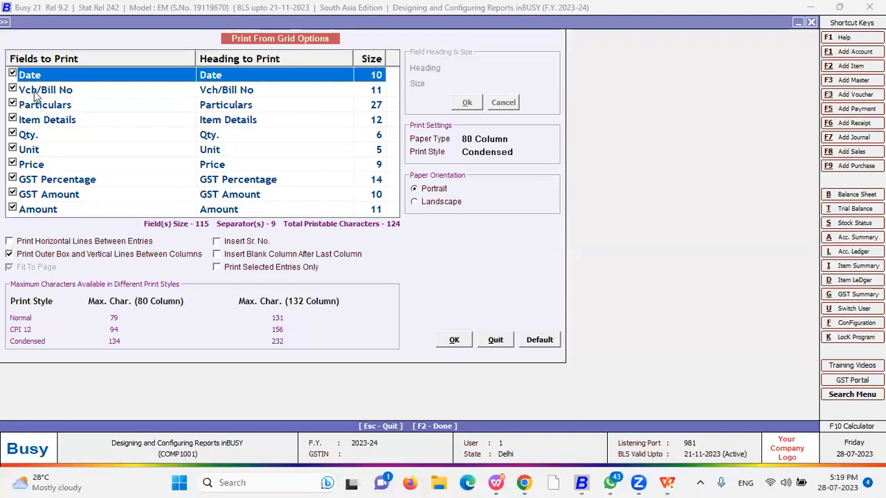
left_click(13, 73)
left_click(12, 88)
left_click(13, 73)
left_click(13, 88)
left_click(12, 117)
left_click(12, 119)
left_click(48, 242)
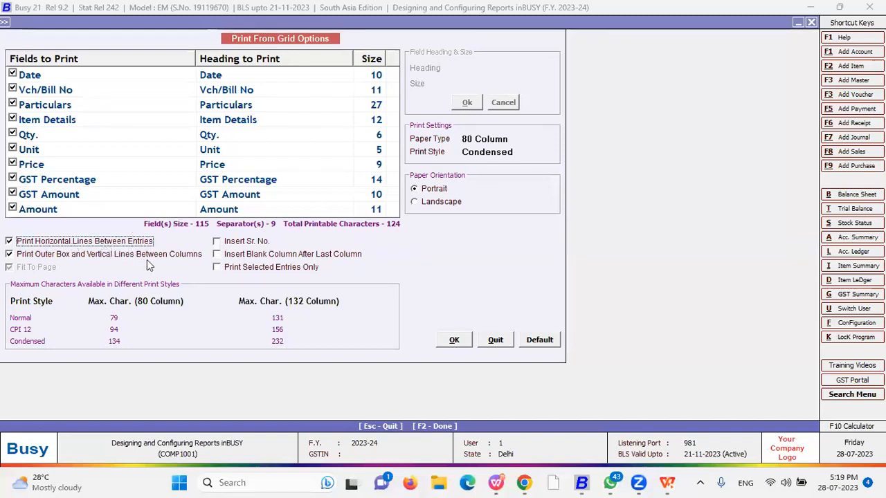
left_click(108, 241)
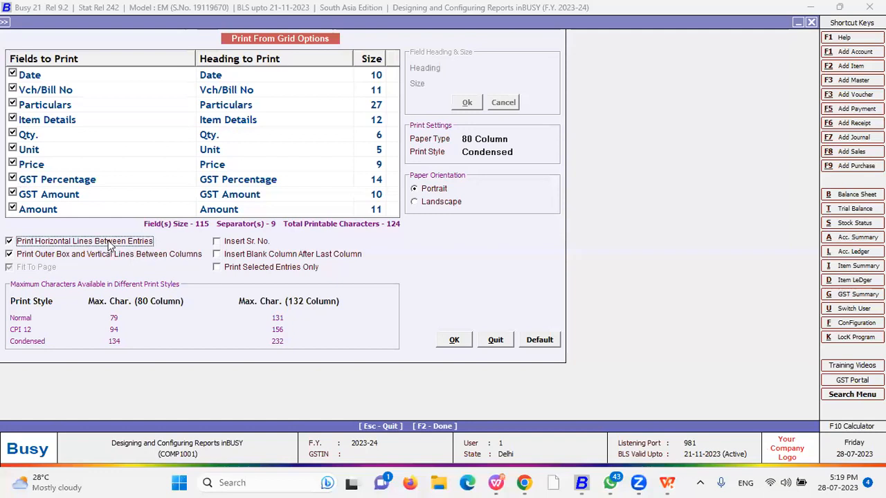
Insert Sr. No. and a trailing blank column, print selected entries only, drop outer box and Fit To Page
left_click(226, 243)
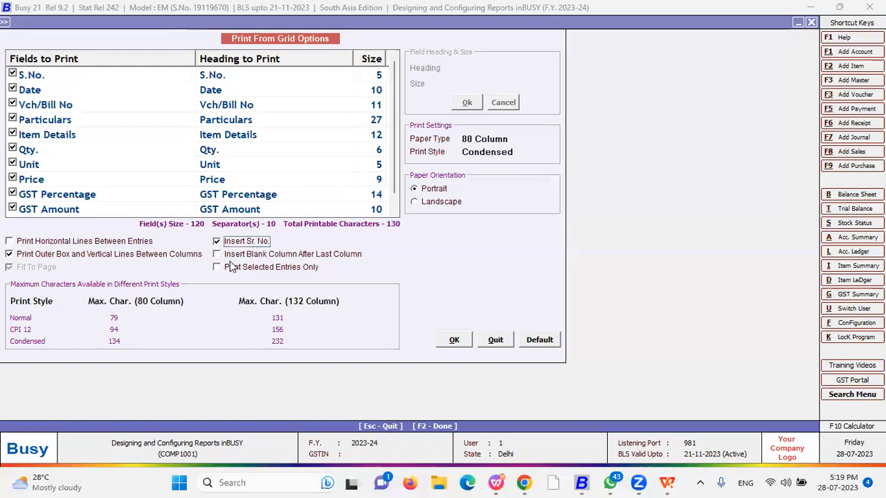
left_click(53, 255)
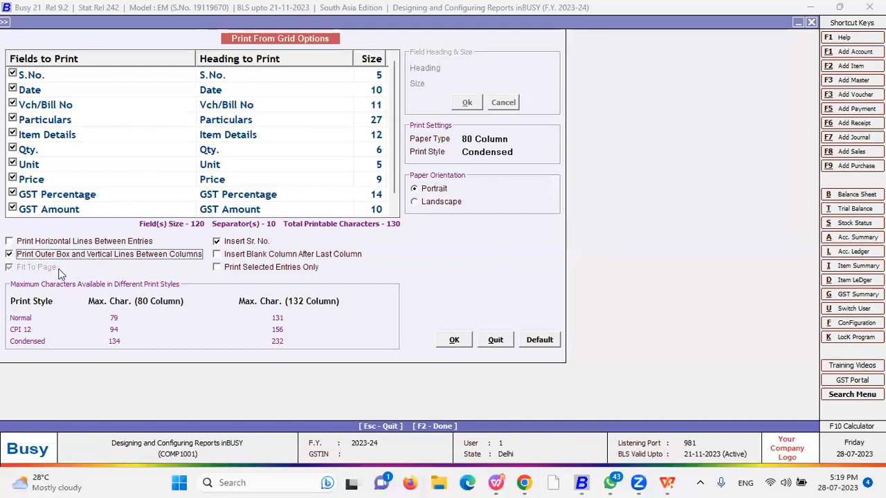
key("space")
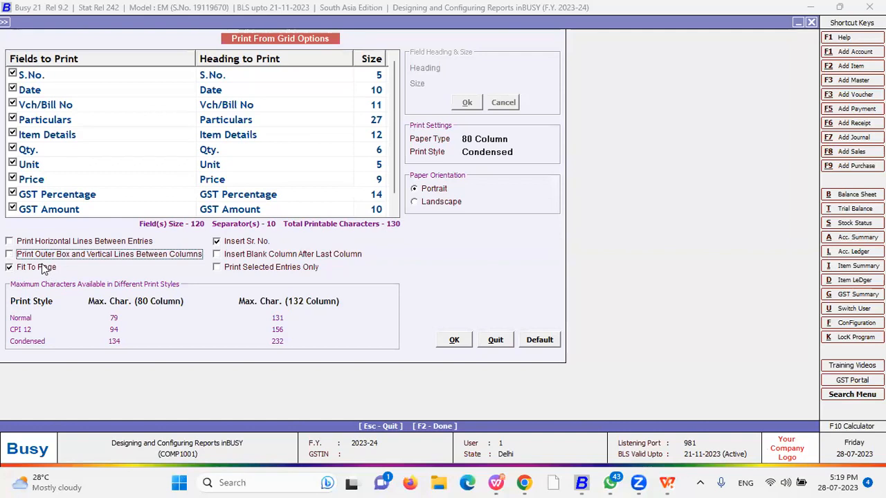
left_click(41, 268)
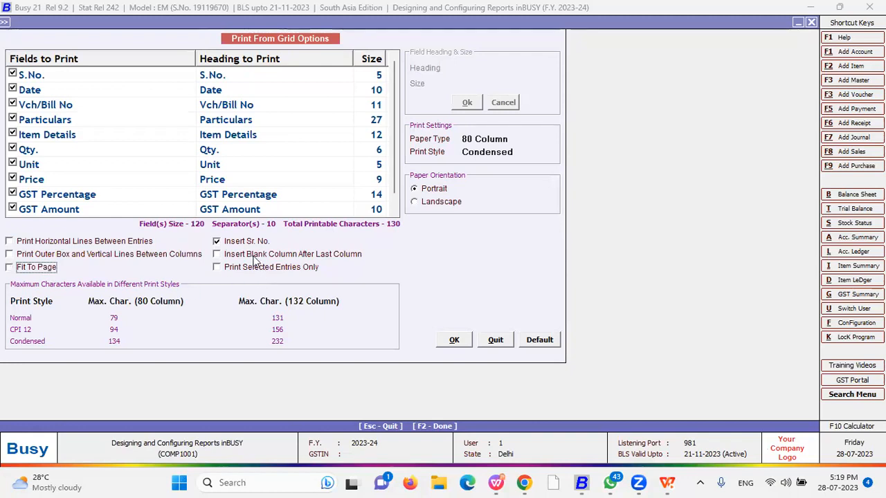
left_click(254, 256)
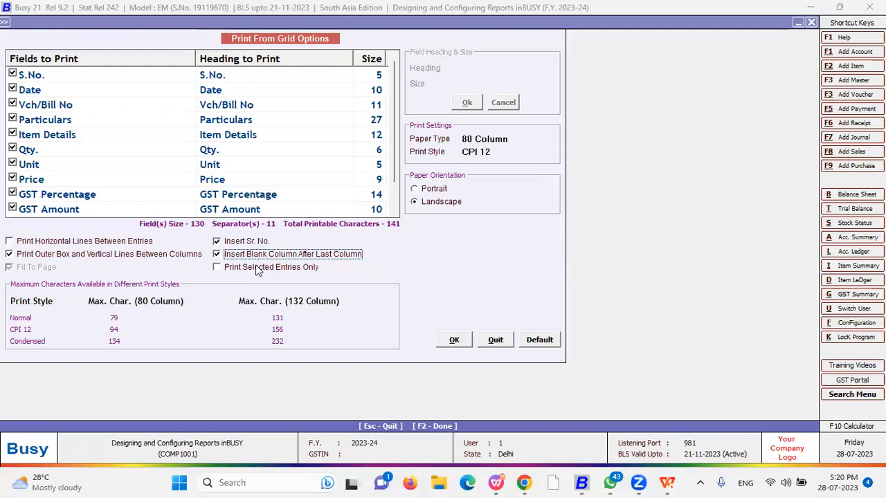
left_click(257, 270)
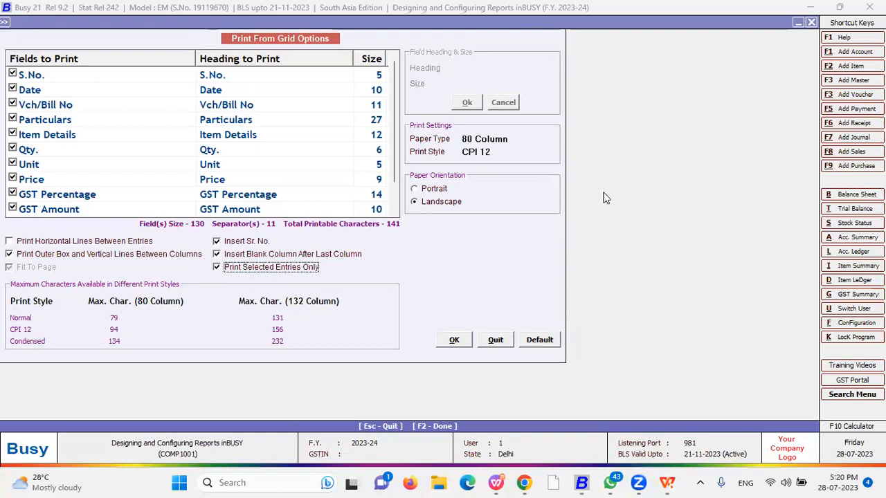
Keep 80-column paper and, after trying Condensed and CPI 12, set print style to Normal
left_click(499, 142)
left_click(505, 153)
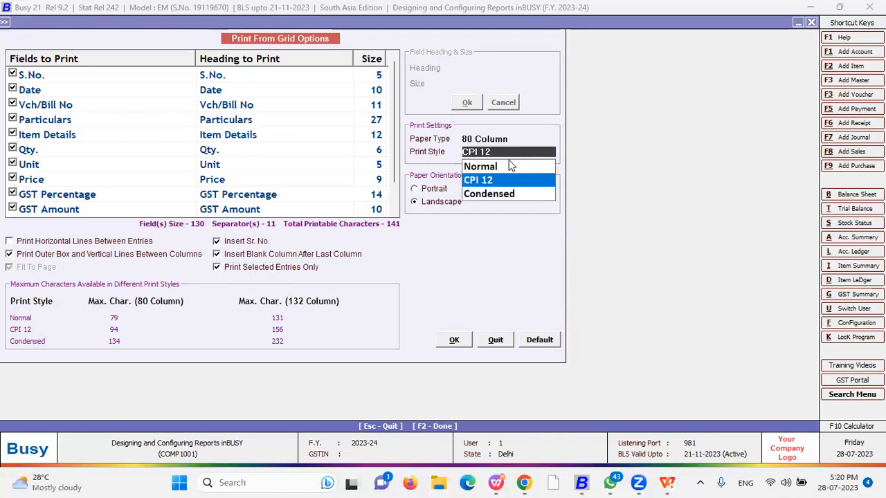
left_click(495, 198)
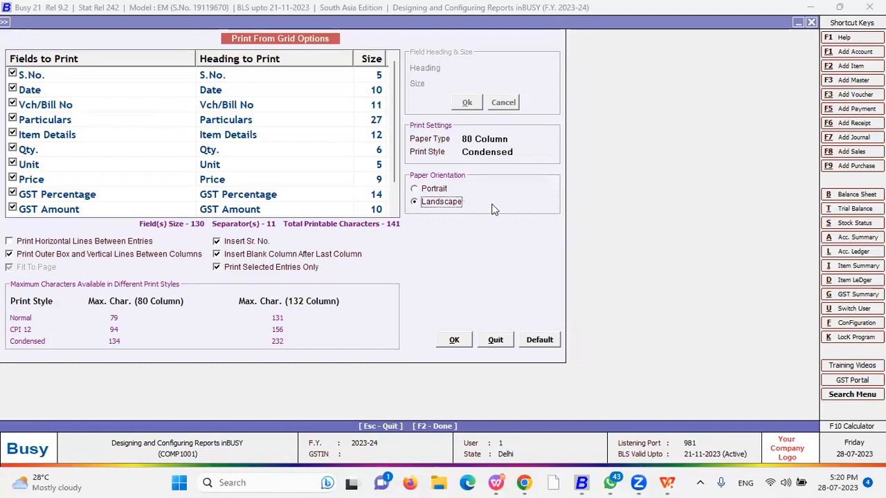
left_click(512, 152)
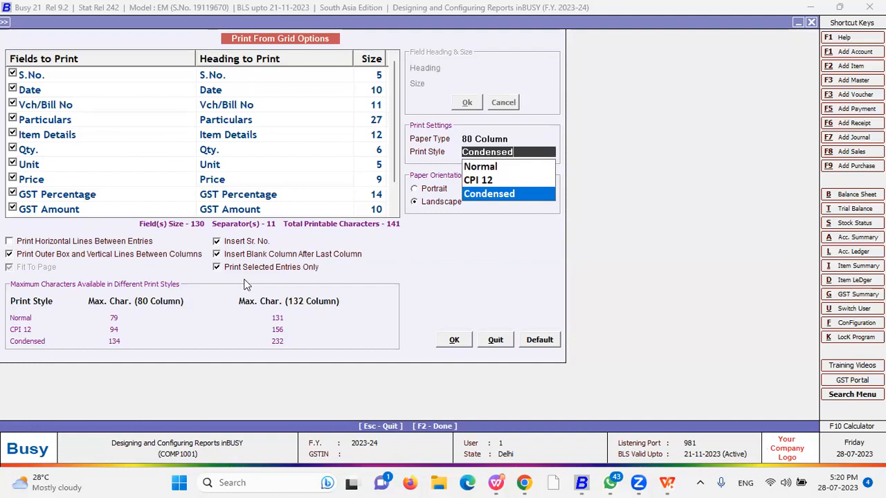
left_click(489, 182)
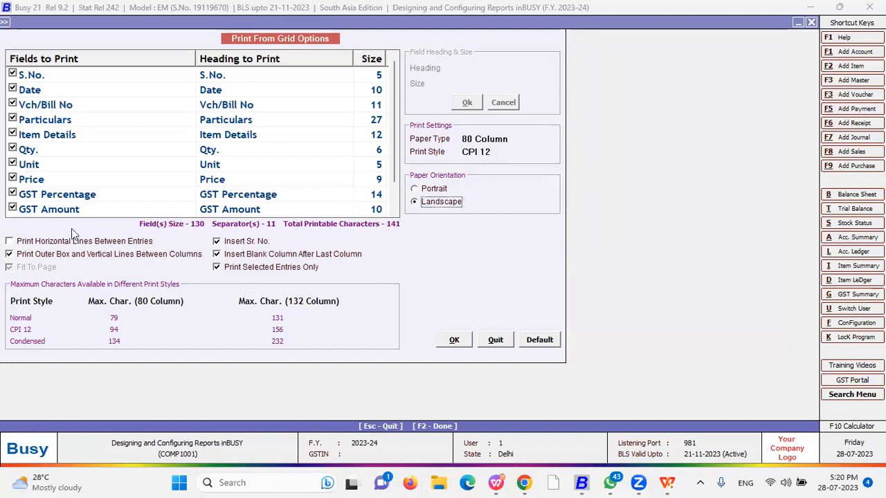
left_click(244, 267)
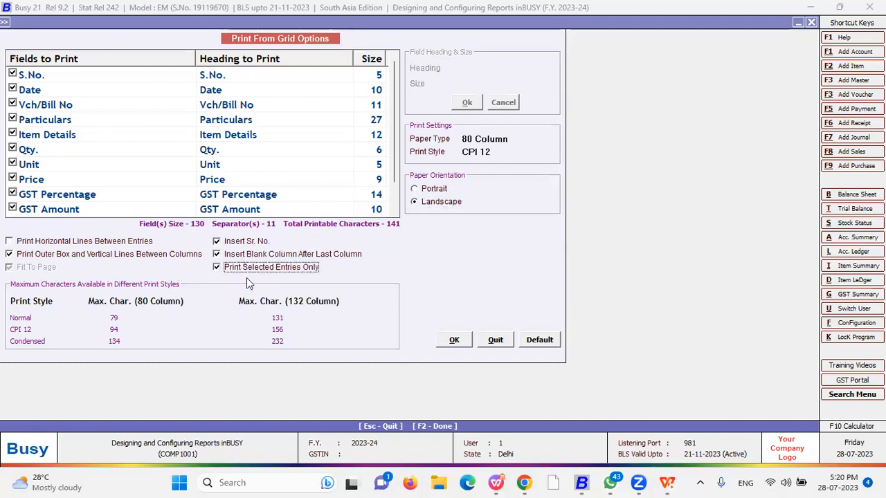
left_click(502, 152)
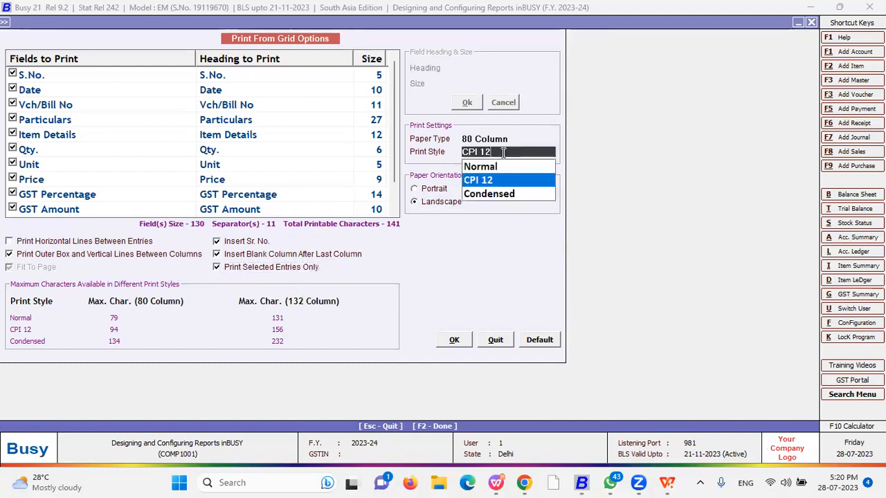
left_click(493, 182)
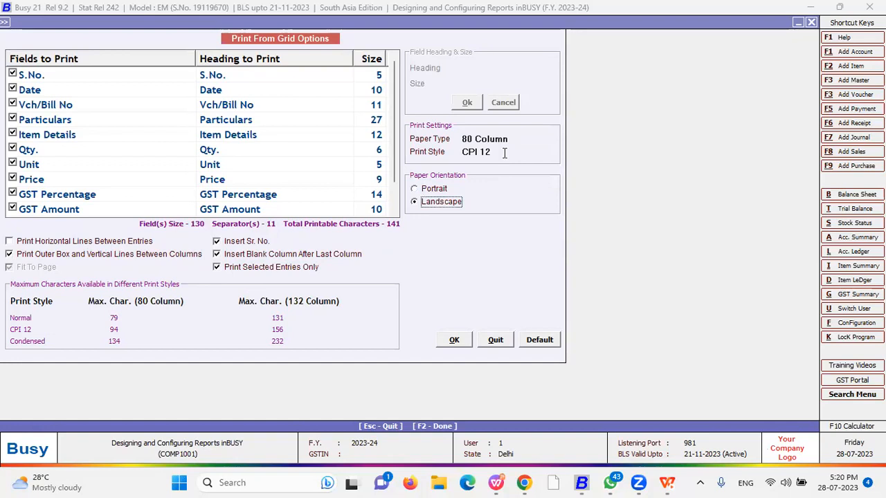
left_click(483, 153)
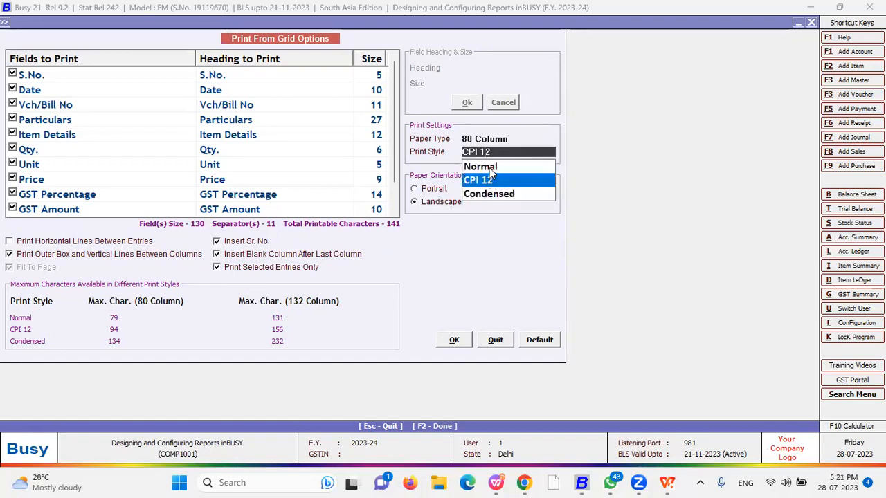
left_click(494, 166)
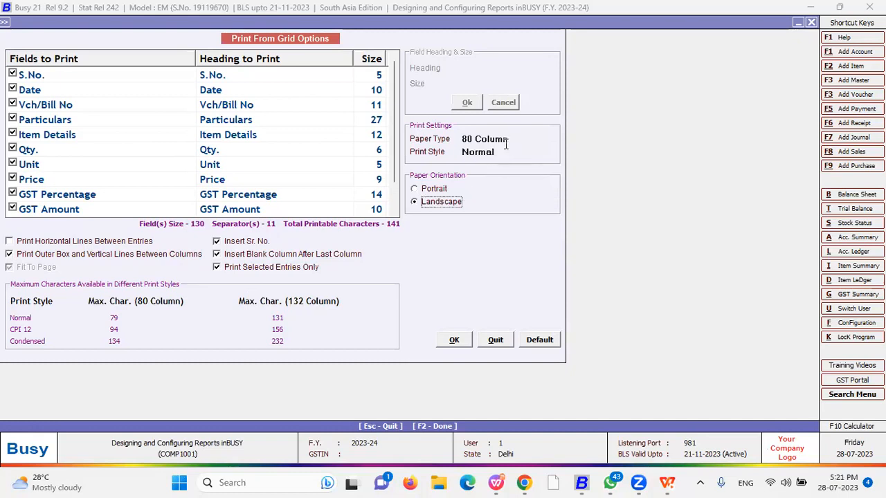
Settle on 80-column paper after briefly trying 132-column, keeping Normal print style
left_click(514, 139)
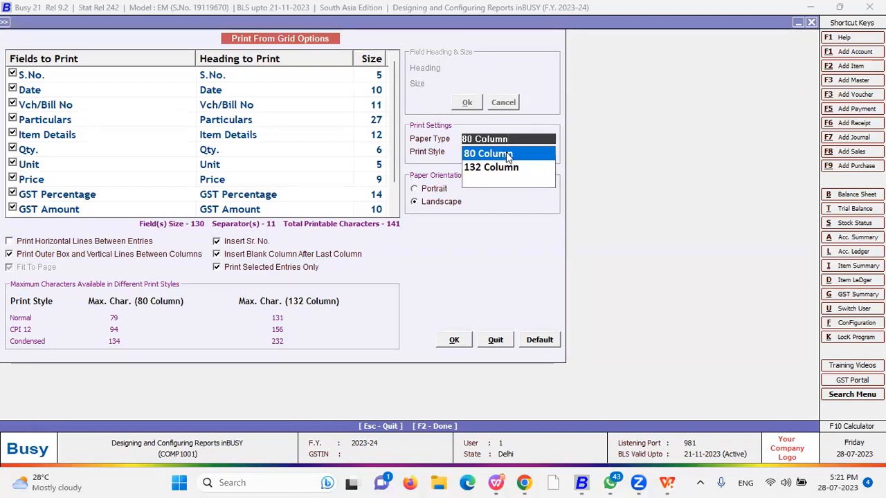
left_click(505, 153)
left_click(508, 140)
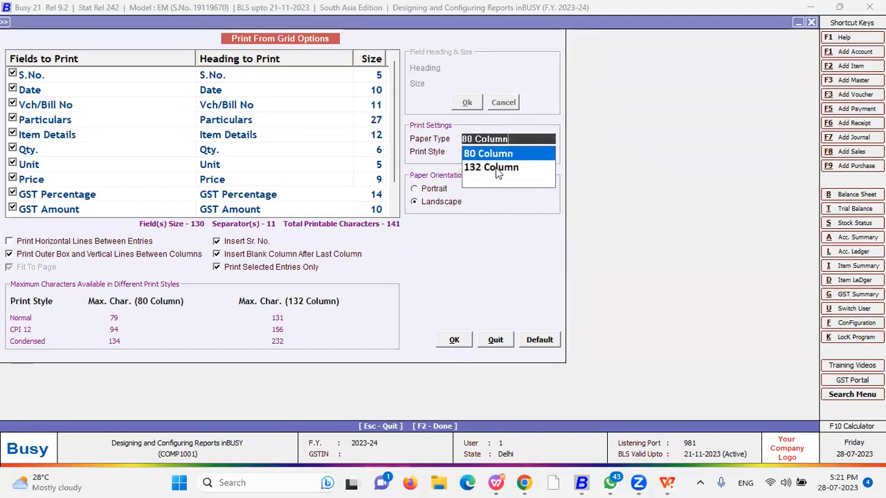
left_click(497, 167)
left_click(507, 140)
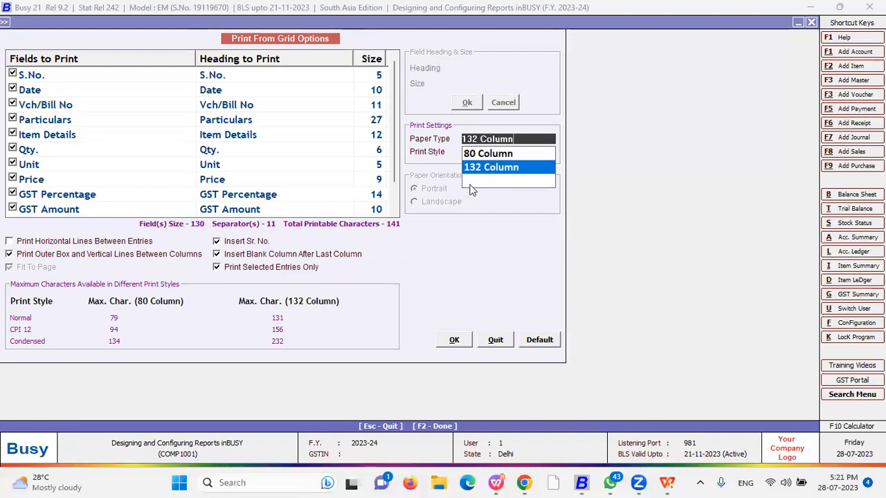
left_click(502, 158)
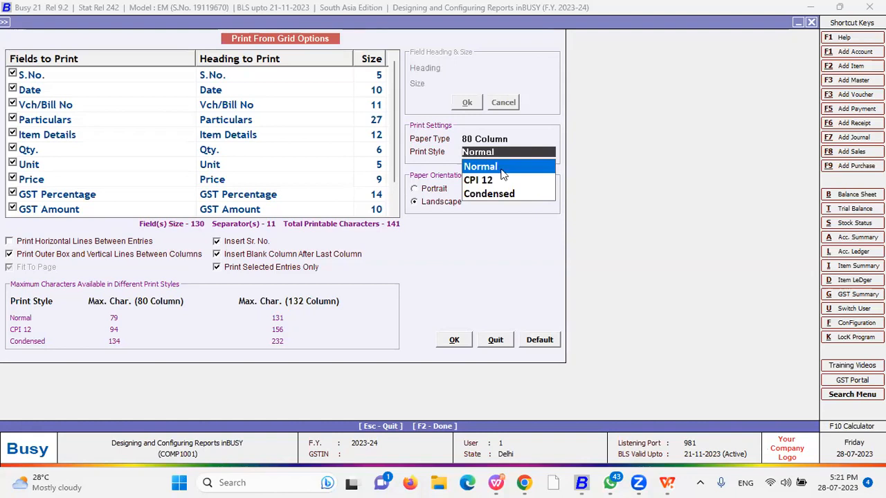
left_click(449, 199)
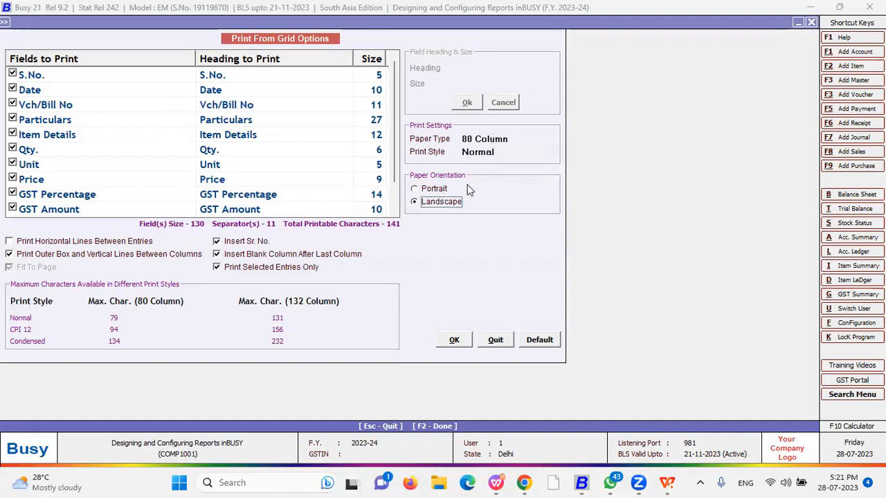
Set paper orientation to Portrait and accept the grid print settings
left_click(441, 194)
left_click(440, 199)
left_click(440, 193)
left_click(441, 199)
left_click(440, 195)
left_click(441, 201)
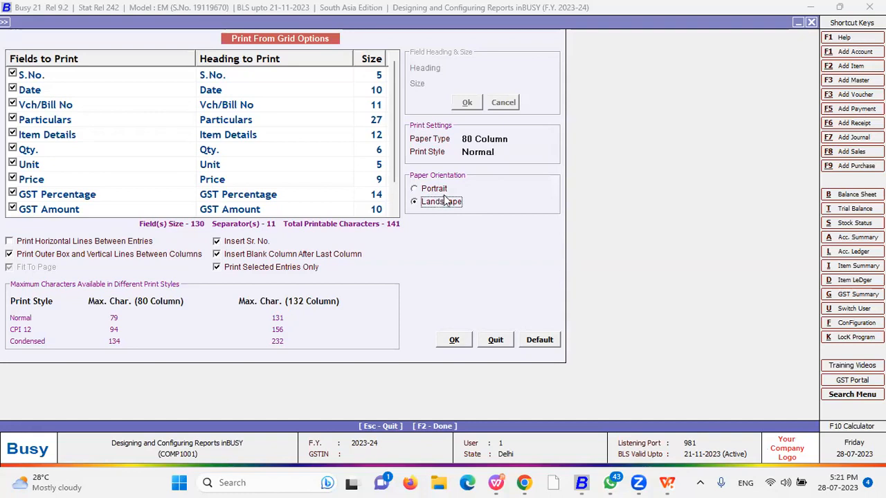
left_click(440, 194)
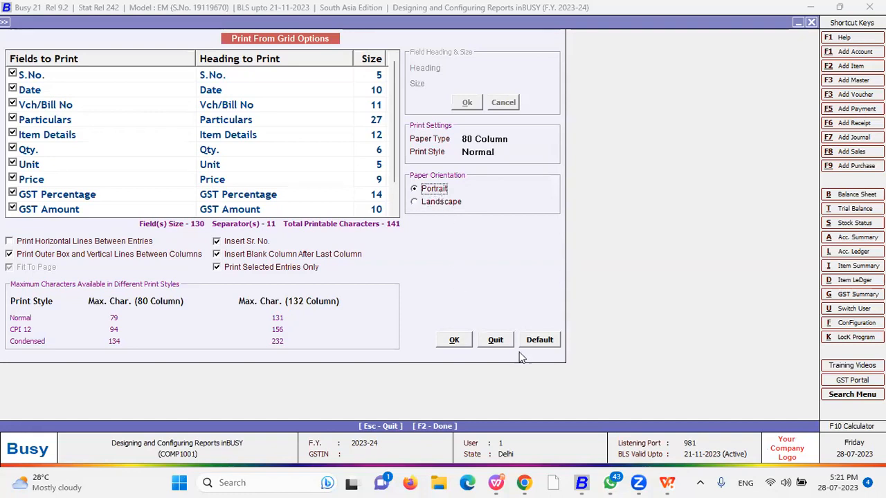
left_click(453, 342)
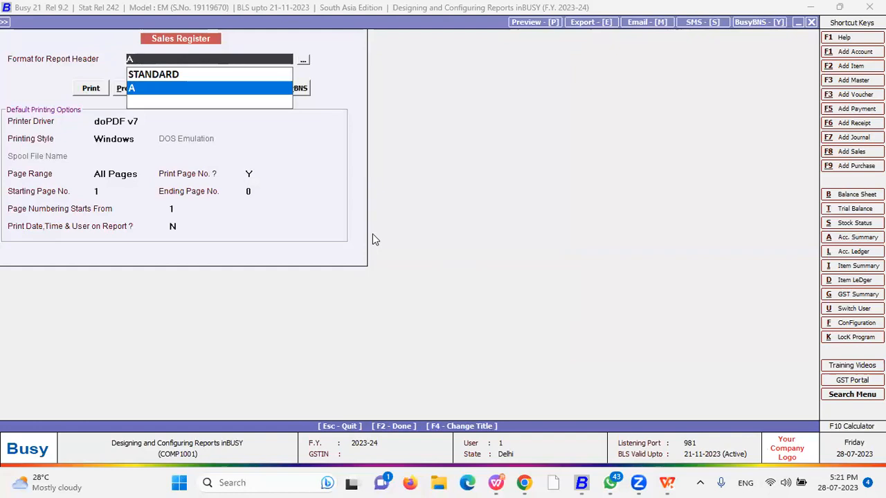
Preview the Sales Register printout with the STANDARD report header
key("Up")
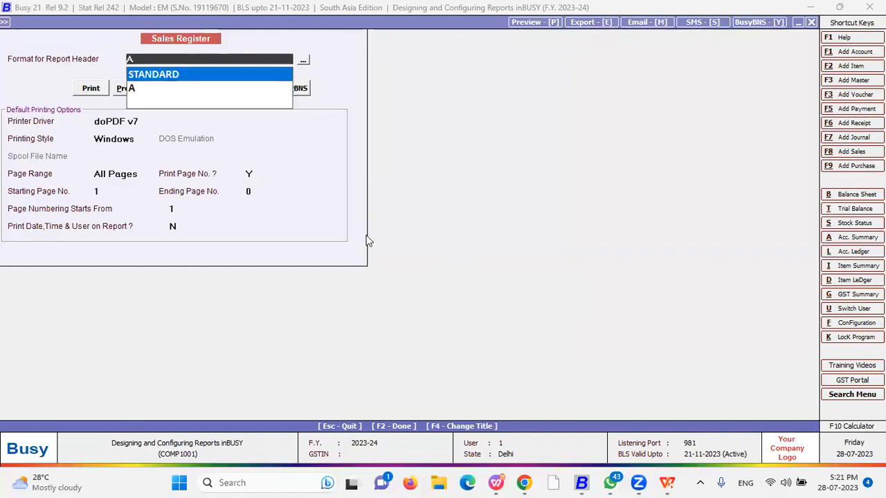
key("Return")
key("alt+p")
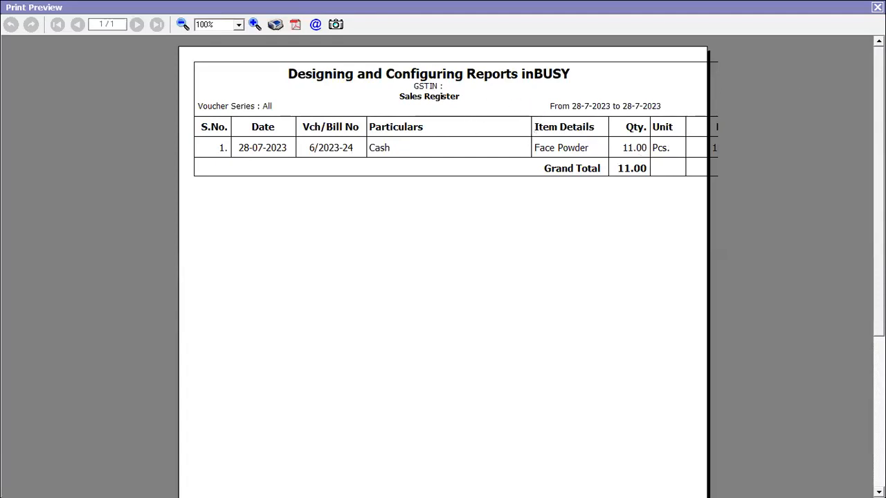
key("Escape")
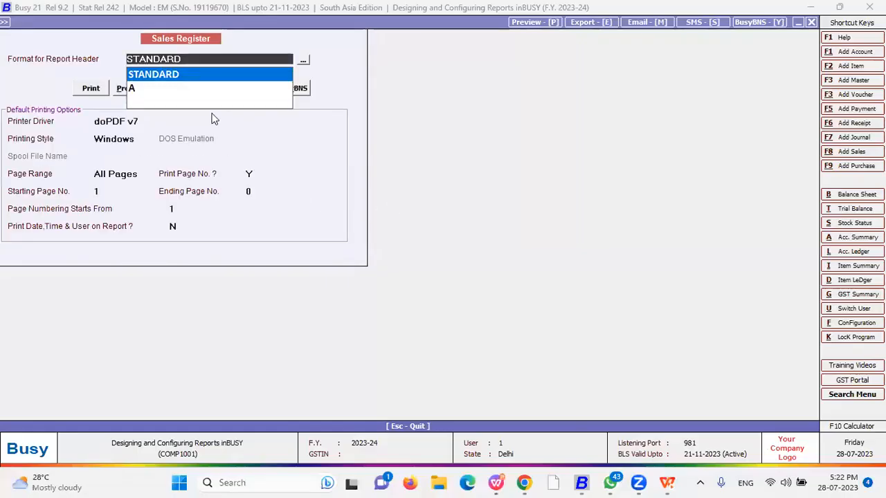
Switch the report header format to A and preview the report again
key("Down")
key("Return")
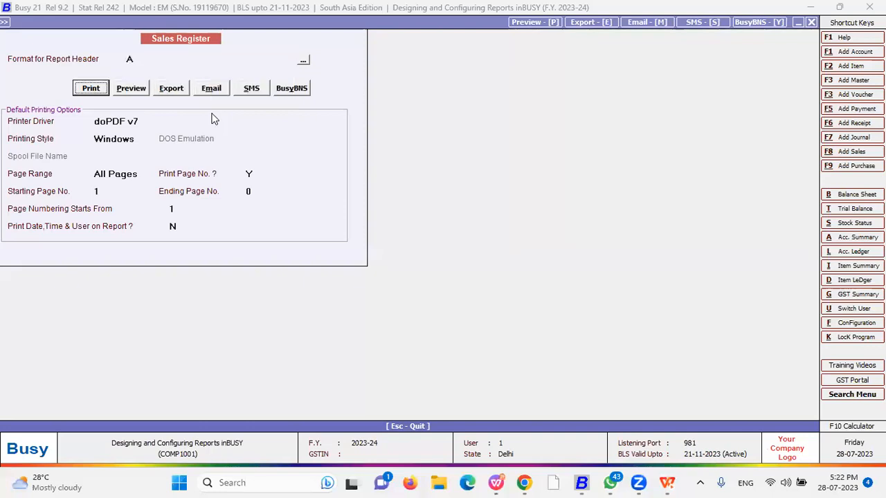
left_click(136, 88)
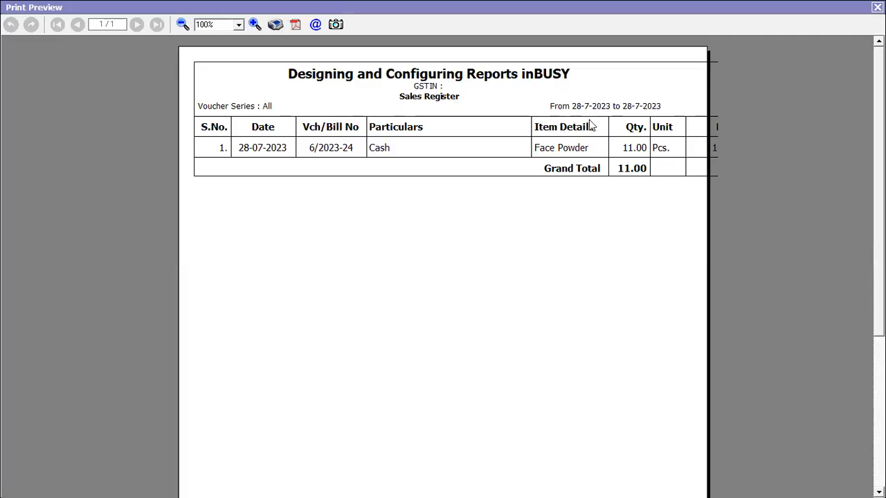
key("Escape")
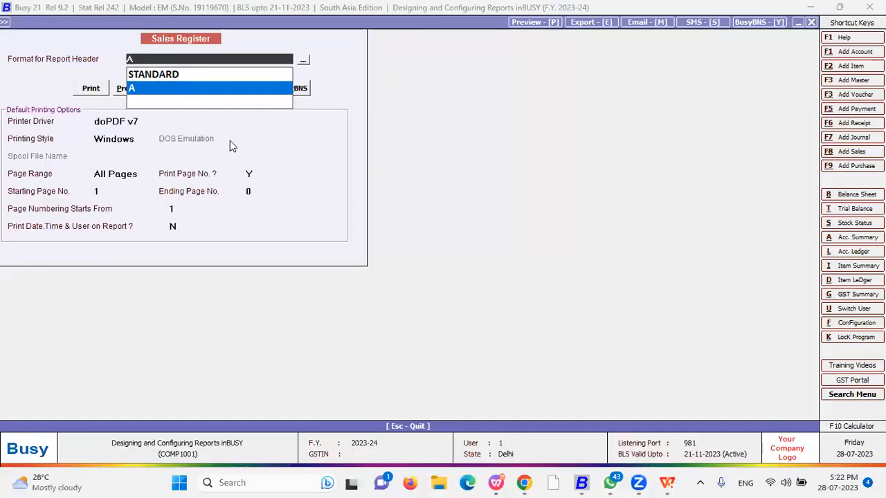
Set grid paper orientation to Landscape, keeping Normal style, and apply the options
key("Escape")
key("Escape")
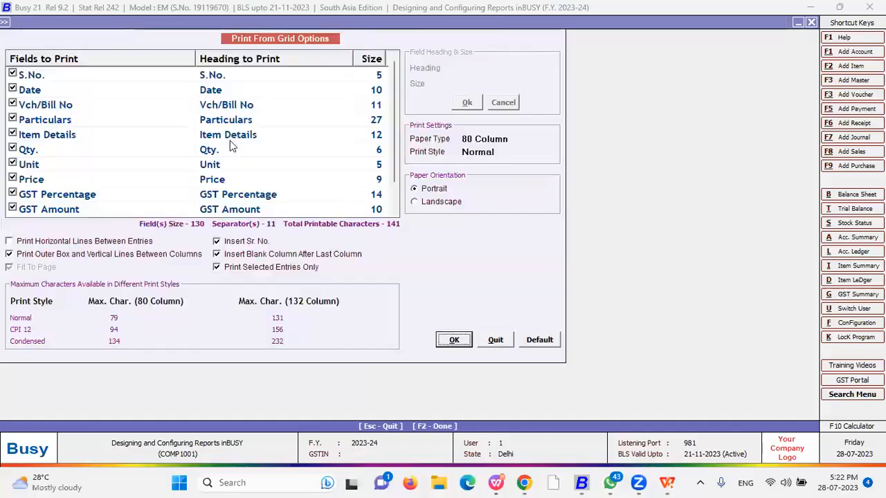
left_click(508, 154)
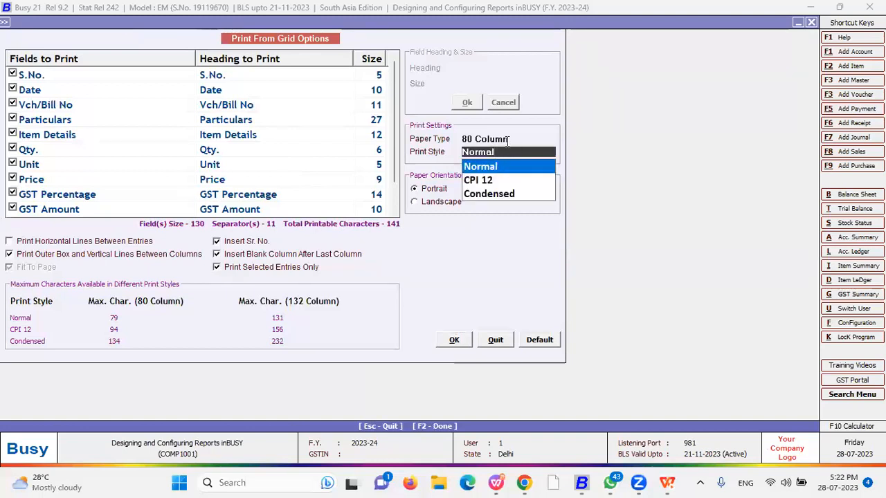
left_click(507, 140)
left_click(450, 201)
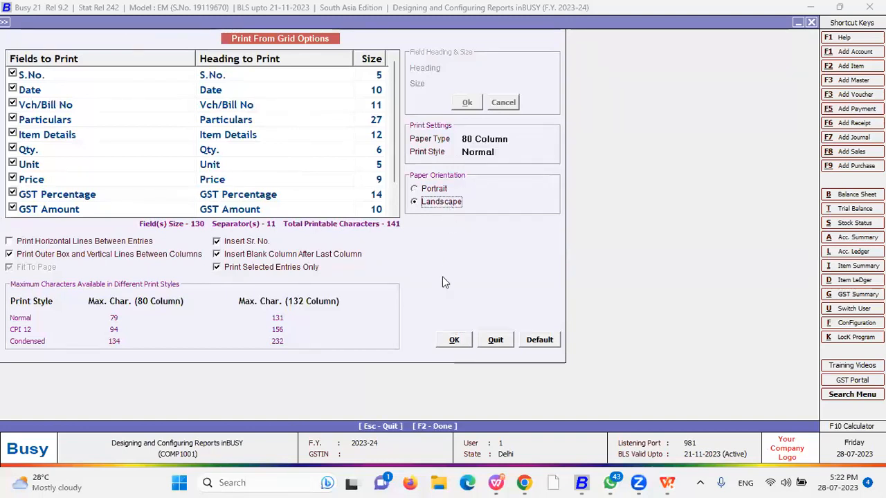
left_click(453, 339)
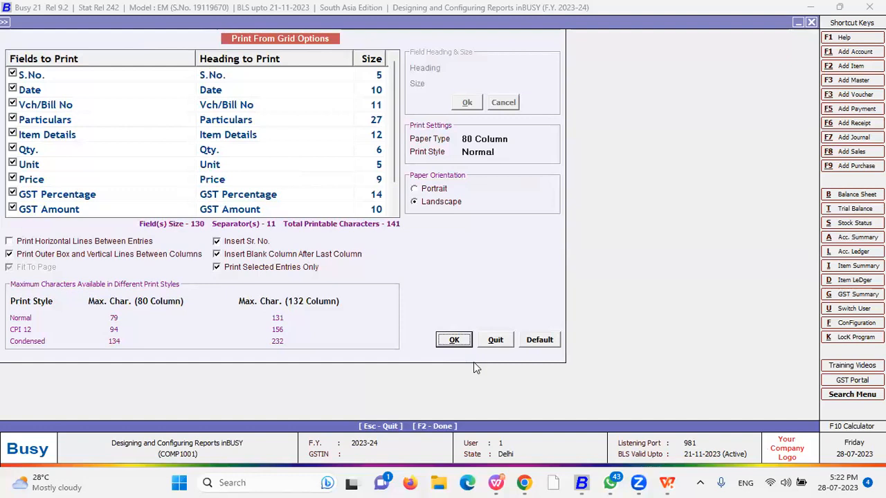
key("Return")
Choose header format A and preview the landscape report
key("Up")
key("Down")
key("Return")
key("p")
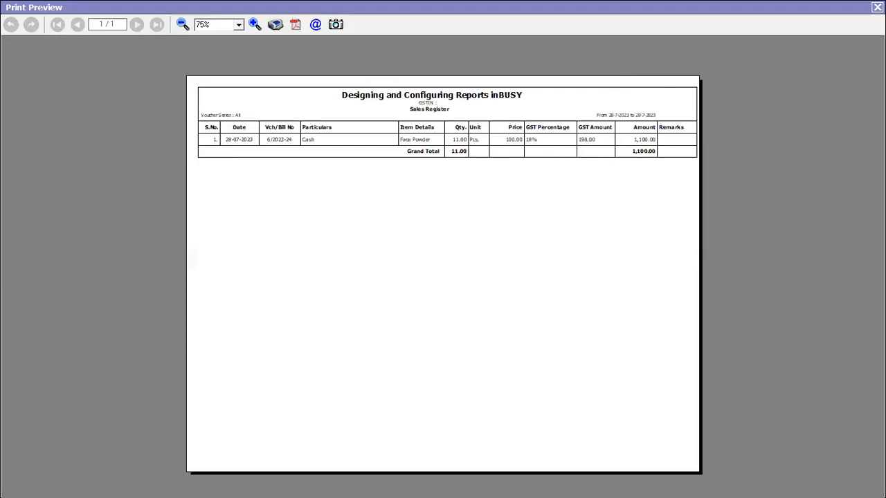
key("Escape")
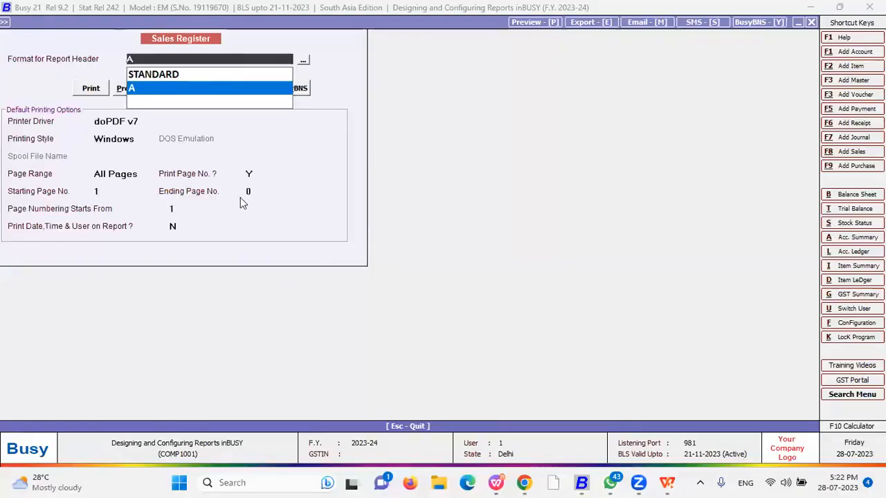
Switch back to portrait with CPI 12 print style and preview the result
key("Escape")
key("Escape")
left_click(434, 191)
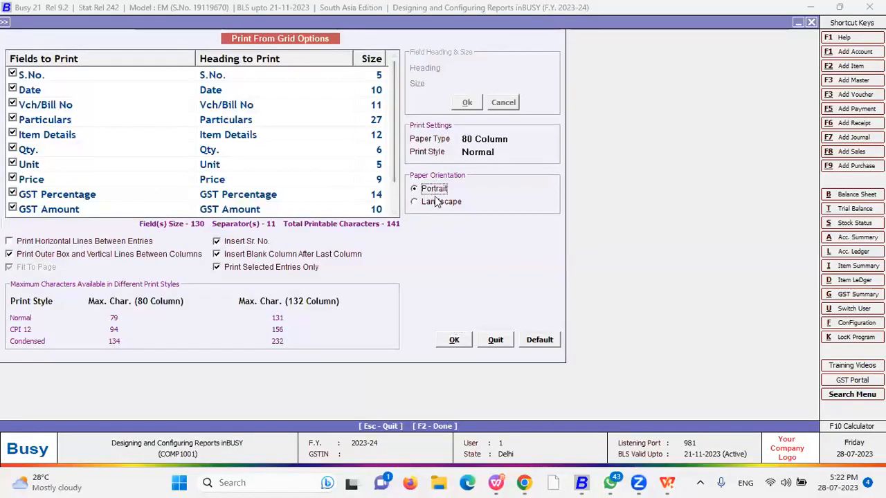
left_click(485, 151)
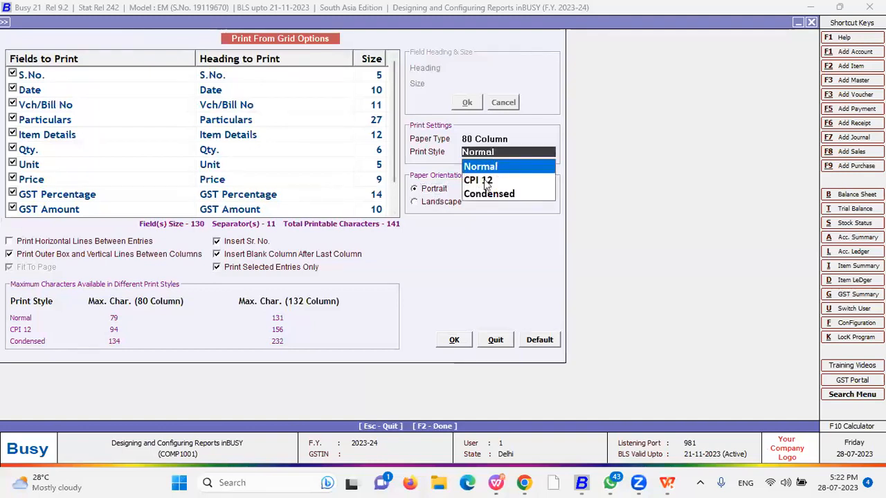
left_click(485, 179)
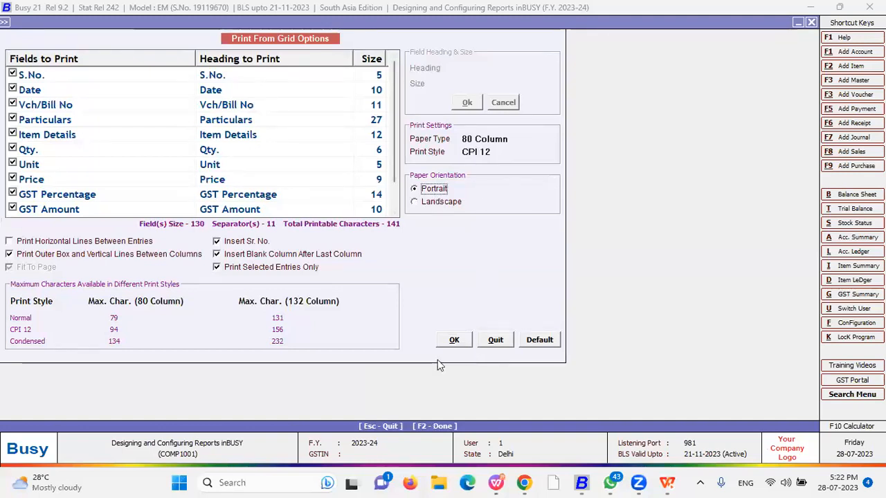
key("F2")
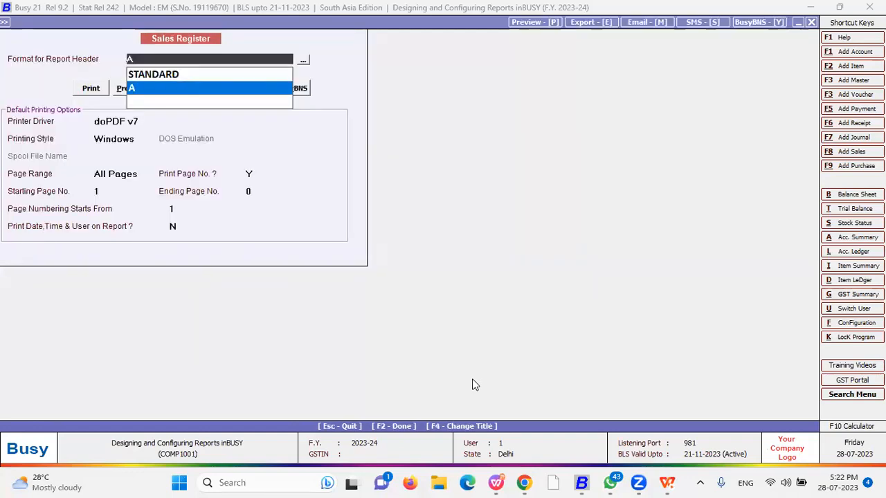
key("alt+p")
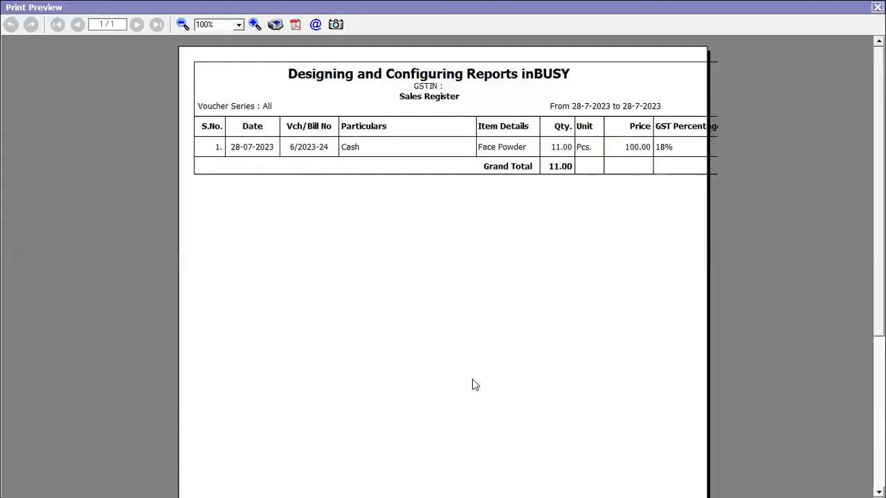
key("Escape")
key("Escape")
key("Escape")
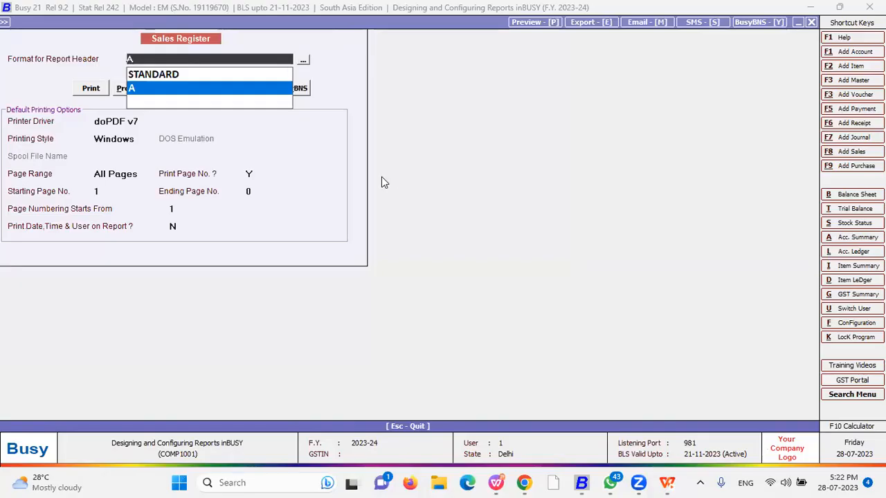
Change print style to Condensed, turn off outer box and column lines, and preview
left_click(501, 151)
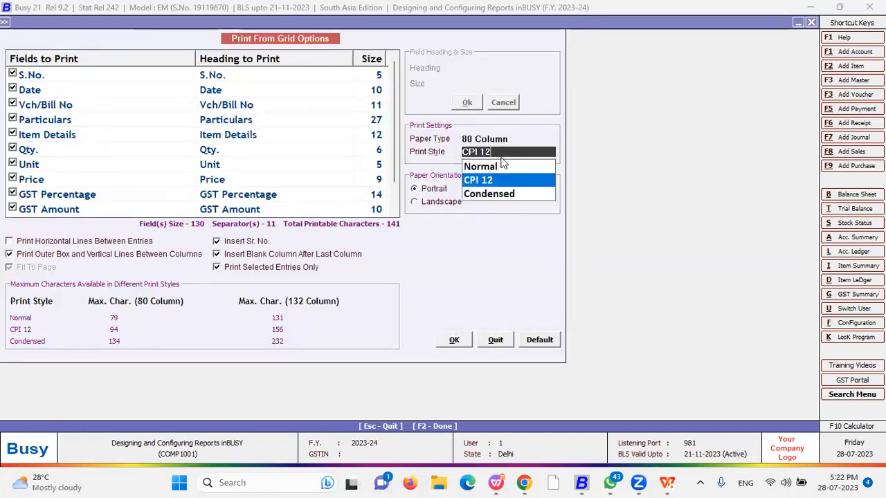
left_click(495, 192)
key("Return")
key("Return")
key("Return")
key("Return")
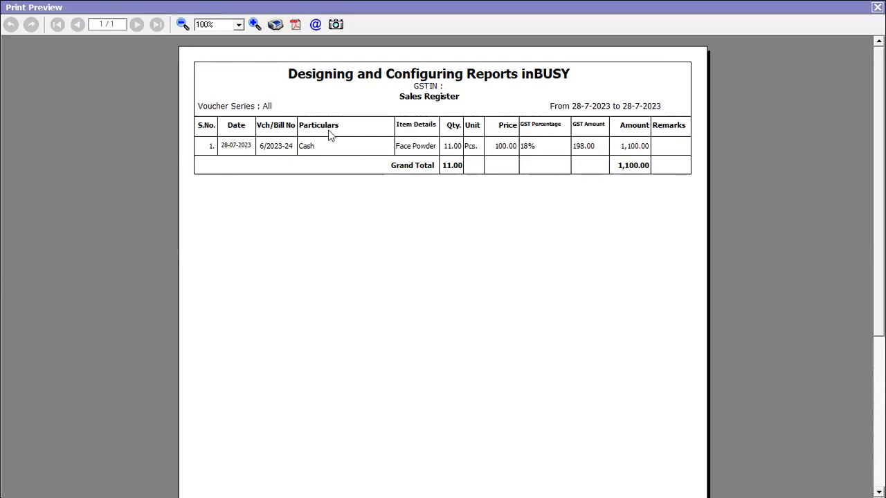
key("Escape")
key("Escape")
key("Escape")
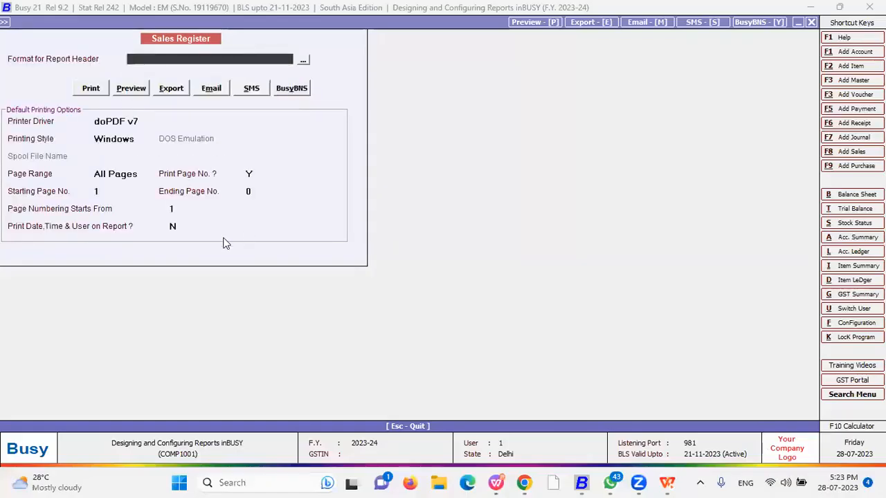
left_click(52, 255)
left_click(456, 341)
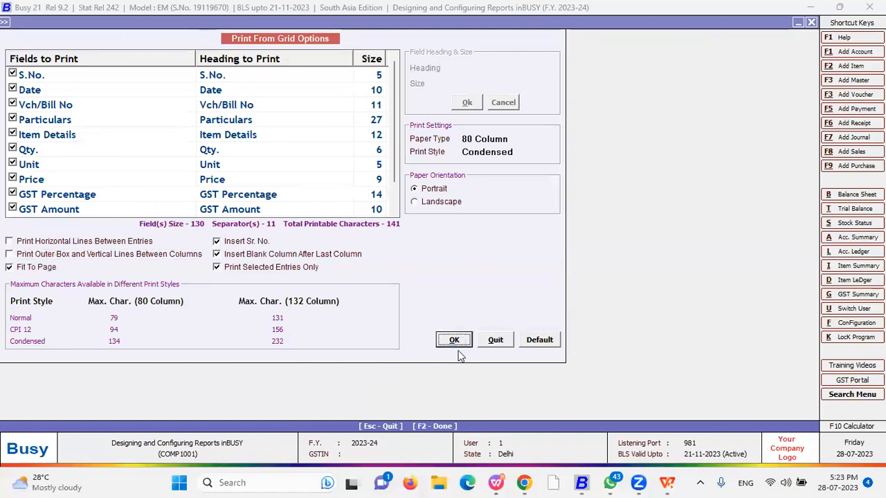
key("alt+p")
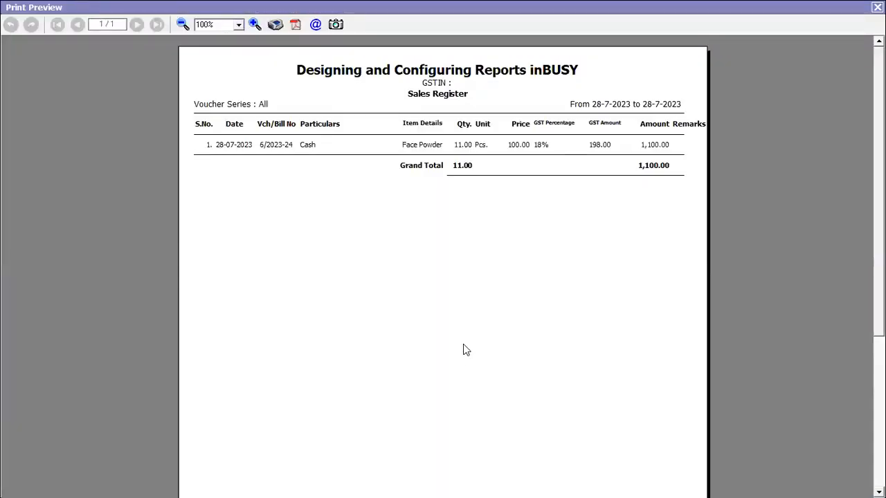
key("Escape")
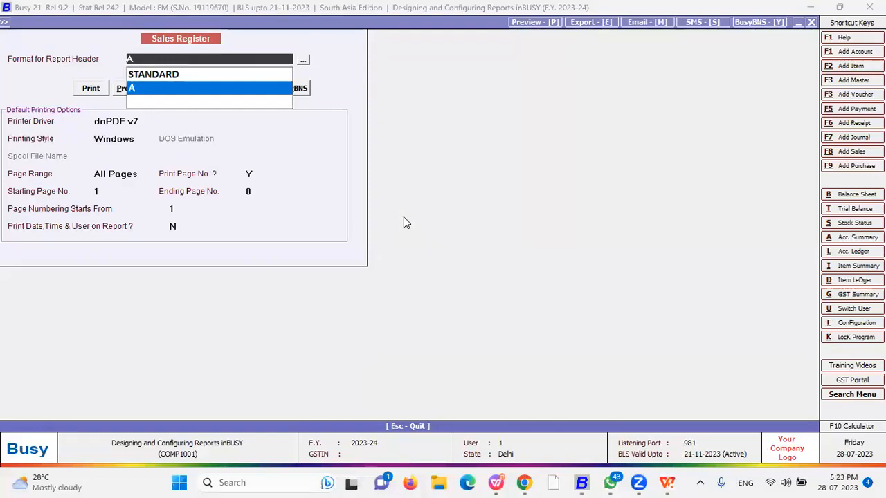
Leave the print settings and start emailing the Sales Register
key("Escape")
key("Escape")
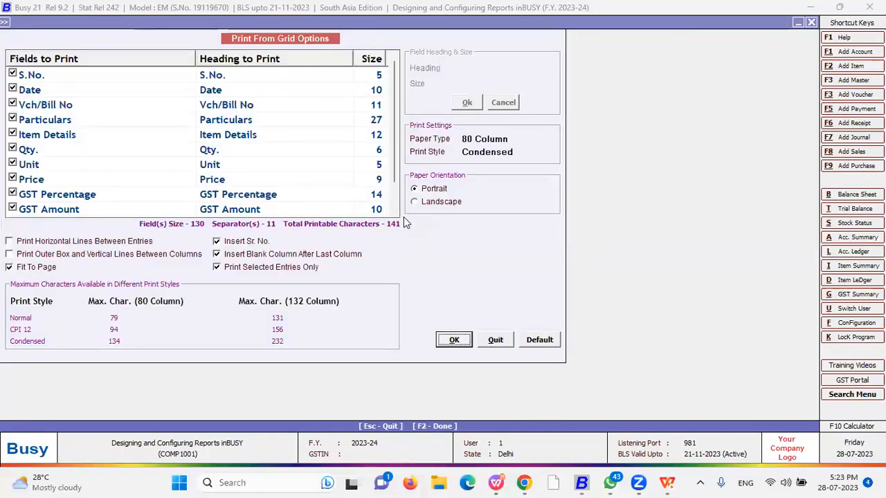
key("Escape")
key("Escape")
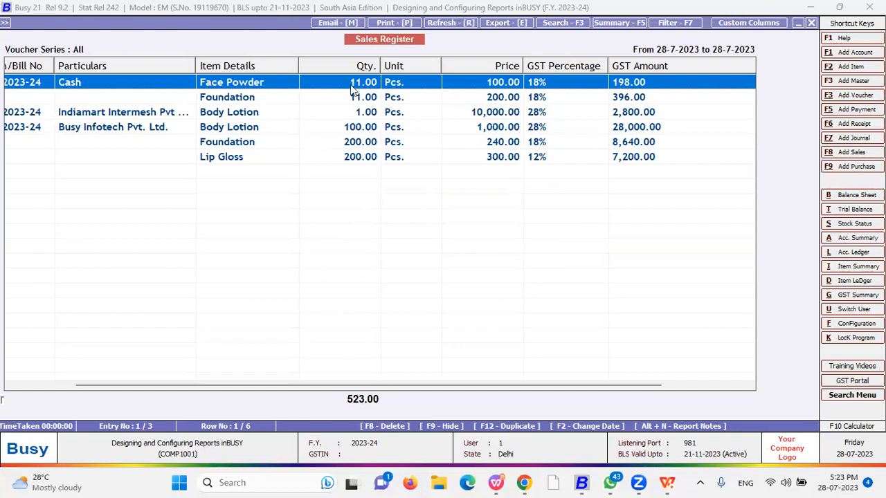
left_click(338, 23)
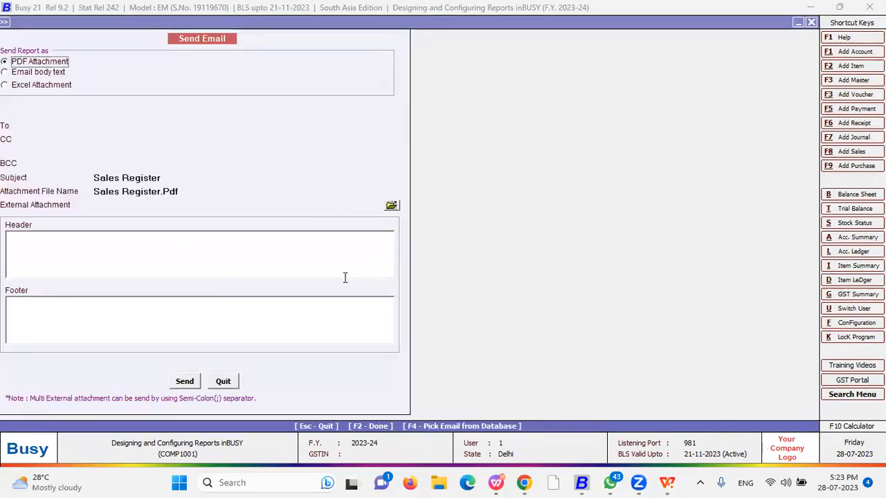
Try sending the report email, then abandon it after the invalid address error
left_click(93, 126)
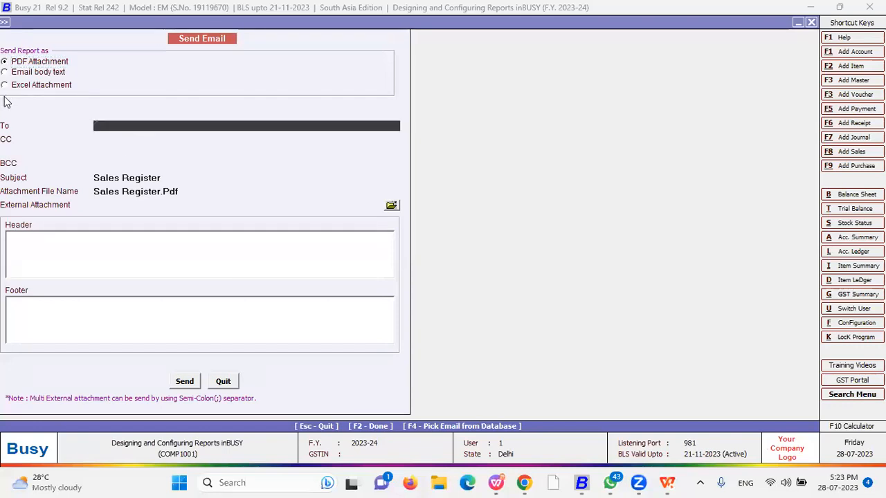
key("Return")
key("Return")
left_click(217, 384)
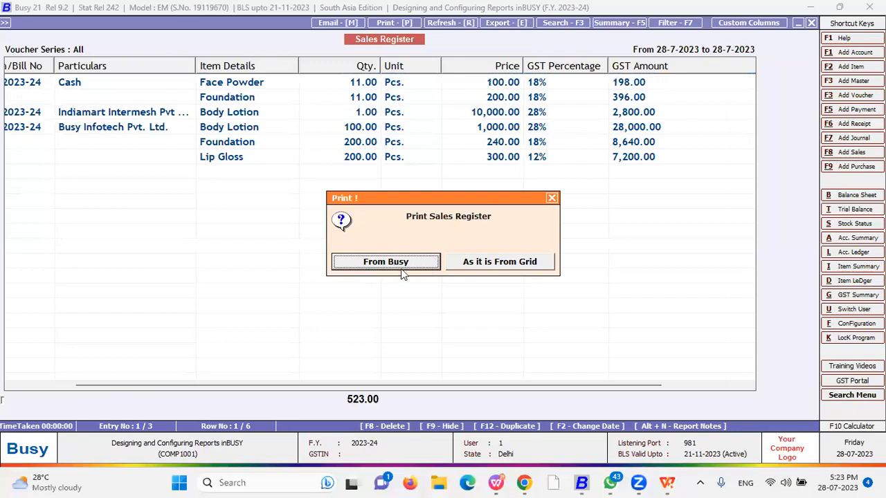
Cancel grid printing, refresh the Sales Register twice, and start the Export
left_click(524, 269)
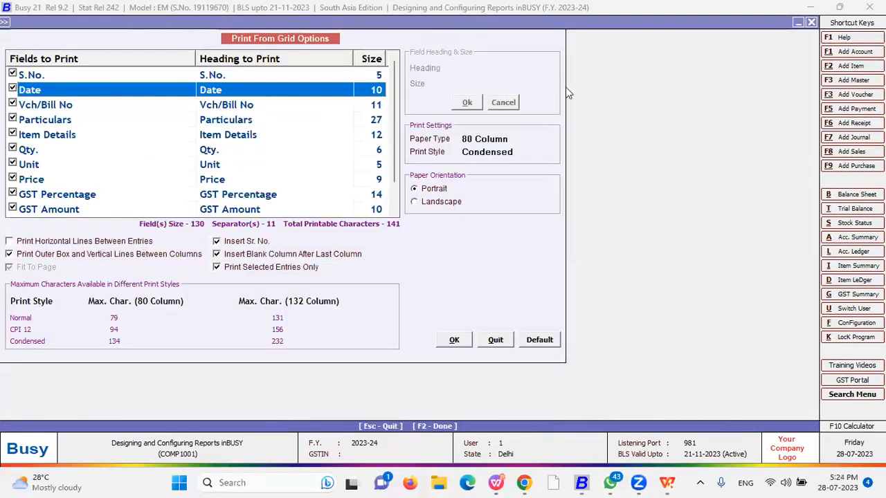
key("Escape")
key("Escape")
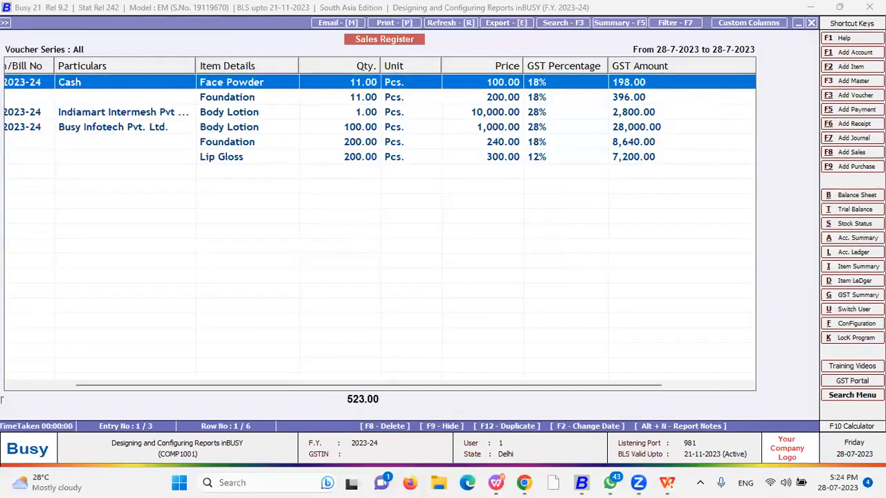
left_click(442, 26)
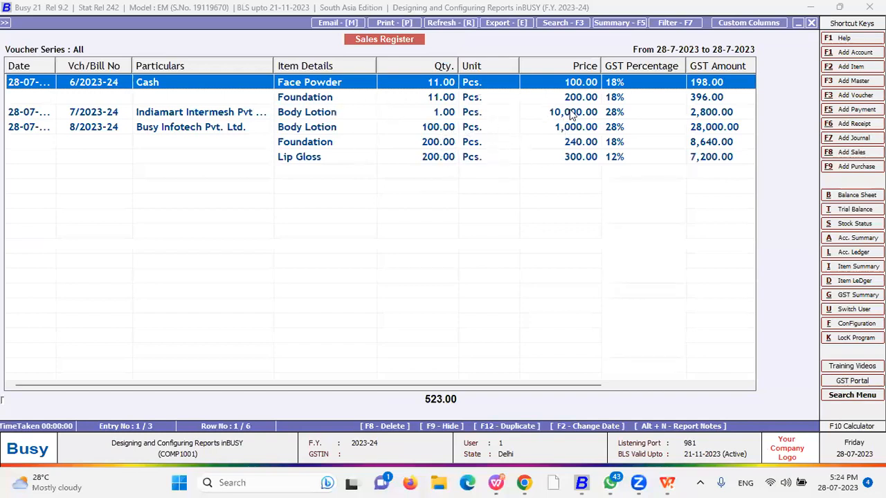
left_click(458, 22)
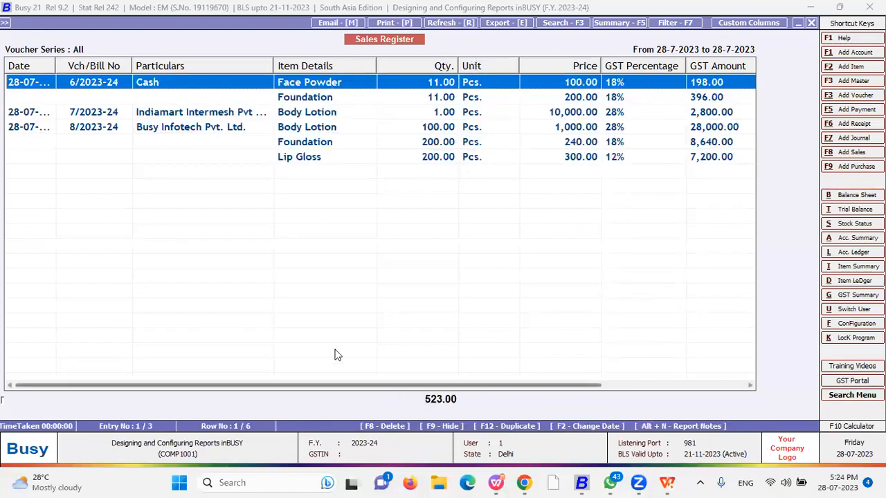
left_click(506, 25)
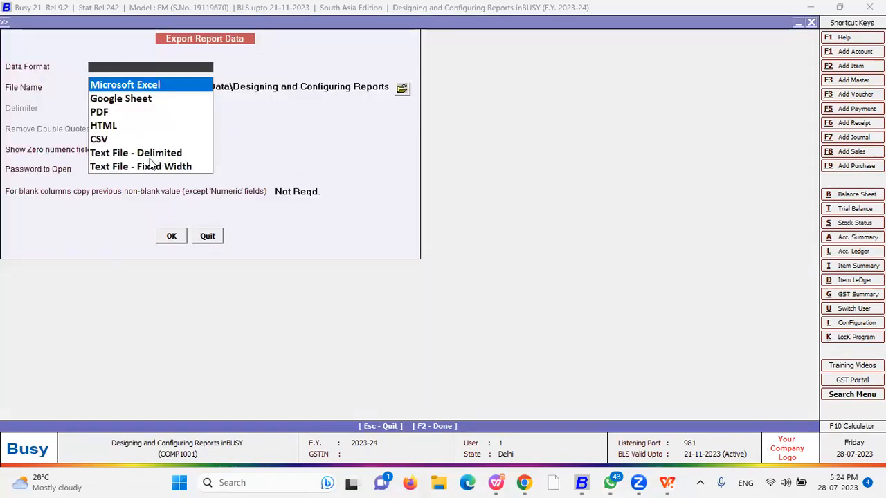
Choose Microsoft Excel as the export data format
key("Down")
key("Down")
key("Down")
key("Down")
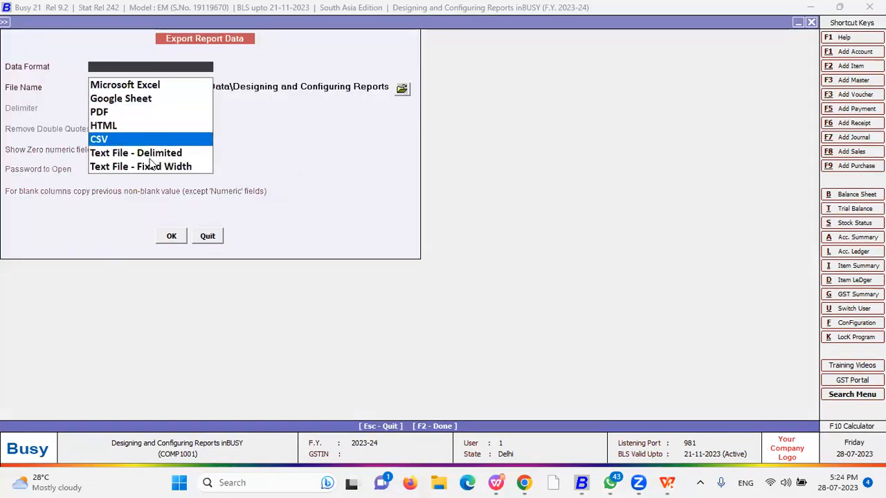
key("Down")
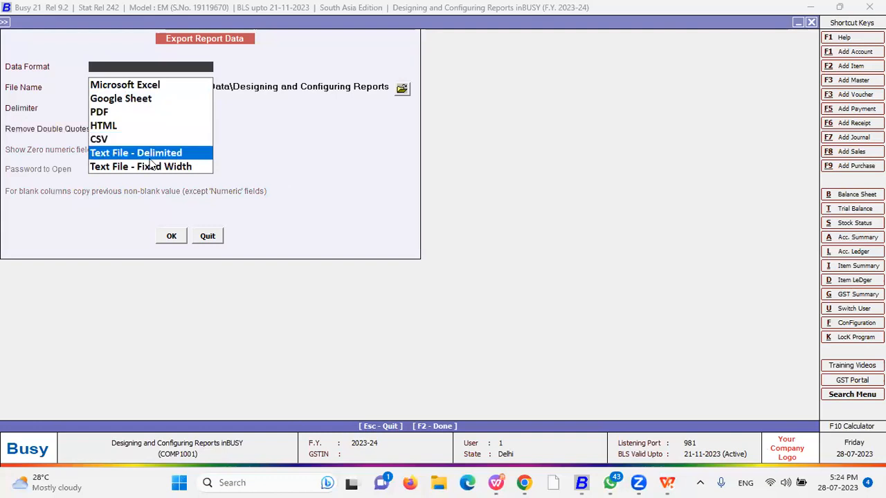
key("Down")
key("Up")
key("Up")
key("Up")
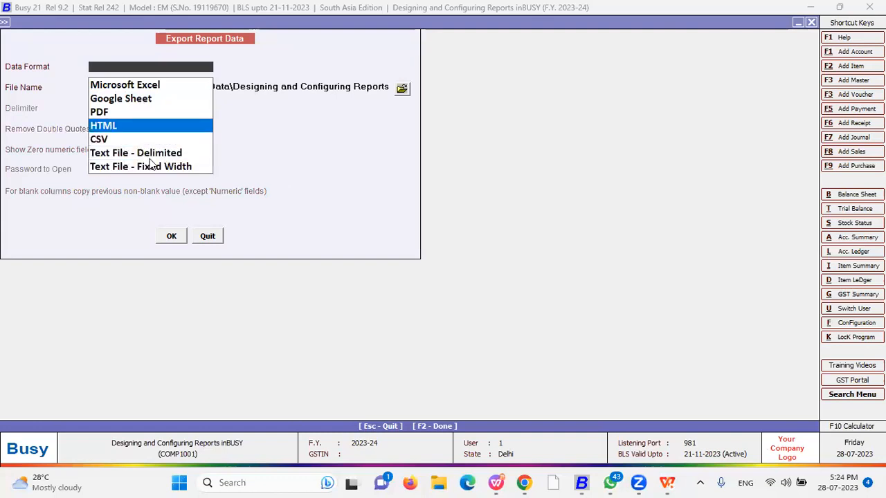
key("Up")
key("Up")
key("Up")
key("Return")
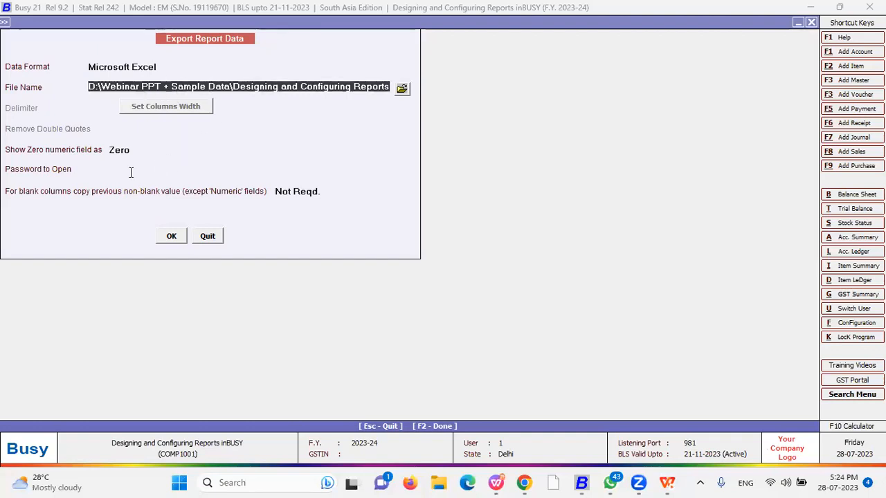
Set a password to open the file, keep Not Reqd. for blank columns, and export
left_click(131, 173)
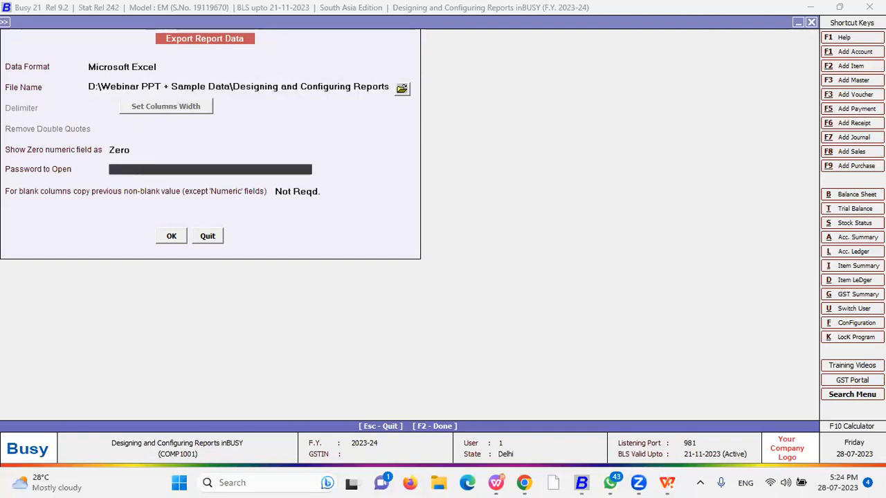
type("111")
key("Return")
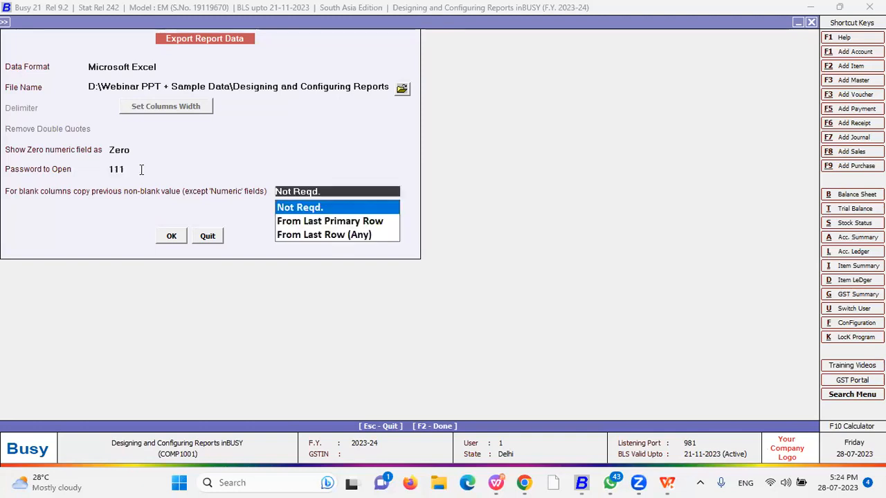
key("Return")
key("Return")
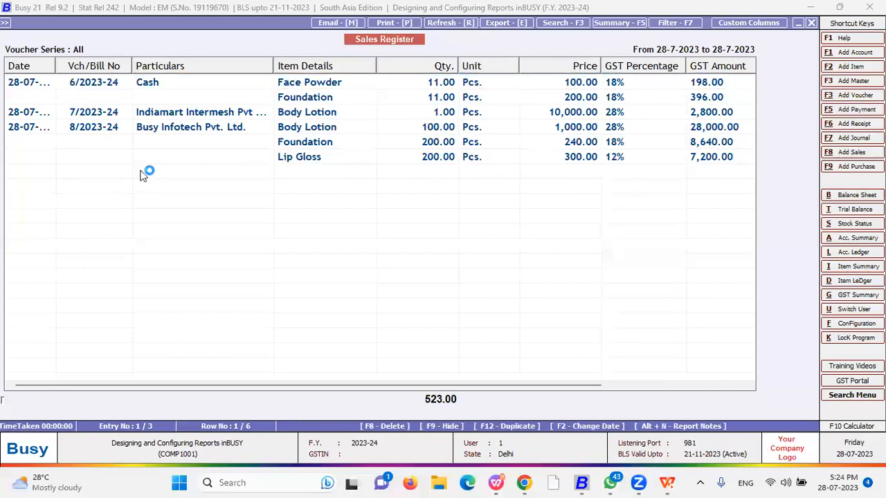
key("Return")
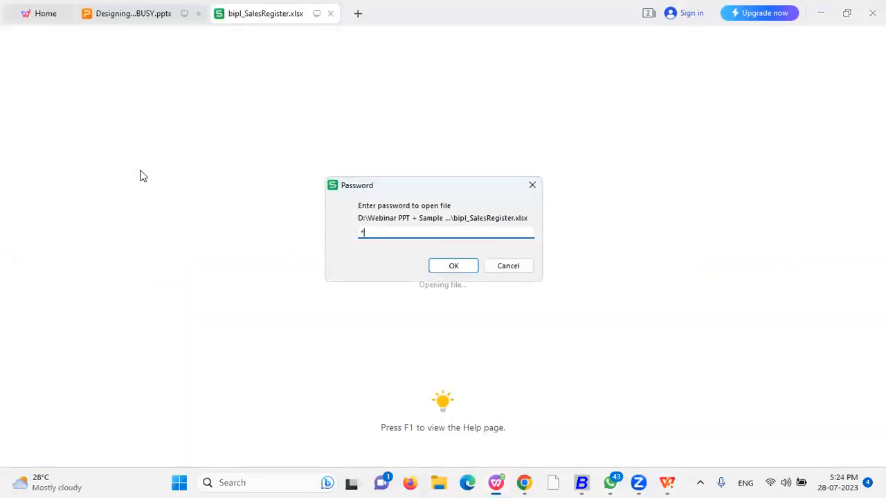
Submit the file password in WPS three times, then minimize WPS to return to the Sales Register
key("Return")
type("***")
key("Return")
type("***")
key("Return")
key("Return")
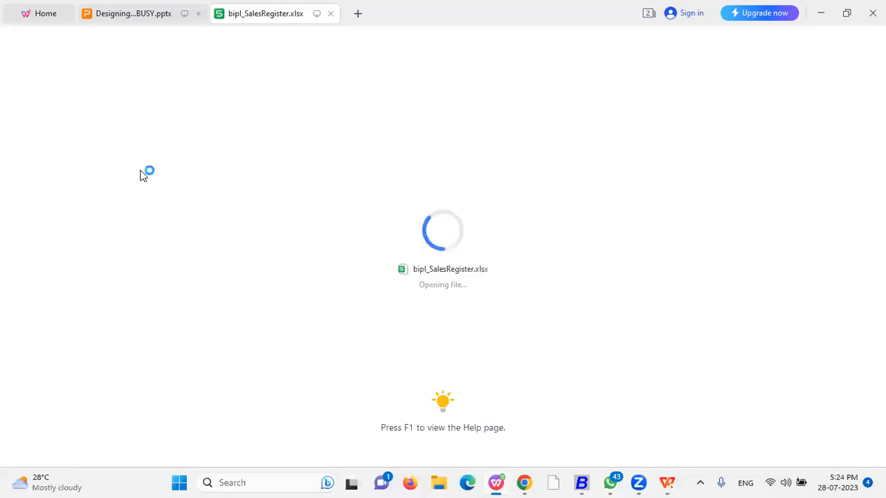
left_click(821, 16)
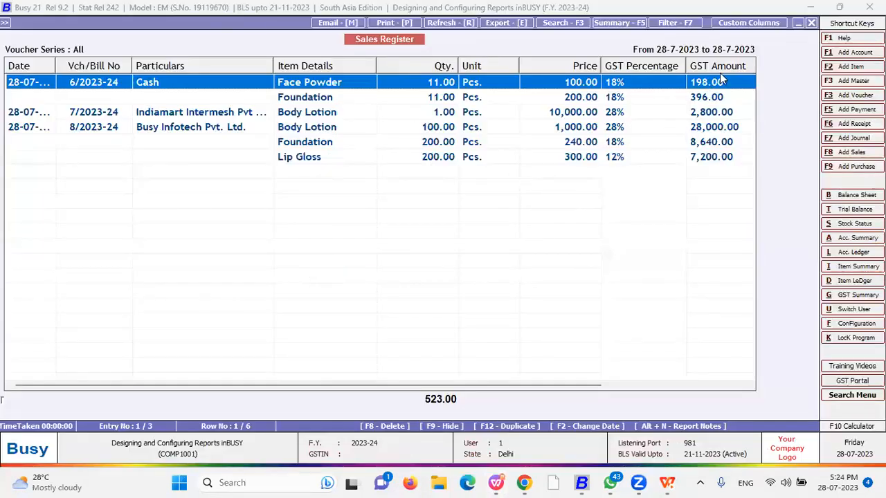
Browse the blank-column options (Not Reqd., From Last Primary Row, From Last Row (Any)), cancel, then open Search Options
left_click(509, 23)
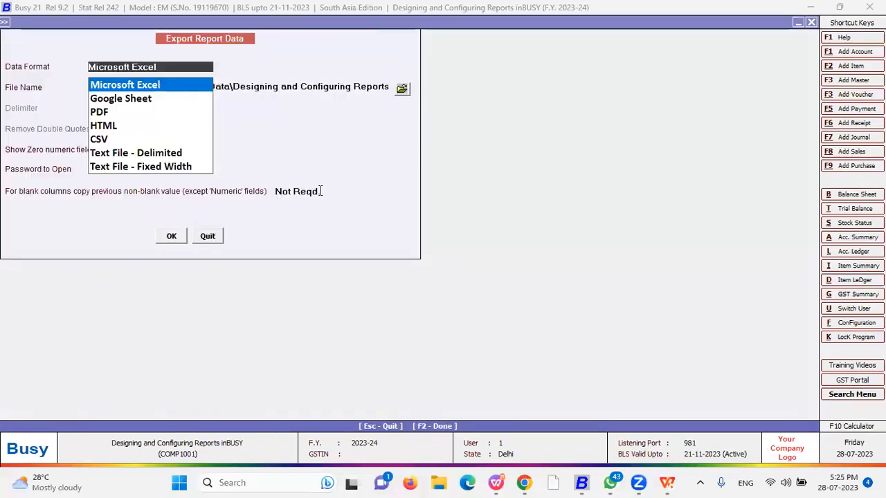
left_click(320, 191)
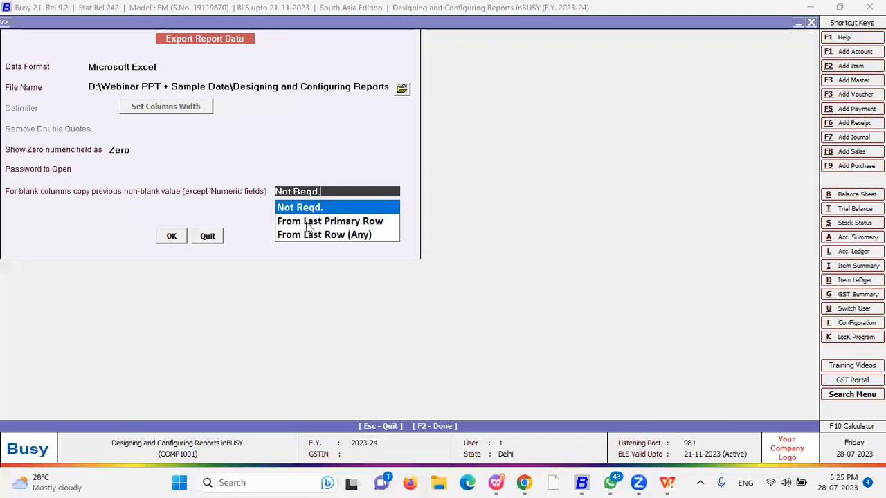
key("Down")
key("Up")
key("Down")
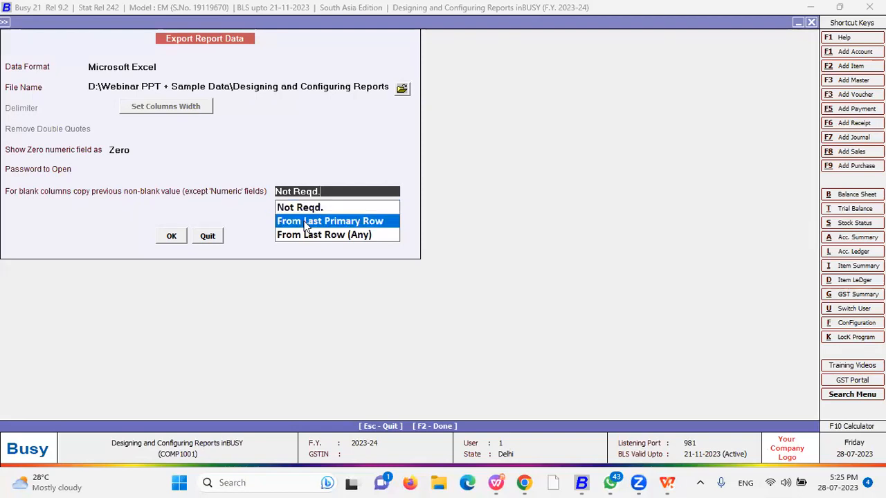
key("Down")
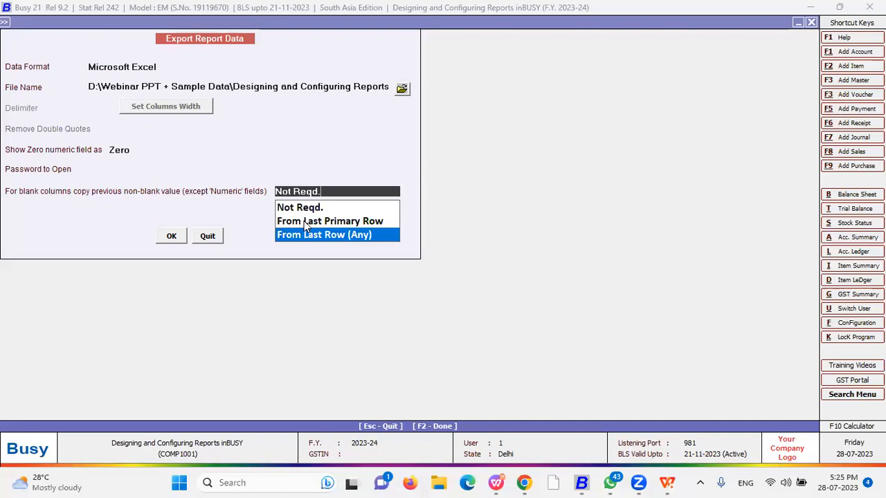
key("Escape")
key("Escape")
left_click(547, 24)
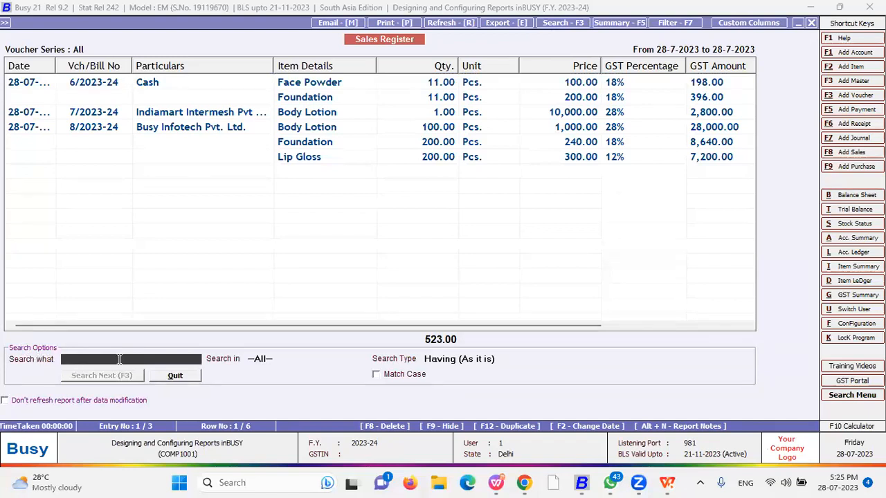
Search for 'cash' and restrict the Search in column to Particulars
type("cash")
left_click(132, 378)
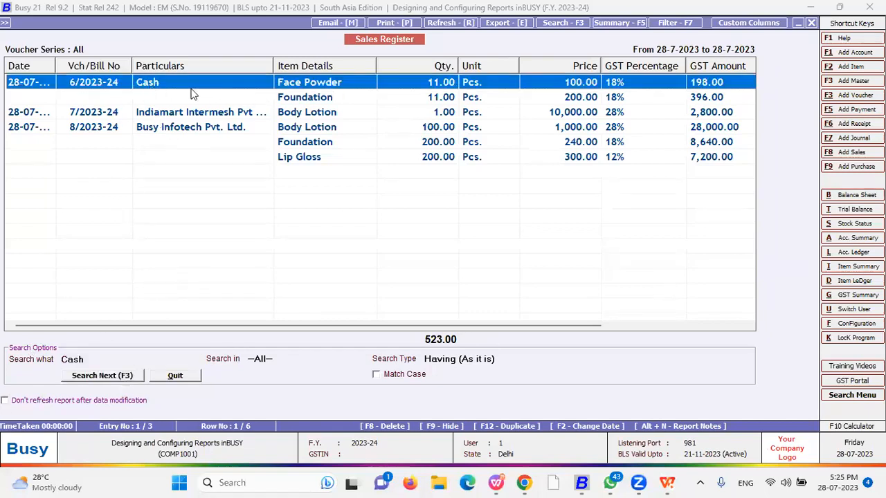
left_click(294, 359)
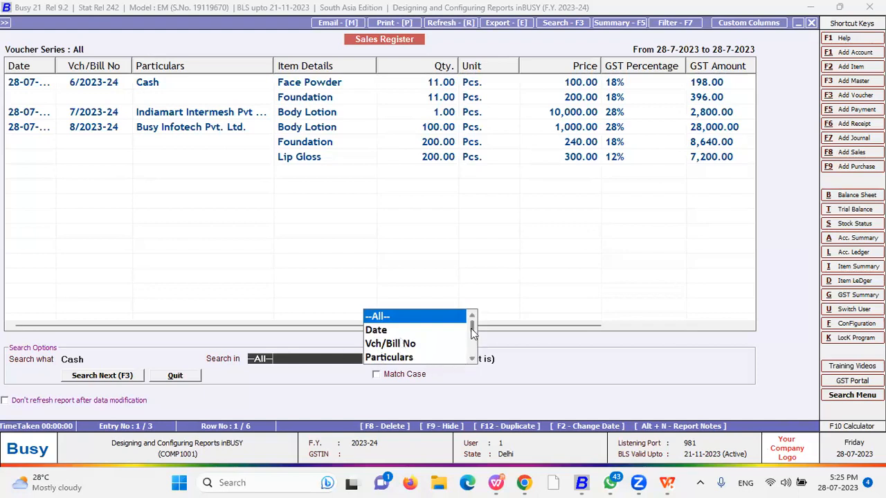
key("Down")
key("Down")
key("Down")
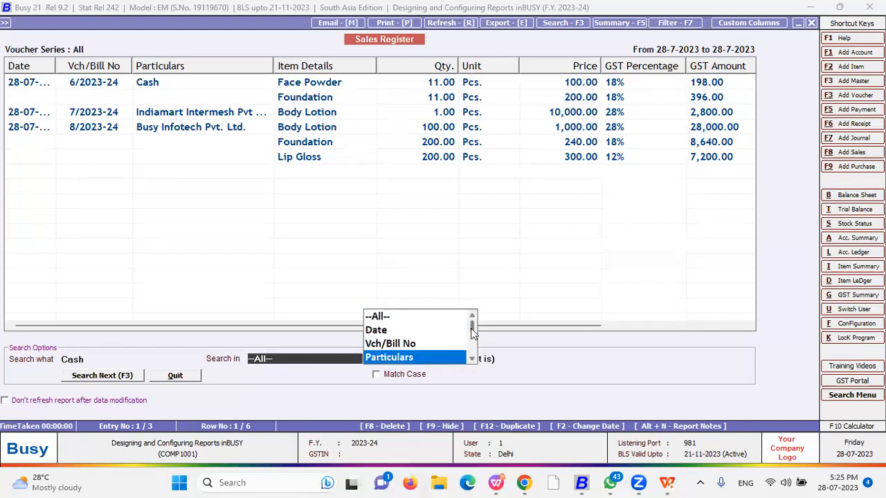
key("Down")
key("Up")
key("Down")
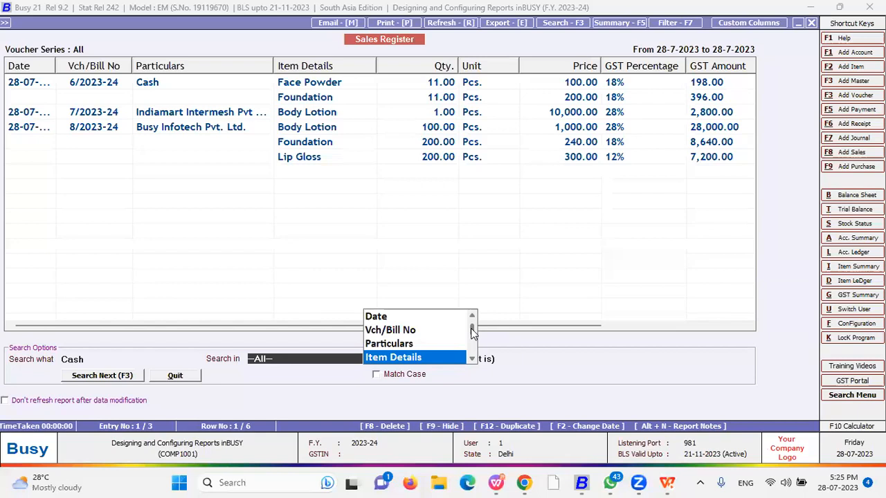
key("Down")
key("Down")
key("Up")
key("Down")
key("Up")
key("Up")
scroll(471, 334, "up", 1)
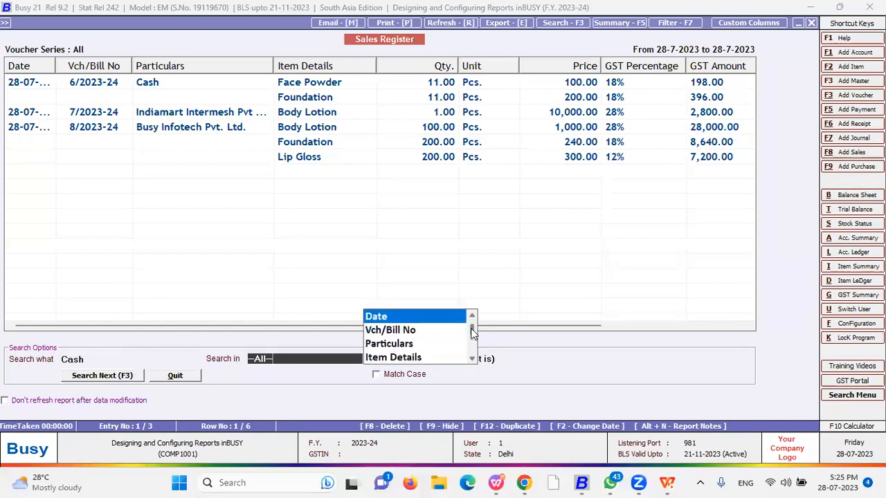
key("Up")
key("Return")
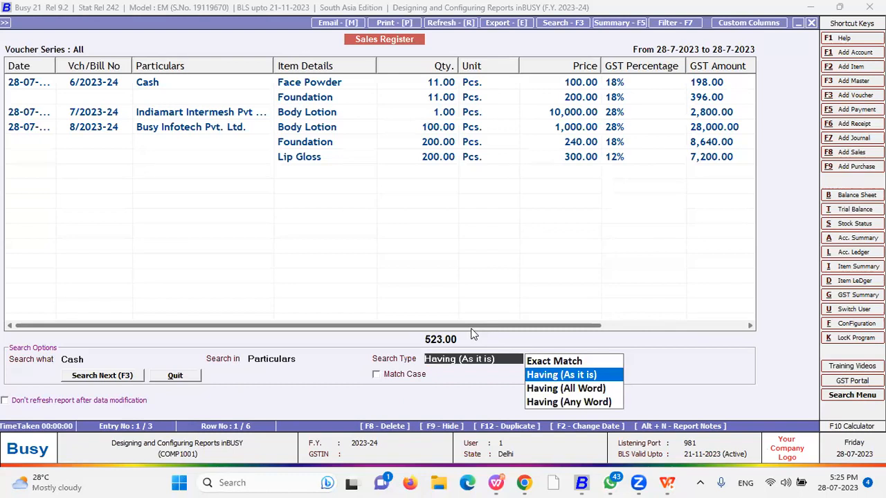
Compare the Exact Match and Having (All Word) search types, keeping Having (As it is)
key("Up")
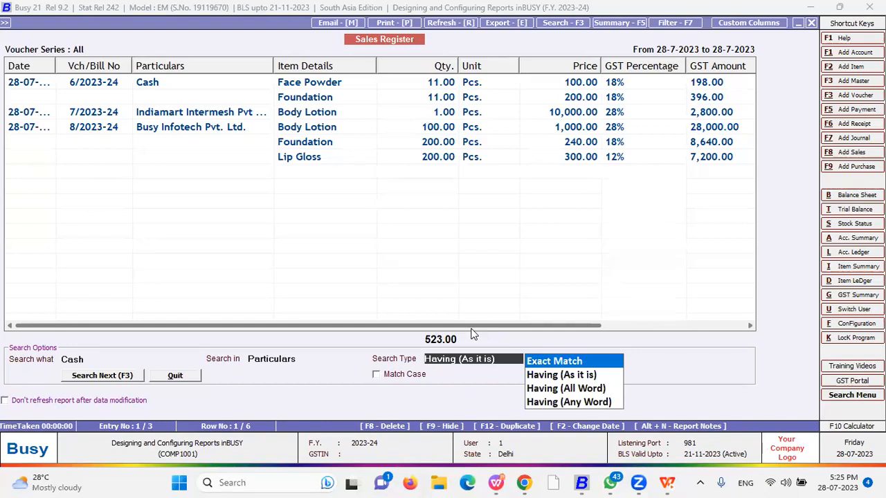
key("Down")
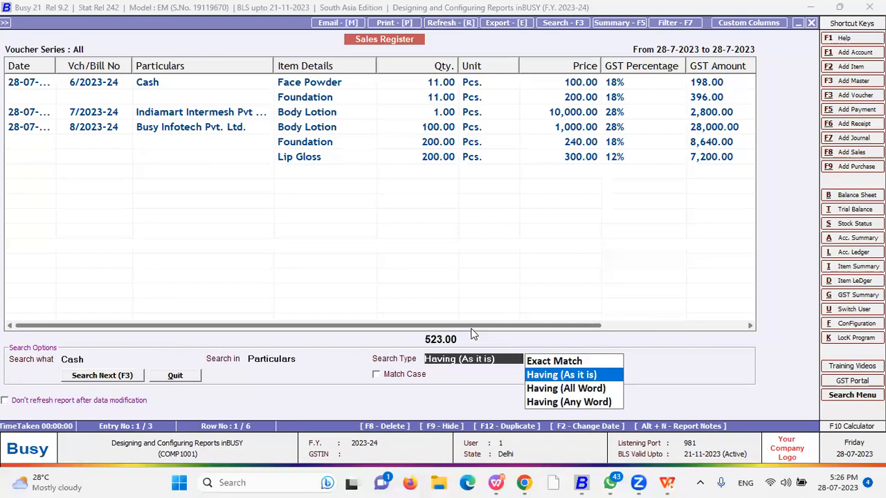
key("Down")
key("Up")
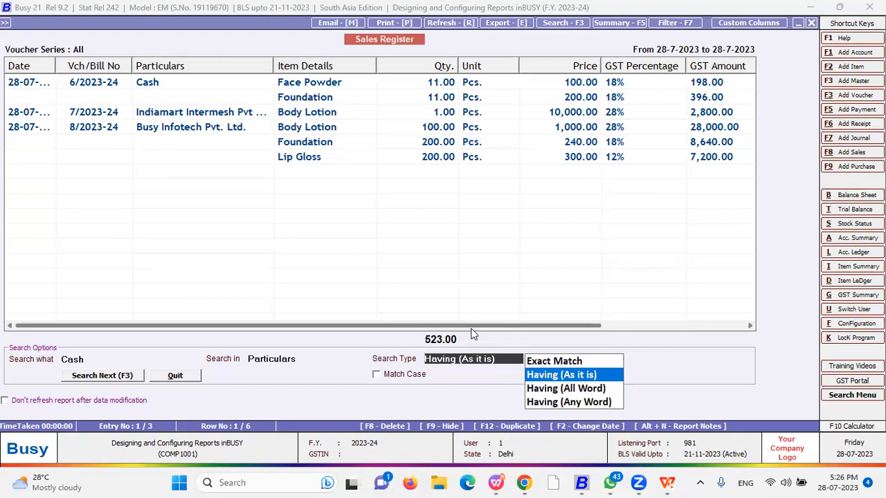
Find the next Cash entry using Having (Any Word) with Match Case, then close the search
key("Down")
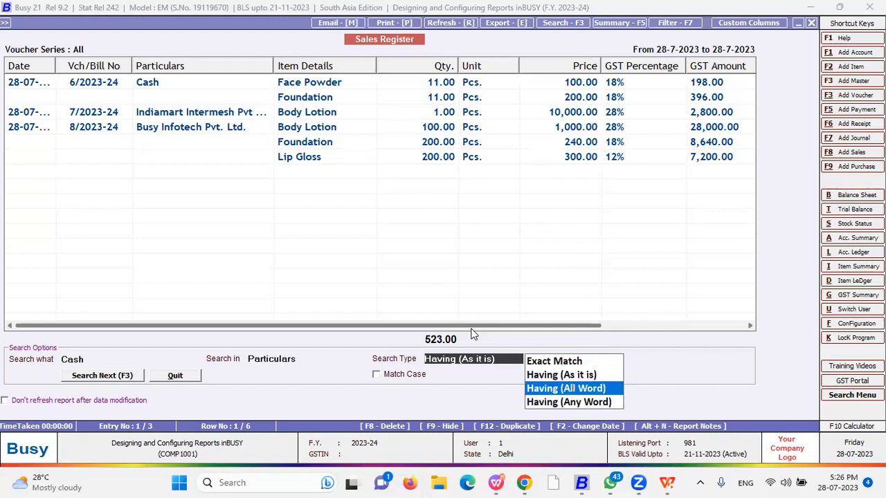
key("Up")
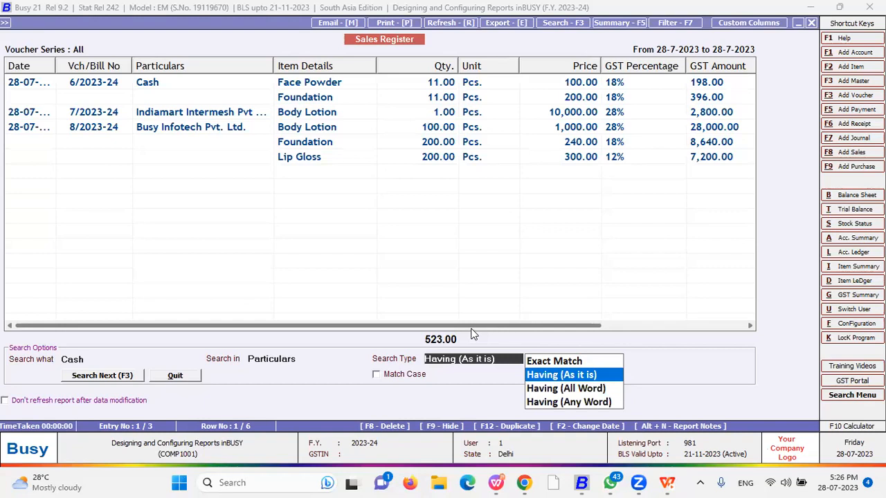
key("Down")
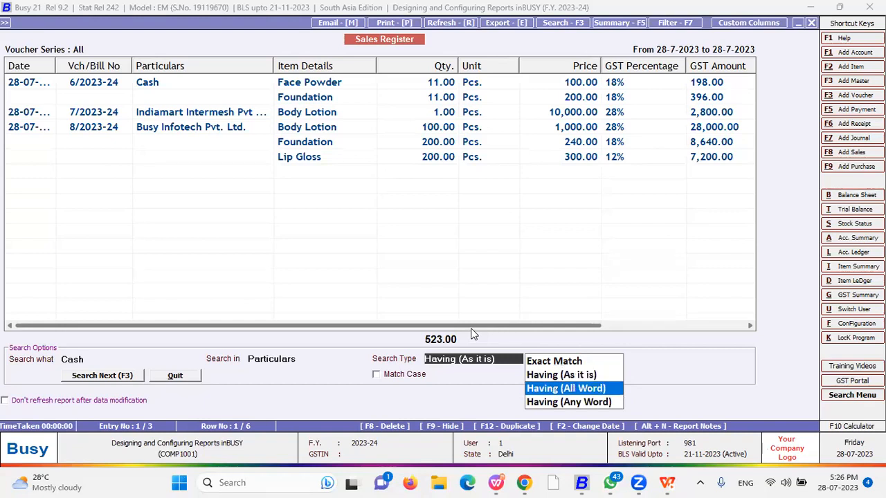
key("Down")
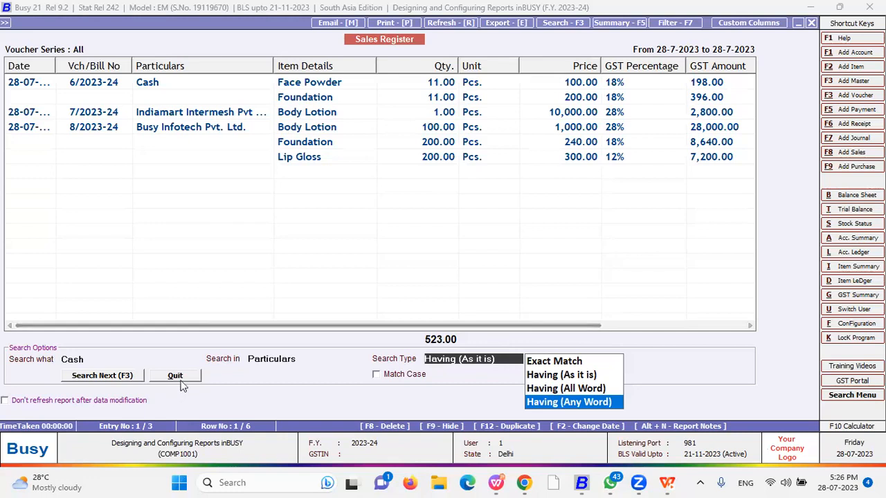
left_click(408, 375)
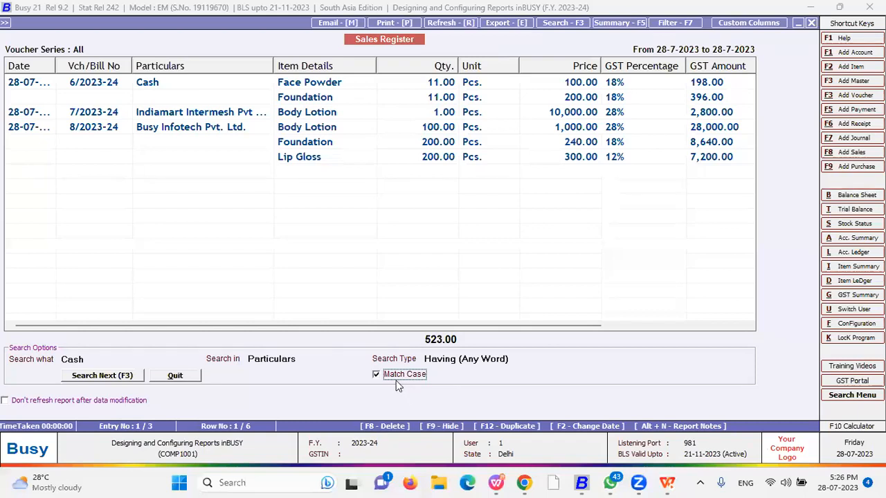
left_click(102, 377)
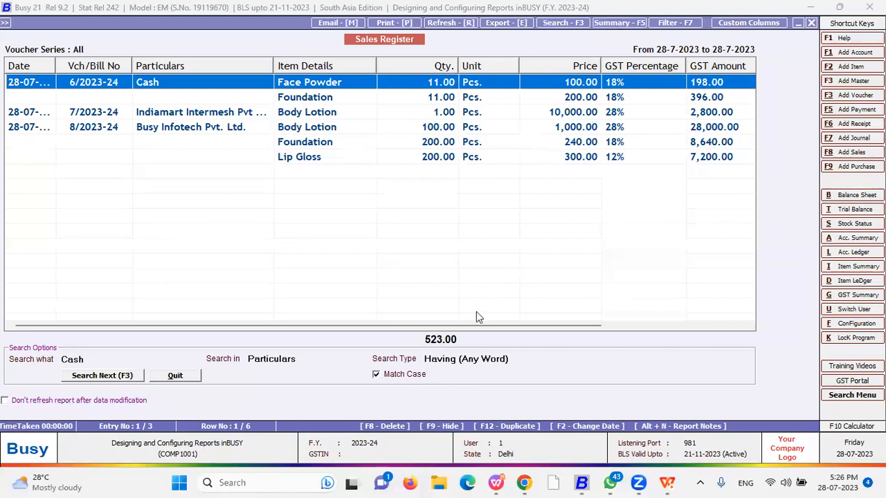
left_click(175, 375)
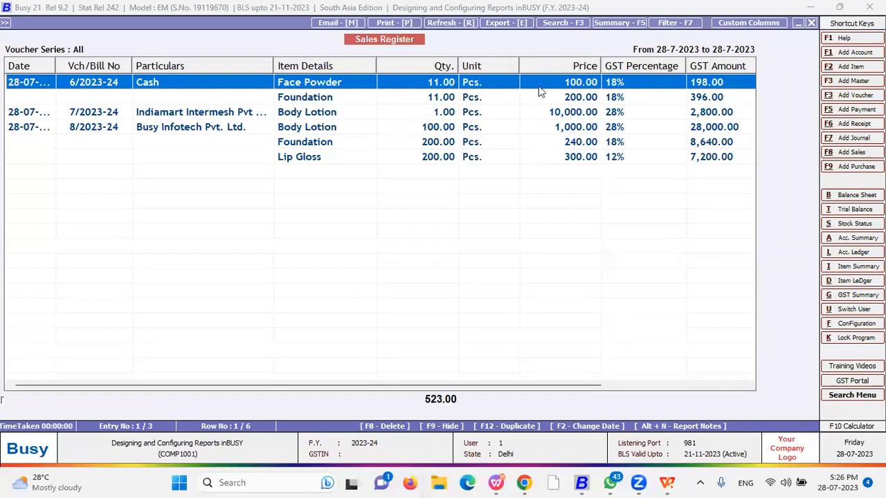
Summarise the register at Double Level: Item Details first, Qty. second, totalling 523.00 units
key("F5")
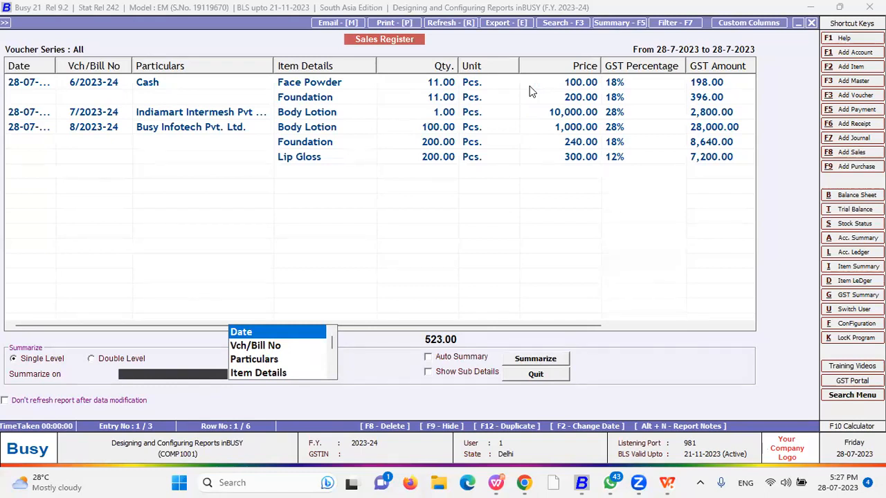
key("Down")
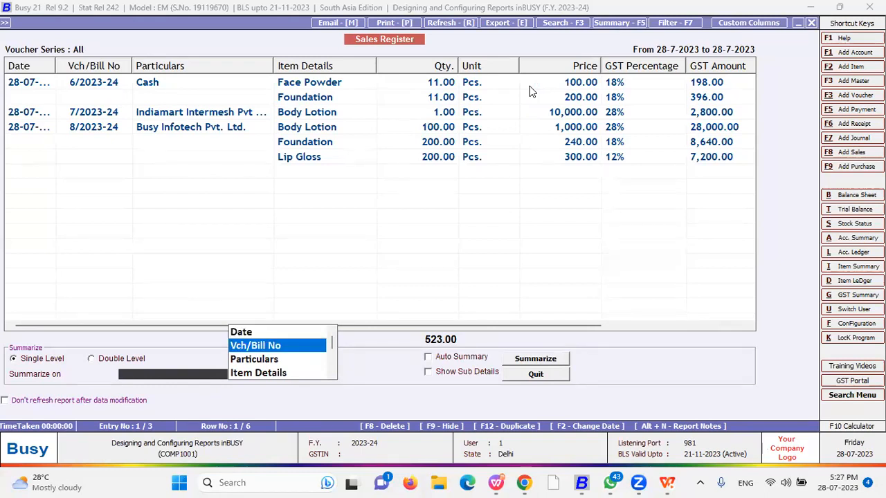
left_click(97, 361)
left_click(56, 365)
left_click(140, 360)
key("Return")
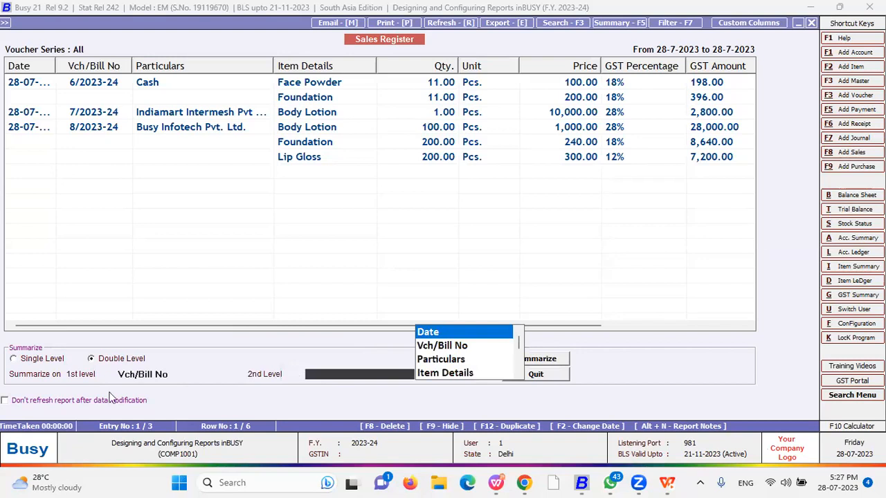
left_click(175, 374)
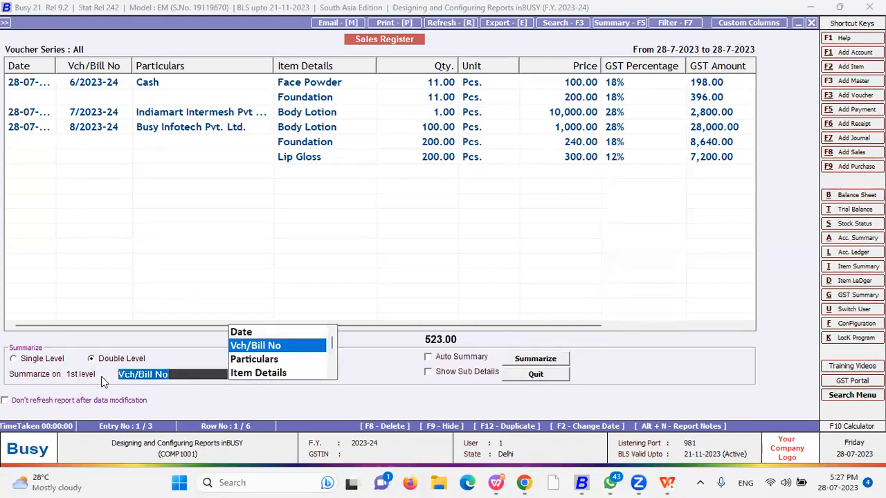
type("I")
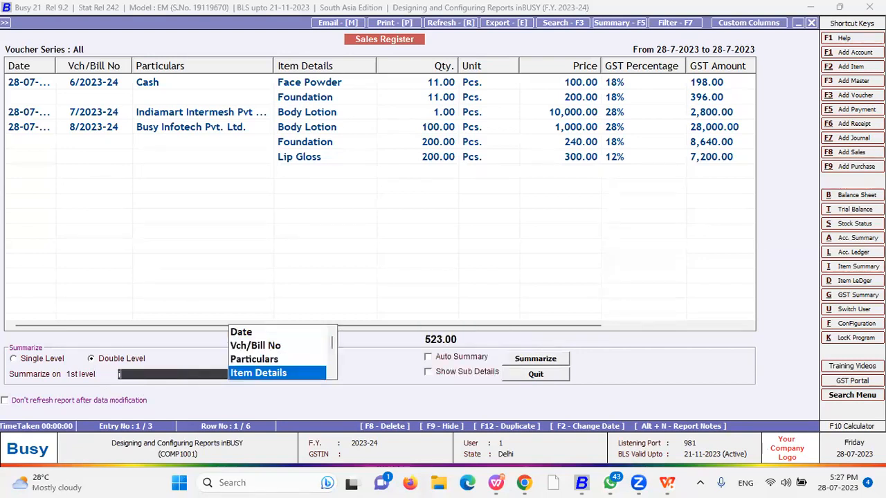
key("Return")
key("Down")
key("Down")
key("Down")
key("Down")
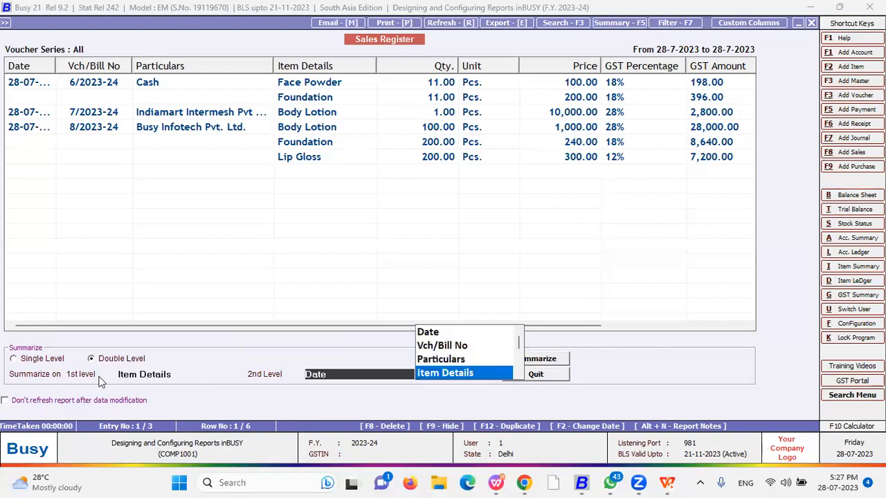
key("Return")
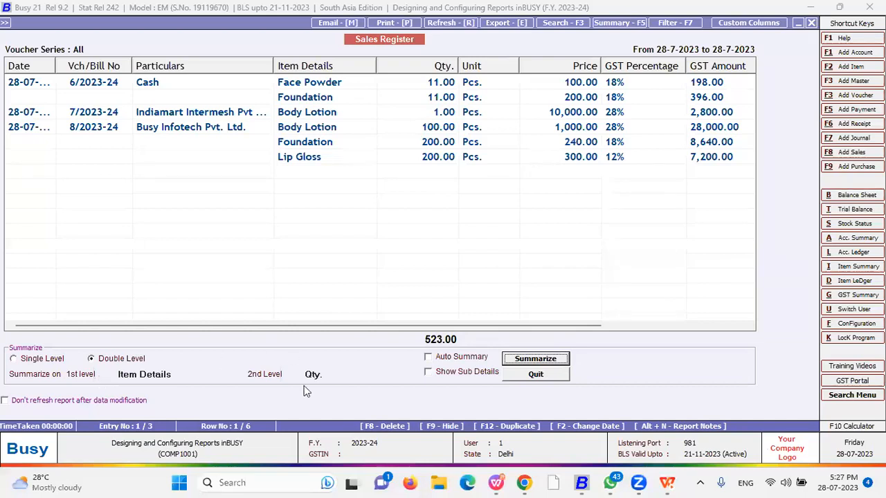
left_click(548, 361)
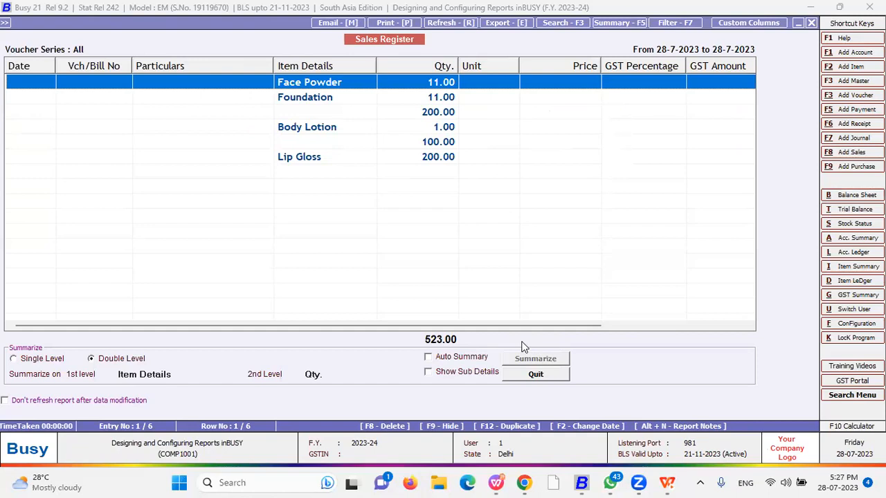
Re-summarise with Show Sub Details ticked and Auto Summary off, then quit to the voucher listing
left_click(429, 358)
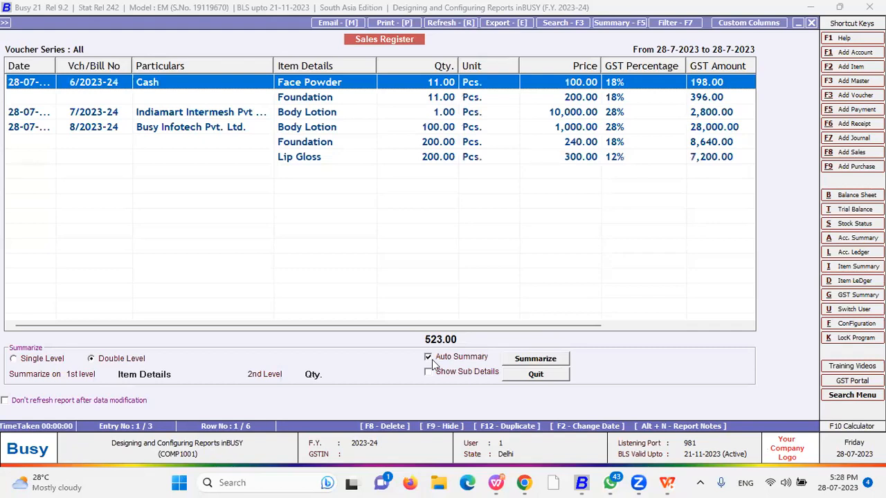
left_click(429, 358)
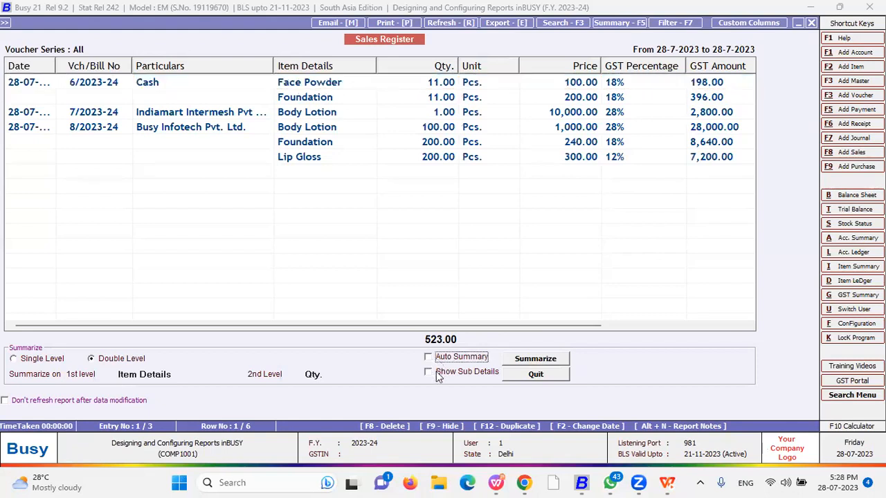
left_click(438, 379)
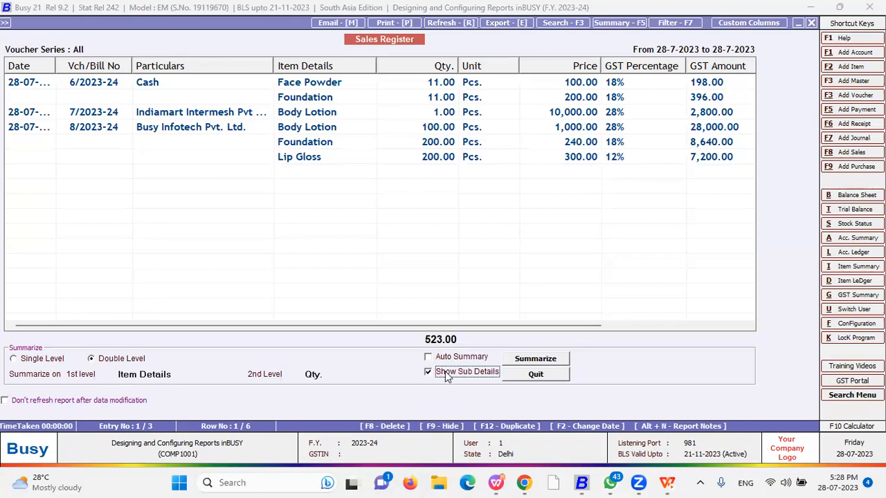
left_click(532, 361)
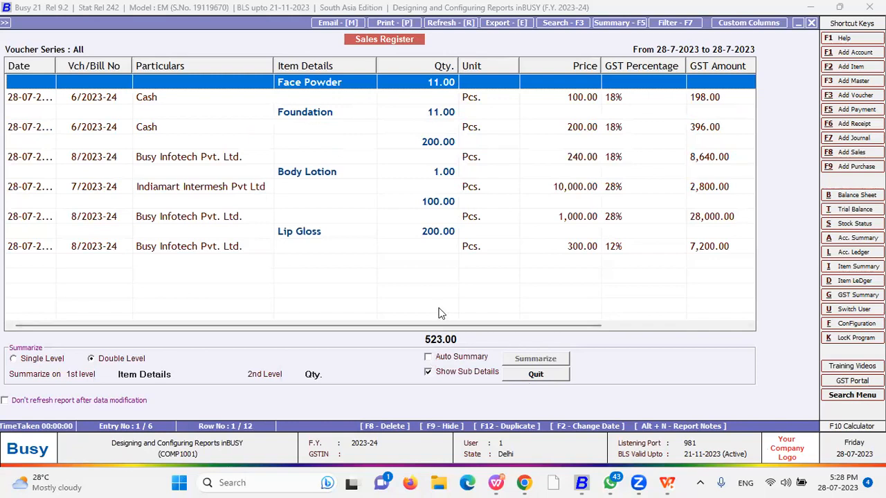
left_click(537, 372)
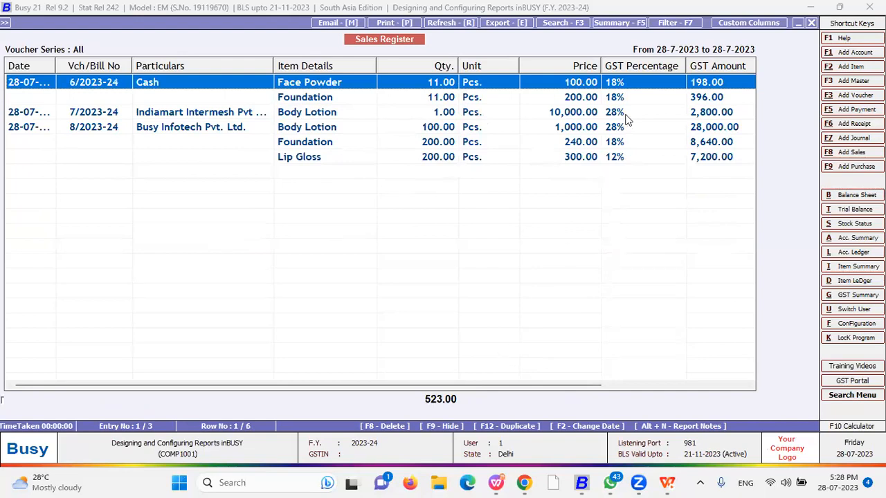
Open the register filter options and switch to Multiple Filters
left_click(673, 25)
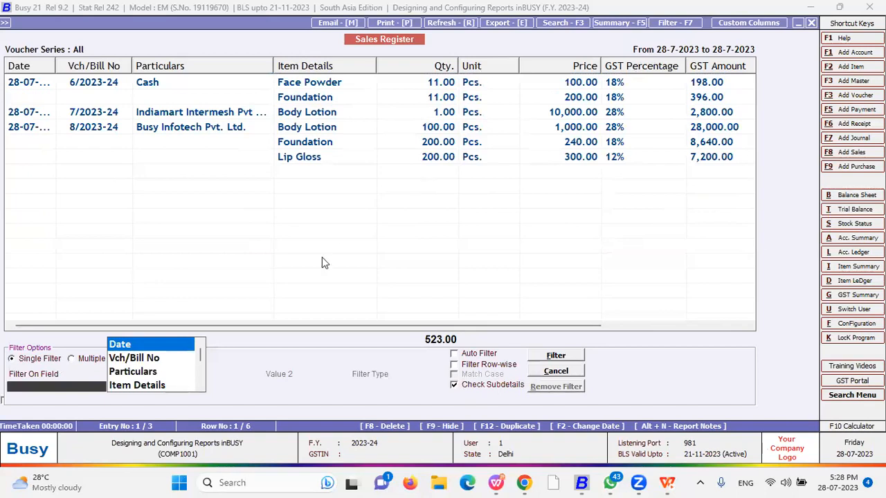
left_click(91, 360)
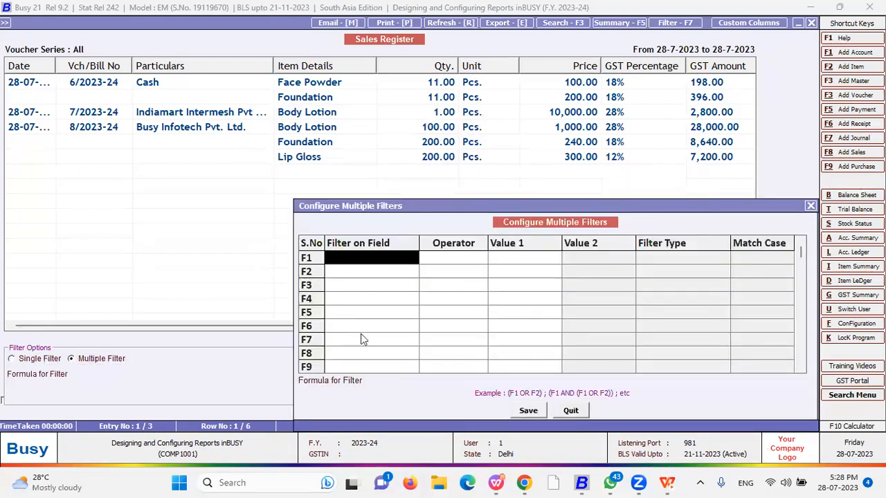
left_click(810, 206)
left_click(23, 361)
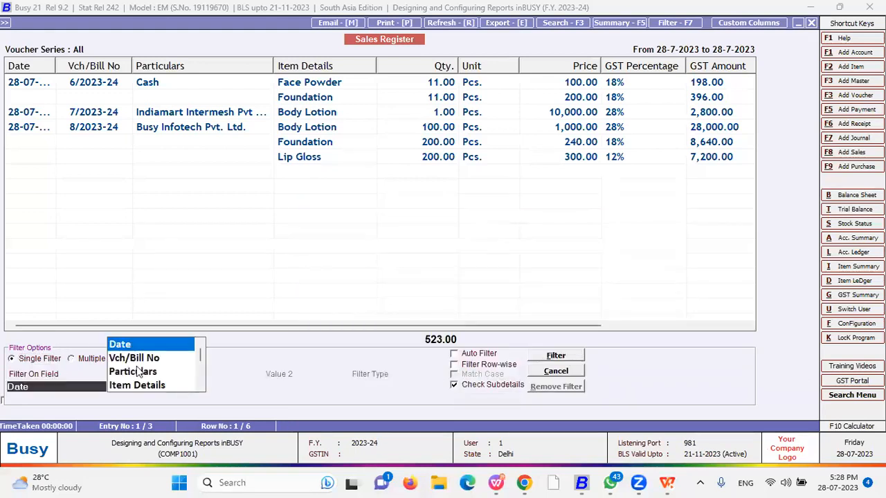
left_click(95, 362)
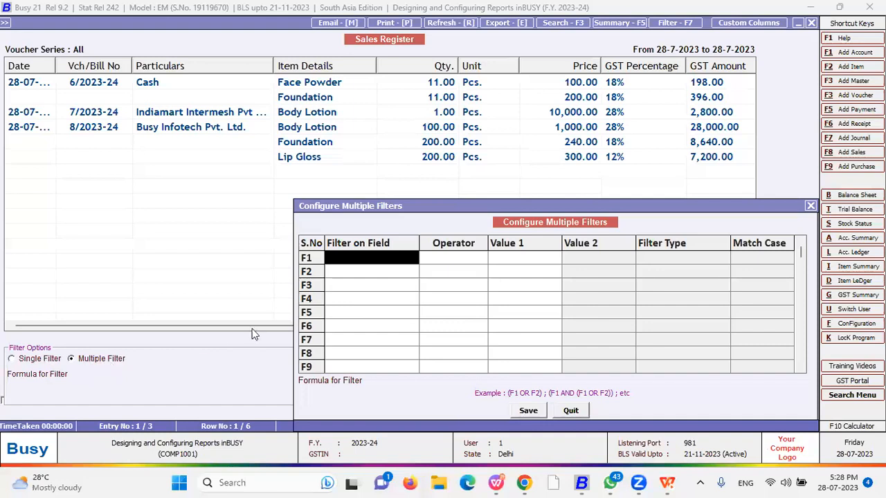
Set filter F1 to Date Having 28.07, type Having (As it is), with Match Case on
key("Return")
key("Return")
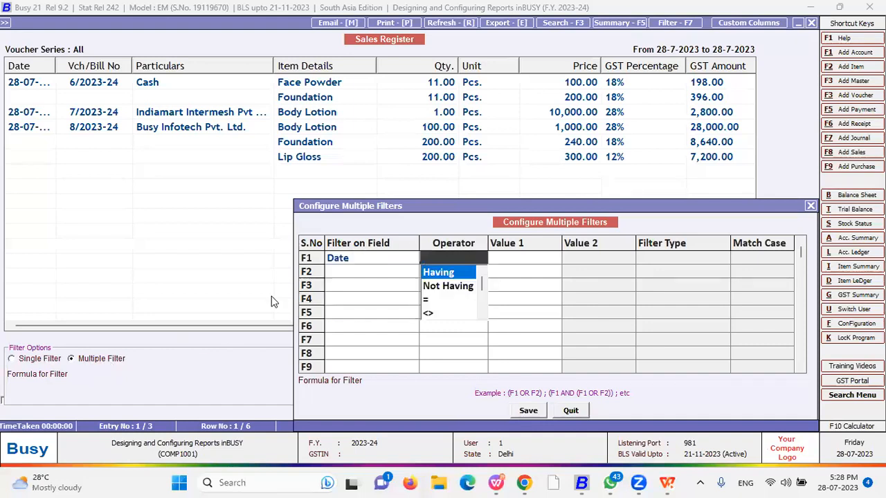
key("Return")
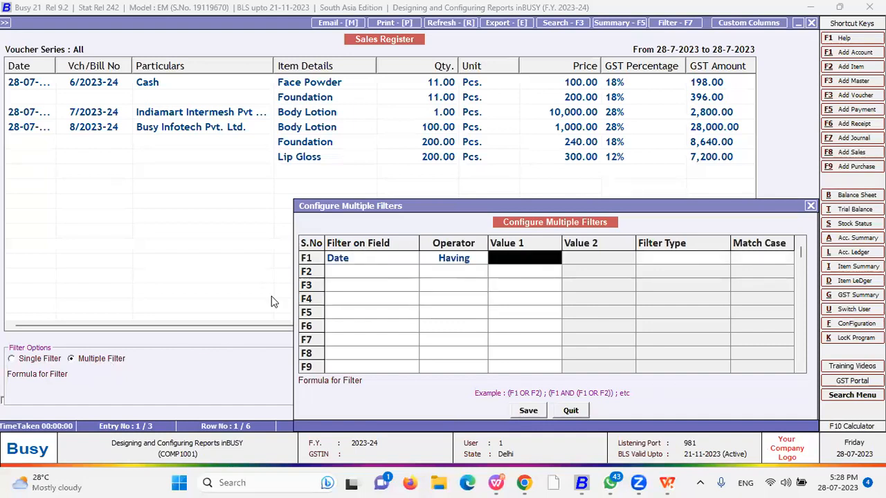
type("28.07")
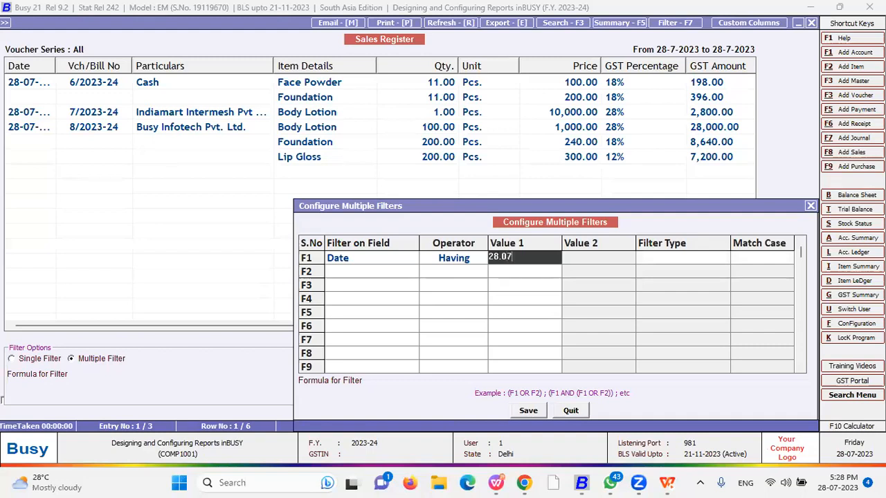
key("Return")
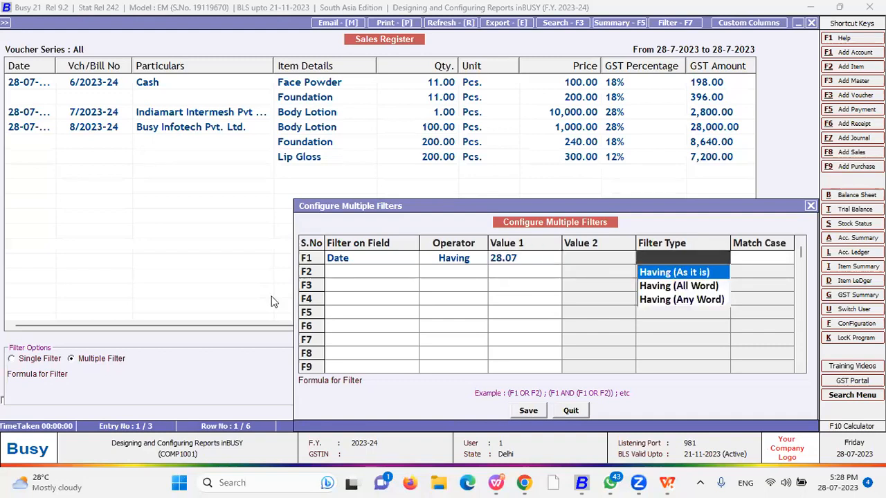
key("Return")
key("Return")
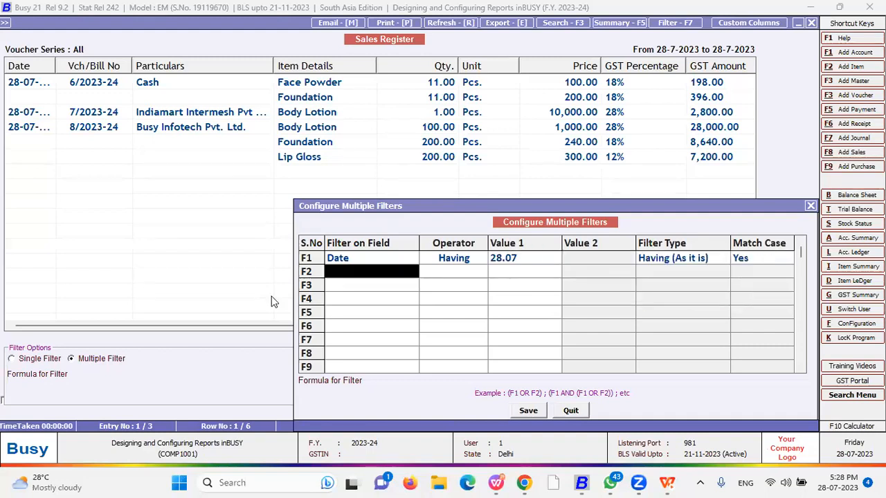
key("Down")
key("Down")
key("Down")
Set filter F2 to Item Details Having Body Lotion, type Having (As it is), and reach the formula field
key("Return")
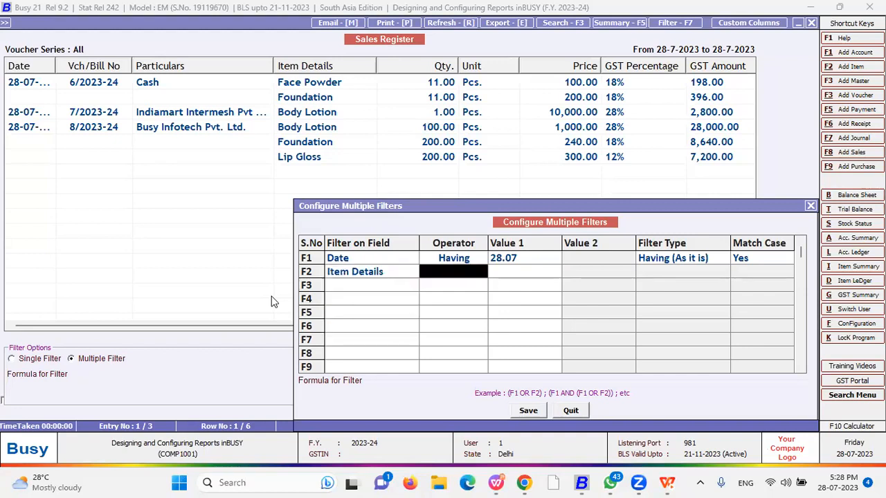
key("Return")
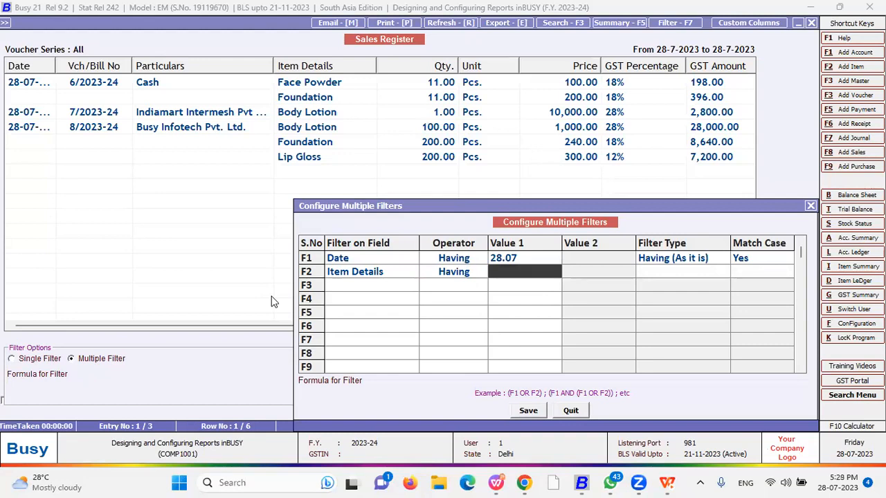
type("Body Lotion")
key("Return")
key("Return")
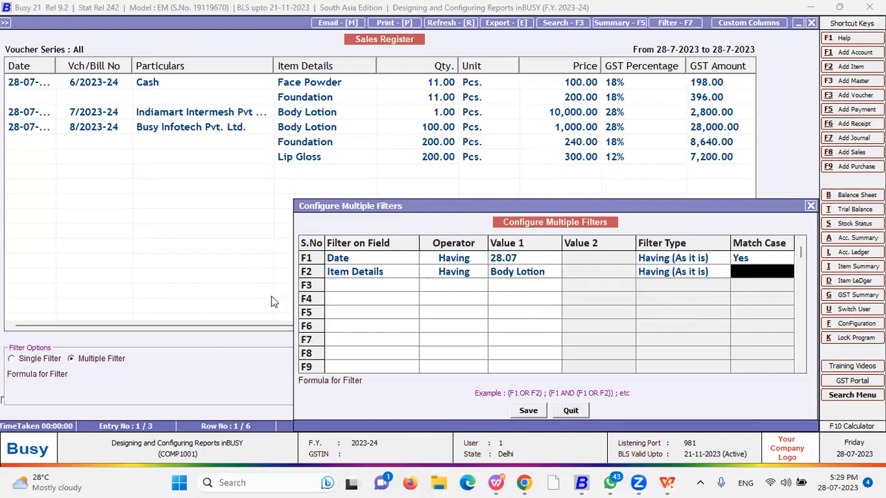
key("Return")
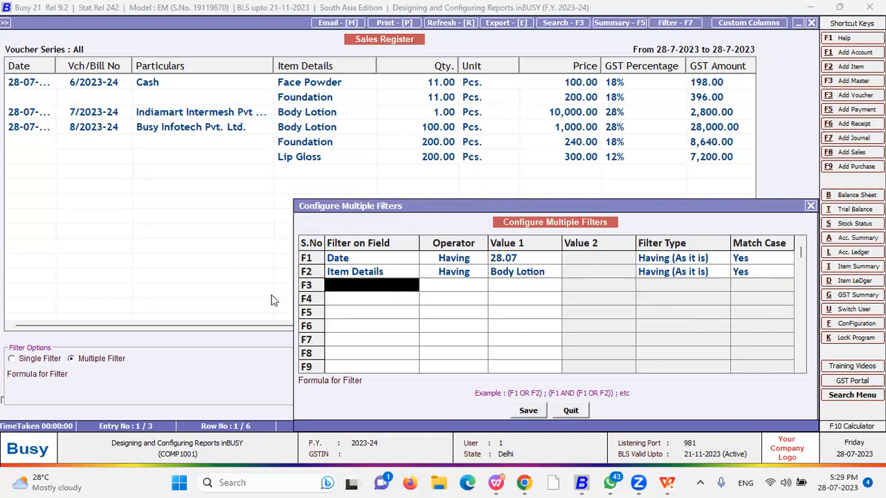
left_click(527, 411)
left_click(518, 263)
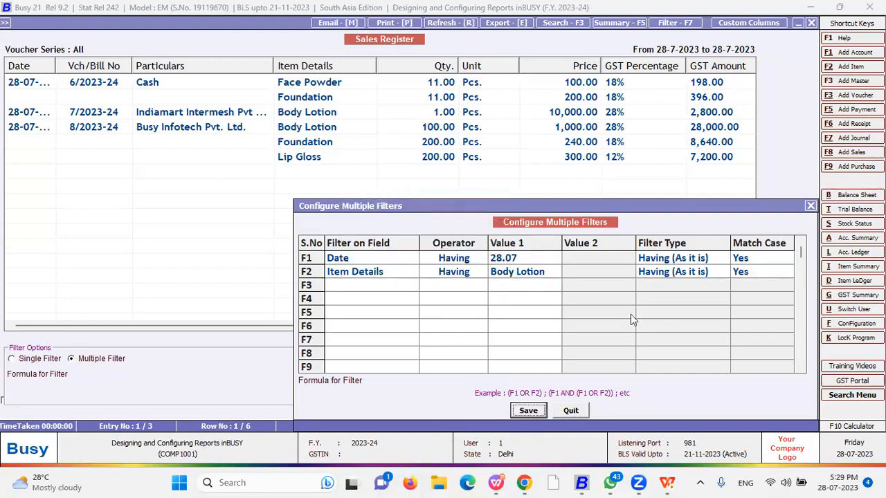
left_click(446, 381)
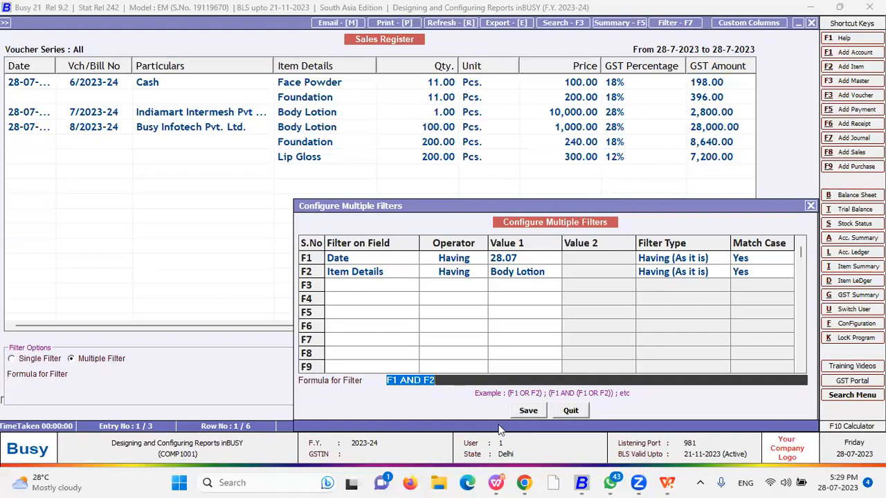
Save the filters as F1 AND F2 and apply them with Check Subdetails unticked
left_click(527, 410)
left_click(554, 356)
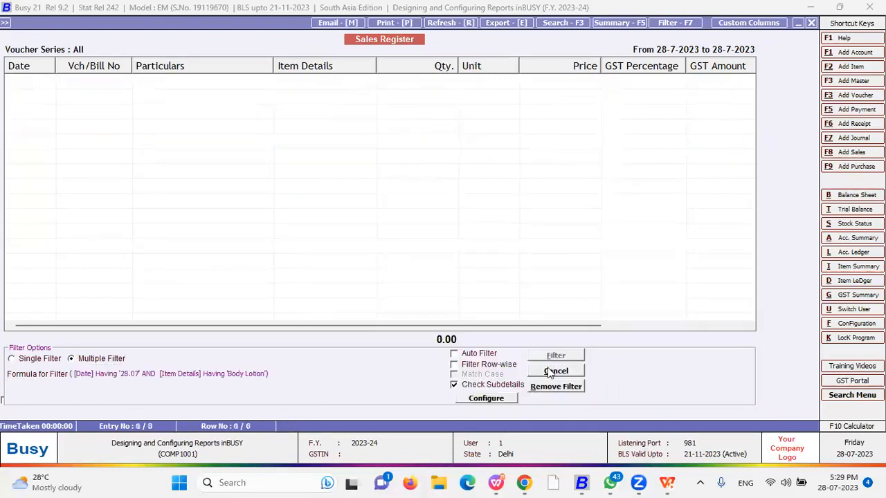
left_click(477, 387)
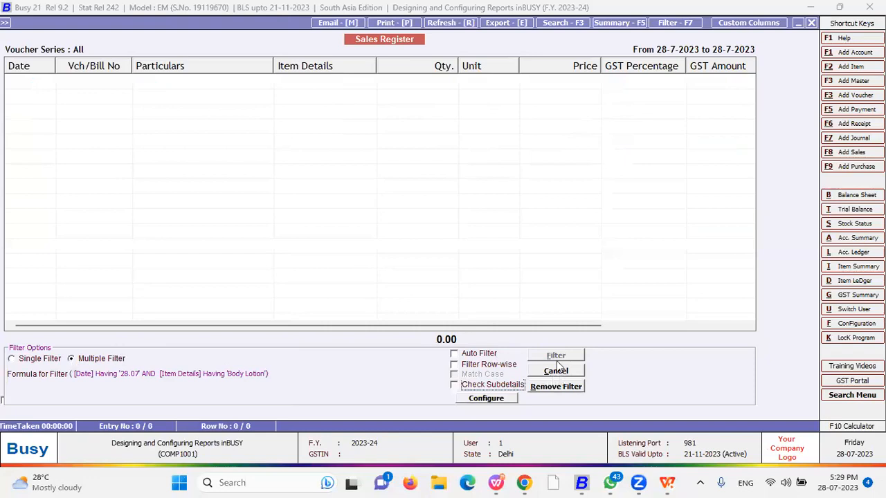
left_click(507, 399)
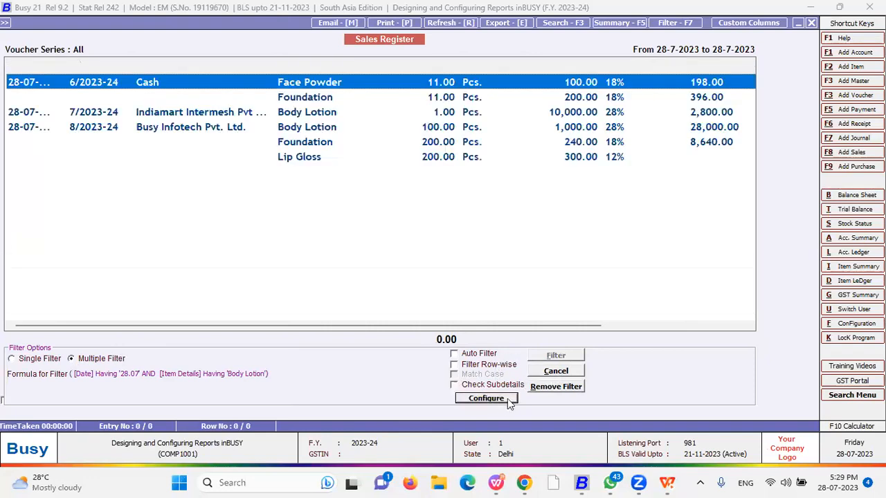
left_click(538, 412)
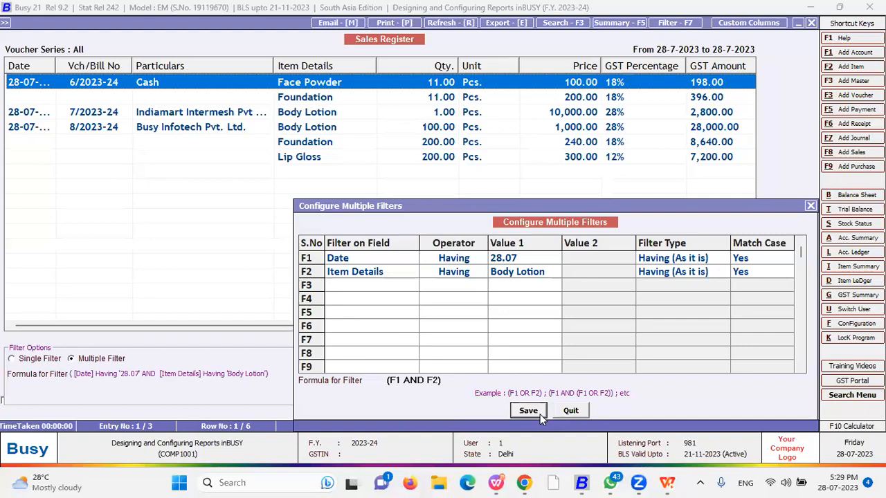
left_click(552, 360)
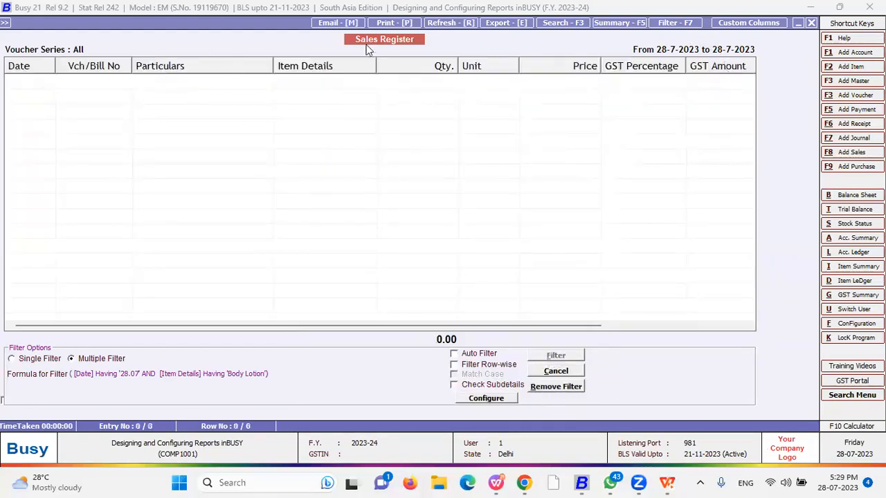
Remove the filter and return to the Sales Register options screen
left_click(556, 386)
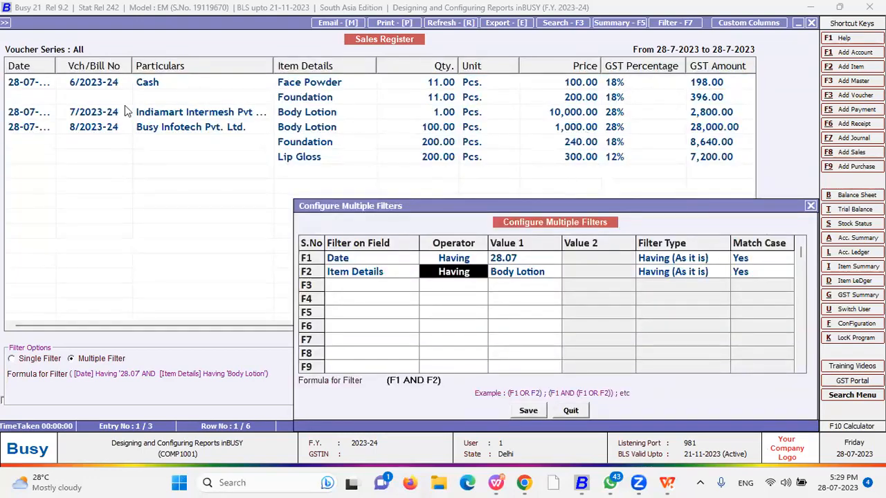
key("Escape")
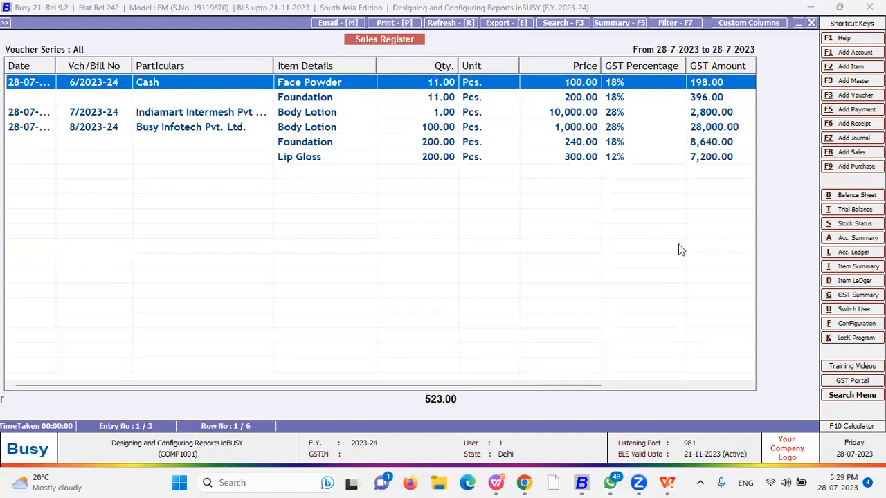
key("Escape")
Leave the Sales Register and generate the alphabetical closing Trial Balance
key("Escape")
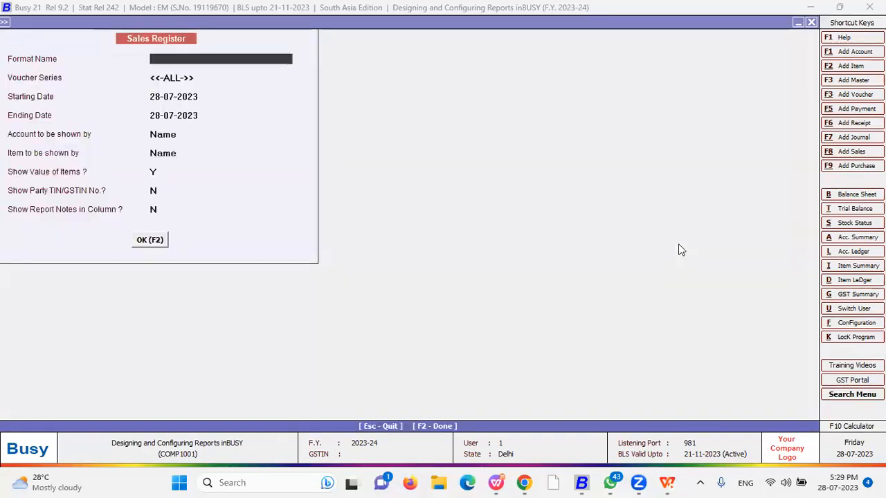
key("Escape")
key("Escape")
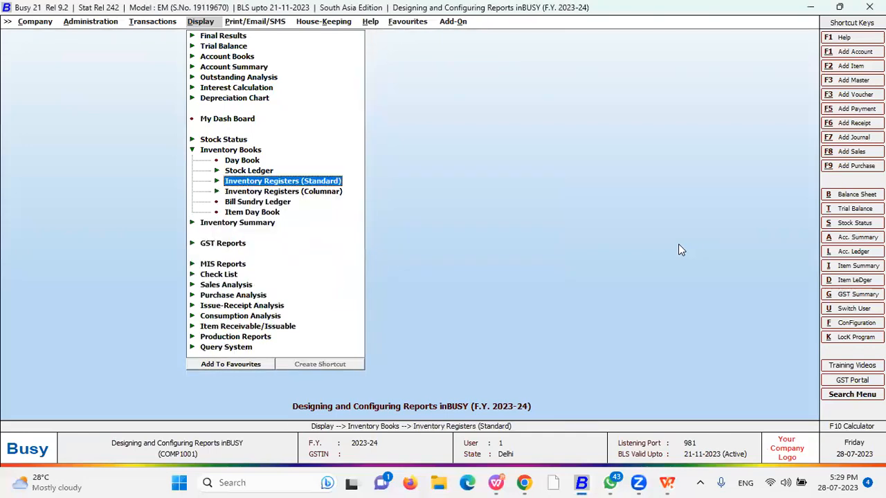
key("Escape")
key("Up")
key("Up")
key("Up")
key("Up")
key("Up")
key("Up")
key("Up")
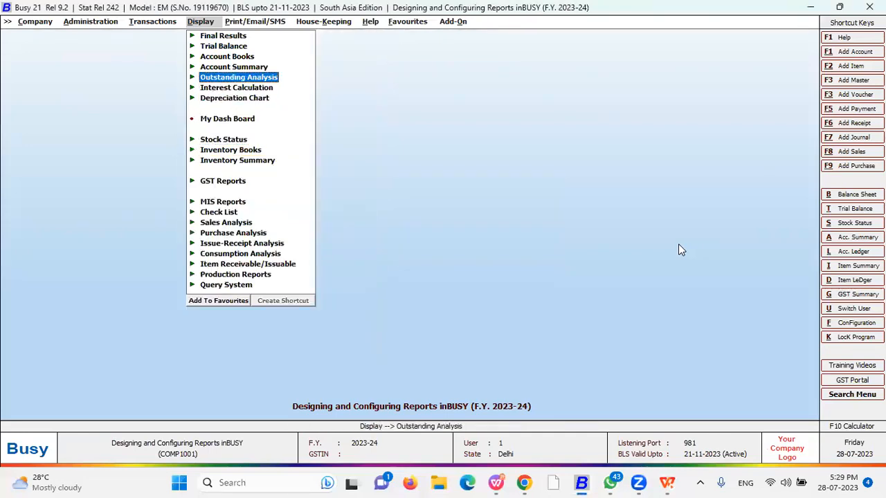
key("Return")
key("Down")
key("Down")
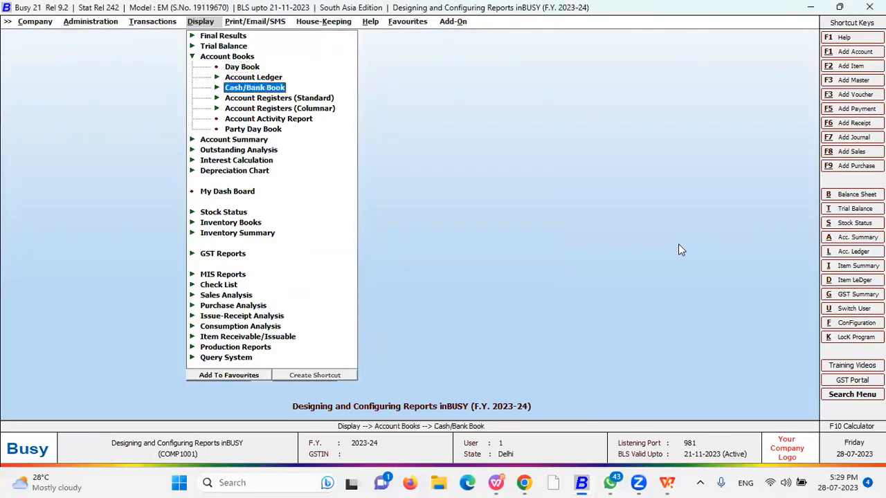
key("Down")
key("Return")
key("Up")
key("Up")
key("Up")
key("Up")
key("Up")
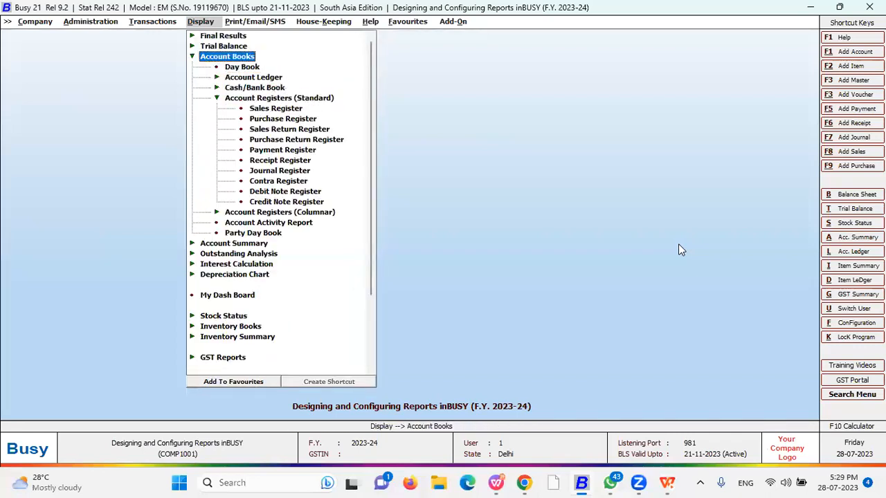
key("Up")
key("Return")
key("Return")
key("Return")
key("Return")
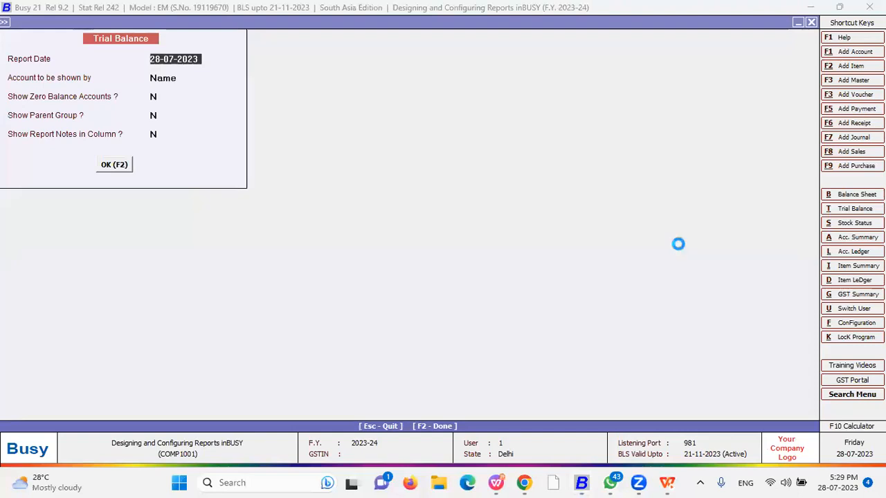
key("F2")
Preview a new Trial Balance custom column format (Account, Debit Bal., Credit Bal.), then quit without saving
left_click(751, 23)
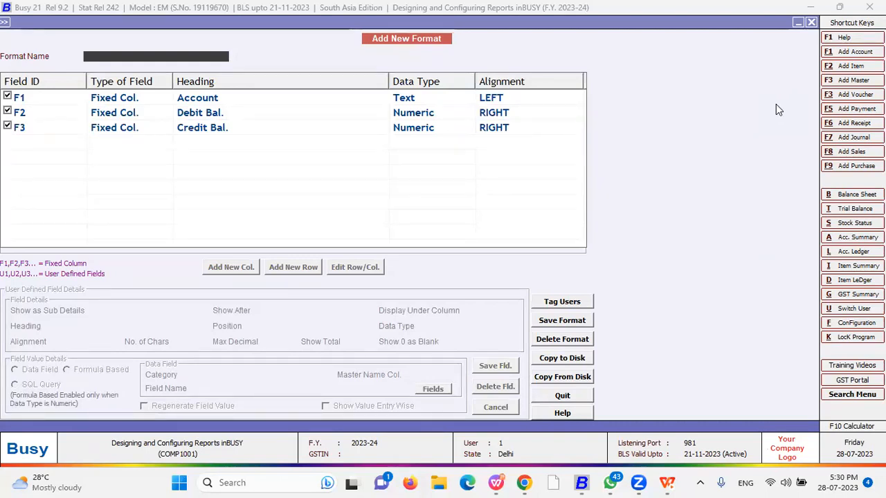
key("Escape")
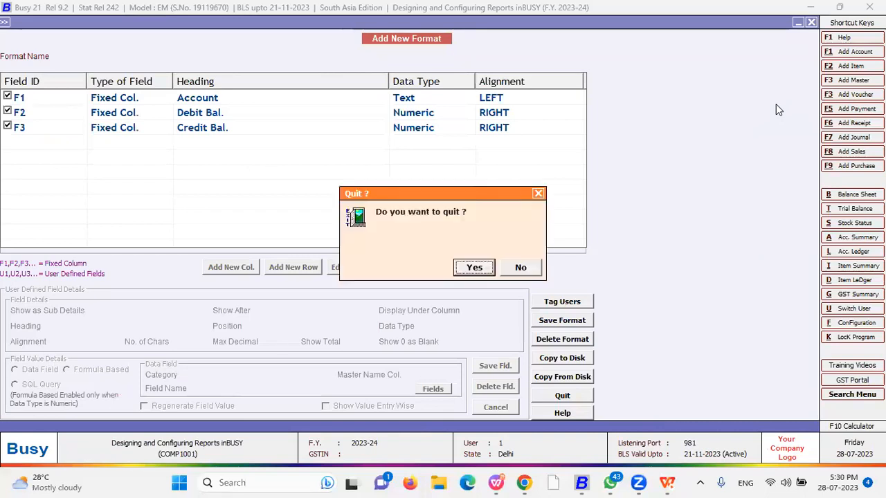
key("Return")
key("Escape")
key("Escape")
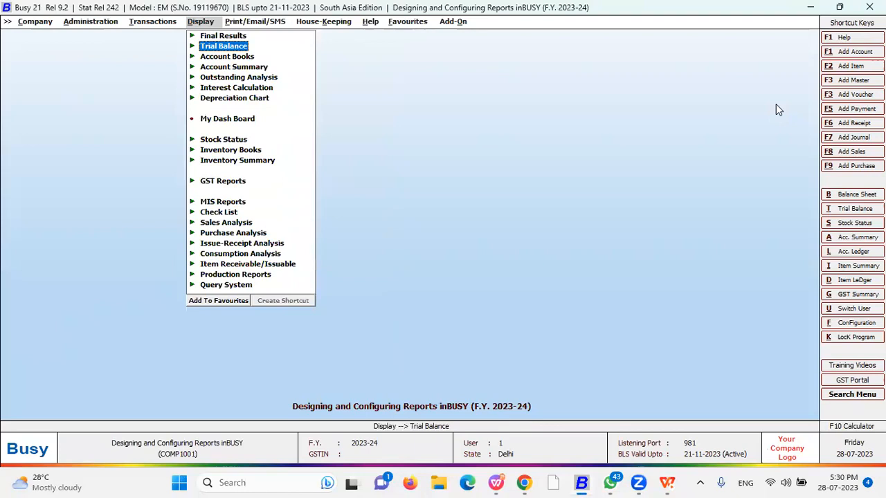
Review the Sale Register formats under Configuration > Columnar Reports > Account Registers
key("Left")
key("Left")
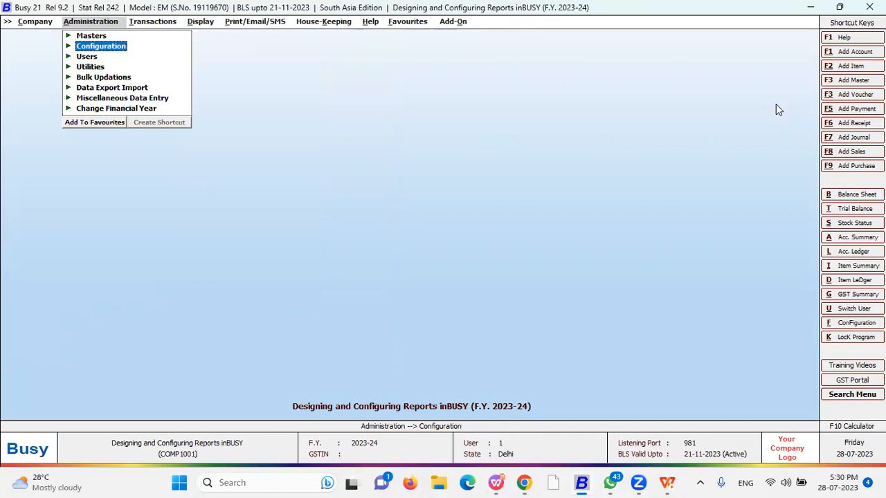
key("Return")
key("Down")
key("Down")
key("Down")
key("Down")
key("Down")
key("Down")
key("Down")
key("Down")
key("Down")
key("Down")
key("Down")
key("Down")
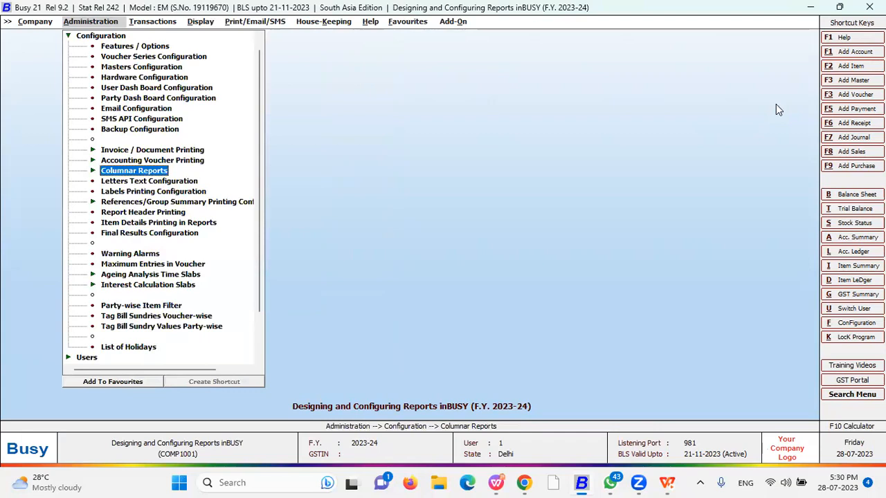
key("Return")
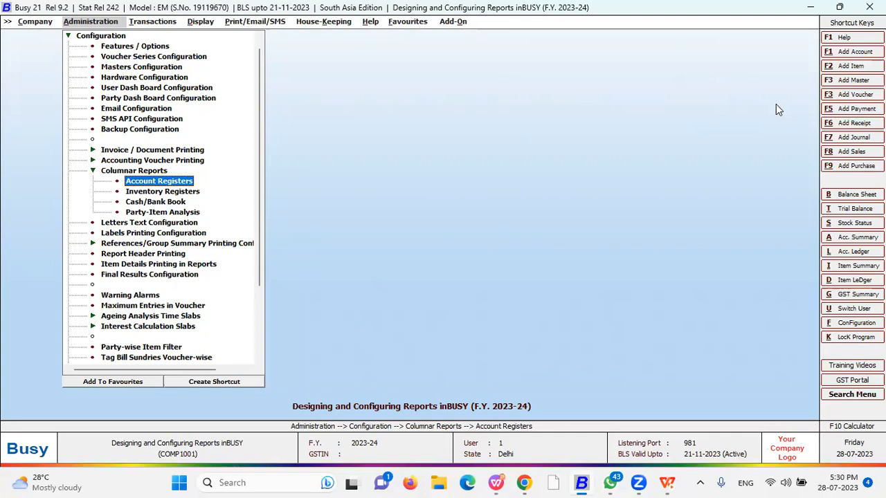
key("Return")
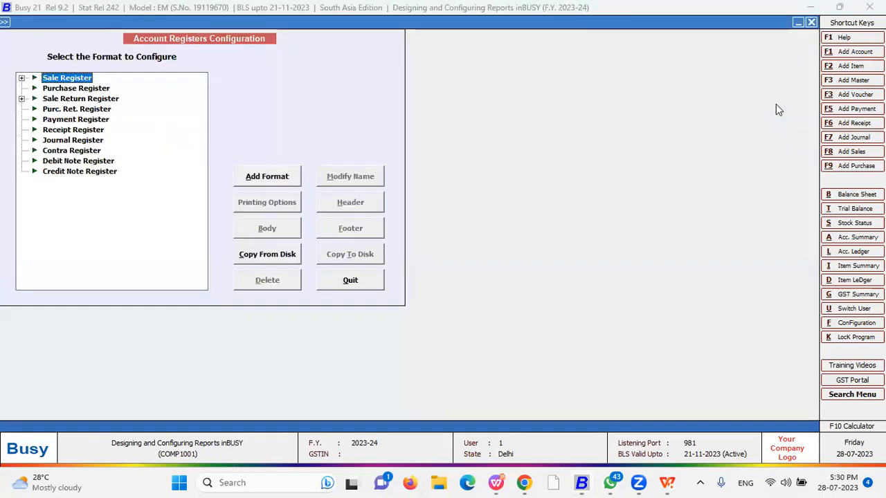
key("Return")
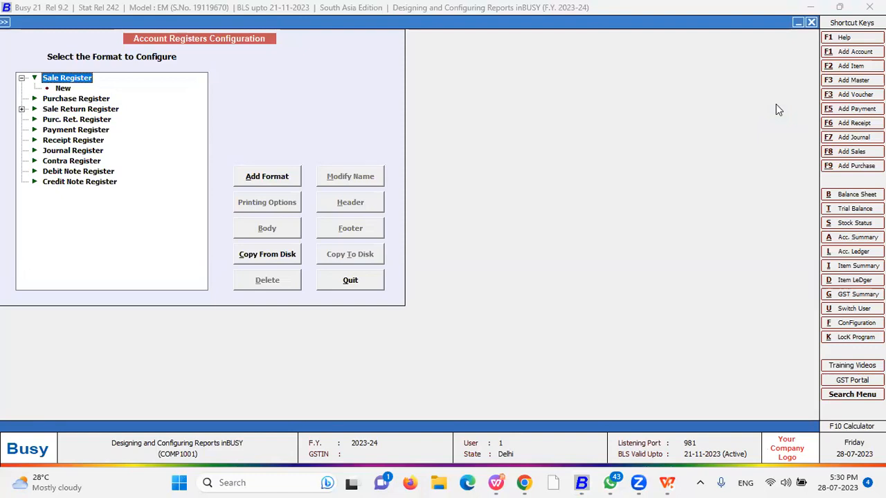
key("Escape")
Review the Inventory Registers columnar configuration, then select Cash/Bank Book
key("Down")
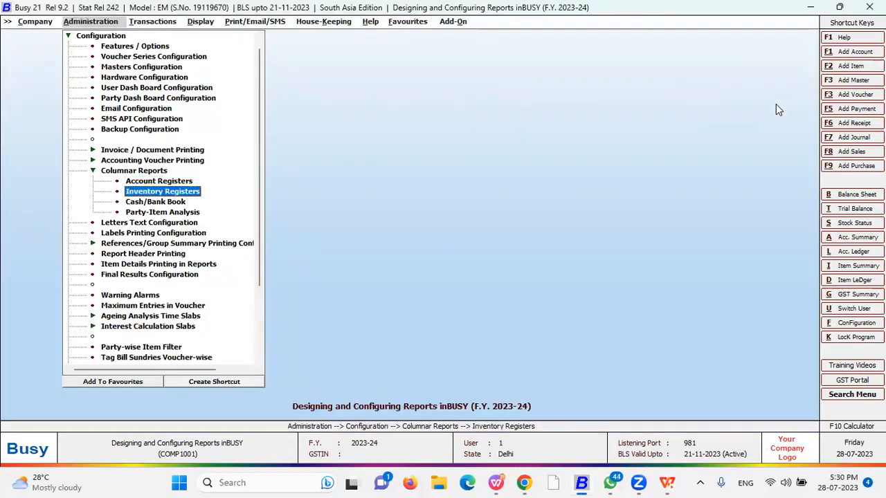
key("Return")
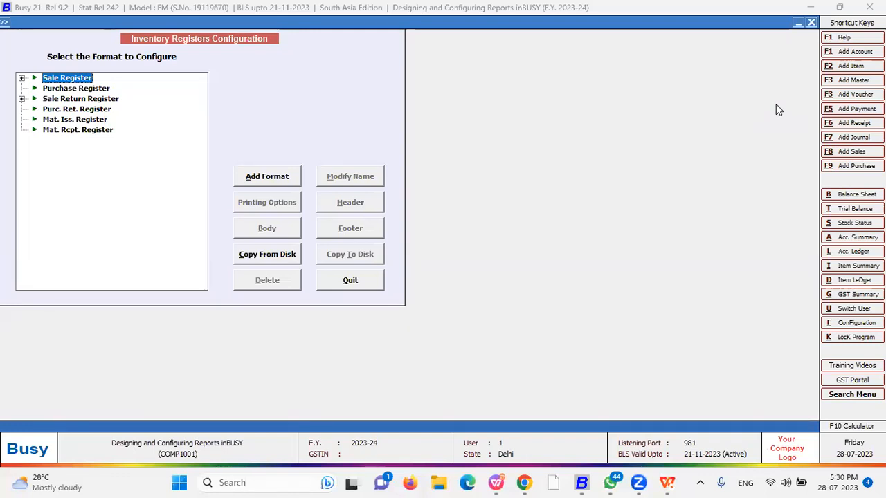
key("Escape")
key("Down")
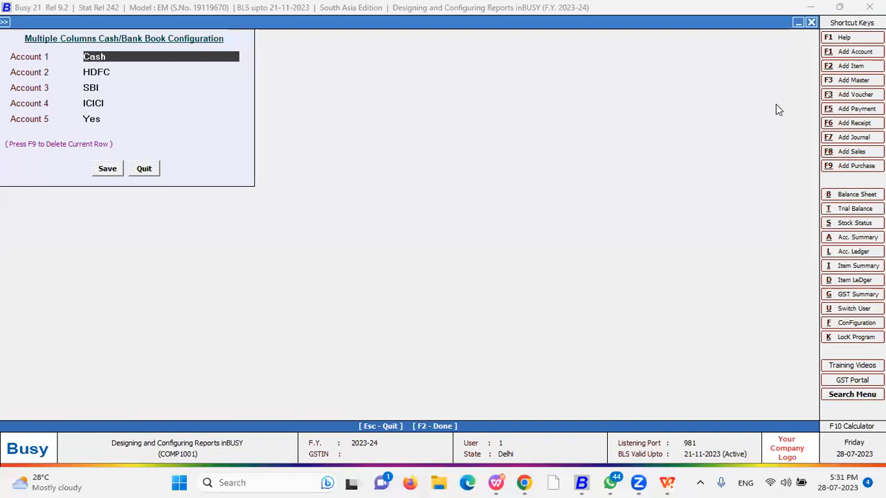
Keep Cash as Account 1 and try SBI for Account 2, dismissing duplicate-account warnings
key("Return")
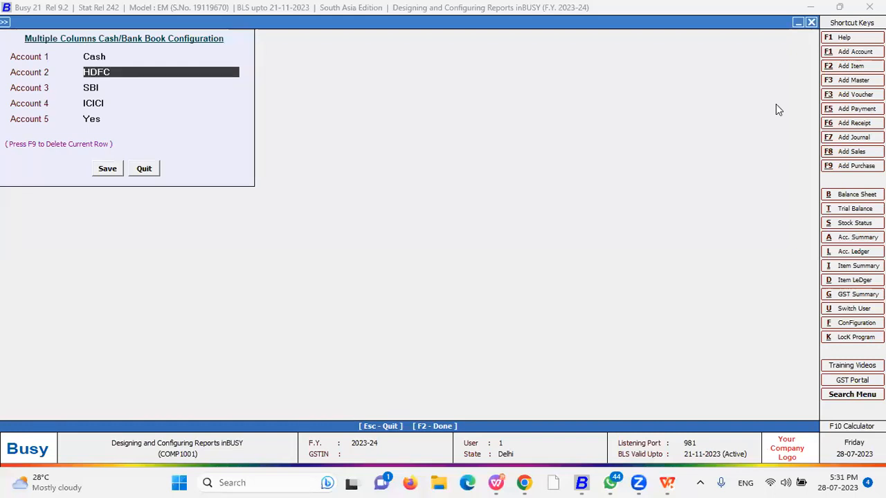
key("Return")
key("Return")
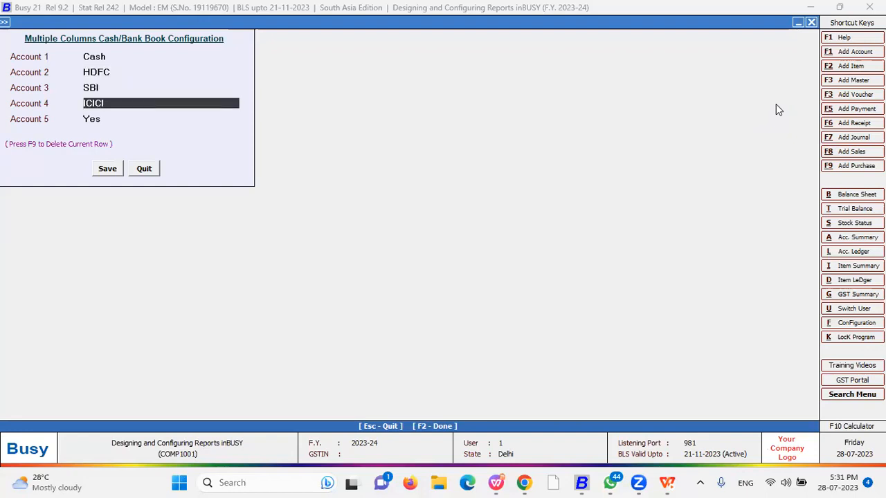
key("Up")
key("Up")
key("Up")
key("Return")
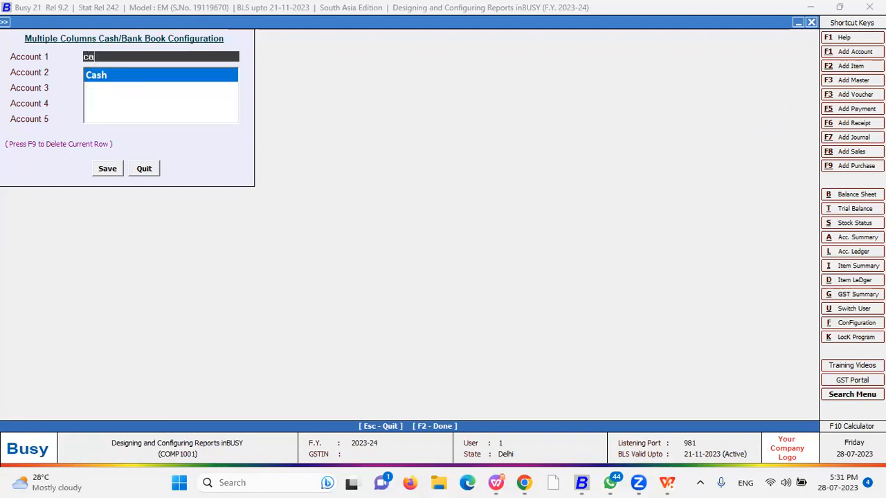
key("Return")
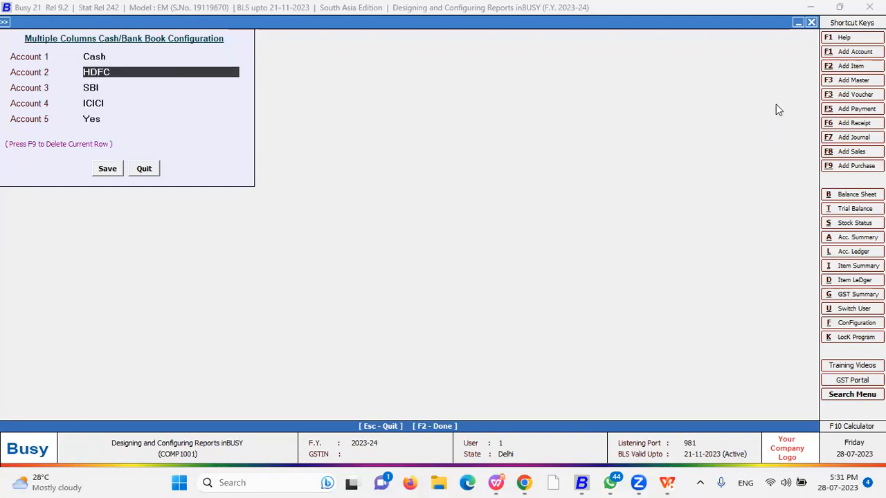
type("sbi")
key("Return")
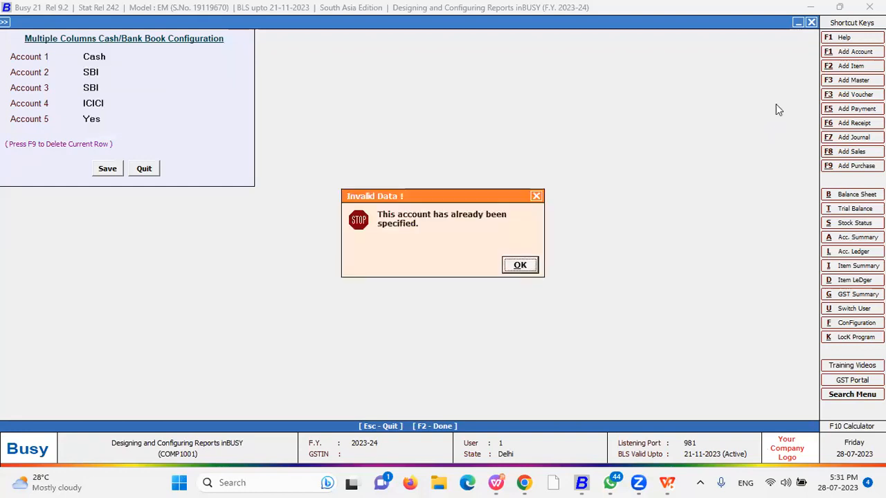
key("Return")
key("Return")
key("Return")
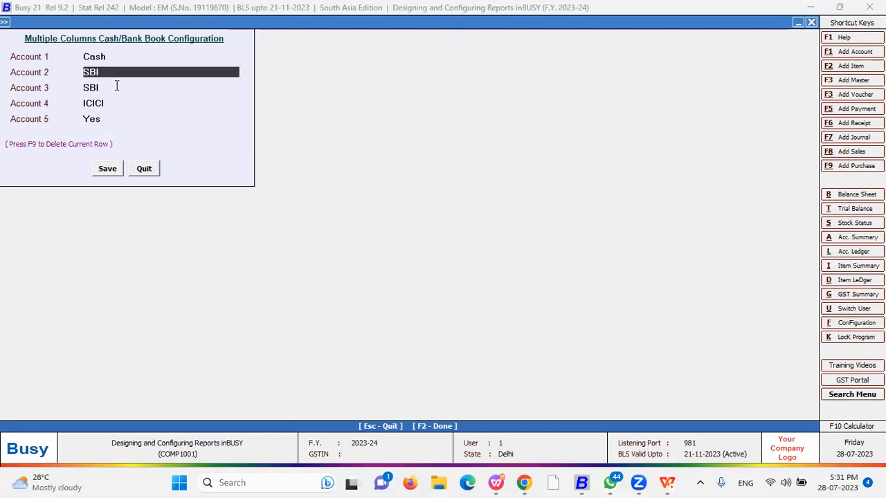
Set Account 2 to HDFC and Account 3 to SBI, saving Cash, HDFC, SBI, ICICI, Yes
key("Return")
key("Return")
type("hd")
key("Return")
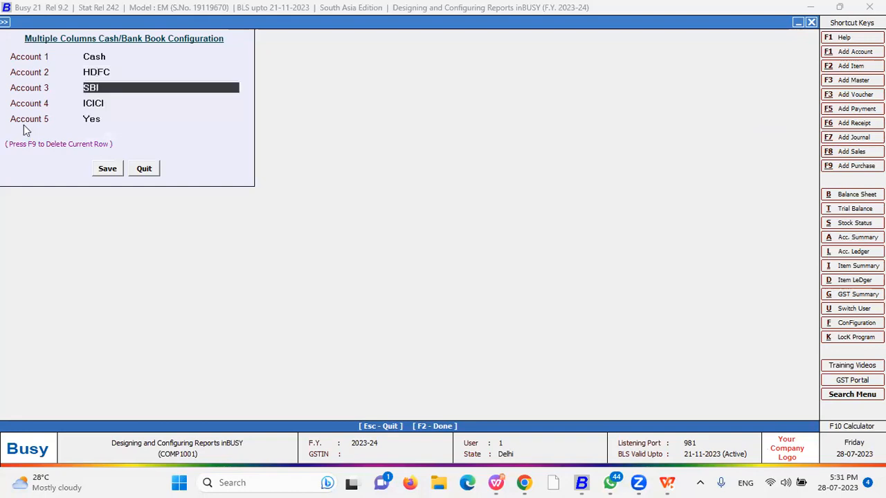
type("ca")
key("BackSpace")
key("Down")
key("Down")
key("Return")
key("Return")
type("s")
key("Return")
key("Return")
key("Return")
key("Return")
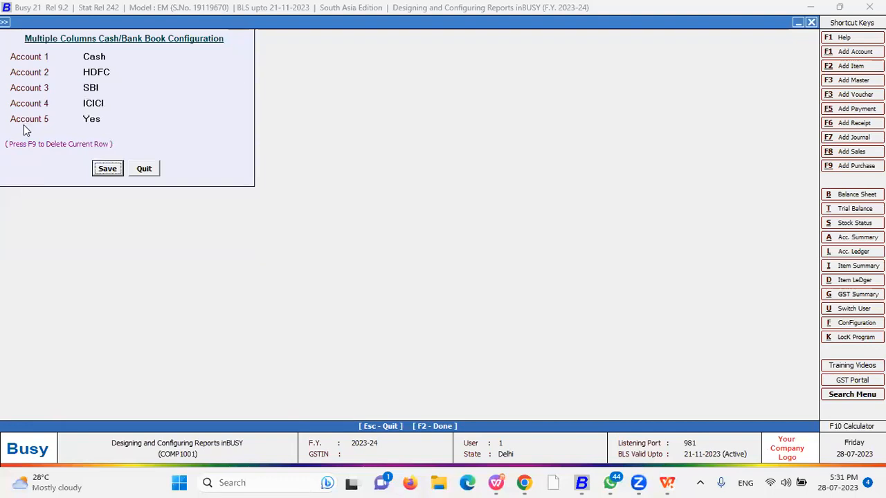
key("Down")
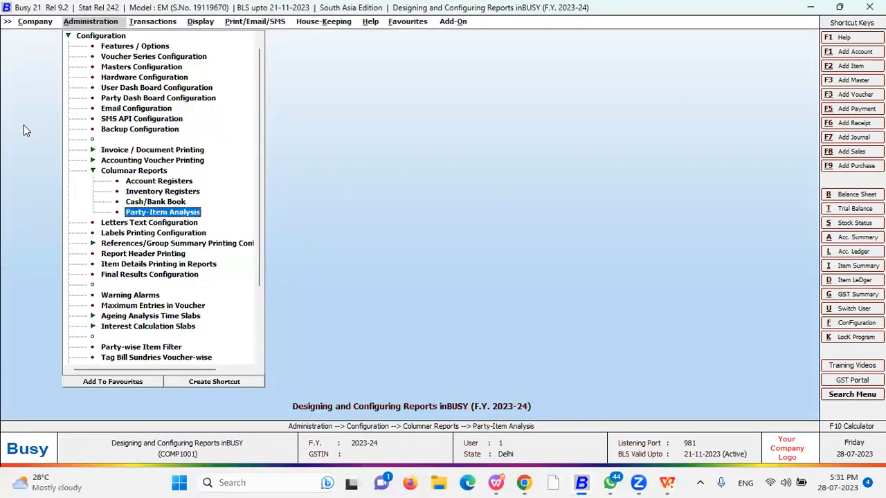
Review the Party-wise Sales Analysis formats in the Party-Item Analysis configuration
key("Return")
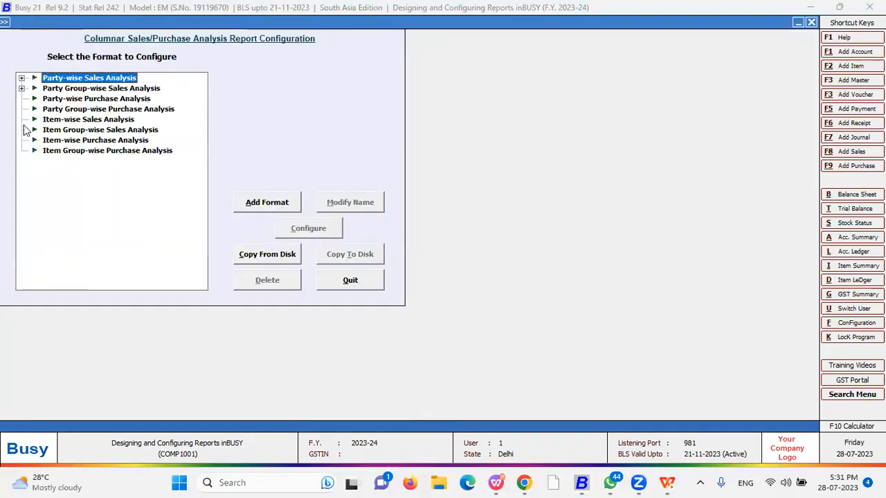
key("Down")
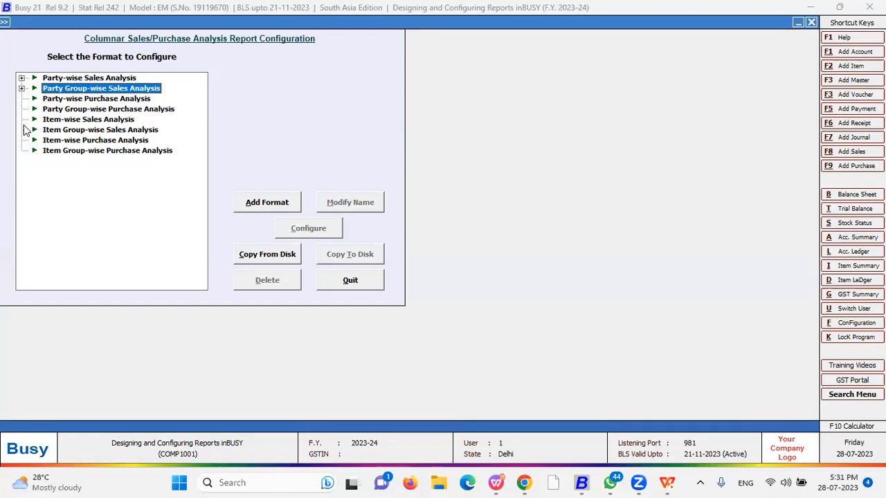
key("Up")
key("Right")
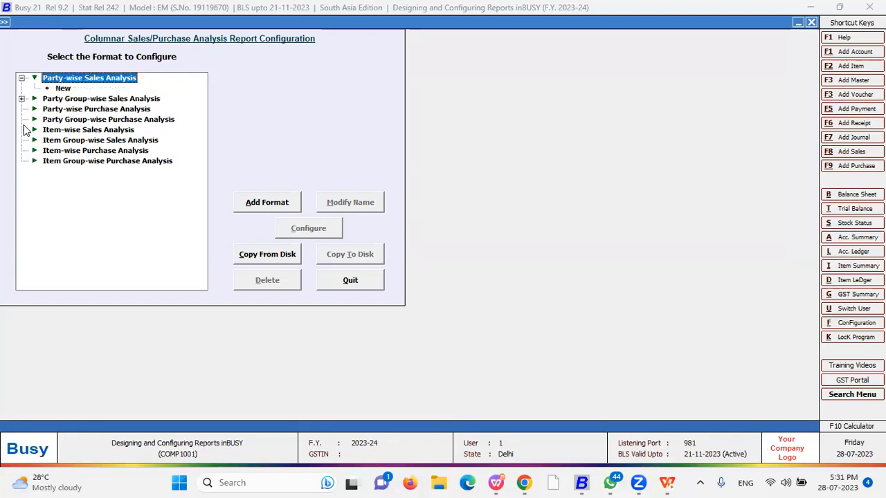
key("Escape")
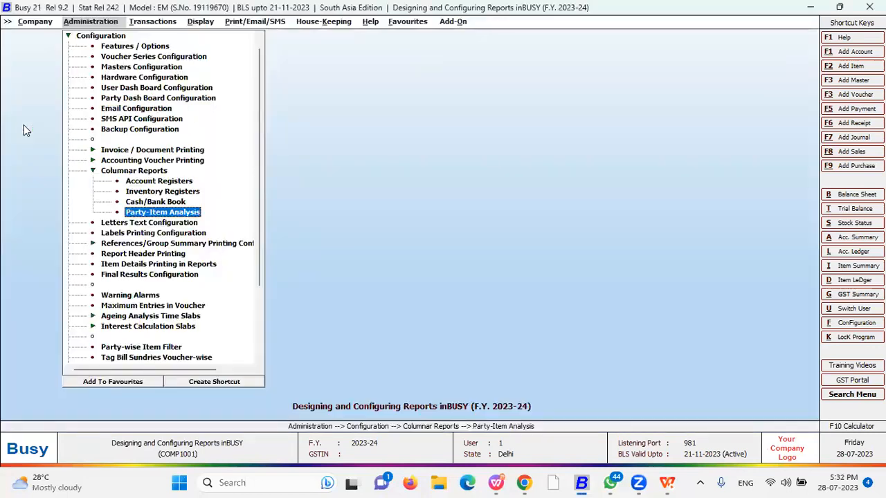
key("Up")
key("Up")
In Account Registers, add a Sale Register format named 'New 1' and save it
left_click(712, 182)
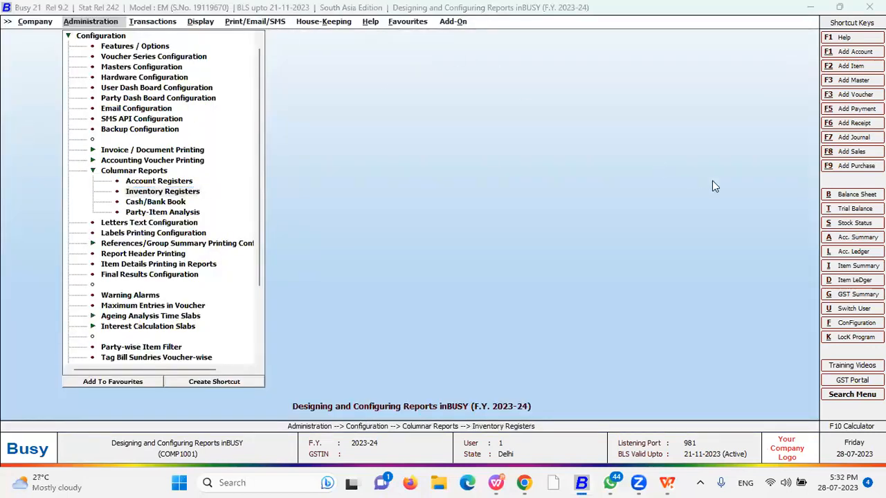
left_click(145, 182)
key("Right")
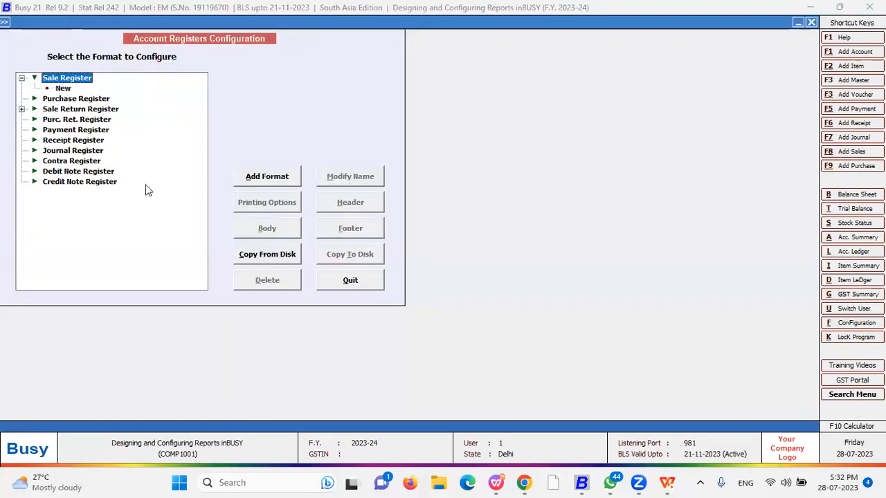
key("Down")
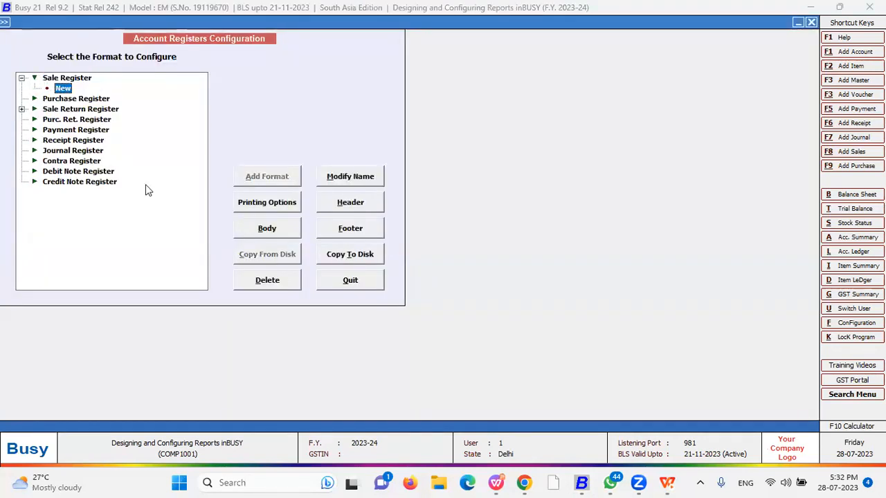
key("Up")
left_click(287, 177)
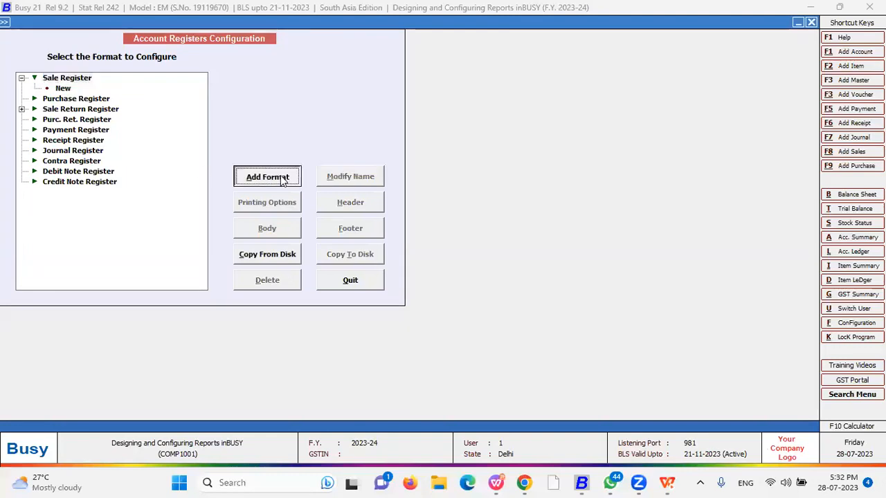
type("New 1")
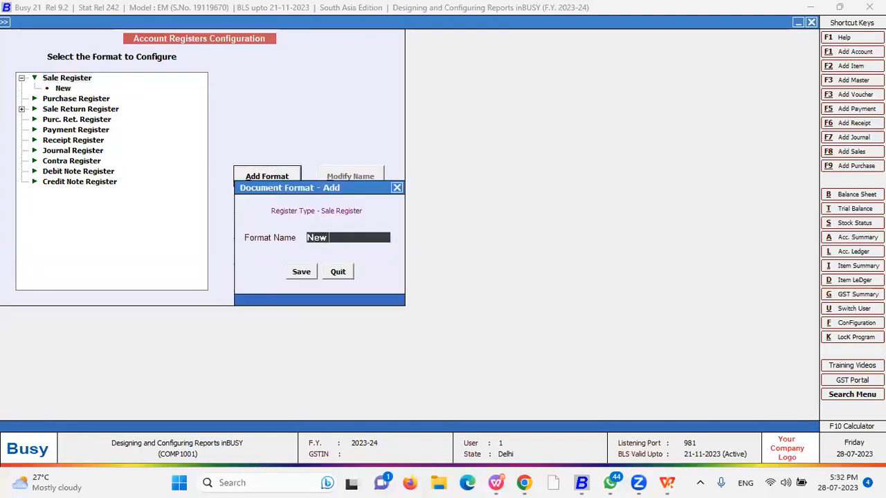
key("Return")
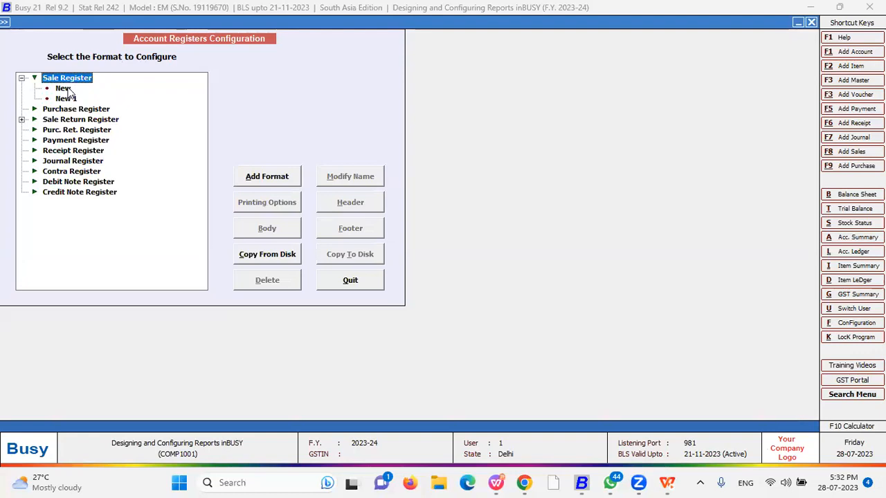
key("Down")
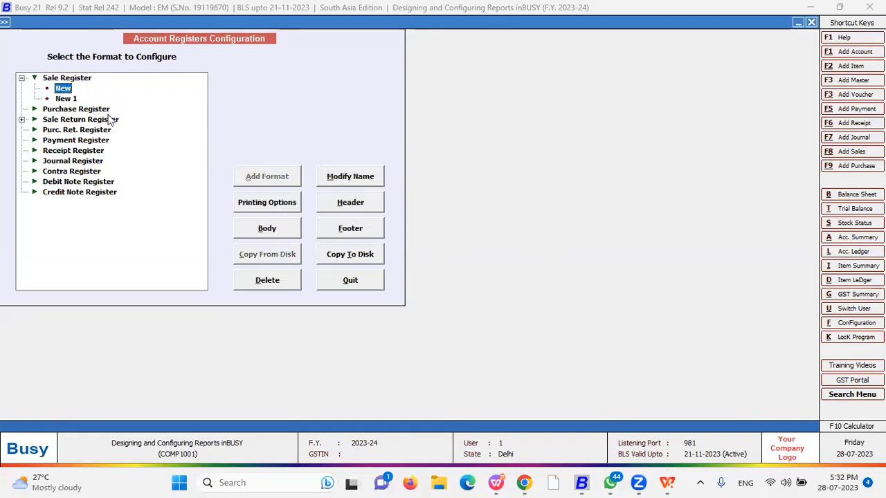
Open the New format's column layout and review its rows
left_click(269, 229)
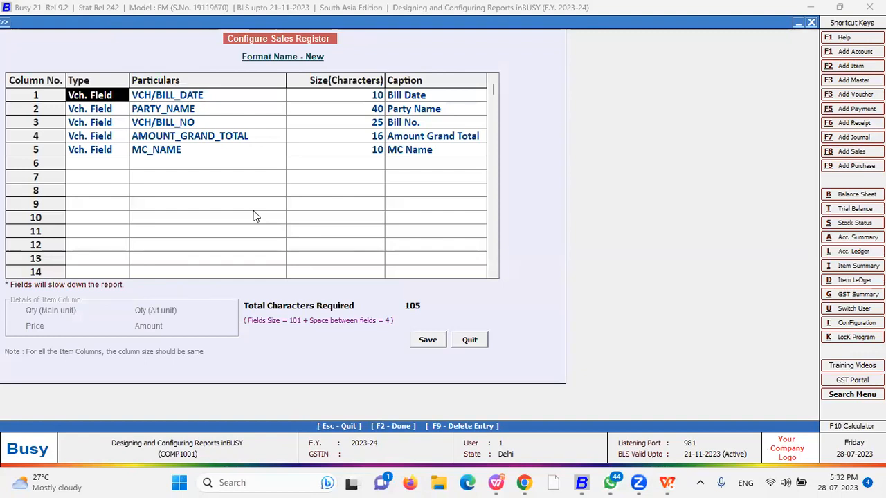
key("Right")
key("Down")
key("Down")
key("Down")
key("Down")
key("Right")
key("Up")
key("Up")
key("Up")
key("Left")
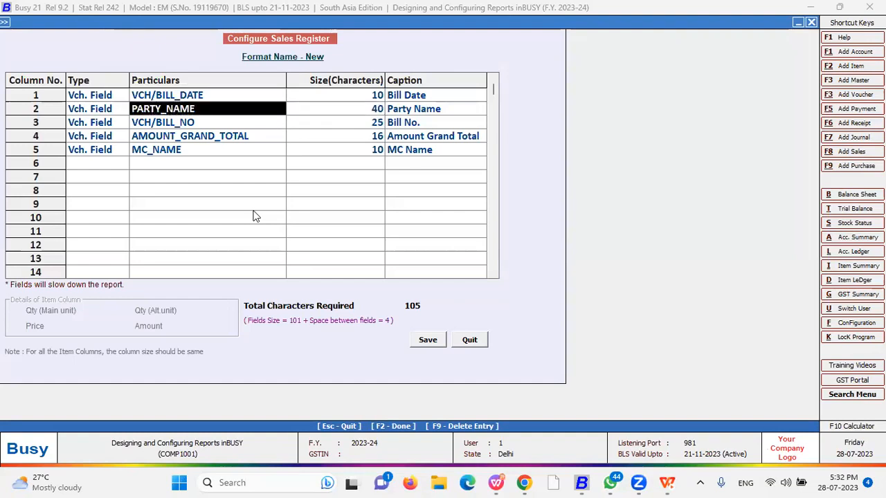
key("Up")
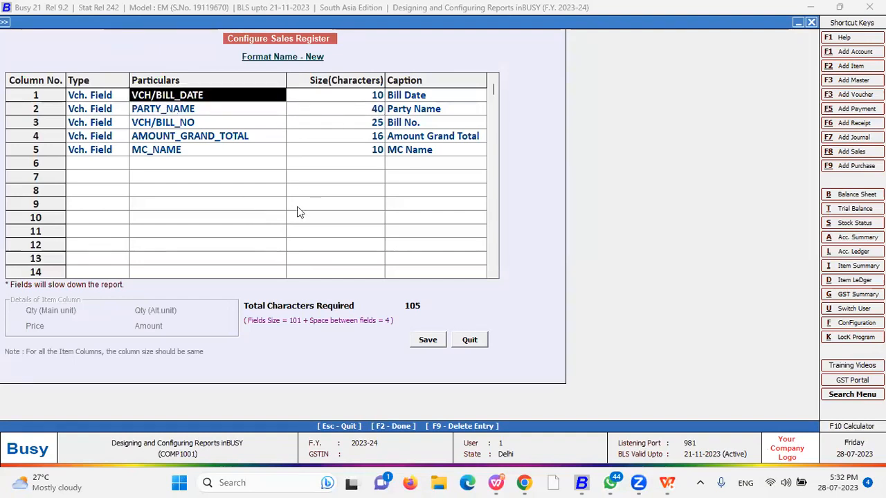
Delete rows 5 to 2: MC_NAME, AMOUNT_GRAND_TOTAL, Bill No. and Party Name
left_click(81, 152)
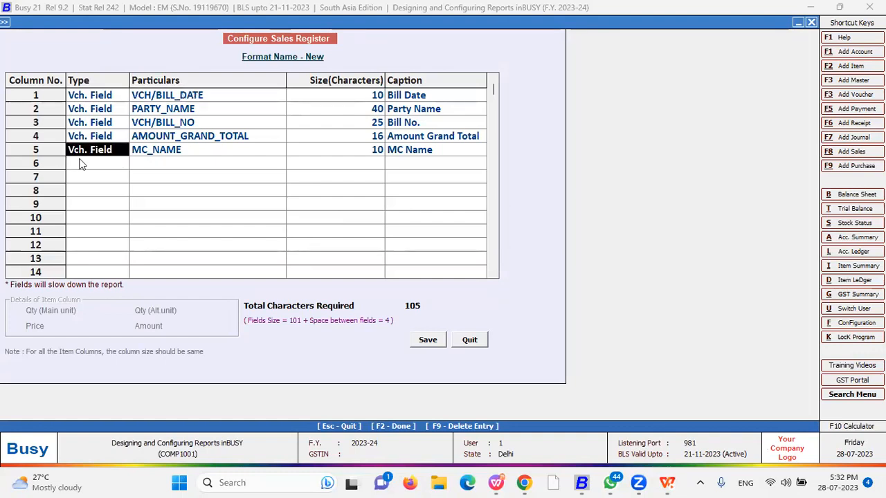
right_click(72, 165)
left_click(104, 163)
left_click(76, 137)
right_click(73, 142)
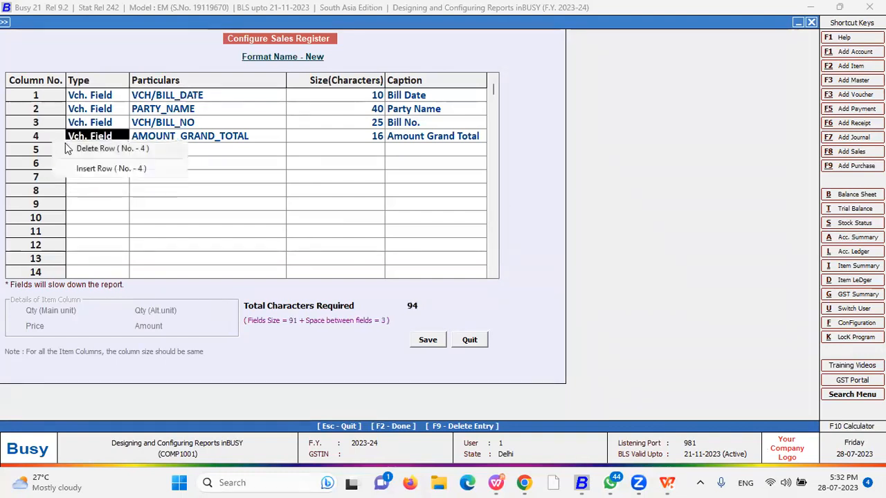
left_click(104, 144)
left_click(78, 124)
right_click(76, 133)
left_click(78, 137)
left_click(80, 110)
right_click(86, 117)
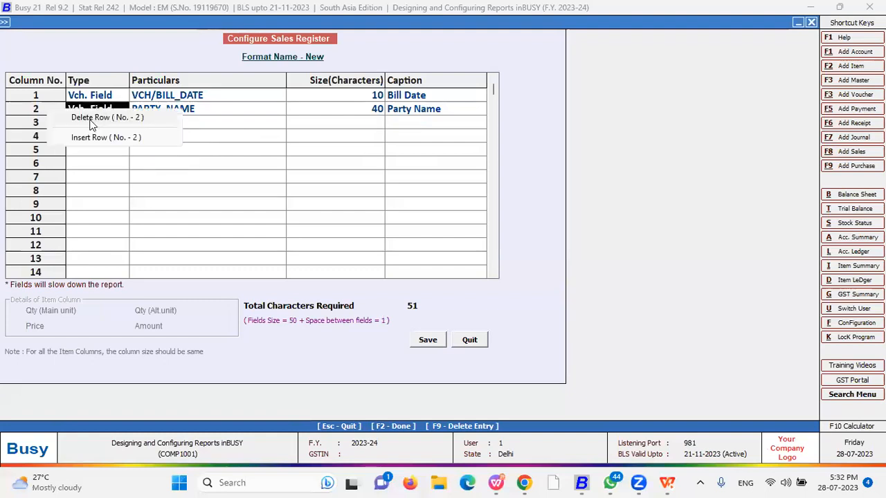
left_click(104, 119)
Change row 2's column type from Account to Vch. Field
key("Left")
key("Return")
key("Return")
left_click(149, 113)
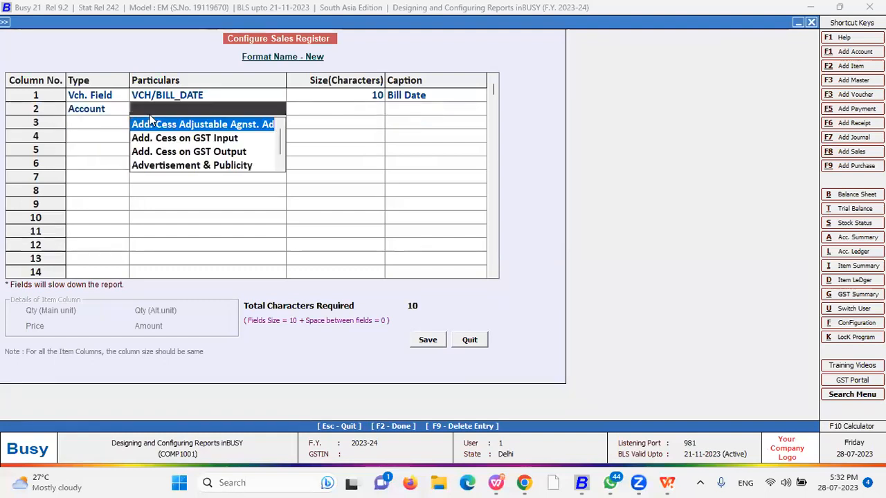
left_click(90, 117)
type("Vch. Field")
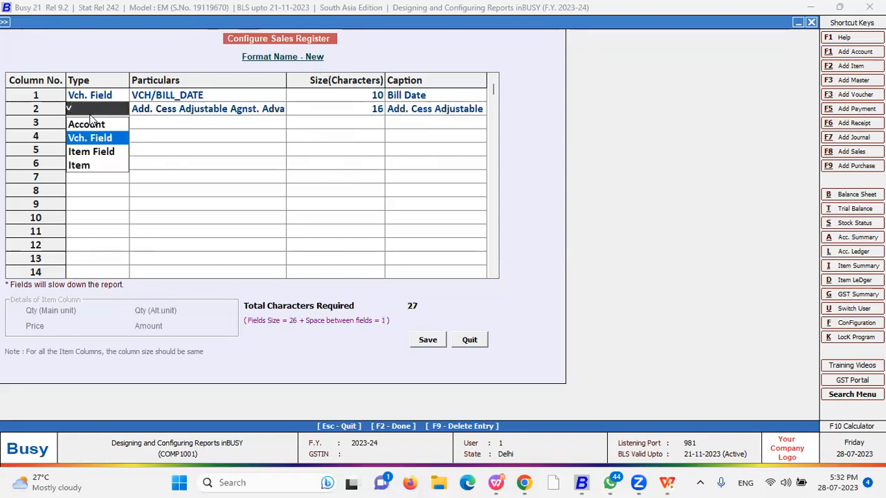
key("Return")
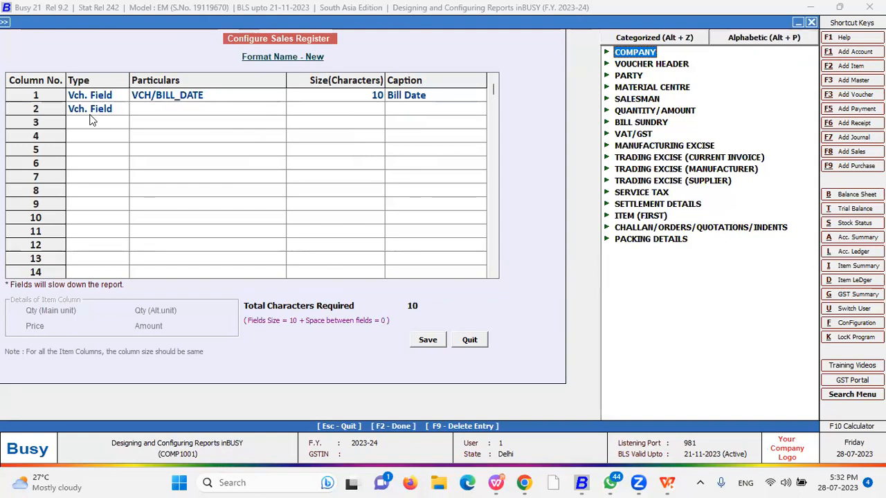
Make row 2 the PARTY_NAME field, size 20, captioned 'customer'
key("Down")
key("Down")
key("Return")
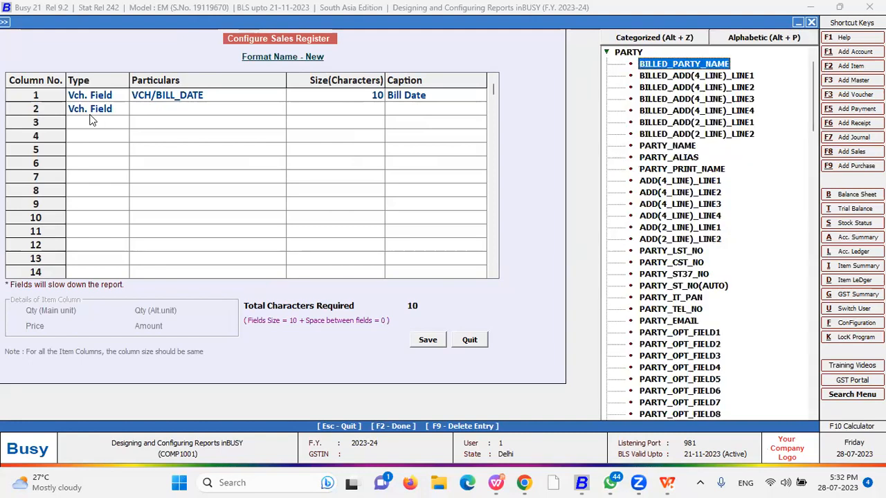
key("Down")
key("Down")
key("Down")
key("Down")
key("Down")
key("Down")
key("Down")
key("Down")
key("Down")
key("Down")
key("Down")
key("Down")
key("Down")
key("Down")
key("Down")
key("Down")
key("Down")
key("Down")
key("Down")
key("Down")
key("Up")
key("Up")
key("Up")
key("Up")
key("Up")
key("Up")
key("Up")
key("Up")
key("Up")
key("Up")
key("Up")
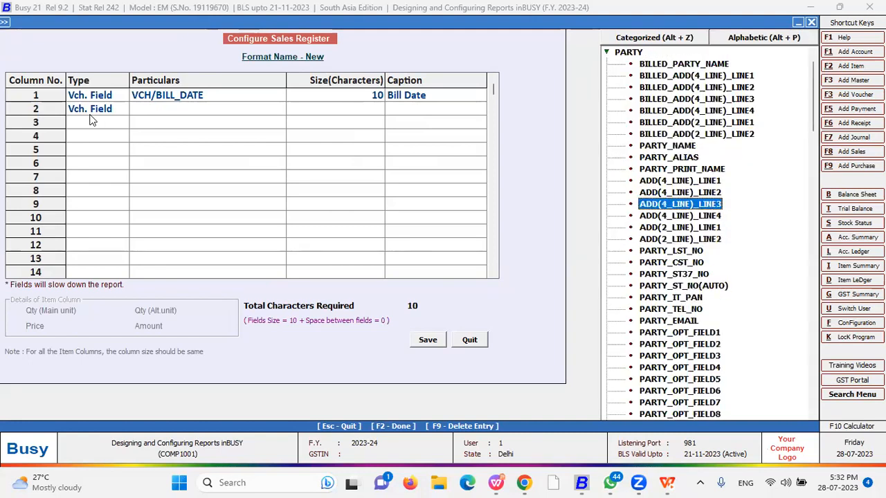
key("Up")
key("Up")
key("Return")
key("Return")
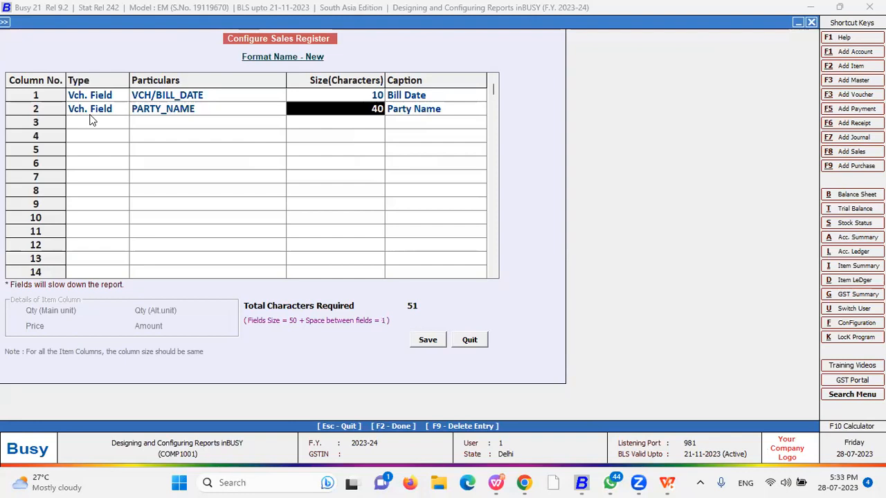
type("20")
key("Return")
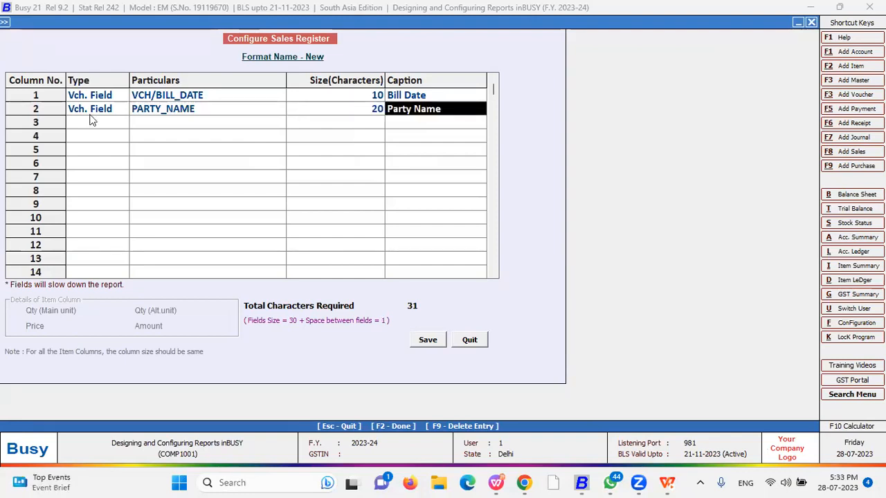
type("customer")
left_click(90, 120)
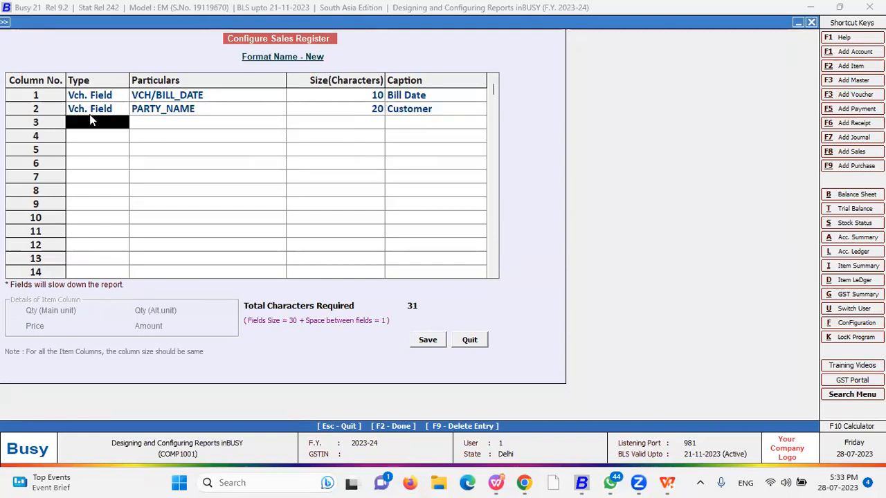
Set row 3 to the Vch. Field PARTY_EMAIL with size 10
key("Down")
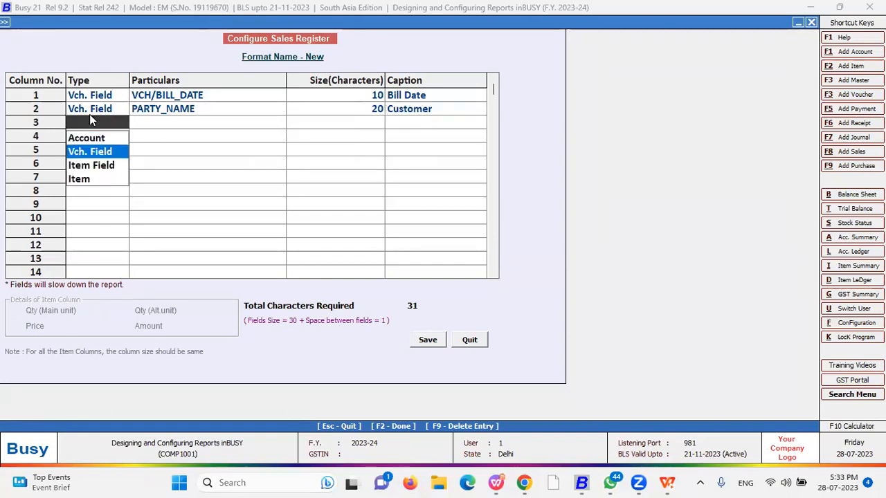
key("Return")
key("Down")
key("Down")
key("Down")
key("Down")
key("Down")
key("Down")
key("Down")
key("Down")
key("Down")
key("Down")
key("Down")
key("Down")
key("Down")
key("Down")
key("Down")
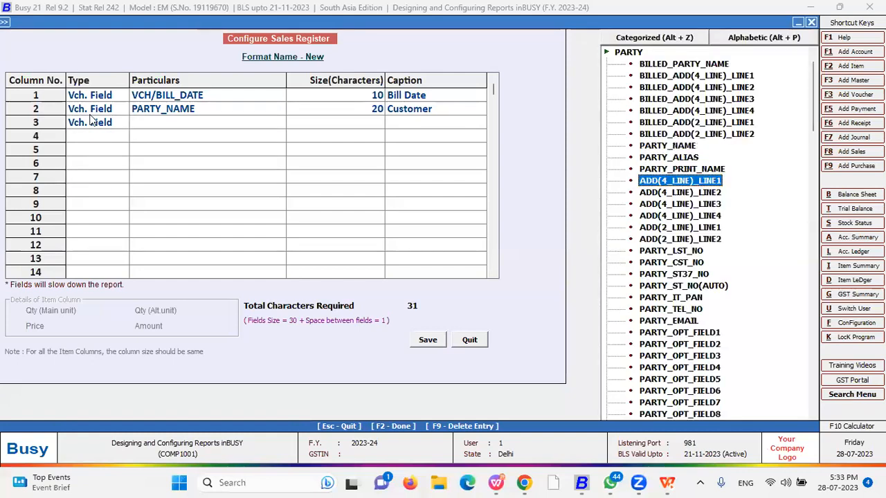
key("Return")
key("Return")
key("Return")
key("Left")
type("10")
key("Return")
key("Return")
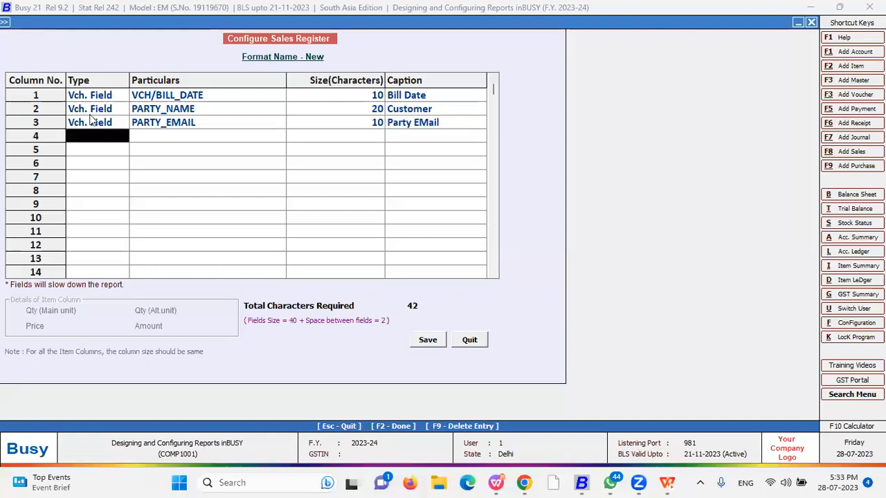
key("Down")
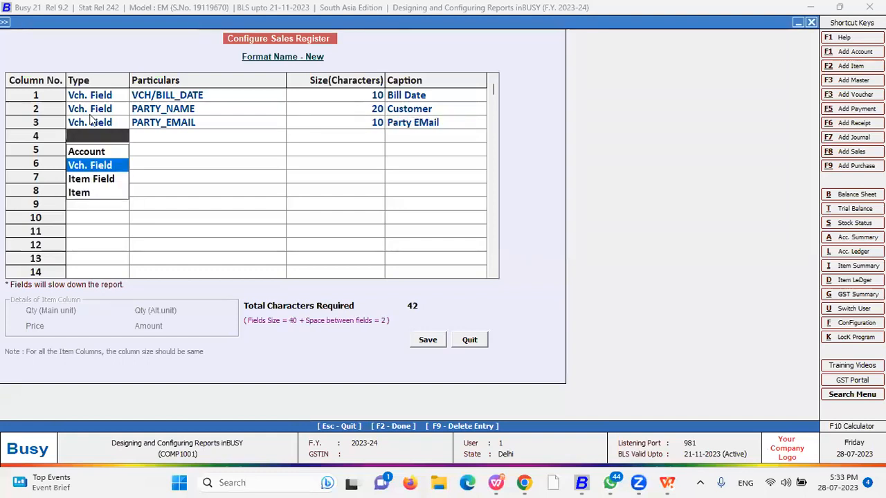
key("Down")
Add ITEM_NAME as row 4's item field column, width 40
key("Return")
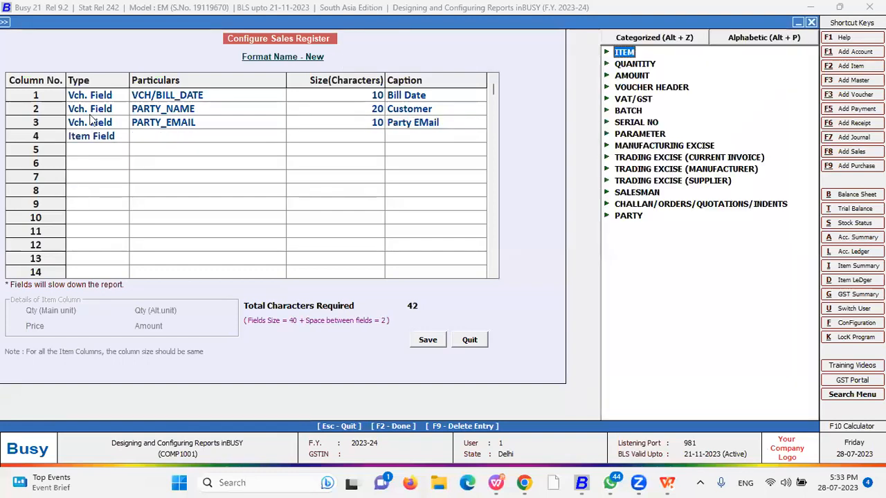
key("Down")
key("Down")
key("Down")
key("Down")
key("Down")
key("Up")
key("Up")
key("Up")
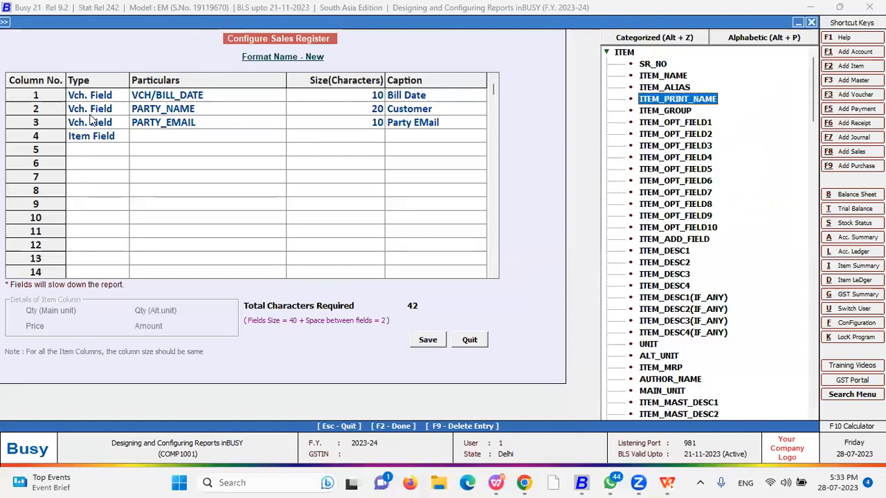
key("Return")
key("Return")
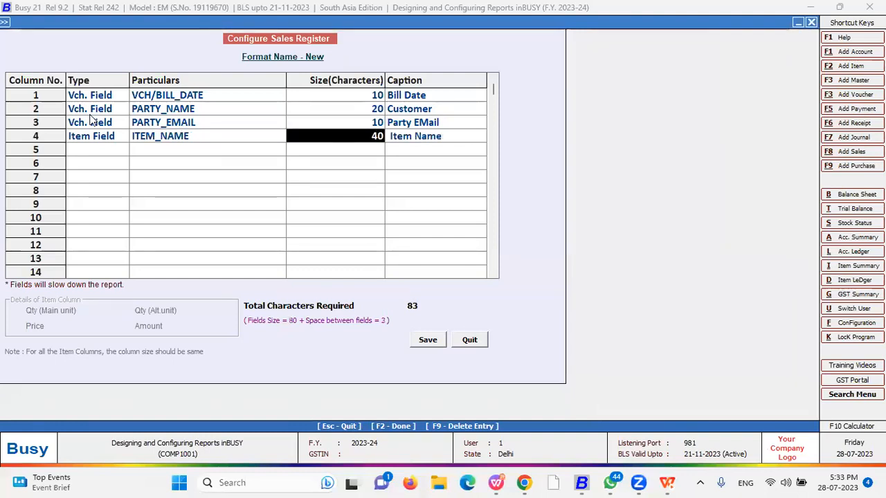
Add QUANTITY as row 5's item column with width 10
key("Return")
key("Return")
key("Down")
key("Down")
key("Return")
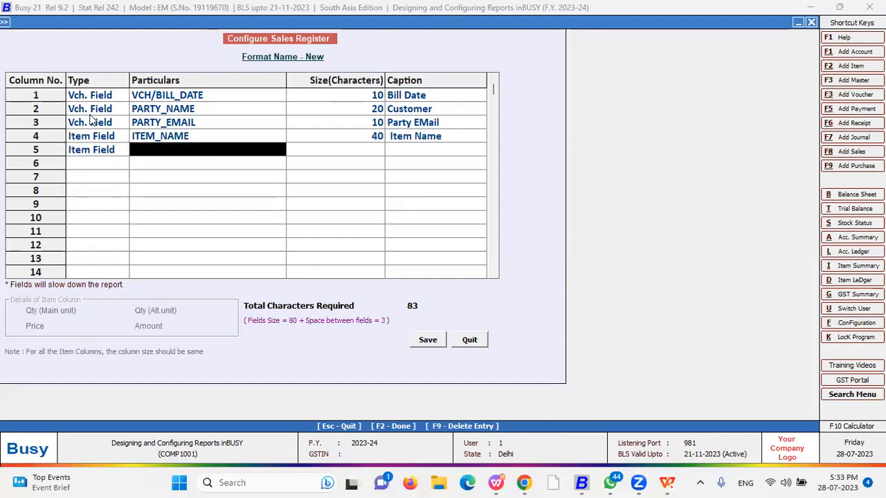
key("Down")
key("Down")
key("Up")
key("Up")
key("Up")
key("Up")
key("Left")
key("Down")
key("Right")
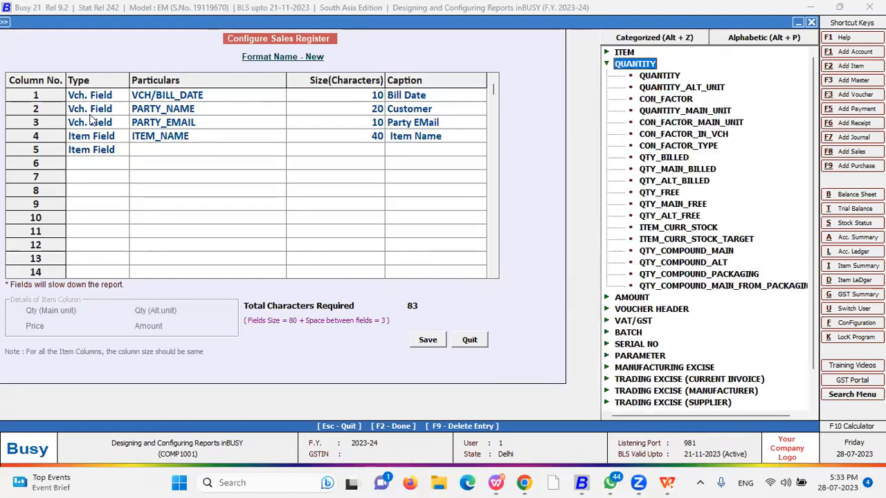
key("Return")
key("Return")
key("shift+Tab")
type("1")
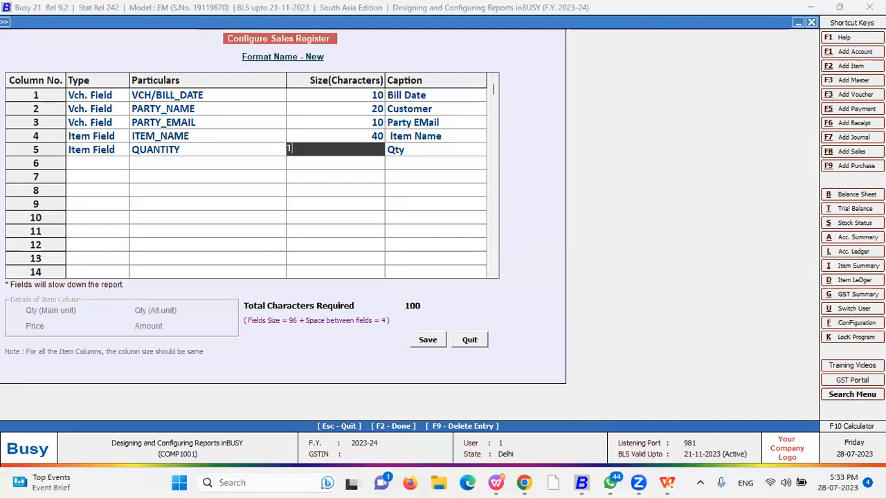
type("0")
key("Return")
key("Return")
key("Up")
key("Return")
key("Return")
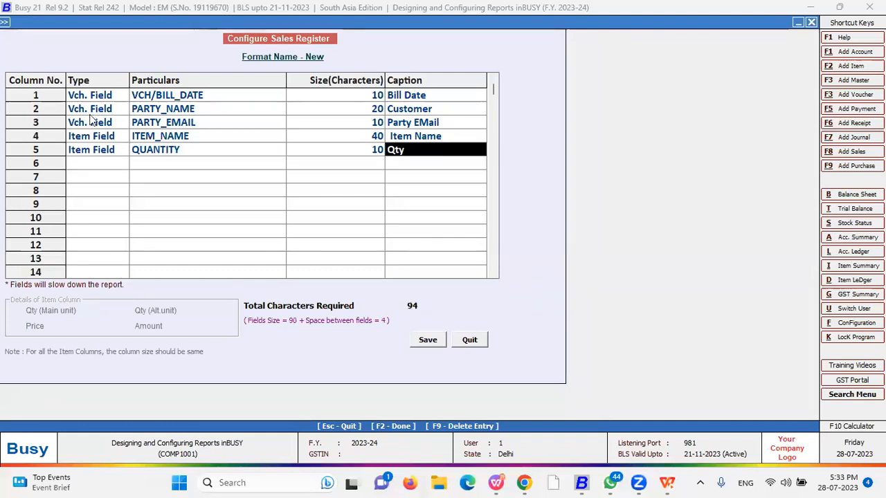
Add PRICE from the AMOUNT fields as row 6, keeping width 16
key("Return")
key("Return")
key("Down")
key("Return")
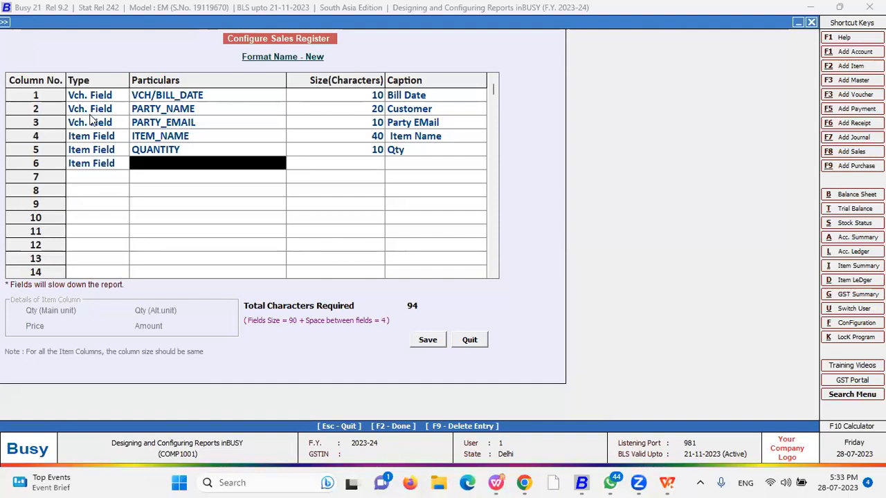
key("Return")
key("Left")
key("Left")
key("Down")
key("Down")
key("Up")
key("Up")
key("Right")
key("Down")
key("Down")
key("Up")
key("Left")
key("Left")
key("Down")
key("Down")
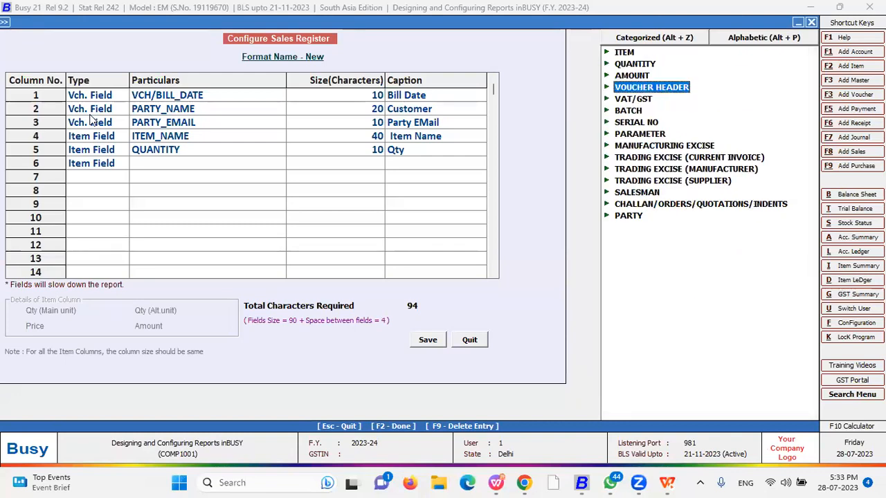
key("Up")
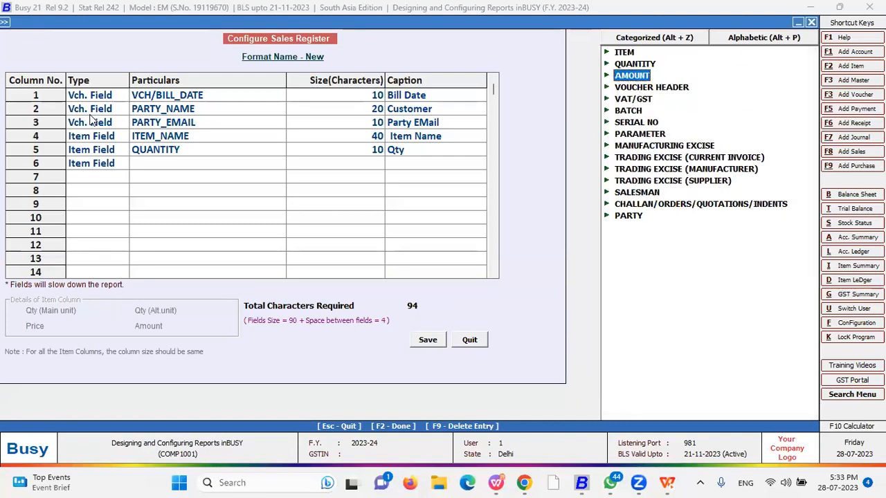
key("Right")
key("Down")
key("Down")
key("Down")
key("Return")
key("Return")
key("Return")
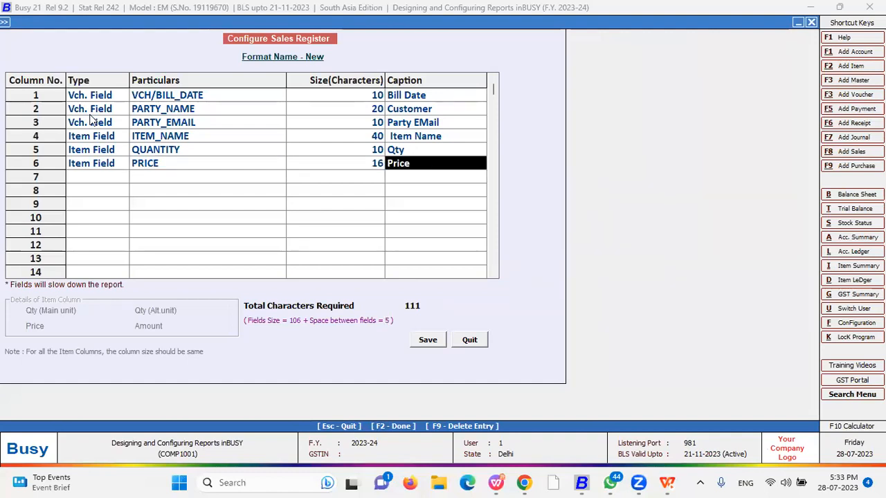
key("Return")
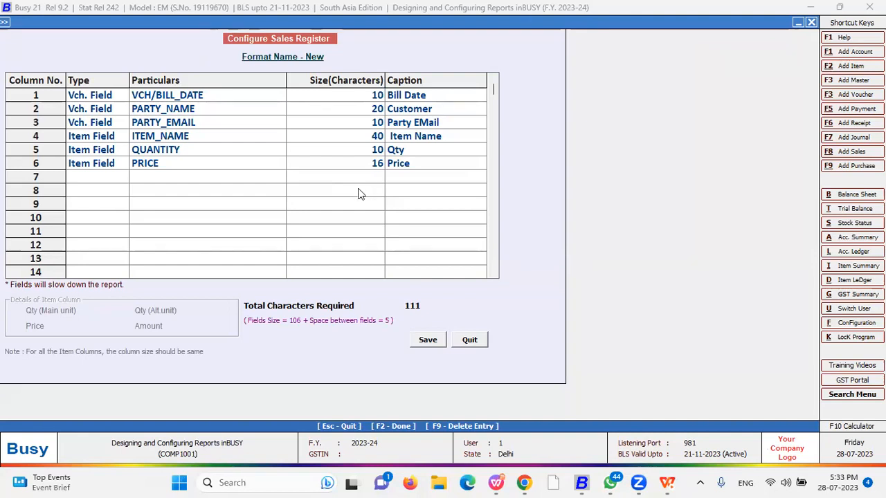
Save the New sales register format, now 111 characters wide
left_click(425, 303)
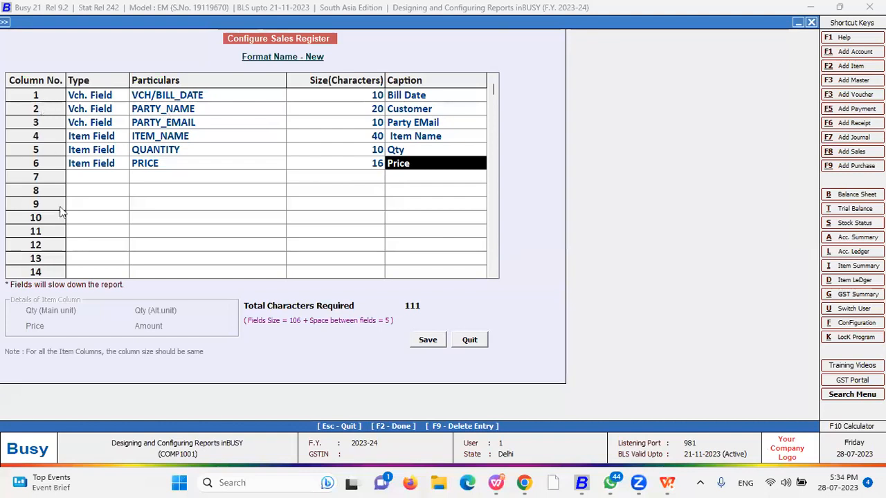
left_click_drag(492, 95, 492, 293)
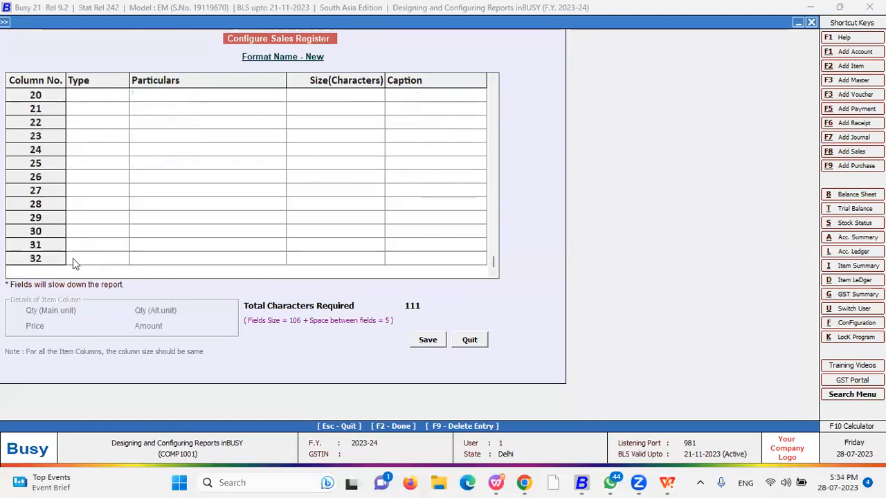
scroll(490, 106, "up", 6)
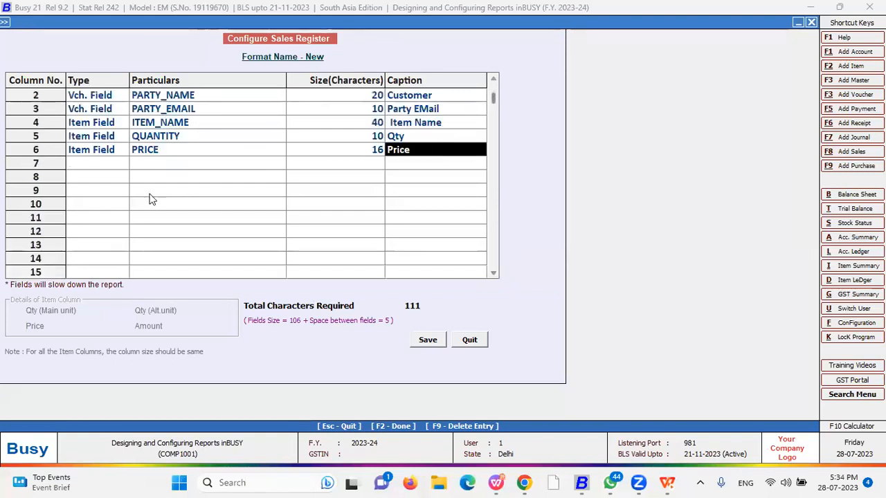
left_click(428, 341)
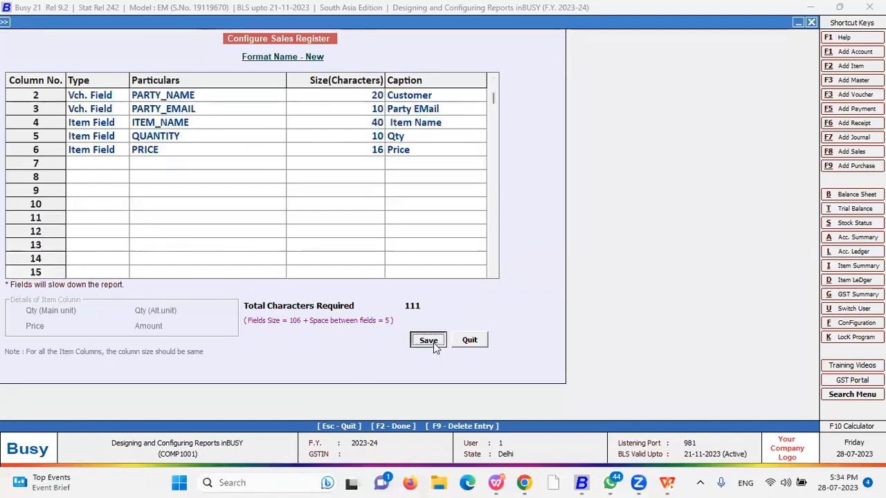
Look over the sale, purchase and return register formats under Account Registers
key("Down")
key("Up")
key("Down")
key("Up")
key("Down")
key("Down")
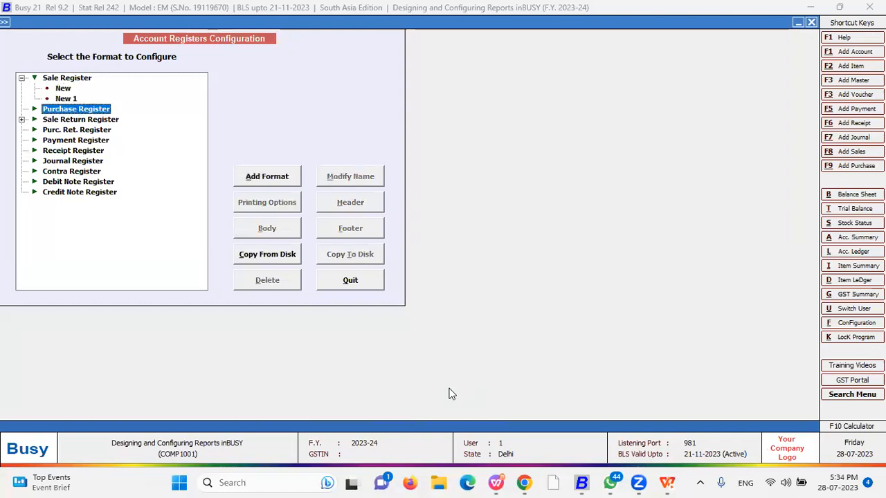
key("Down")
key("Right")
key("Down")
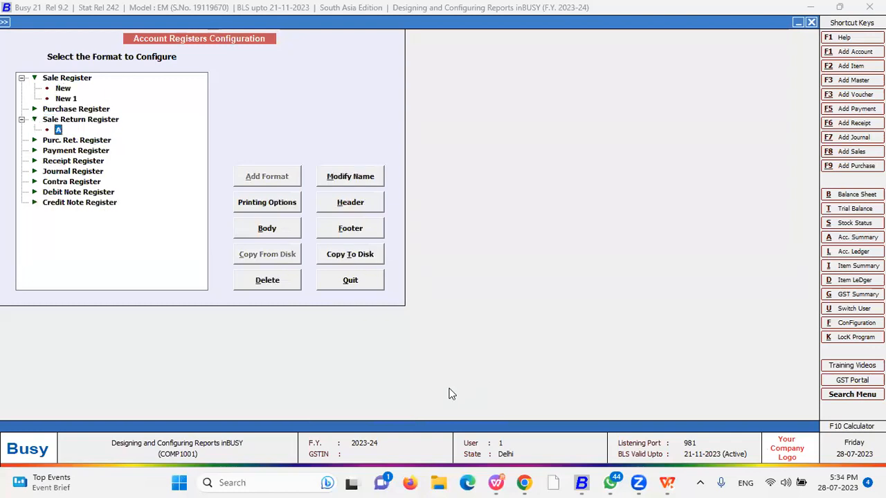
key("Down")
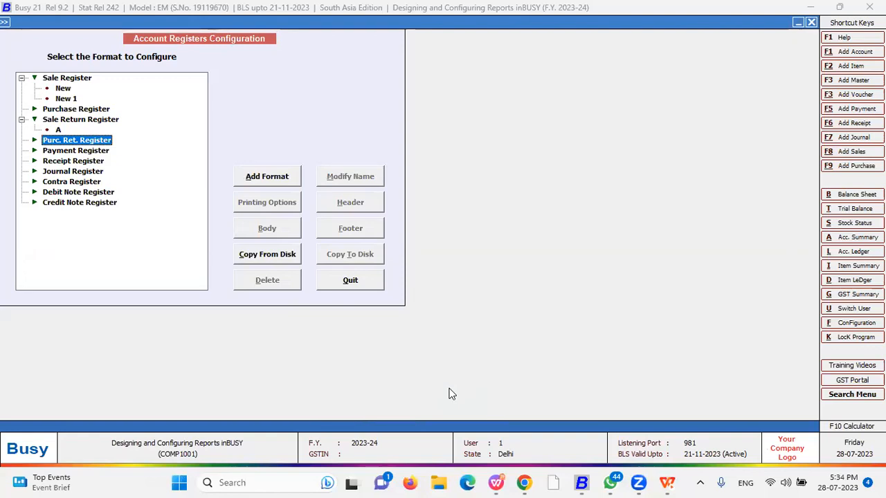
key("Escape")
Check the New and New 1 formats in the Inventory and Account Registers lists
key("Down")
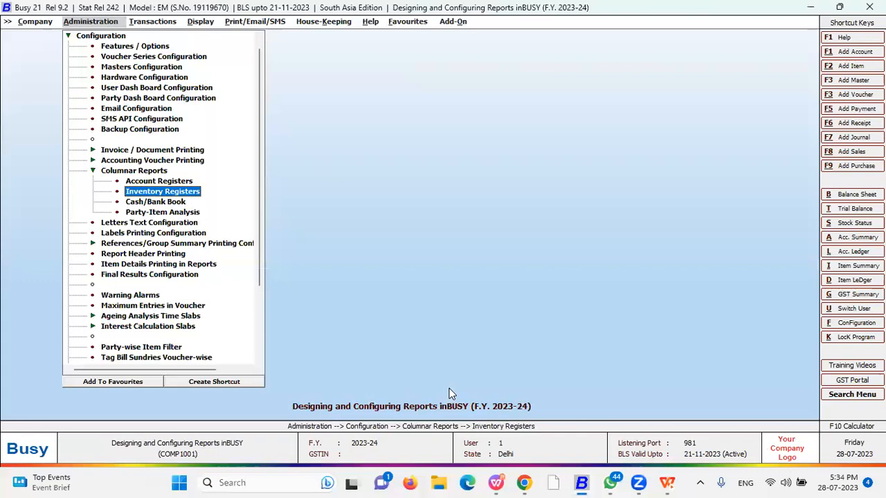
key("Return")
key("Down")
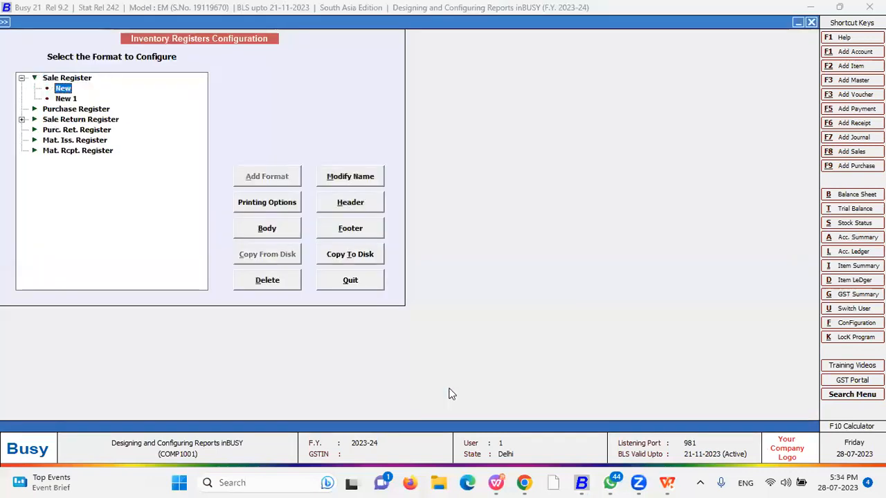
key("Escape")
key("Up")
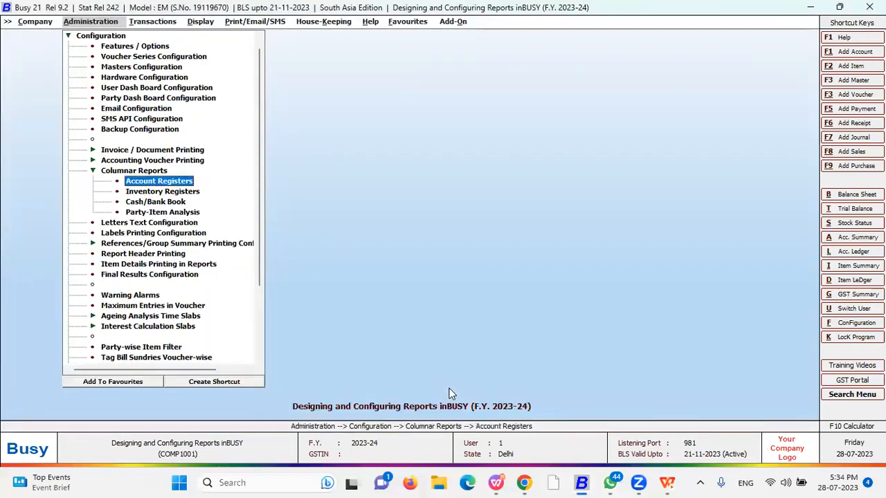
key("Return")
key("Down")
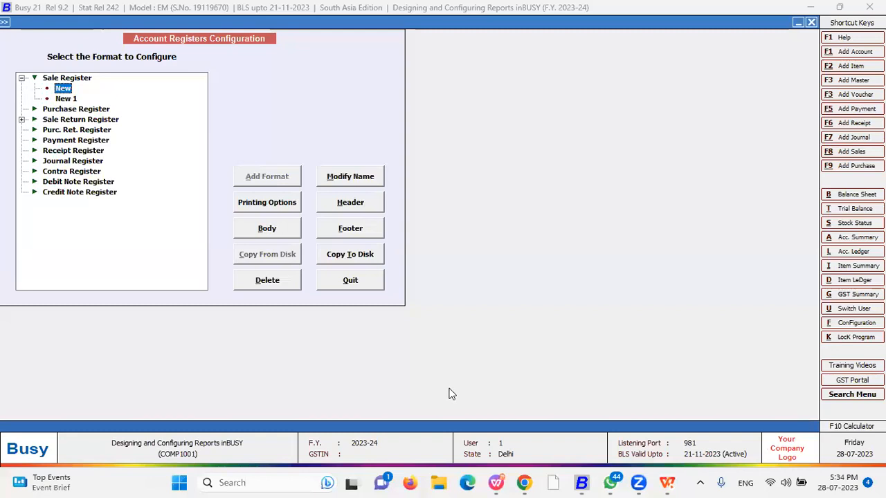
key("Escape")
key("Down")
key("Return")
key("Down")
key("Down")
key("Escape")
Open the multiple-column Cash/Bank Book configuration
key("Down")
key("Down")
key("Down")
key("Up")
key("Up")
key("Return")
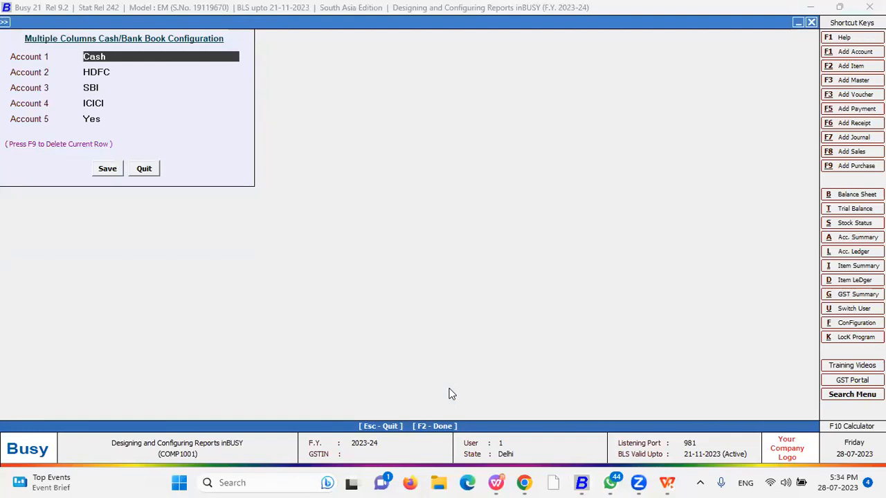
Open the New party-wise sales analysis format's item columns grid
key("Escape")
key("Down")
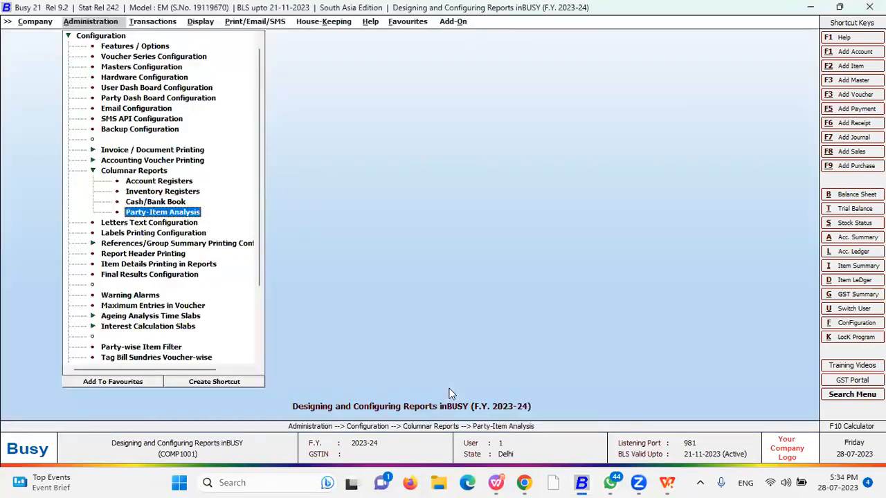
key("Return")
key("Down")
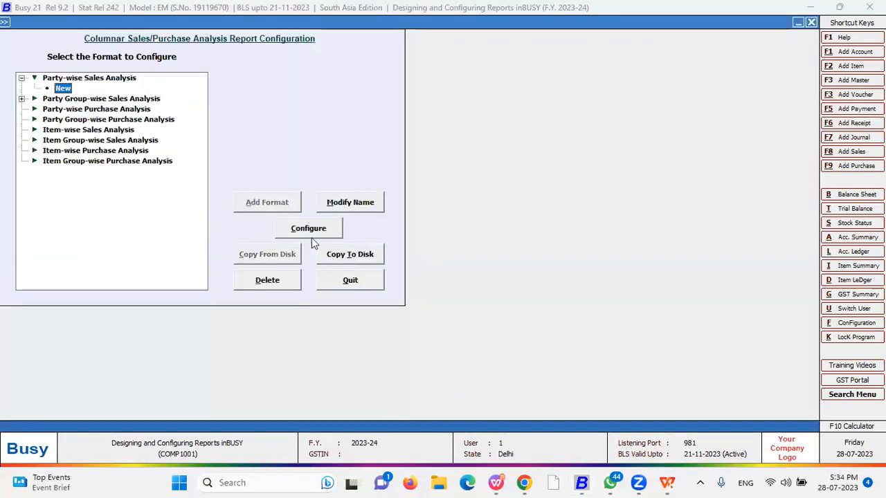
key("Return")
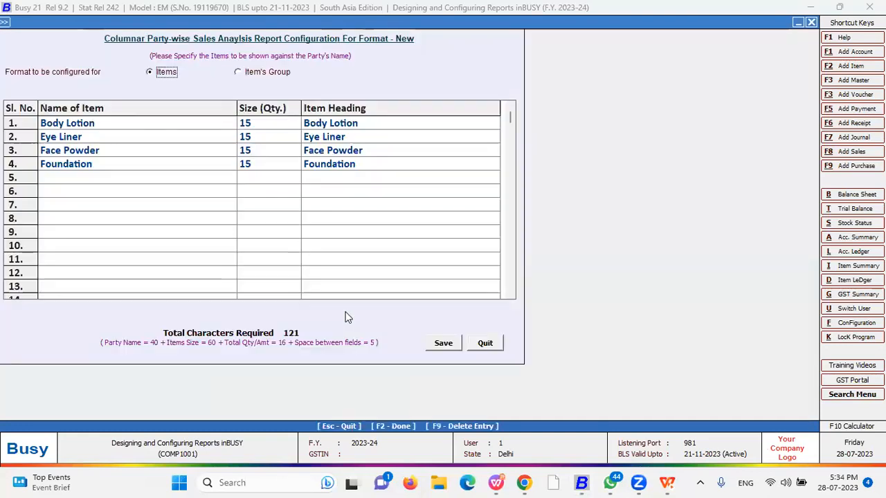
key("Return")
key("Return")
key("Return")
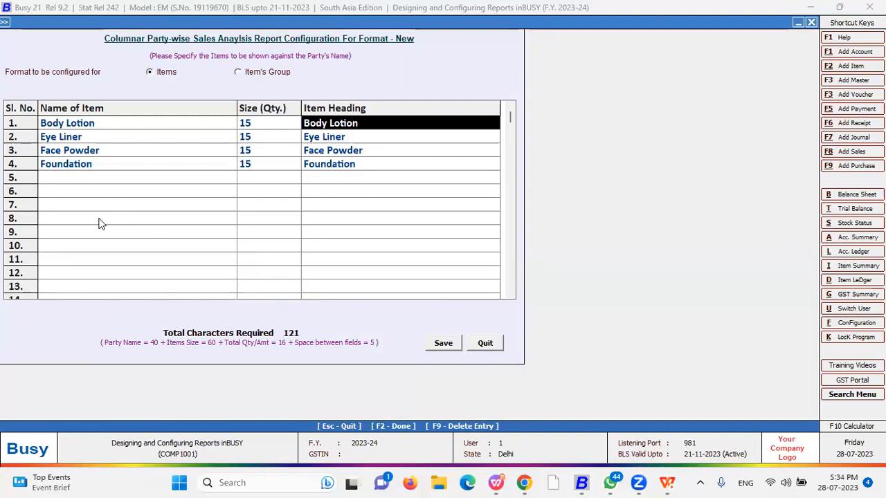
Review the Body Lotion and Eye Liner columns, save the format with F2, and exit
key("Left")
key("Left")
key("Down")
key("Right")
key("Up")
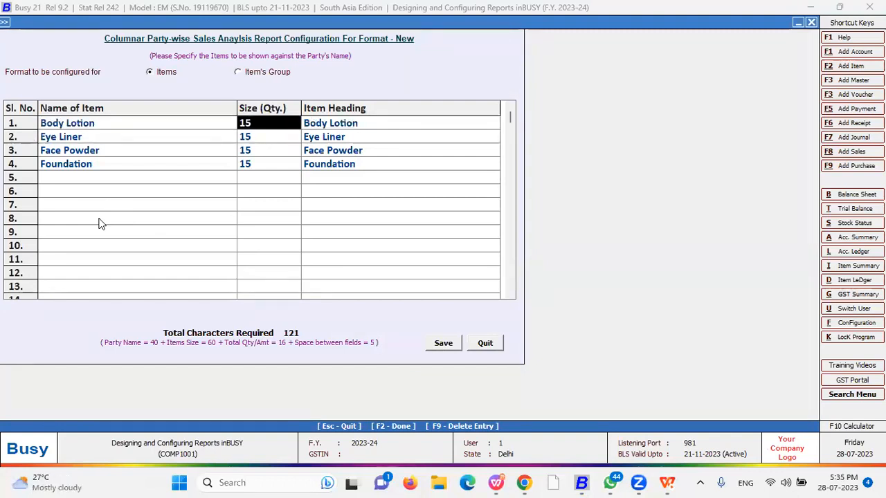
key("Left")
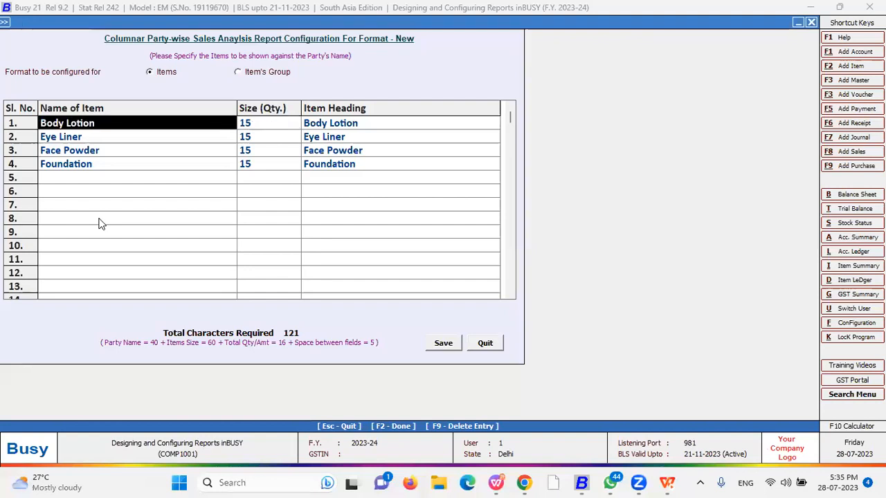
key("Right")
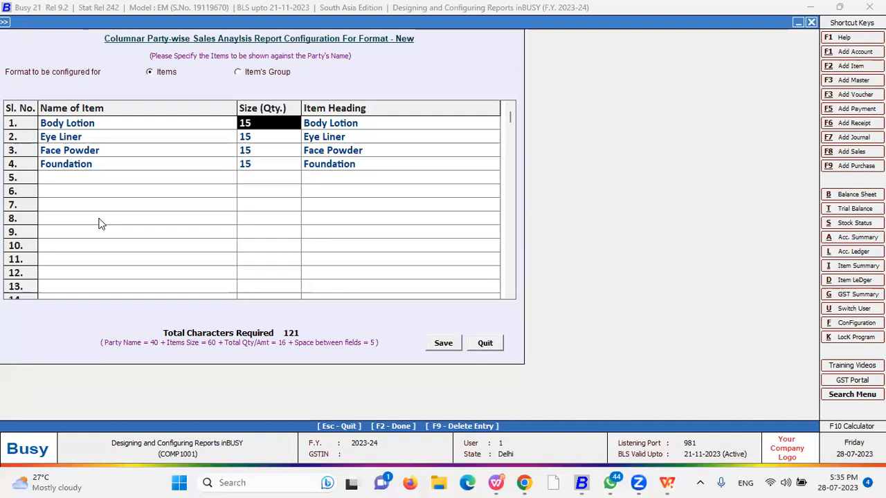
key("Right")
key("Return")
key("Return")
key("Return")
key("Return")
key("Return")
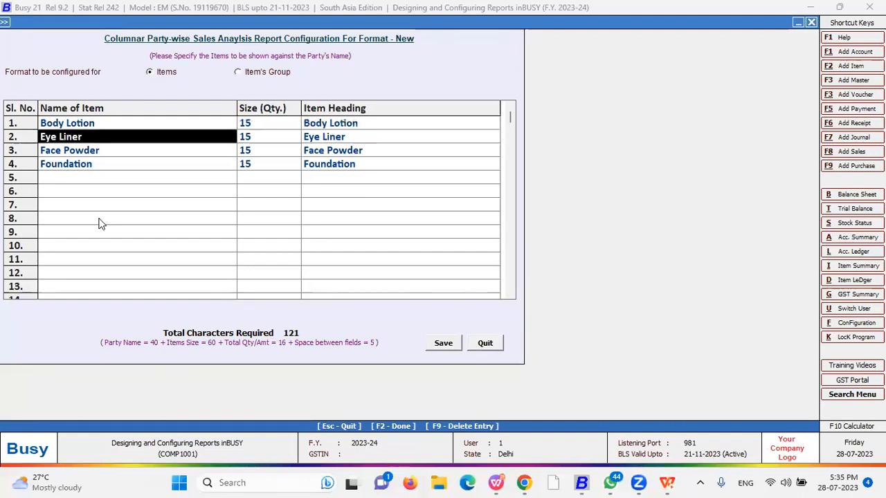
key("F2")
key("Return")
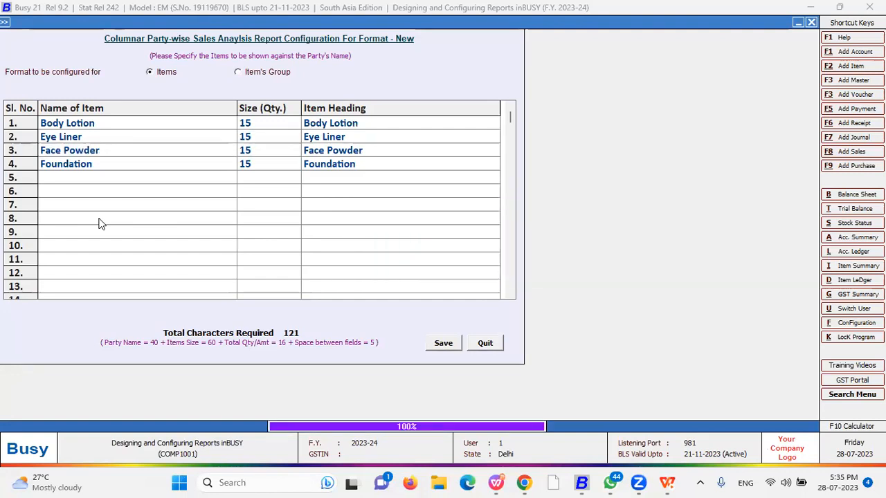
key("Escape")
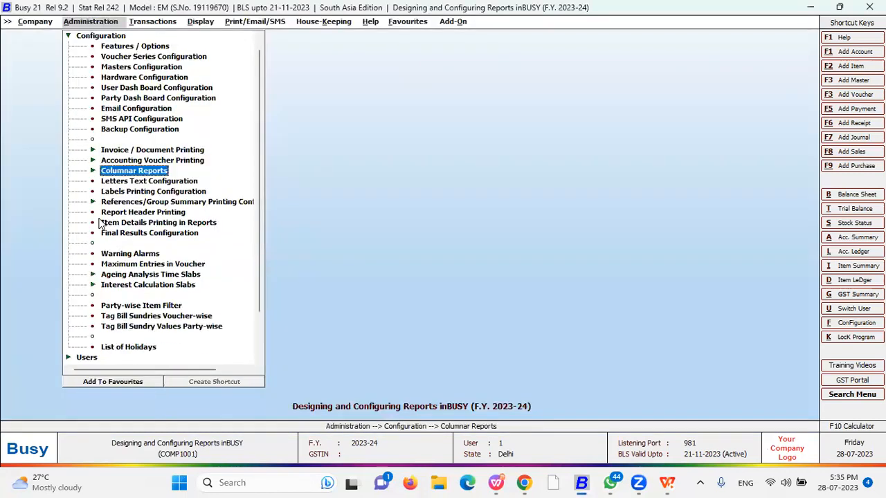
Expand Account Books in the Display menu to list the columnar account registers
key("Escape")
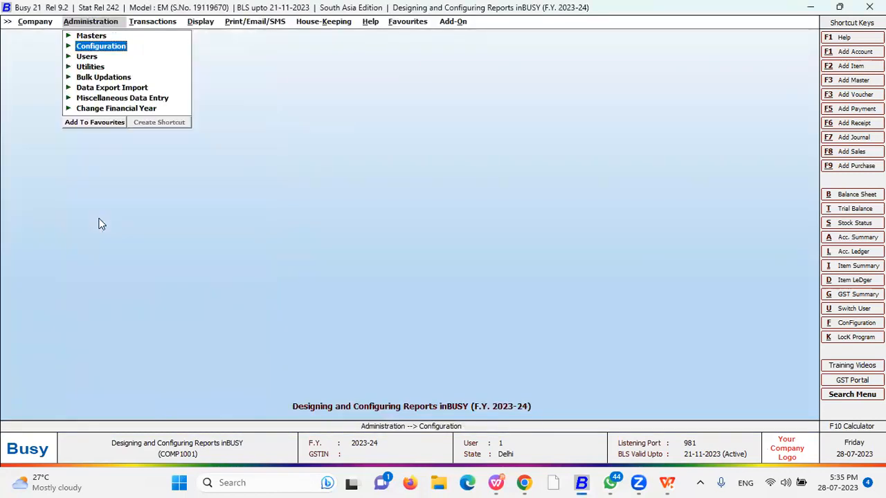
key("Right")
key("Right")
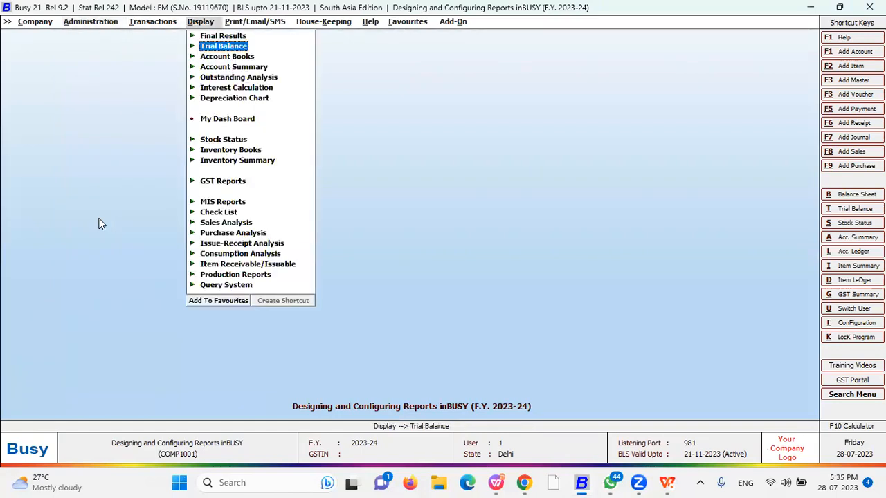
key("Down")
key("Down")
key("Down")
key("Down")
key("Down")
key("Down")
key("Down")
key("Up")
key("Up")
key("Up")
key("Up")
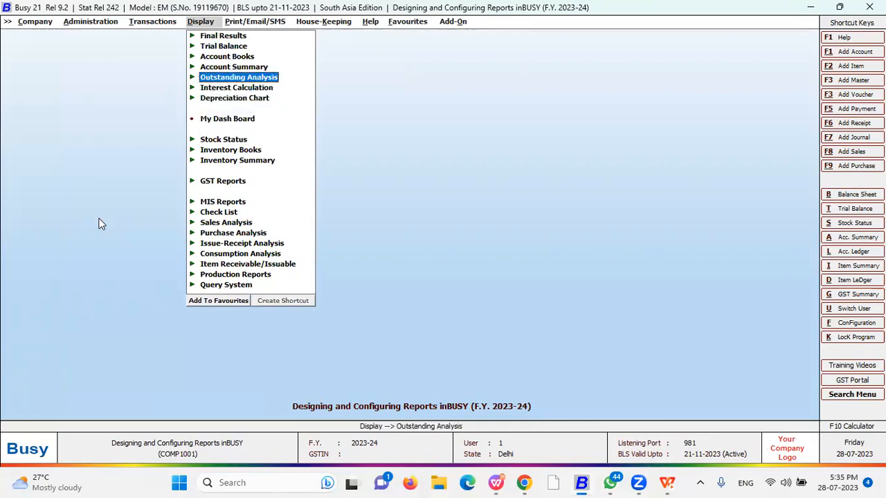
key("Up")
key("Up")
key("Return")
key("Down")
key("Down")
key("Down")
key("Down")
key("Down")
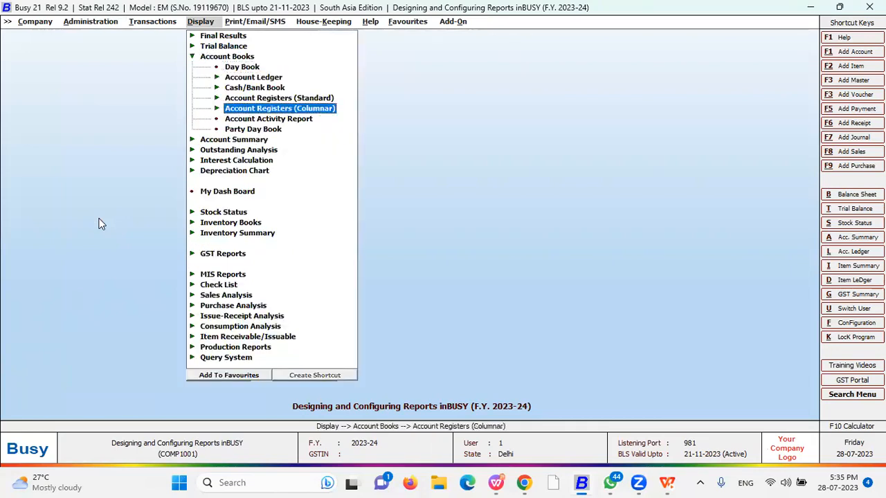
key("Up")
key("Down")
key("Up")
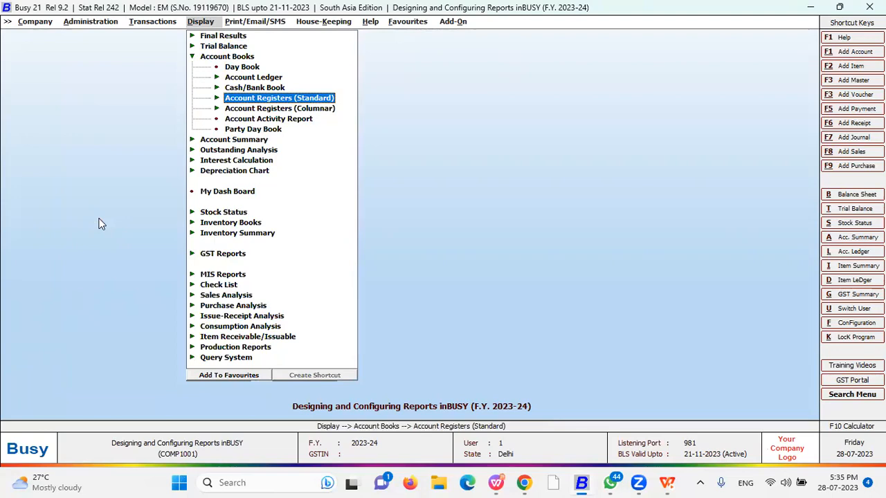
key("Down")
key("Return")
Try the Receipt Register and dismiss its No Columns Defined message
key("Down")
key("Down")
key("Down")
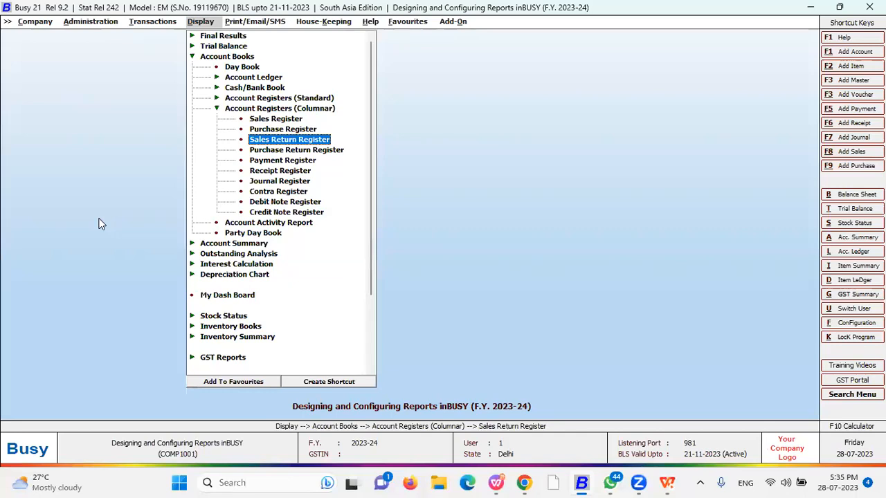
key("Down")
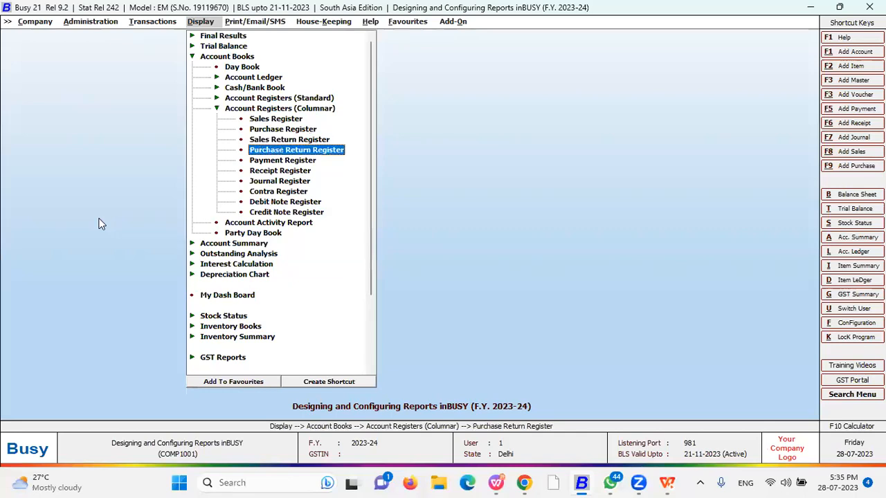
key("Down")
key("Down")
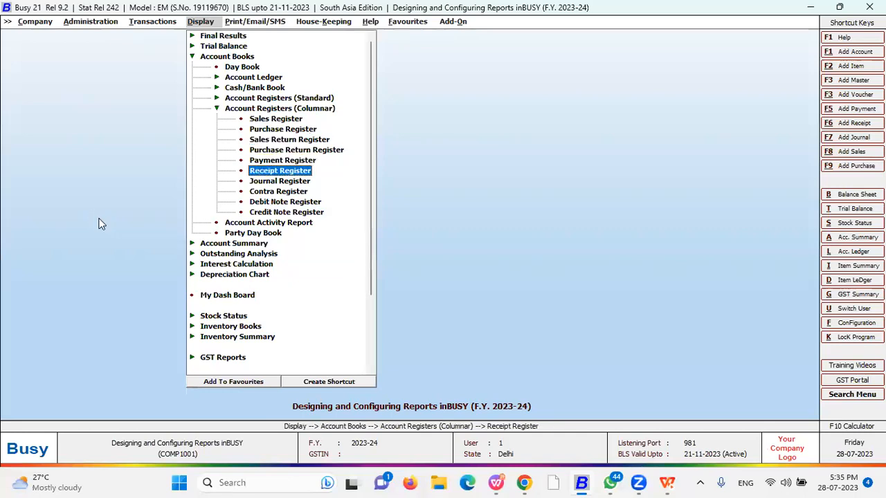
key("Return")
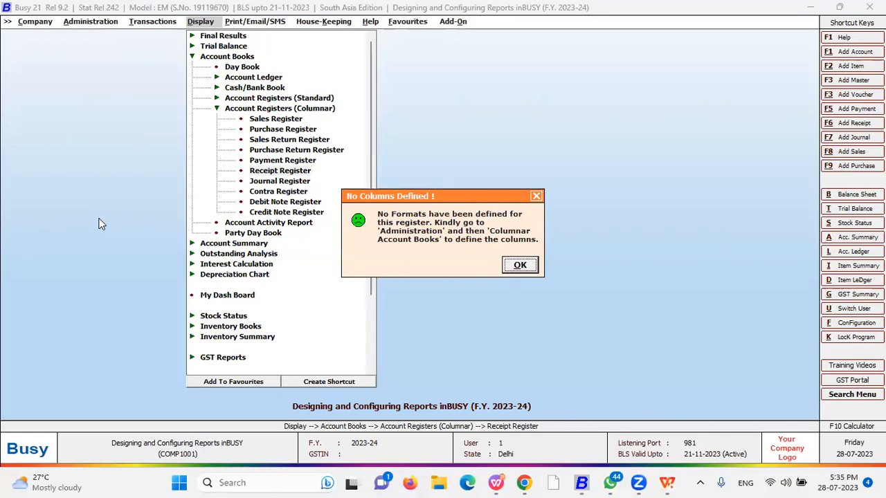
key("Return")
key("Up")
key("Up")
key("Up")
key("Up")
key("Up")
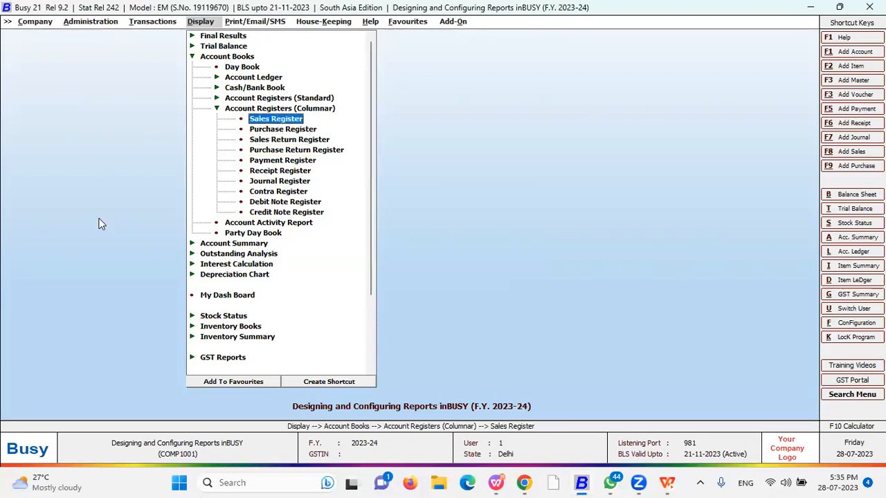
Run the columnar Sales Register for all sale types, all parties, all voucher series, format New
key("Return")
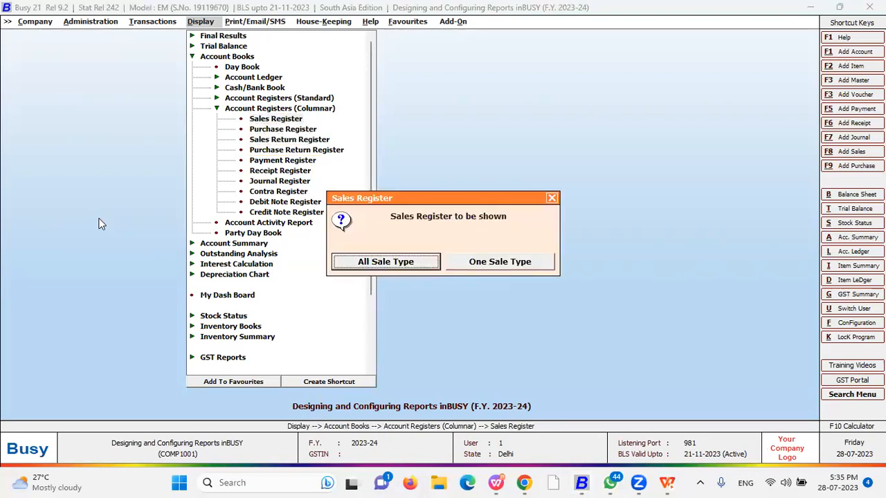
key("Return")
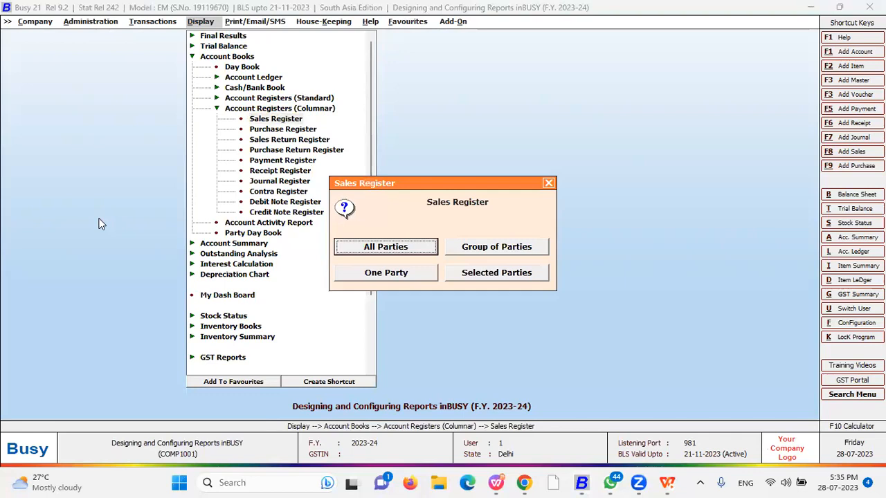
key("Return")
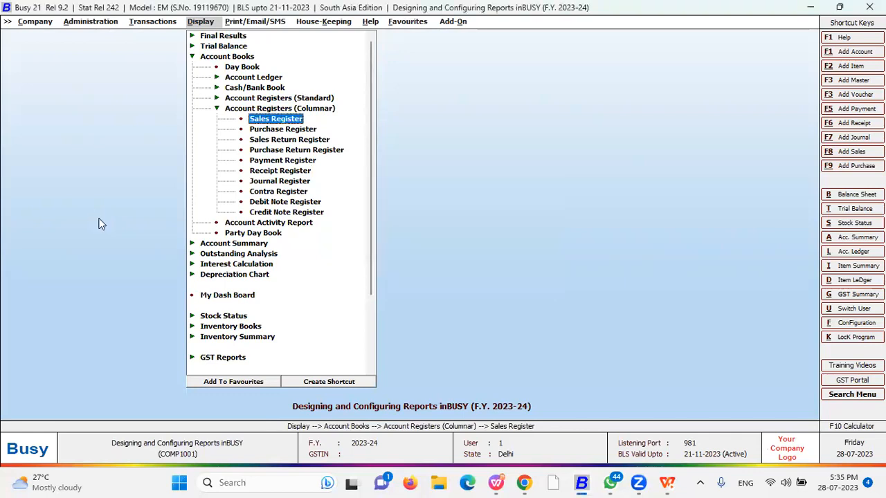
key("Return")
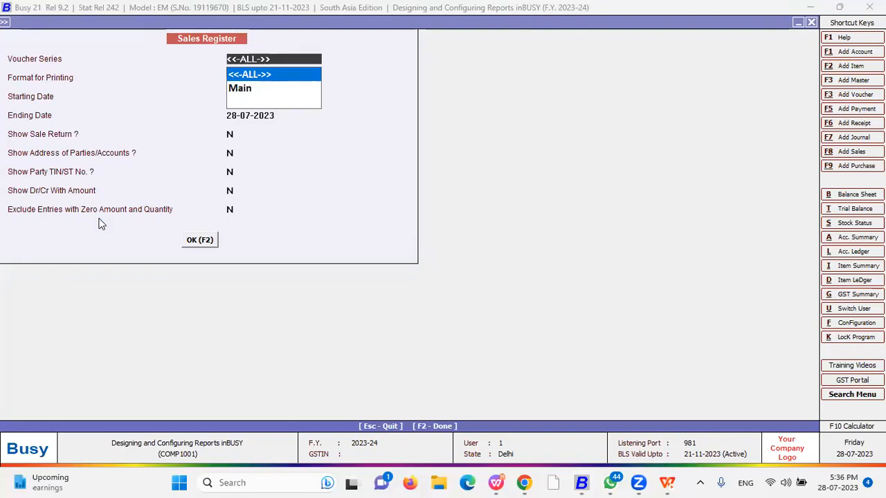
key("Return")
key("Down")
key("Up")
key("Down")
key("Up")
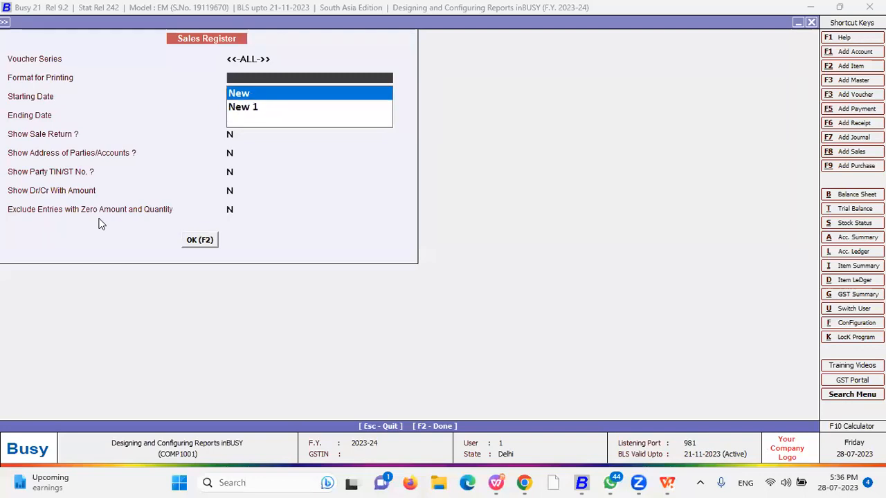
key("Return")
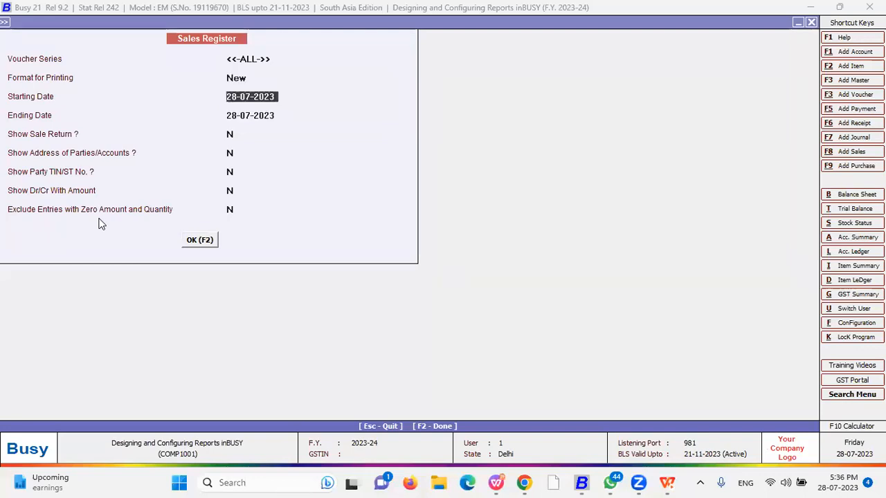
key("F2")
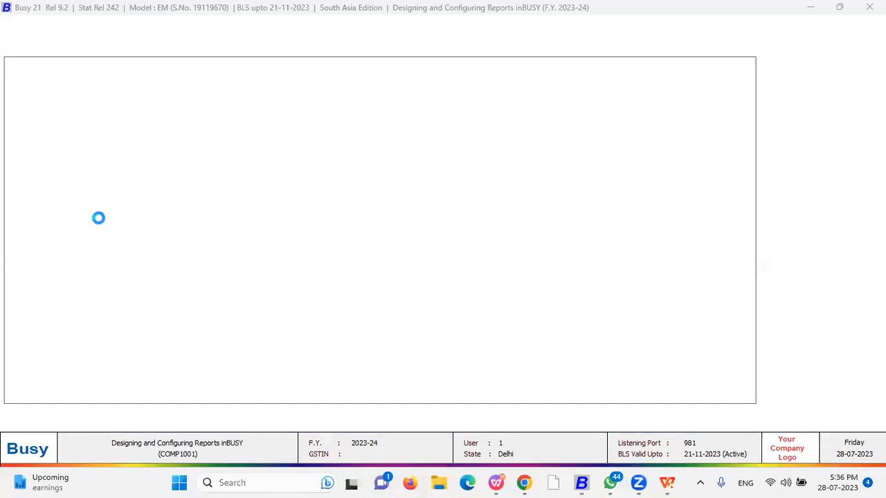
Drag the Party EMail column wider and open the Indiamart Intermesh Body Lotion voucher
key("Down")
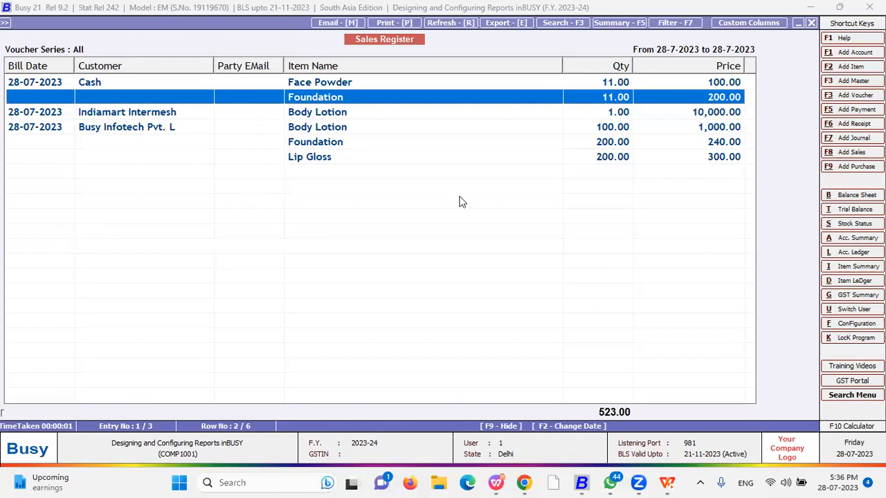
left_click_drag(283, 65, 336, 65)
left_click(157, 84)
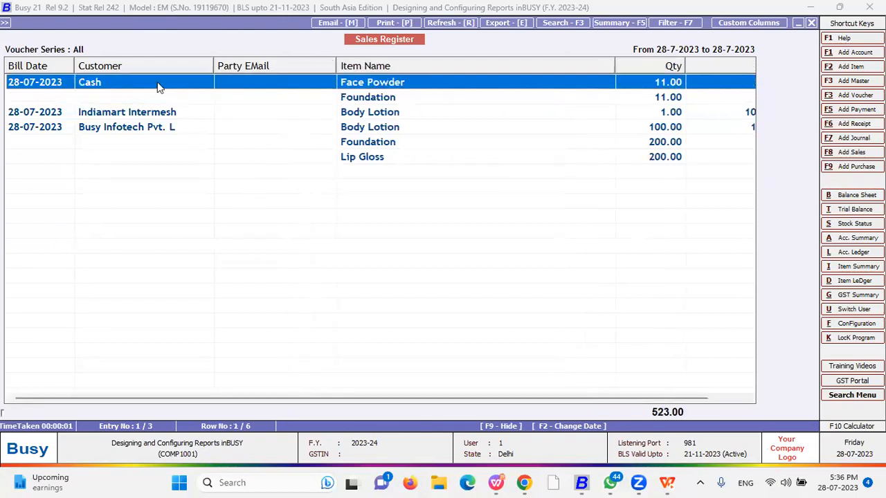
left_click(97, 114)
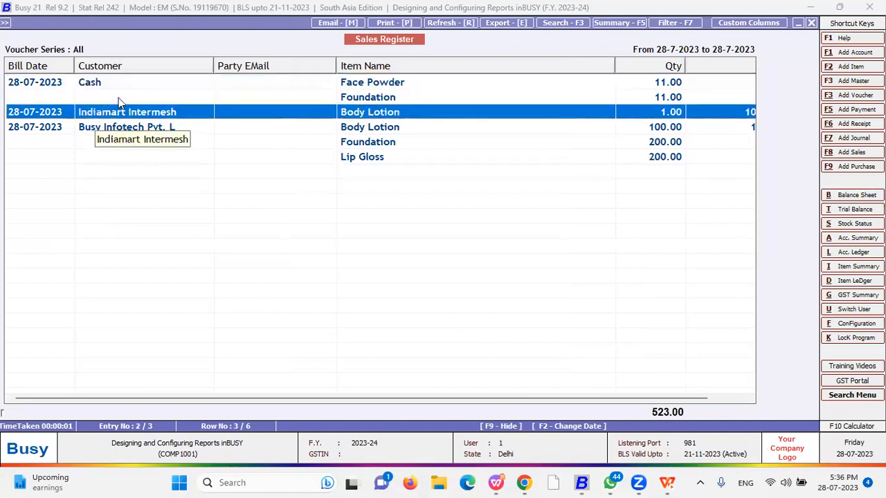
double_click(115, 109)
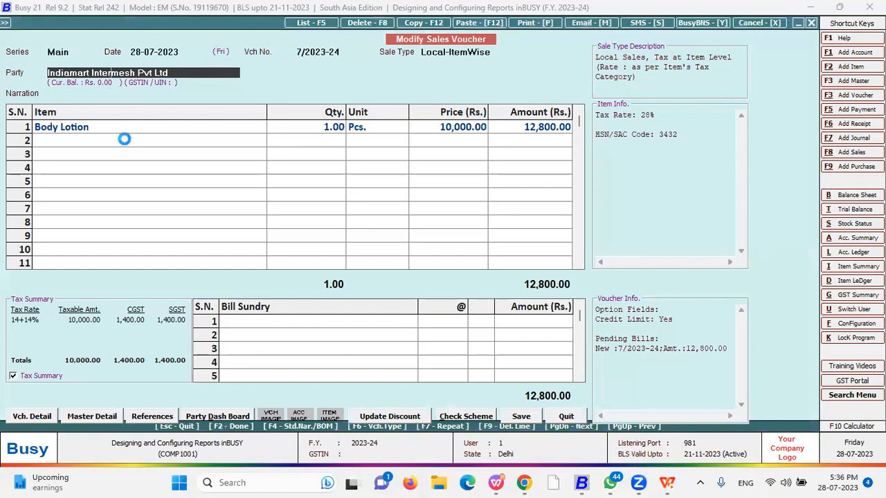
Enter the party's e-mail address in the Indiamart Intermesh account and save the account
key("alt+m")
left_click(82, 296)
key("F2")
key("Return")
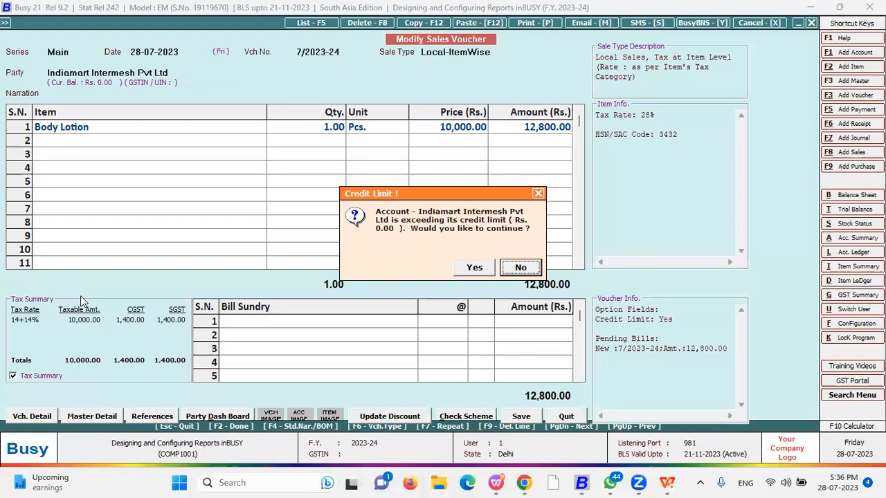
Save the sales voucher past the credit-limit warning, skip printing, and quit back
key("Return")
key("Return")
key("y")
key("Return")
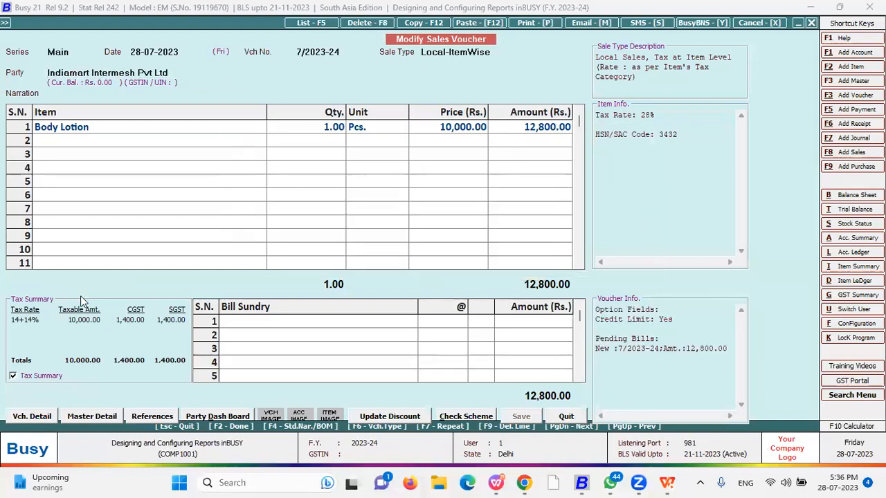
key("n")
key("Escape")
key("n")
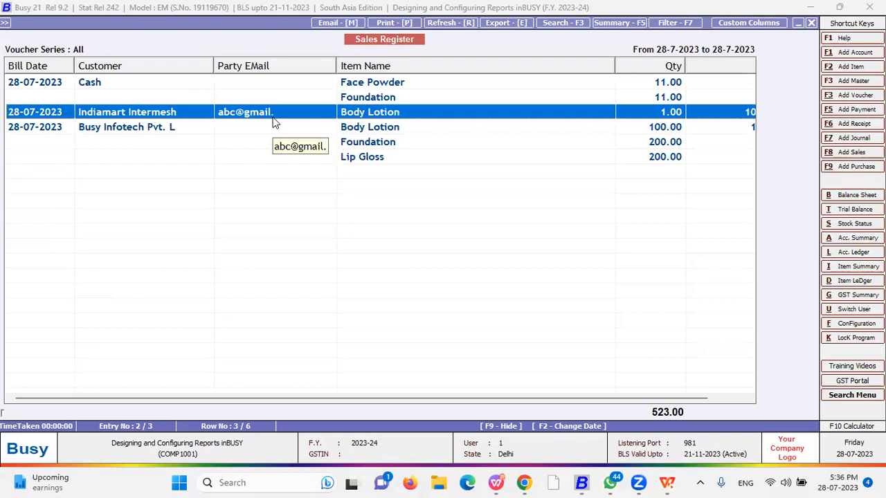
Close the Sales Register and move to the Inventory Books columnar registers
key("Escape")
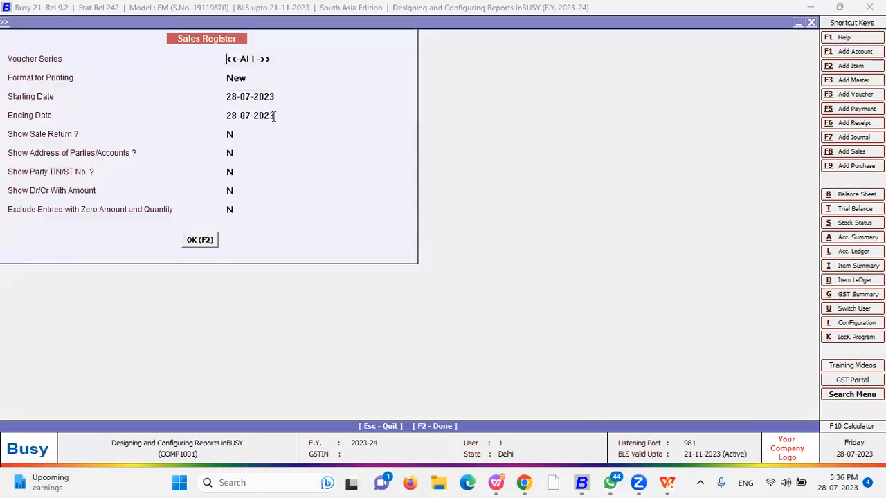
key("Escape")
left_click(274, 122)
key("Escape")
key("Escape")
key("Down")
key("Down")
key("Down")
key("Down")
key("Down")
key("Down")
key("Down")
key("Down")
key("Up")
key("Right")
key("Down")
key("Down")
key("Down")
key("Down")
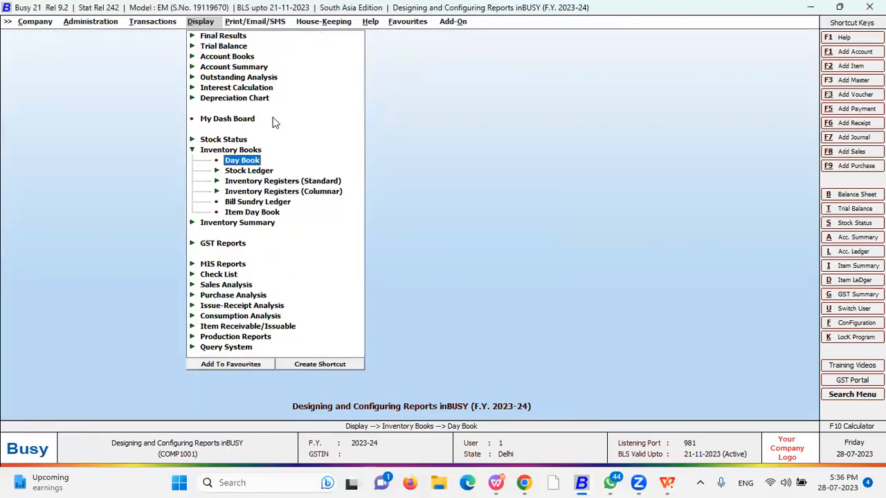
key("Down")
View the inventory columnar Sales Register for all parties and all voucher series
key("Return")
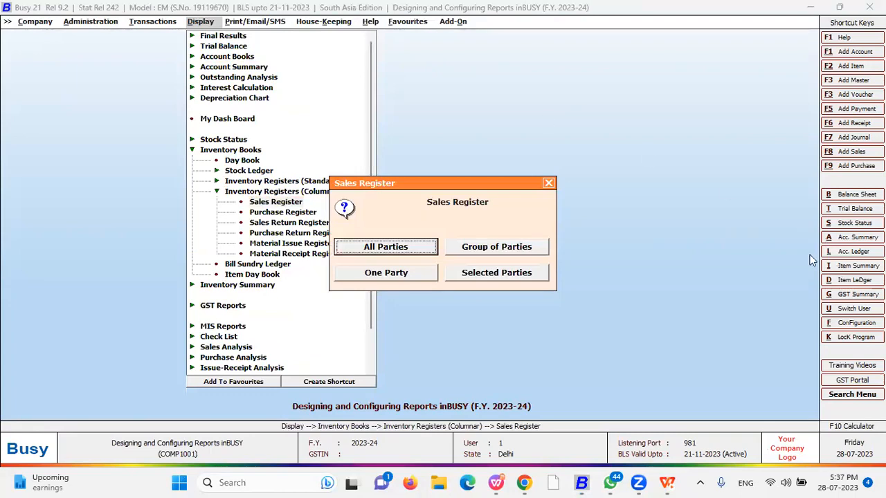
left_click(430, 250)
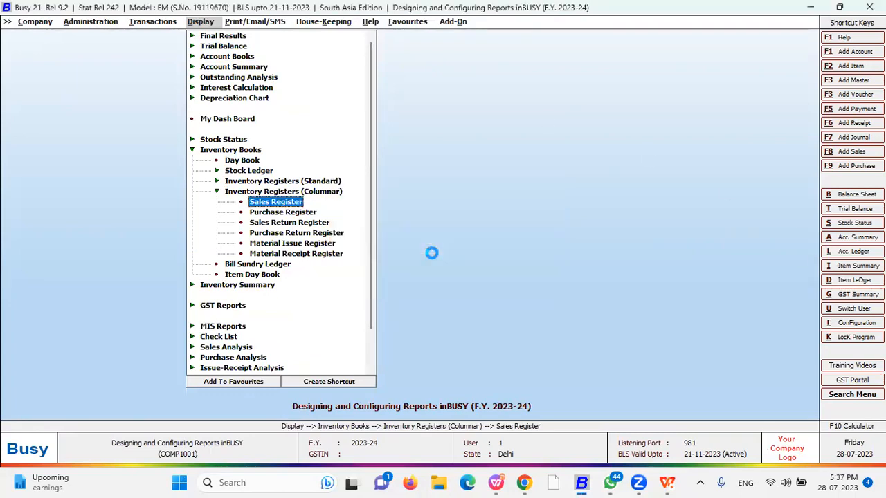
key("Return")
key("Return")
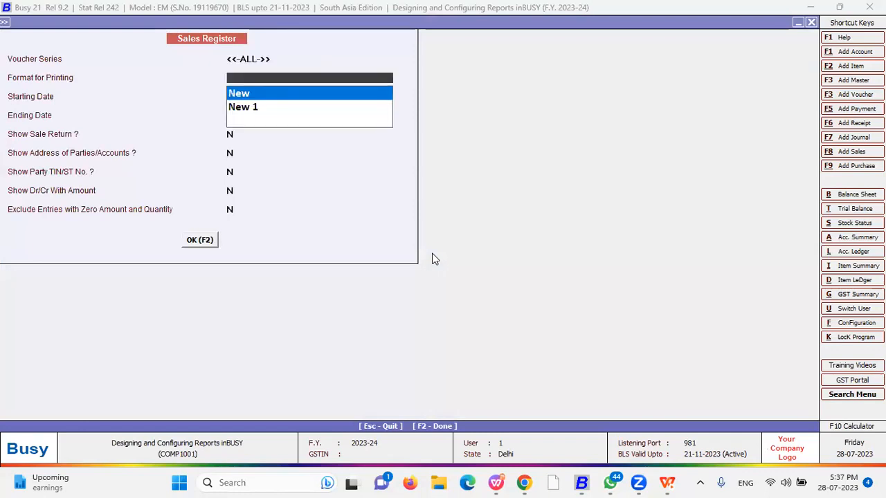
key("F2")
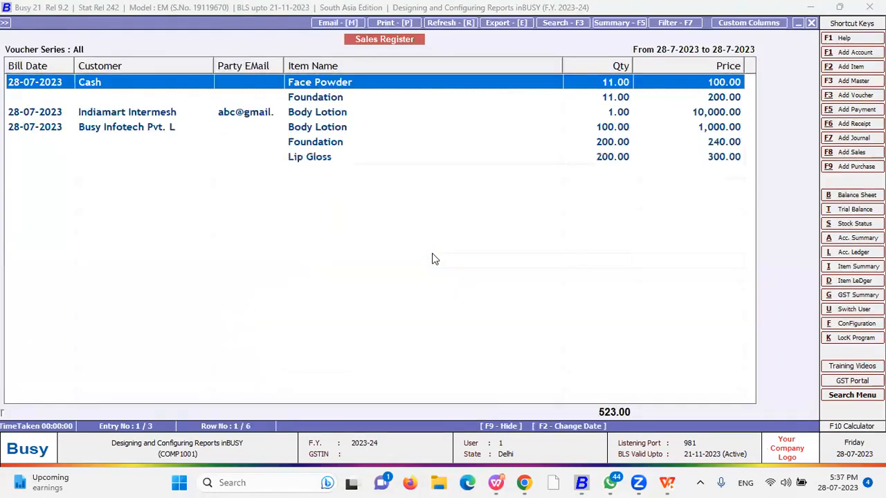
Close the register and its options, moving back up toward the account reports
key("Escape")
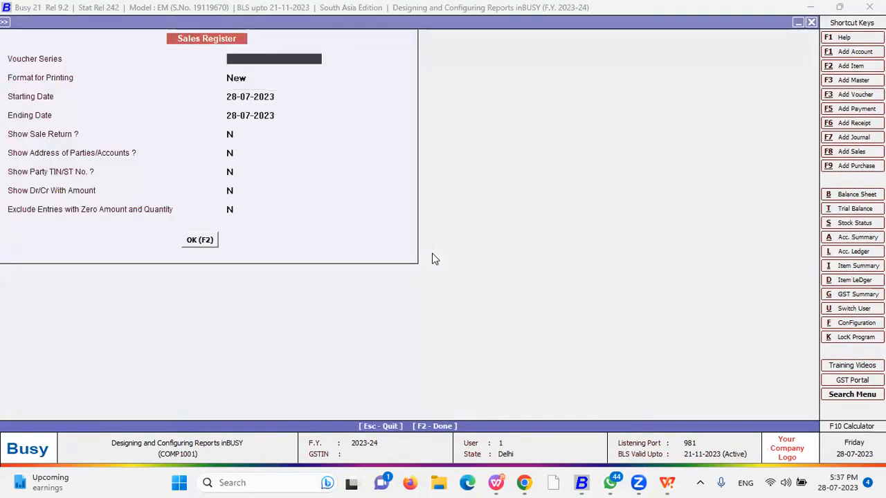
key("Escape")
key("Escape")
key("Escape")
key("Down")
key("Down")
key("Up")
key("Up")
key("Up")
key("Up")
key("Up")
key("Up")
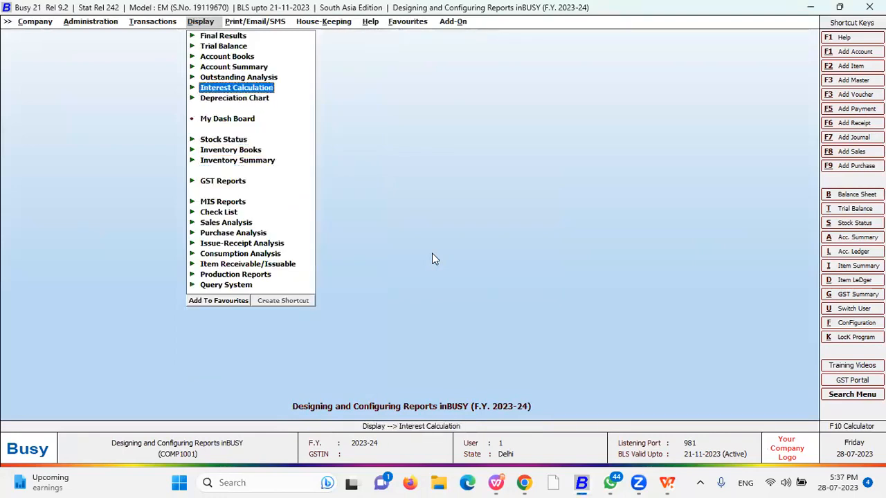
Show the Multiple Column Cash/Bank Book for 28-07-2023 with default dates
key("Up")
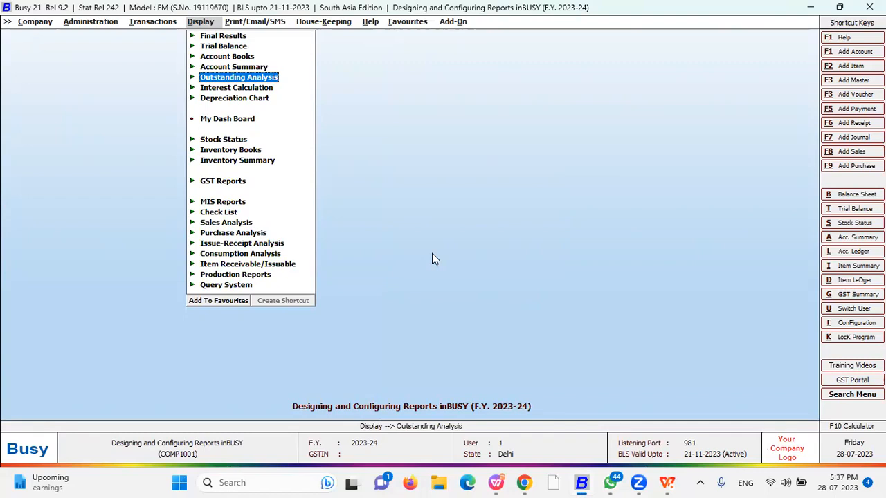
key("Up")
key("Up")
key("Return")
key("Down")
key("Down")
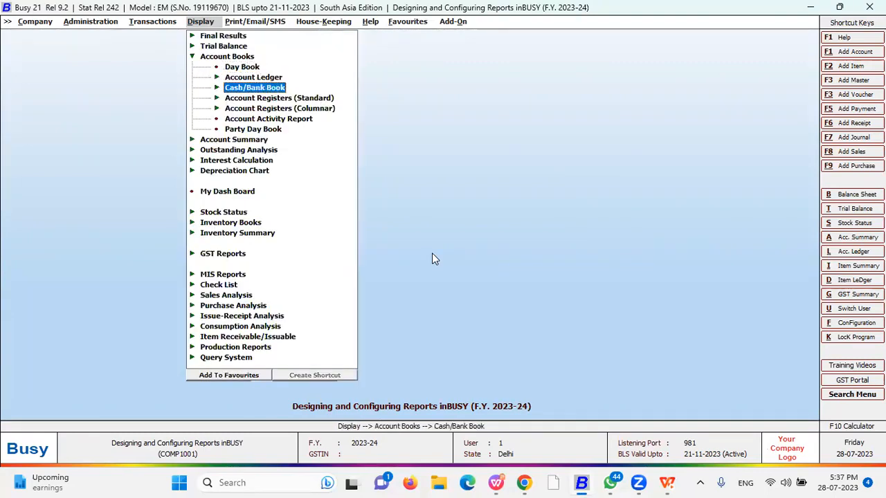
key("Return")
key("Down")
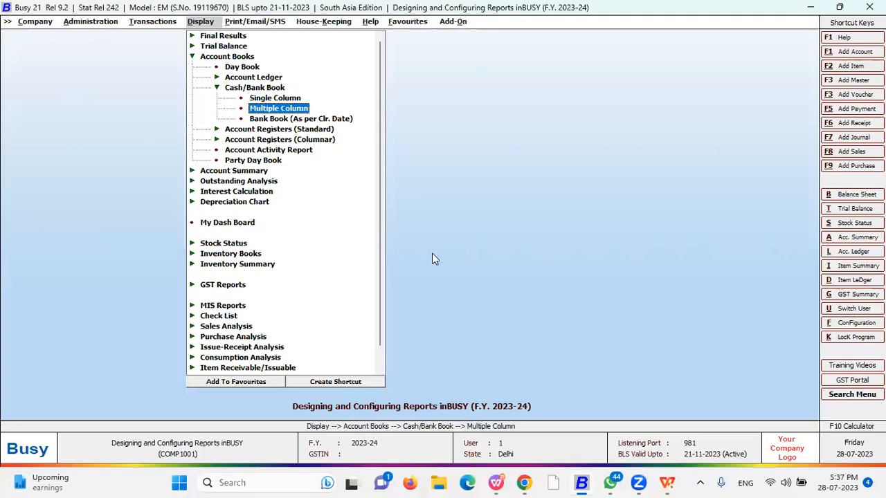
key("Return")
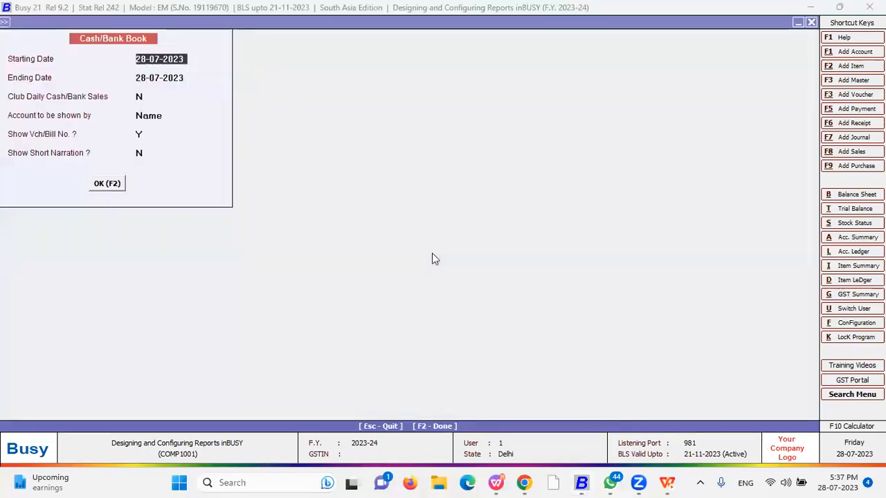
key("F2")
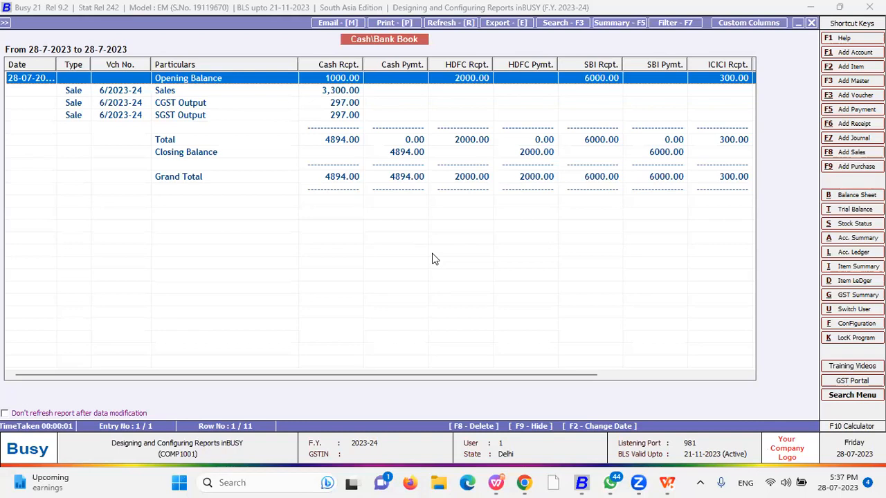
Choose the As it is From Grid print option, then close the Cash/Bank Book
key("alt+p")
key("Right")
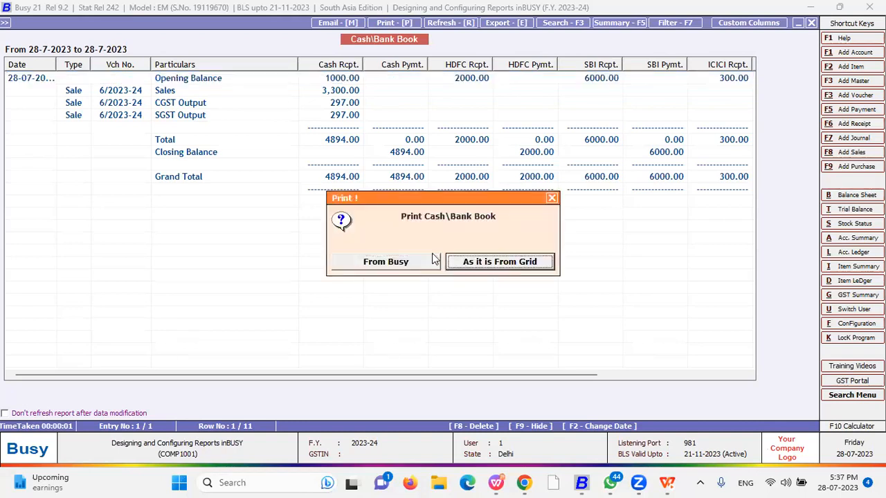
key("Return")
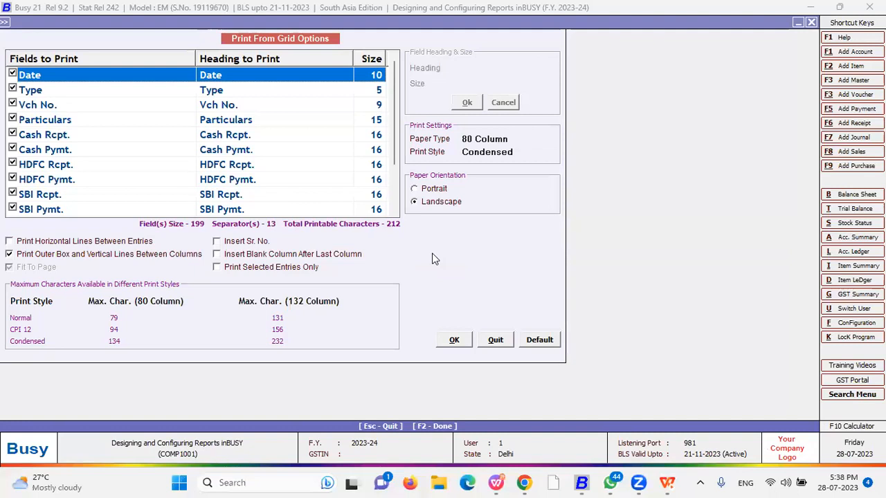
key("F2")
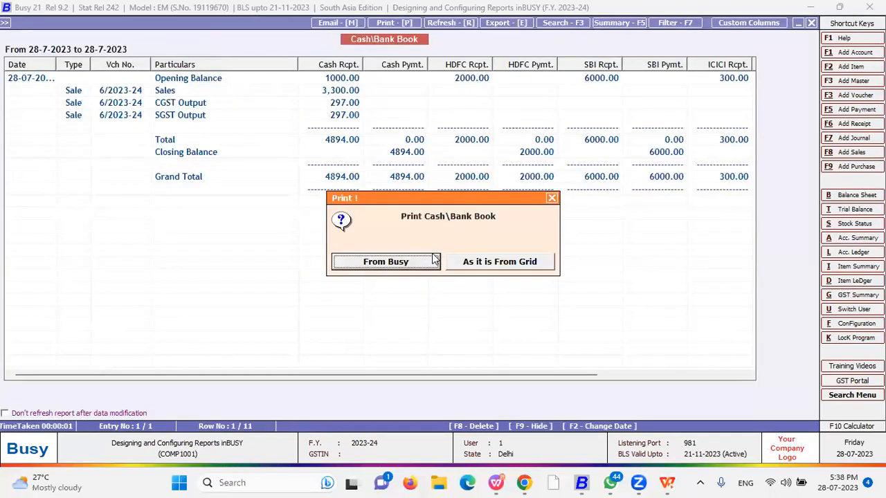
key("Escape")
key("Escape")
key("Escape")
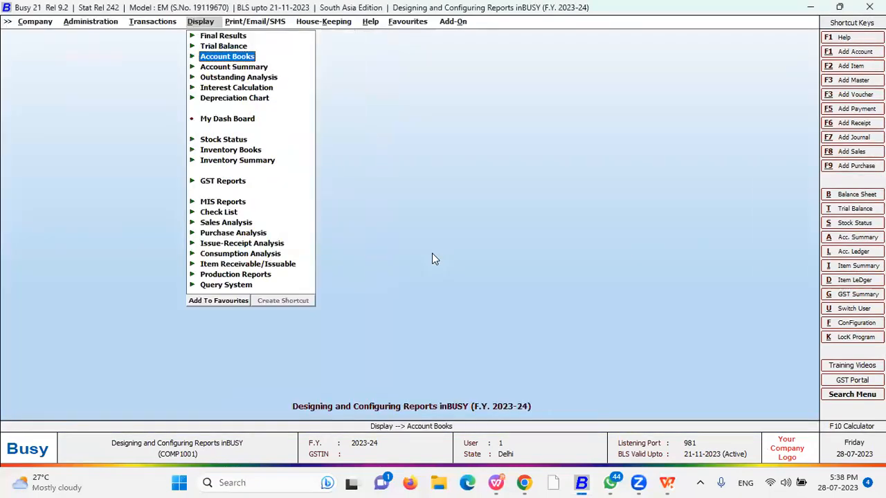
Load the Item-wise Columnar (Auto Configured) sales analysis with columns for all parties
key("Down")
key("Down")
key("Down")
key("Down")
key("Down")
key("Down")
key("Down")
key("Down")
key("Down")
key("Down")
key("Down")
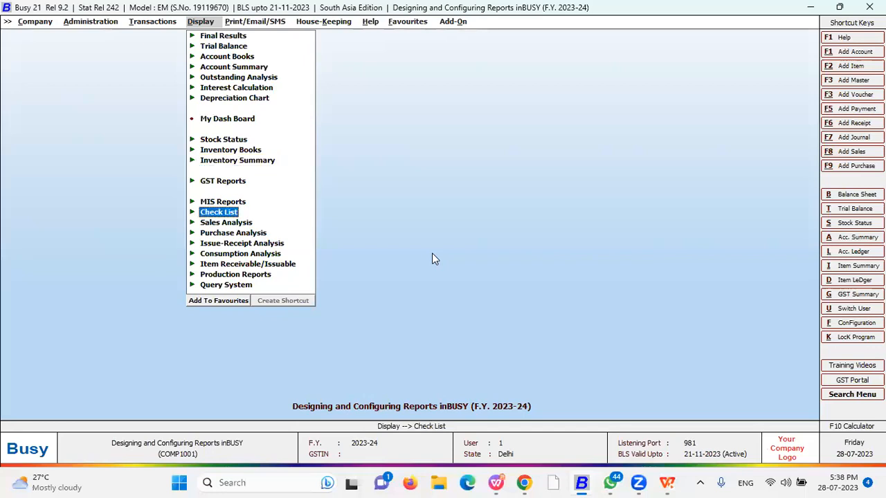
left_click(223, 214)
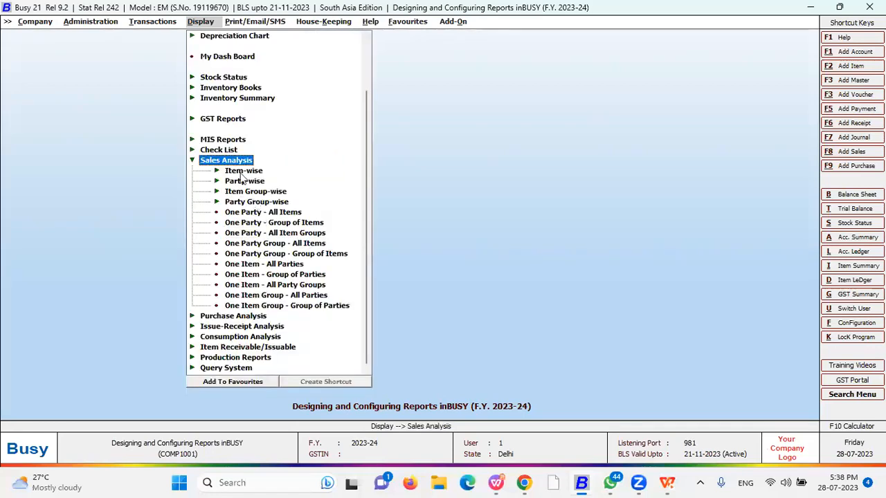
key("Down")
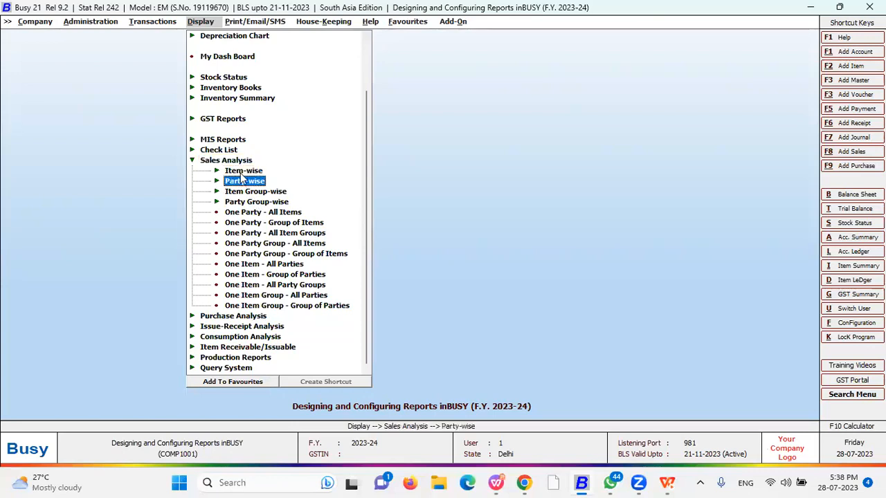
key("Return")
key("Down")
key("Down")
key("Down")
key("Down")
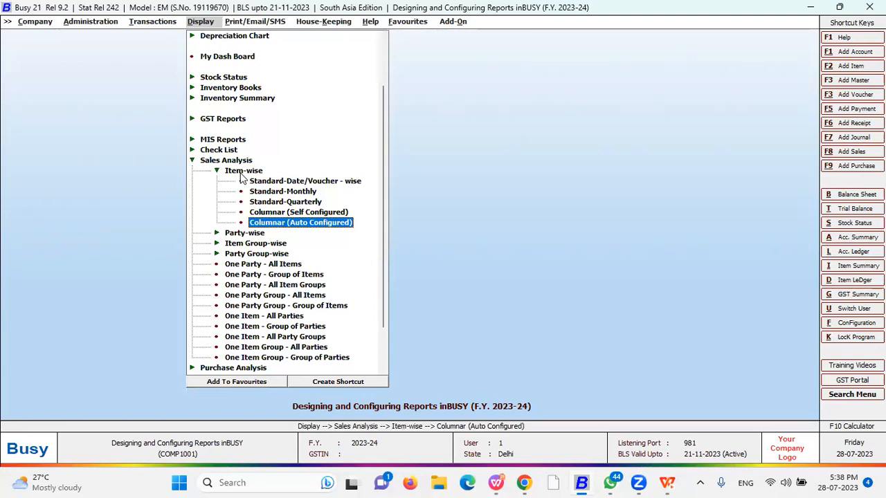
key("Up")
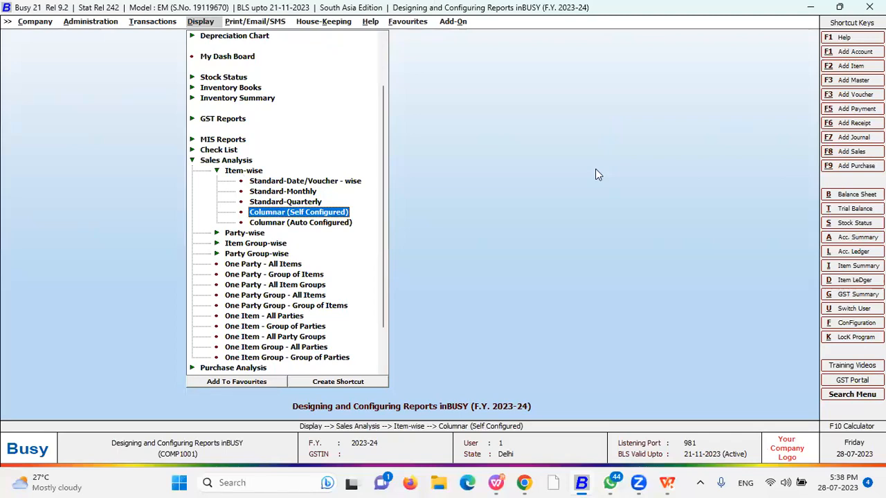
key("Down")
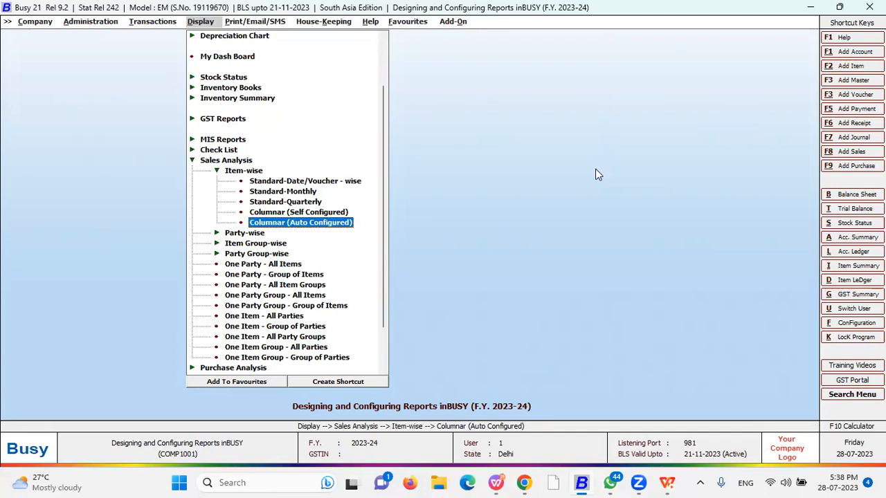
key("Return")
key("Return")
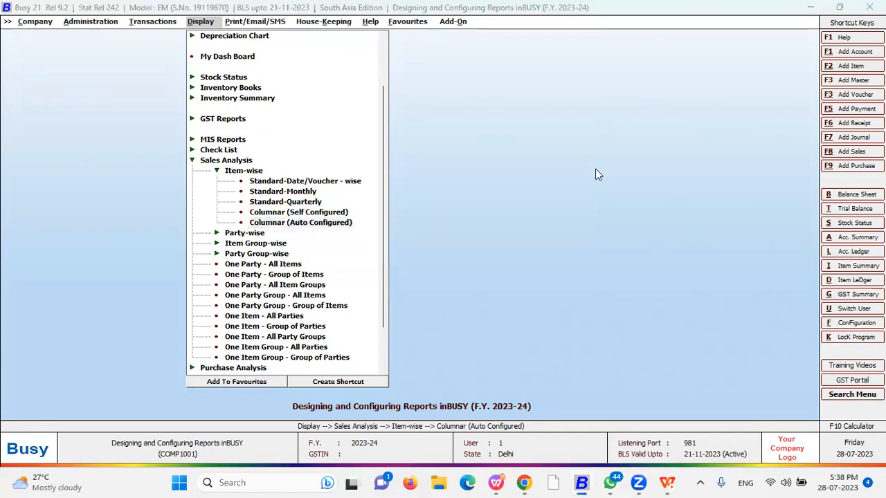
key("Return")
key("Escape")
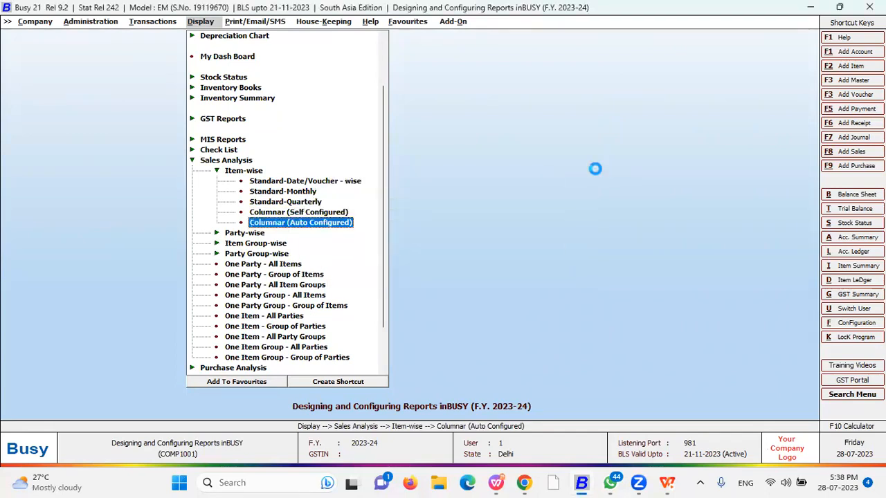
key("Return")
key("F2")
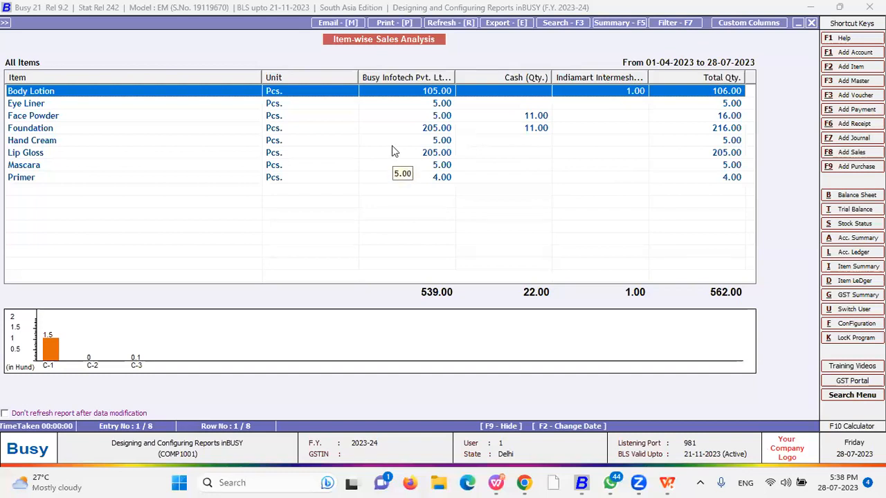
Enlarge the Body Lotion chart into full line, pie and bar graphs, then back out
left_click(185, 342)
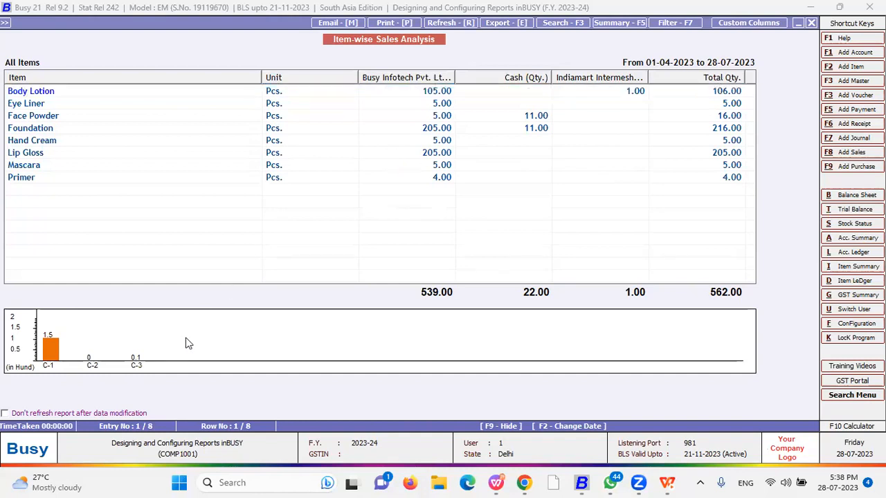
double_click(187, 338)
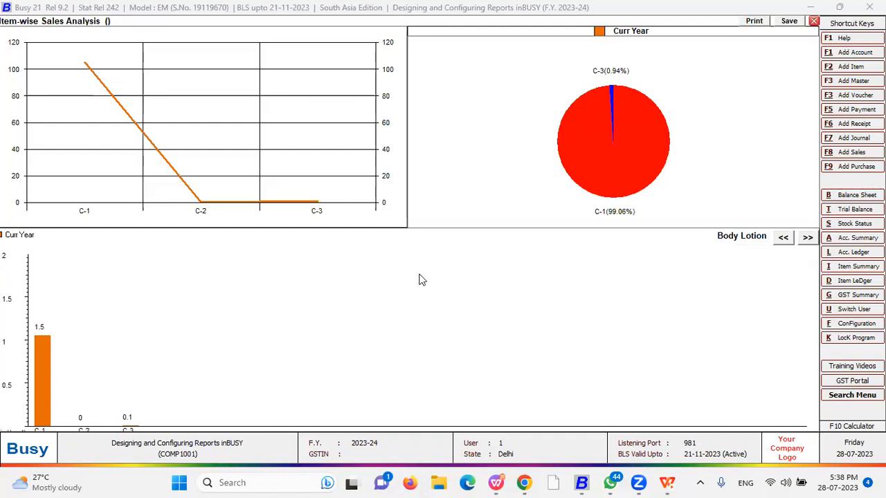
key("Escape")
key("Escape")
key("Escape")
key("Escape")
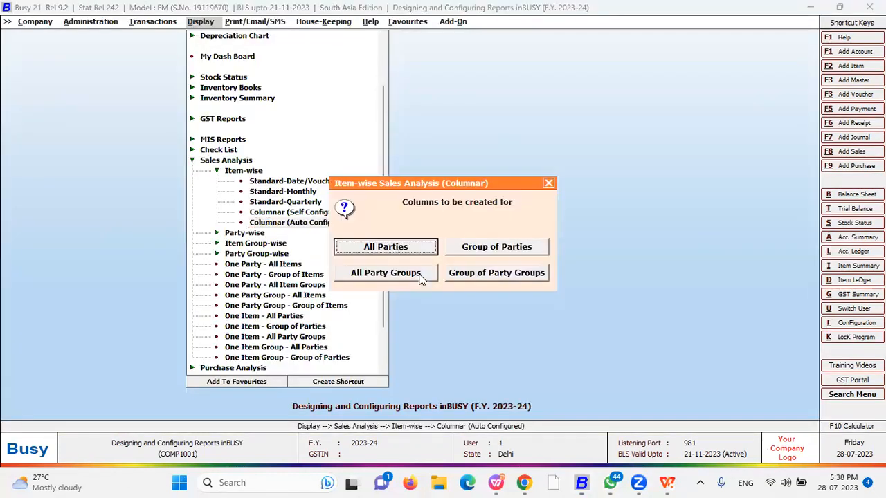
Try Item-wise Columnar (Self Configured) and dismiss its No Format Defined message
key("Escape")
key("Escape")
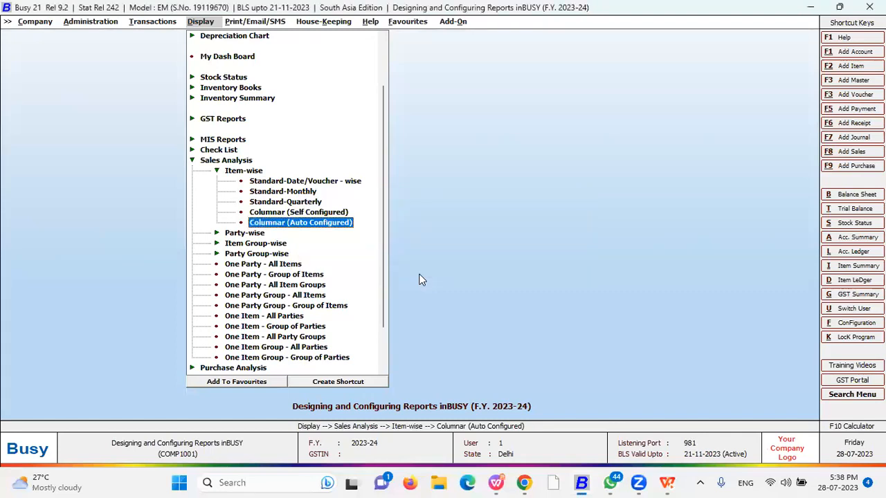
key("Up")
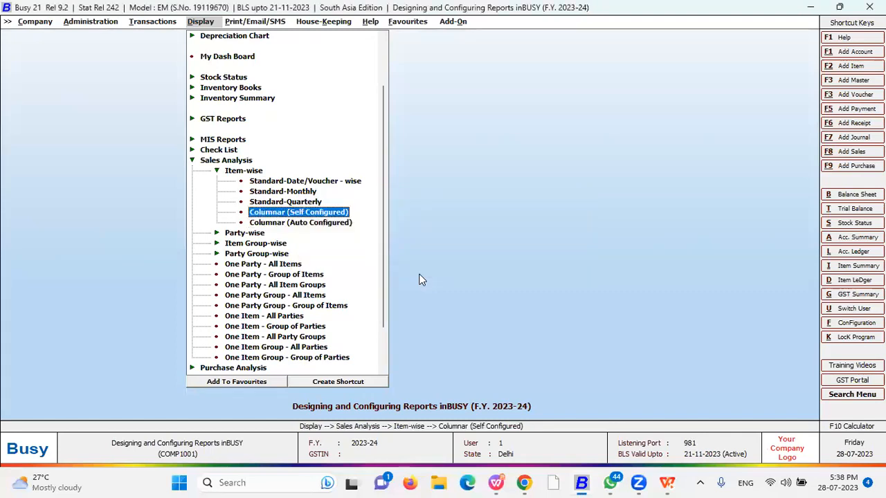
key("Return")
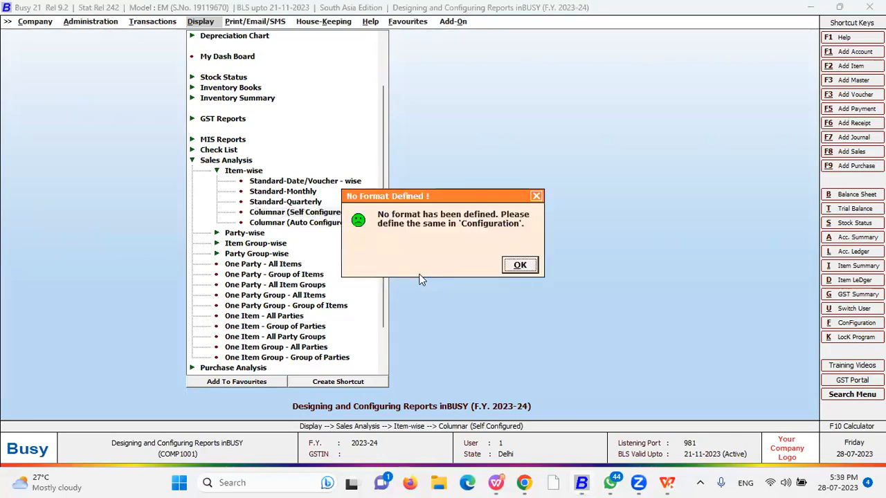
key("Return")
Open Party-wise Columnar (Self Configured) sales analysis with the default parties choice
key("Escape")
key("Down")
key("Return")
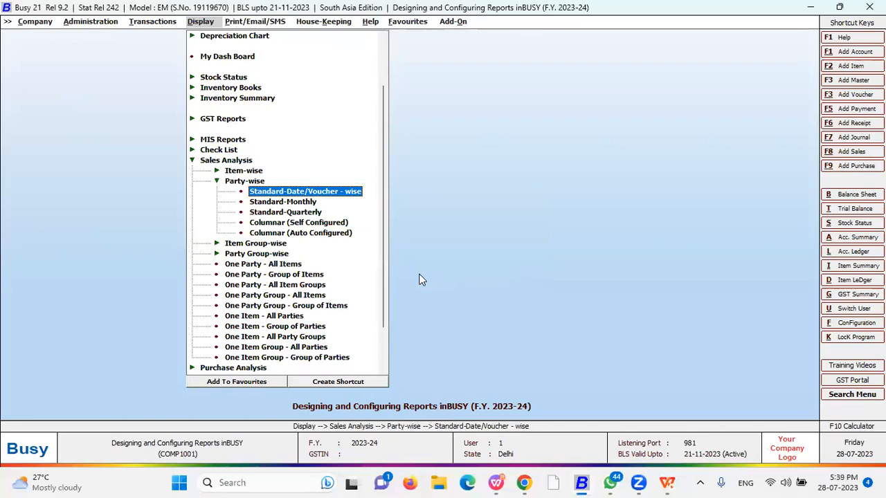
key("Down")
key("Down")
key("Down")
key("Down")
key("Up")
key("Down")
key("Up")
key("Return")
key("Return")
key("Escape")
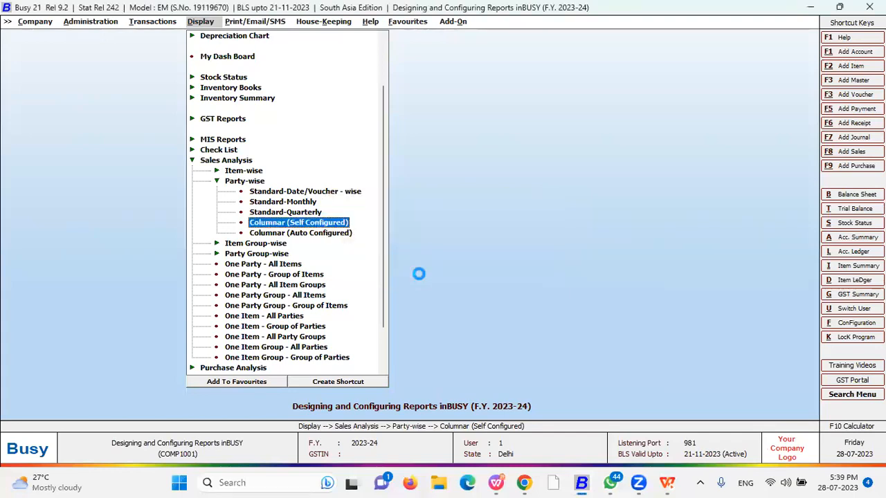
Keep New as the print format to load the Party-wise Sales Analysis
key("Return")
key("Return")
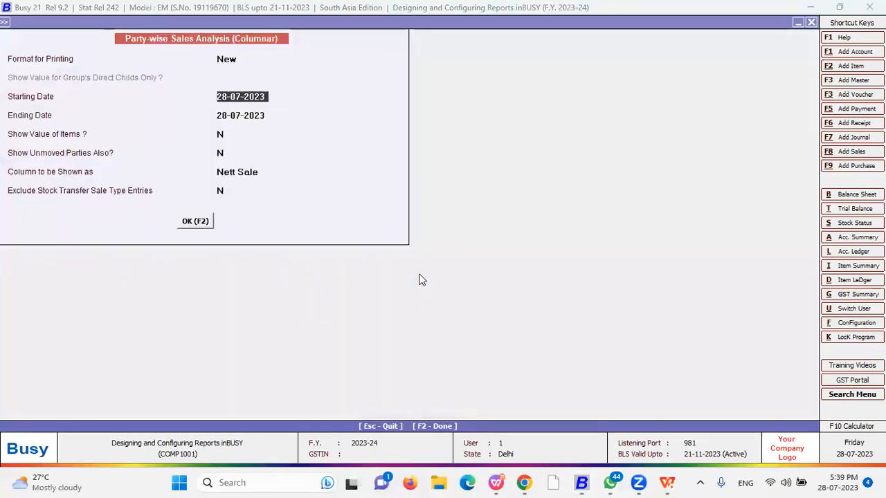
key("Up")
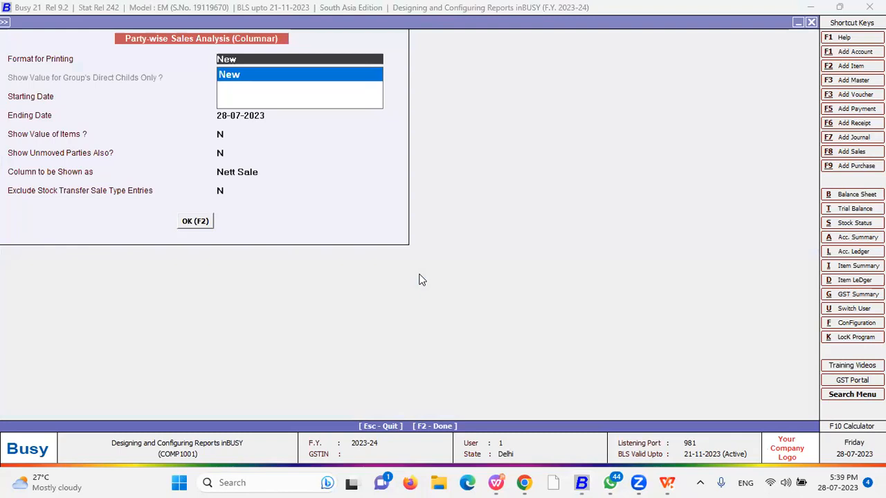
key("Return")
key("Return")
key("Return")
key("Return")
key("Return")
key("Return")
key("Return")
key("Return")
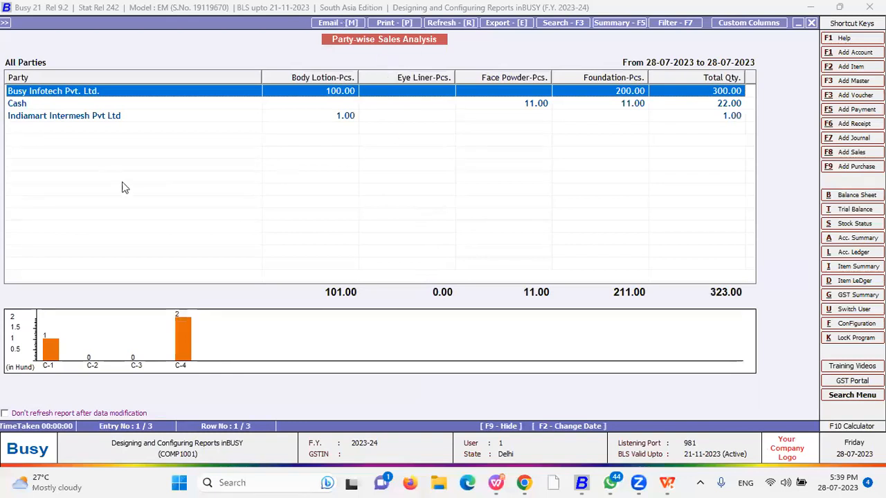
View the party-wise sales graphs, then close the 323.00-piece report and collapse the list
left_click(260, 331)
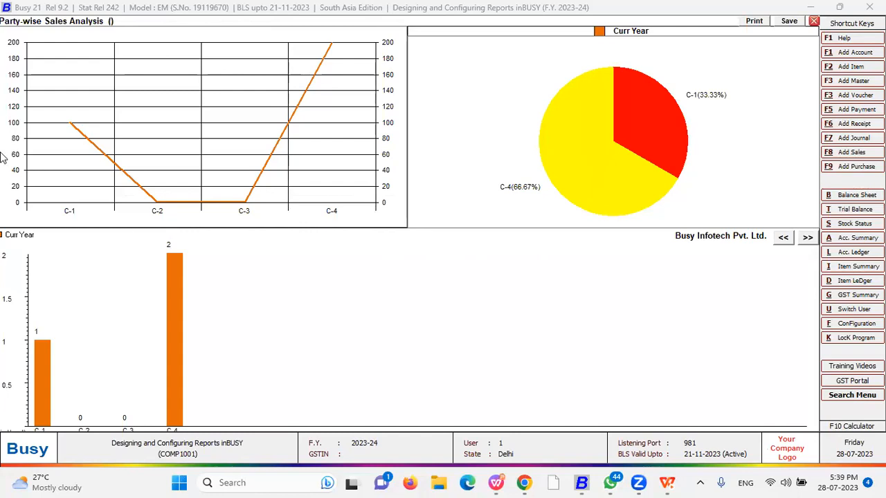
key("Escape")
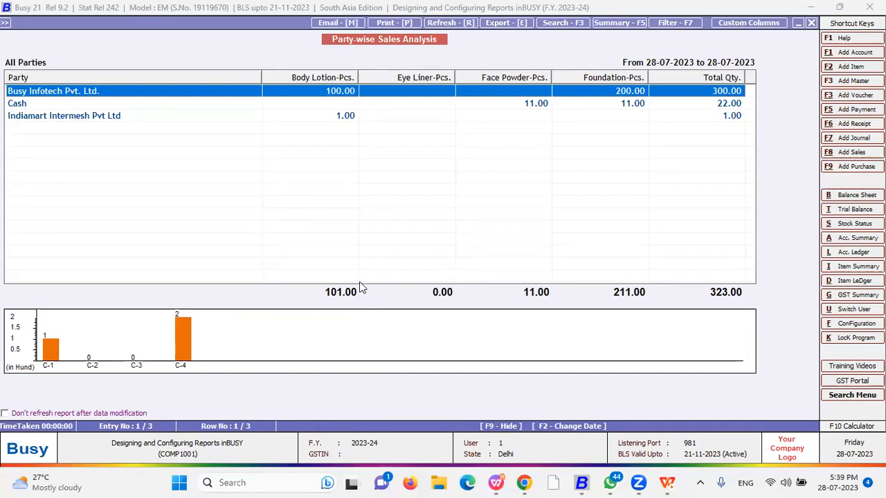
key("Escape")
key("Escape")
key("Escape")
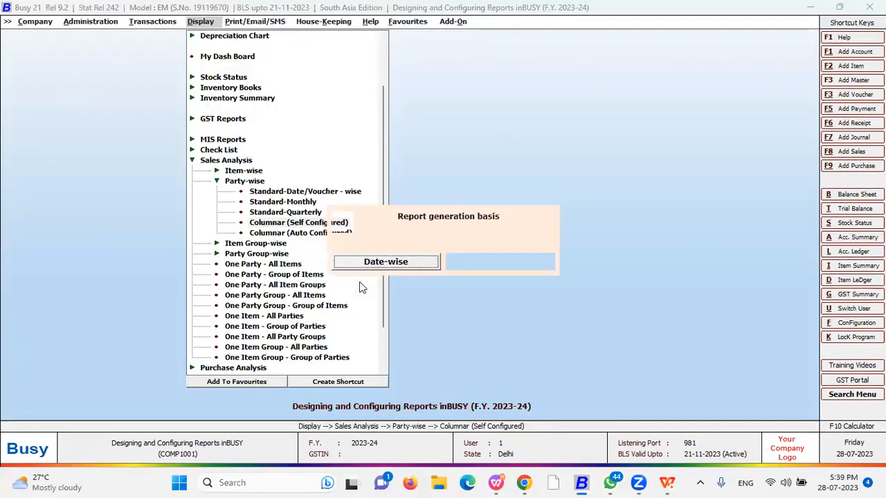
key("Escape")
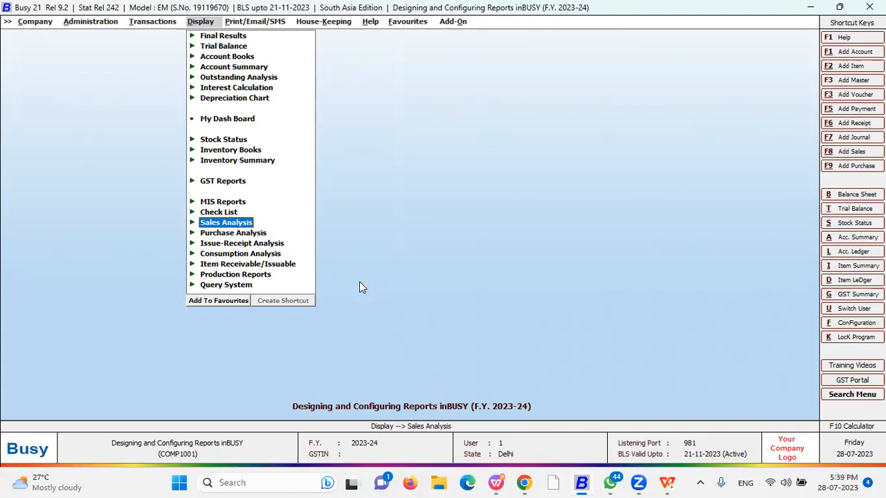
Open Letters Text Configuration under Administration > Configuration
key("Left")
key("Left")
key("Return")
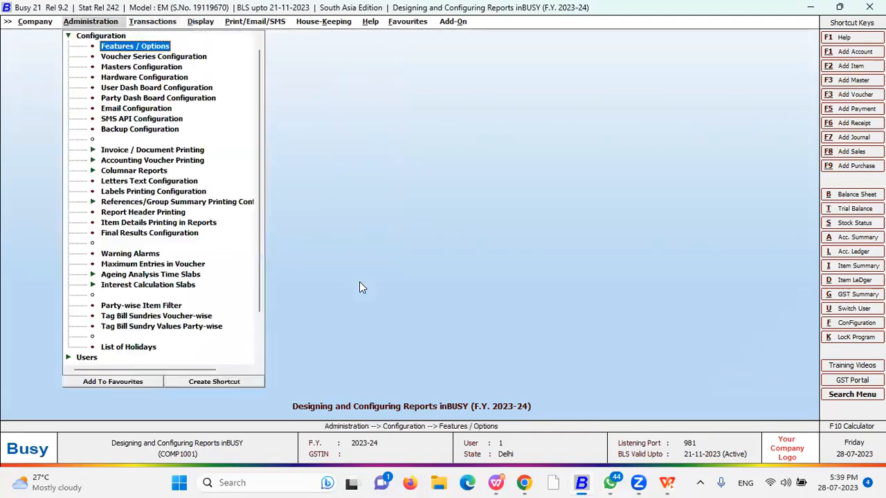
key("Down")
key("Down")
key("Down")
key("Down")
key("Down")
key("Down")
key("Down")
key("Down")
key("Down")
key("Down")
key("Down")
key("Down")
key("Down")
key("Down")
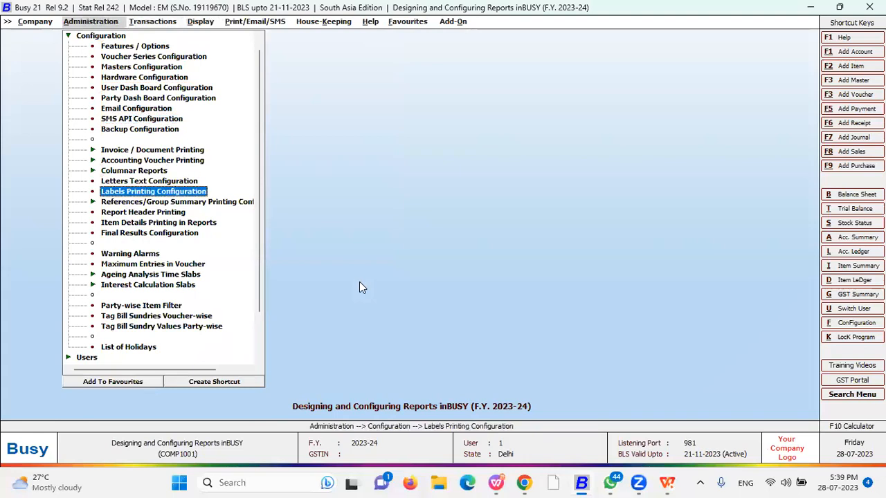
key("Up")
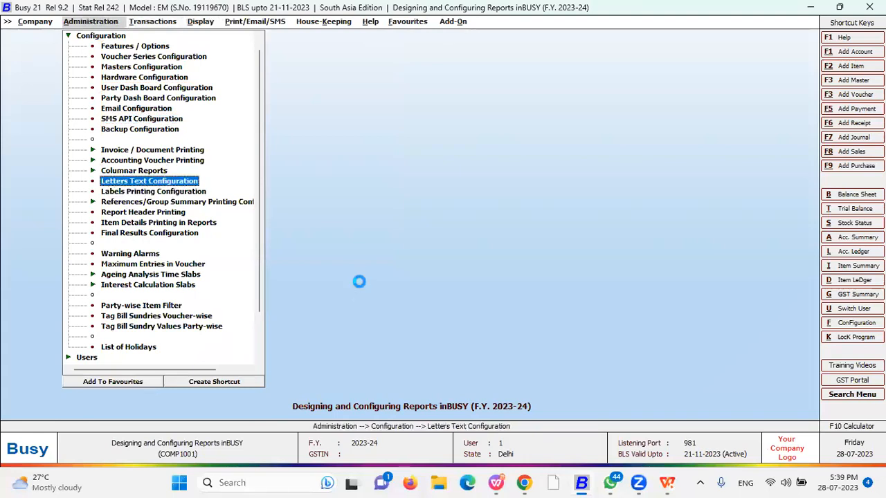
key("Return")
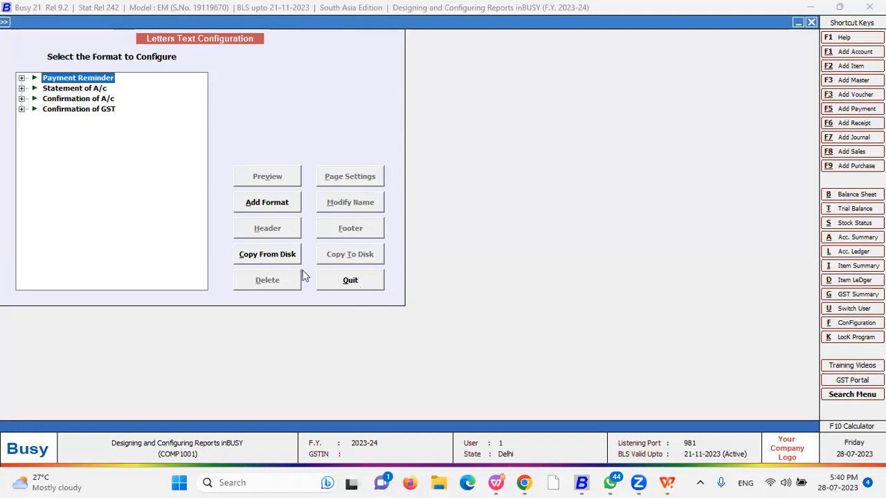
key("Escape")
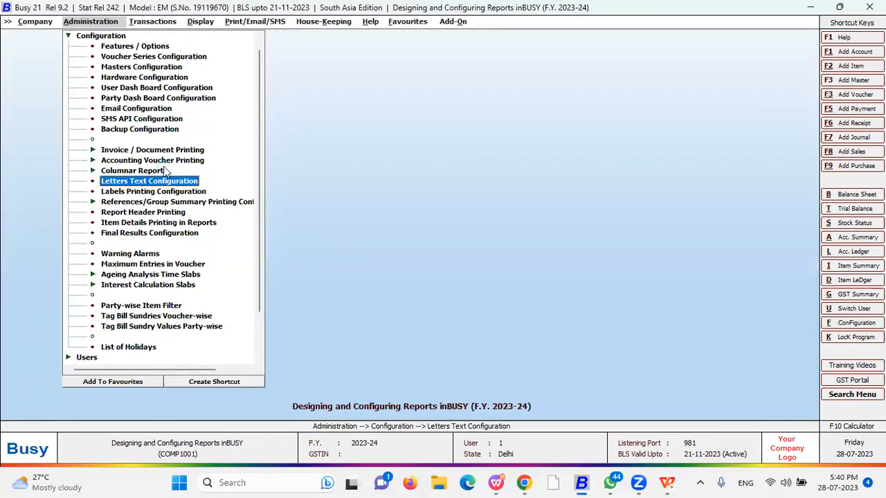
key("Return")
Cancel adding a new Payment Reminder format and open page settings for format A
key("Right")
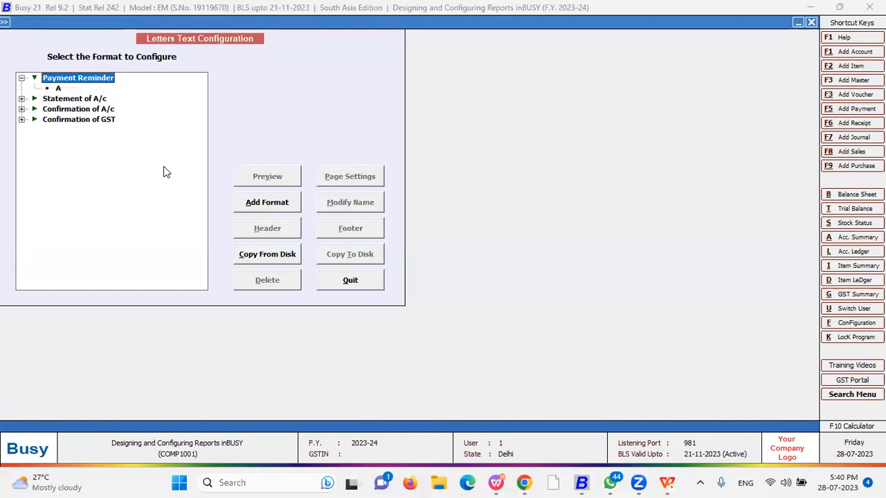
key("Down")
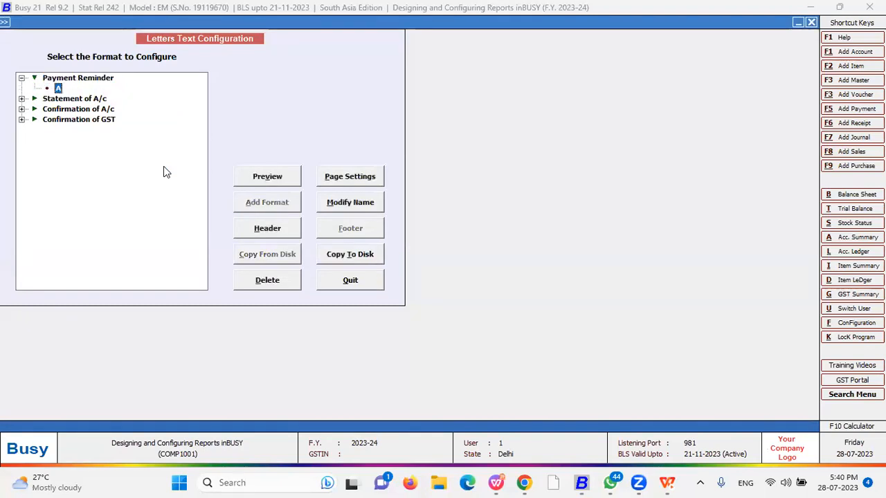
key("Up")
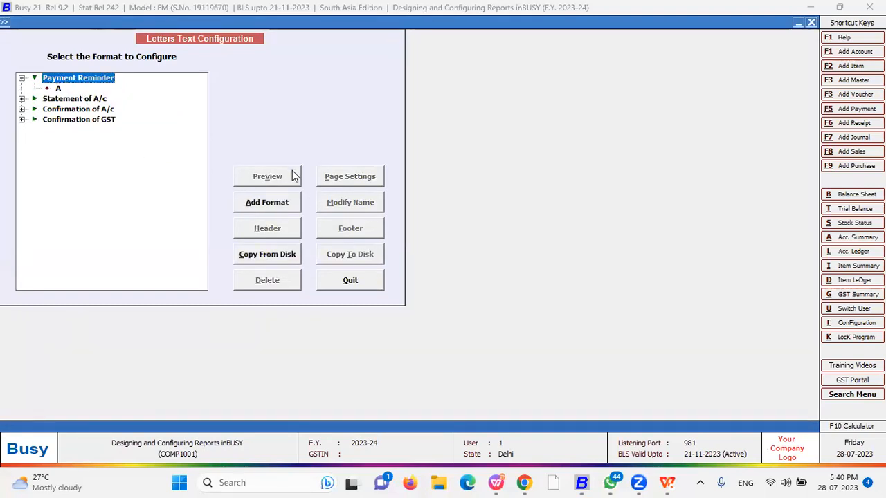
left_click(269, 203)
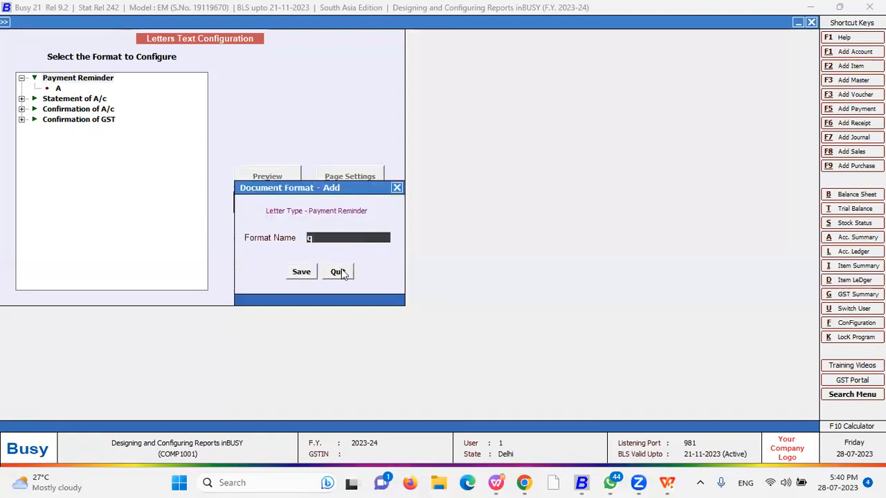
left_click(339, 272)
left_click(57, 89)
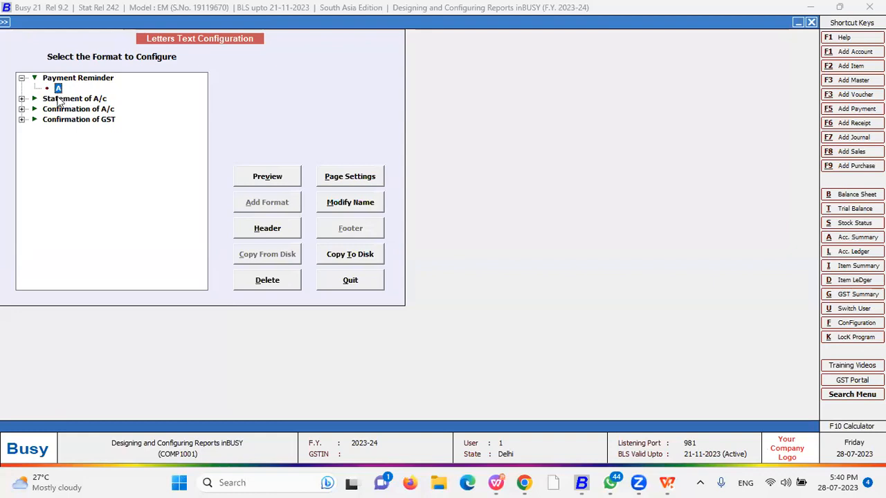
left_click(350, 183)
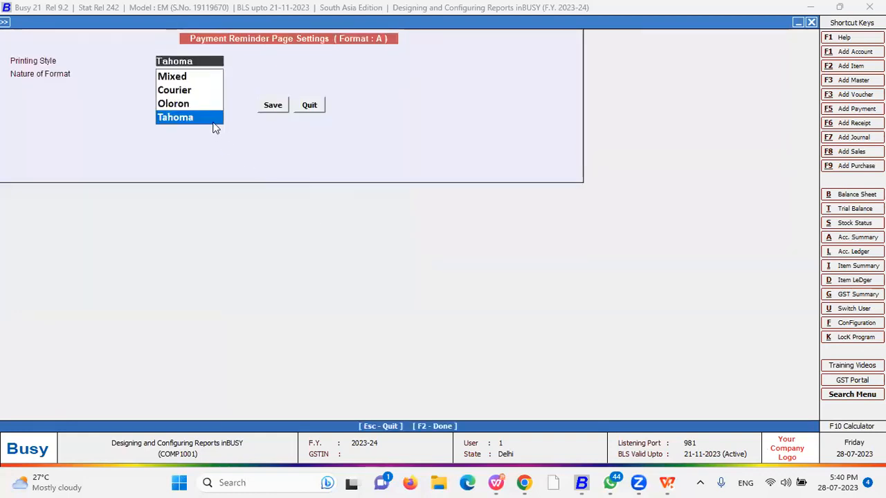
key("Up")
key("Up")
key("Up")
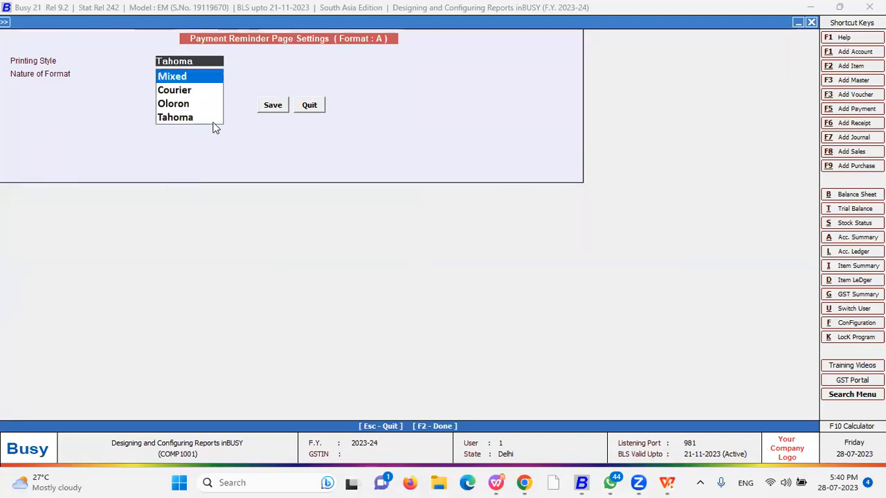
key("Down")
key("Down")
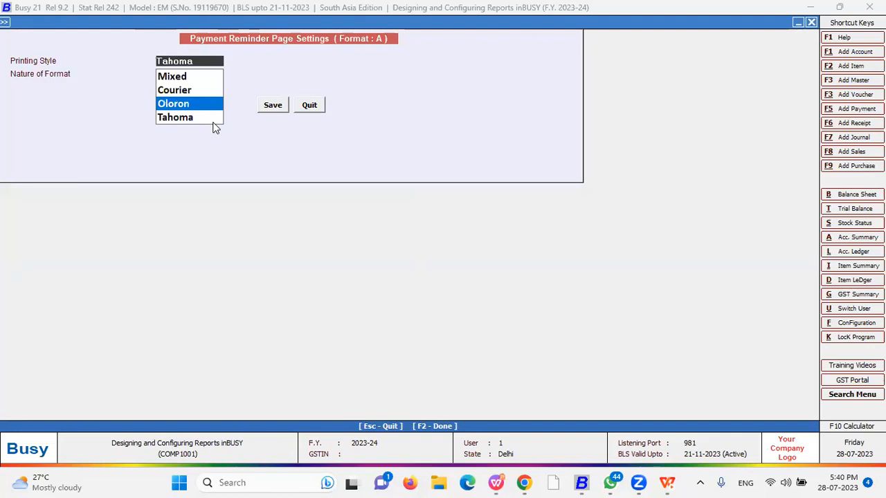
key("Down")
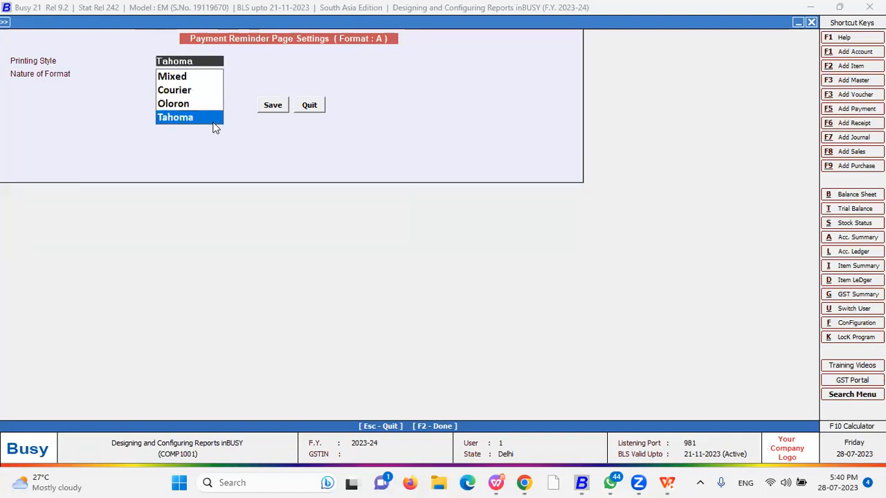
key("Return")
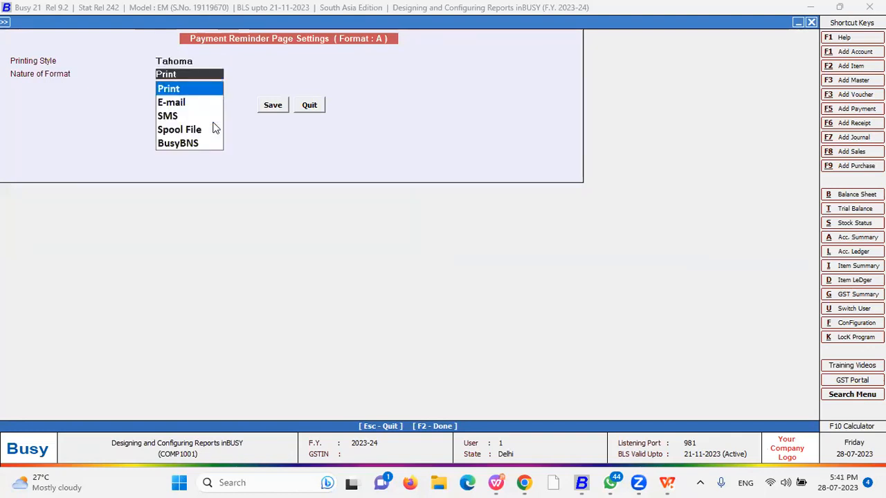
key("Return")
key("Up")
key("Down")
key("Down")
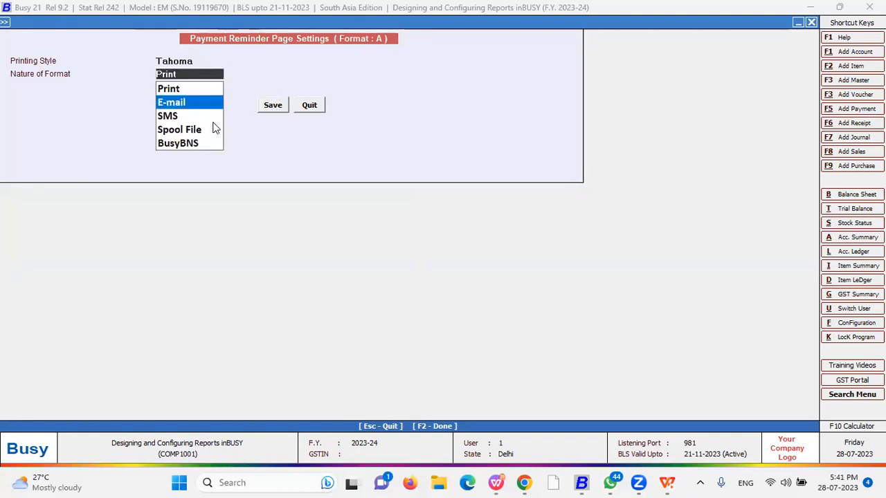
key("Up")
key("Down")
key("Down")
key("Down")
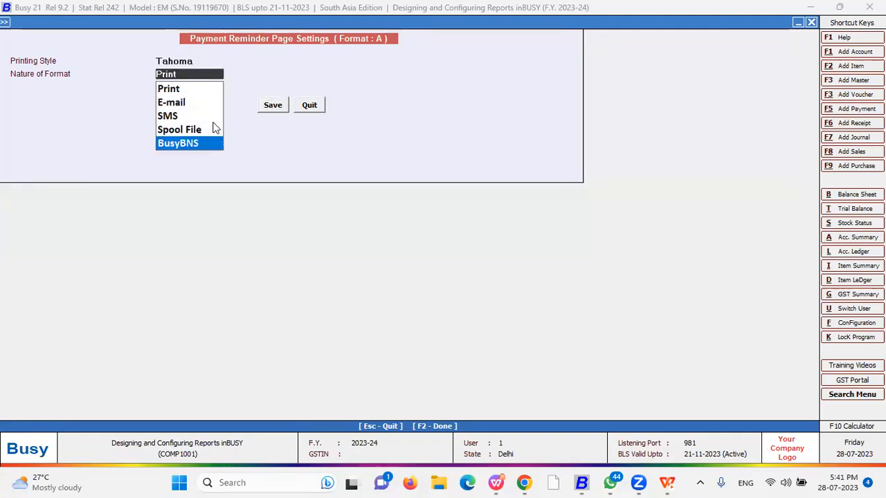
key("Up")
key("Up")
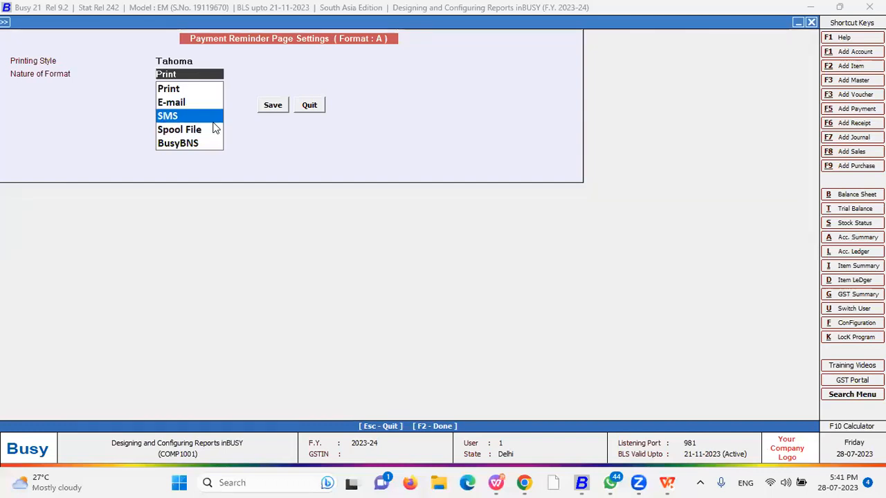
key("Up")
key("Up")
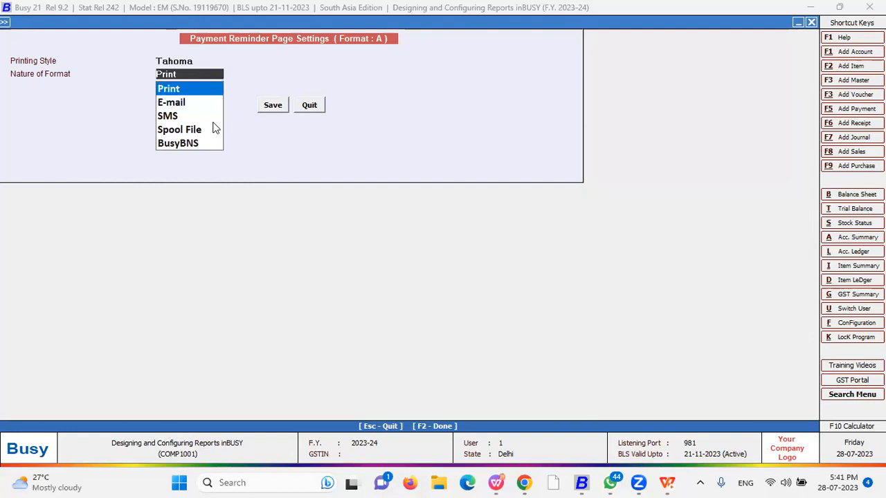
key("Return")
key("Return")
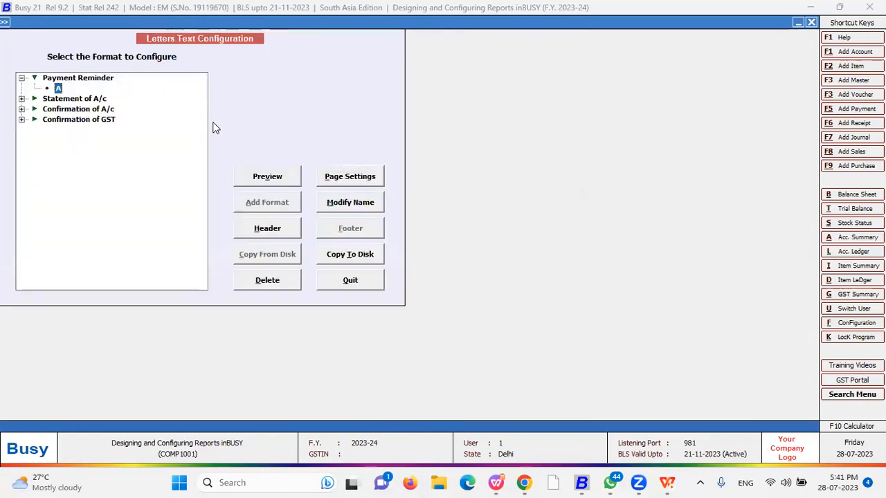
Clear the entire Payment Reminder format A letter script
left_click(282, 239)
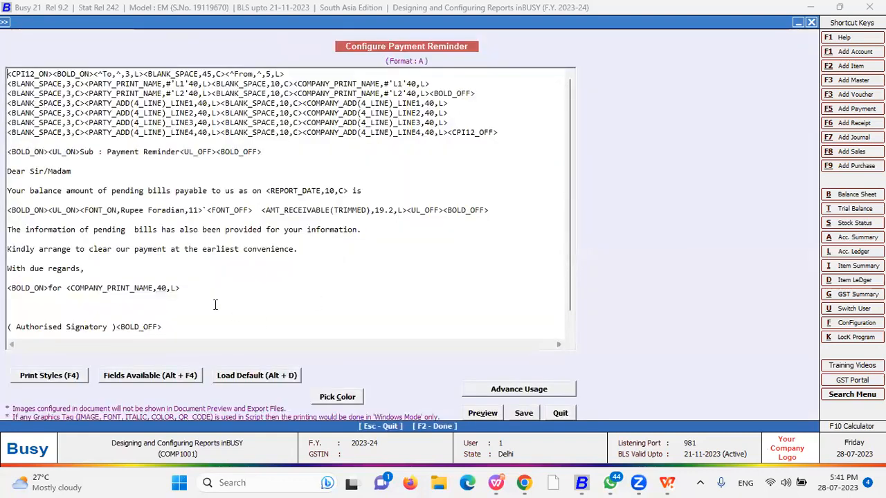
scroll(178, 312, "down", 1)
left_click_drag(177, 312, 40, 87)
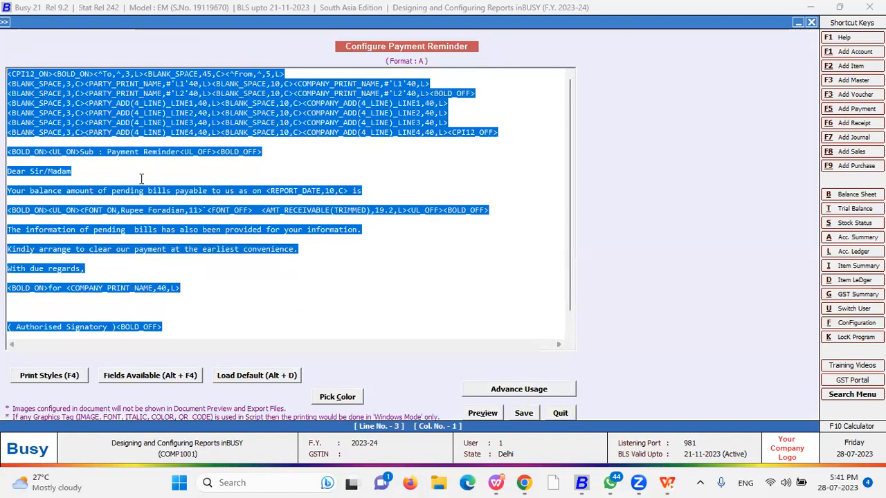
key("Delete")
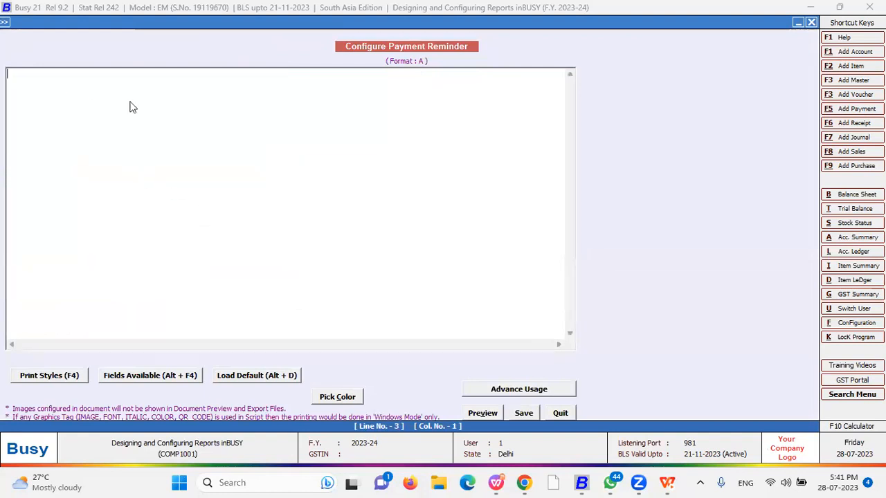
Start loading the default letter text, confirming the current text will be discarded
key("alt+F4")
key("Escape")
left_click(255, 379)
left_click(473, 269)
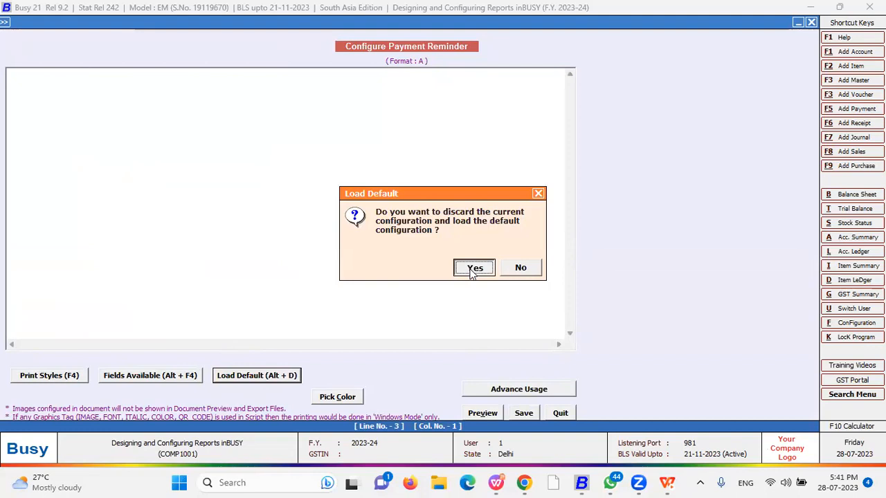
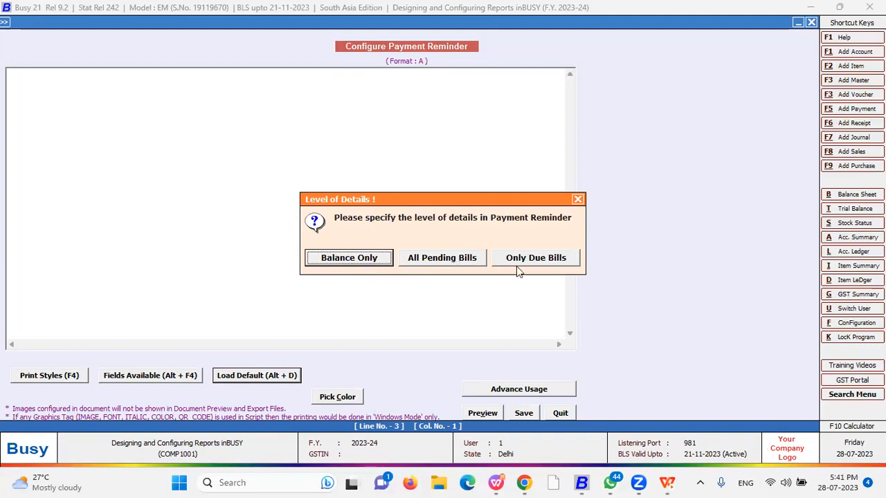
Load the default letter text with All Pending Bills and place the cursor in the salutation
left_click(443, 263)
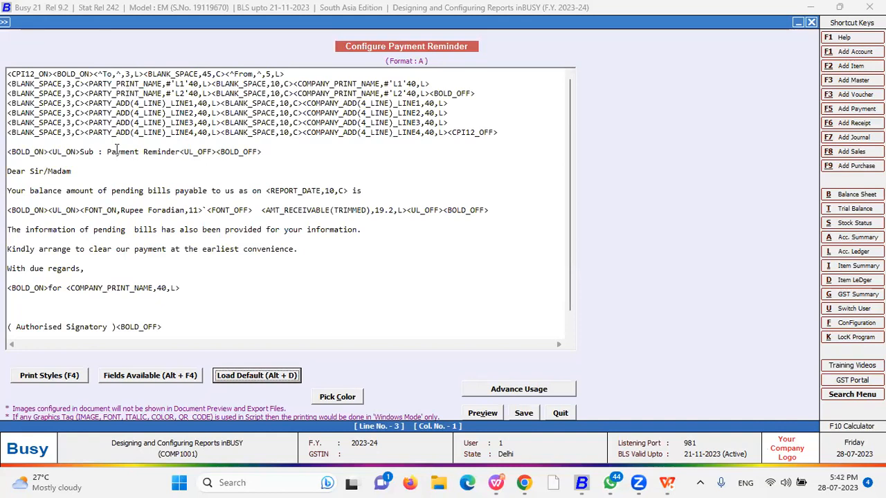
left_click(78, 170)
Reword the salutation 'Dear Sir/Madam' to 'Dear Valued Customer,'
left_click_drag(78, 170, 29, 171)
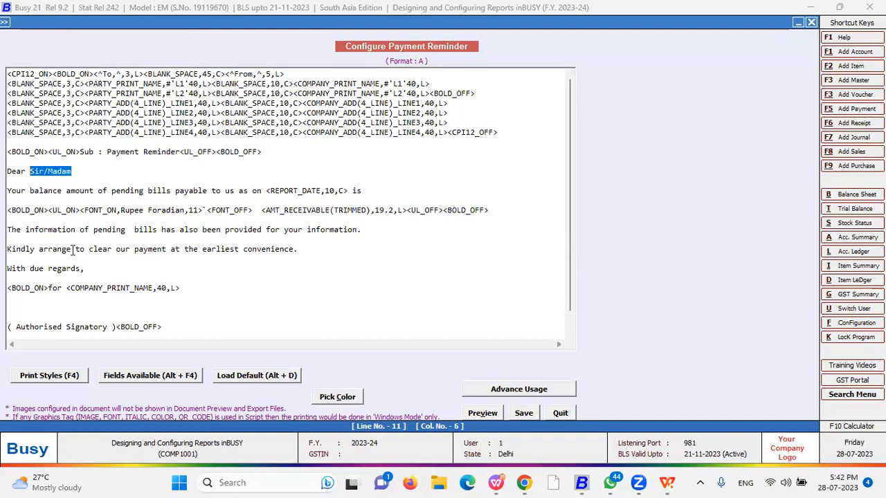
type("Cus")
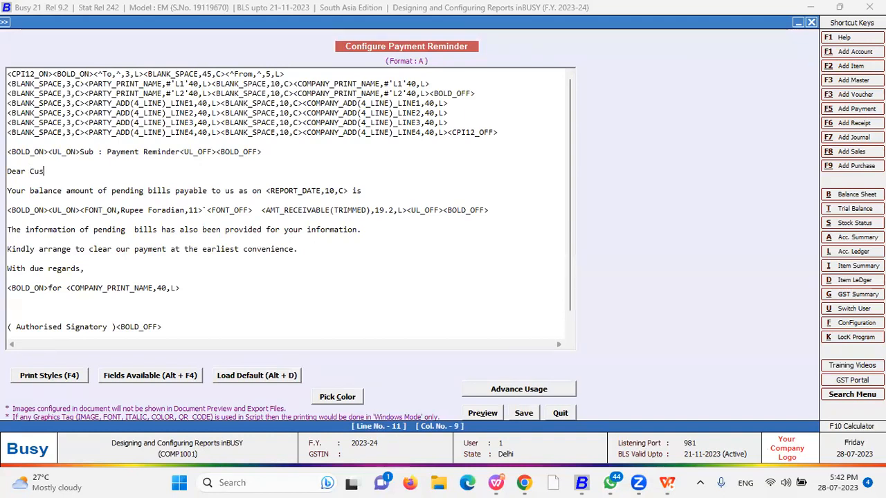
type("tomer,")
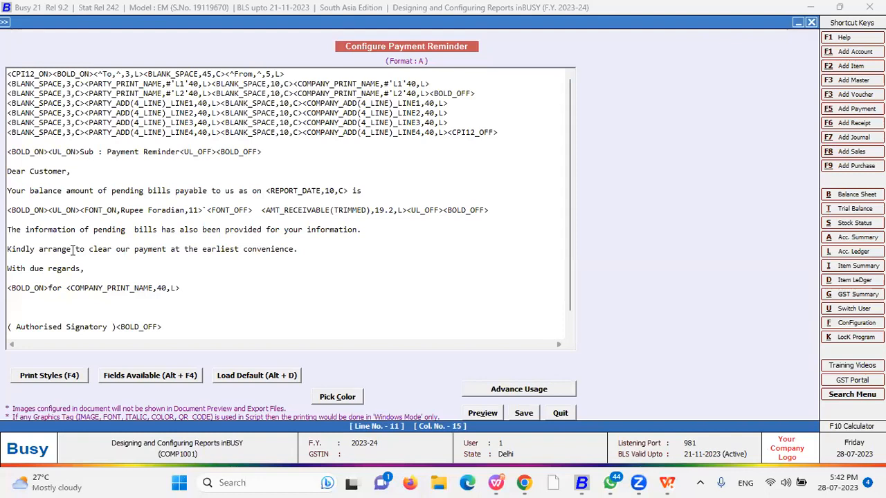
key("BackSpace")
key("BackSpace")
key("BackSpace")
key("BackSpace")
key("BackSpace")
key("BackSpace")
key("BackSpace")
key("BackSpace")
type("Valued ")
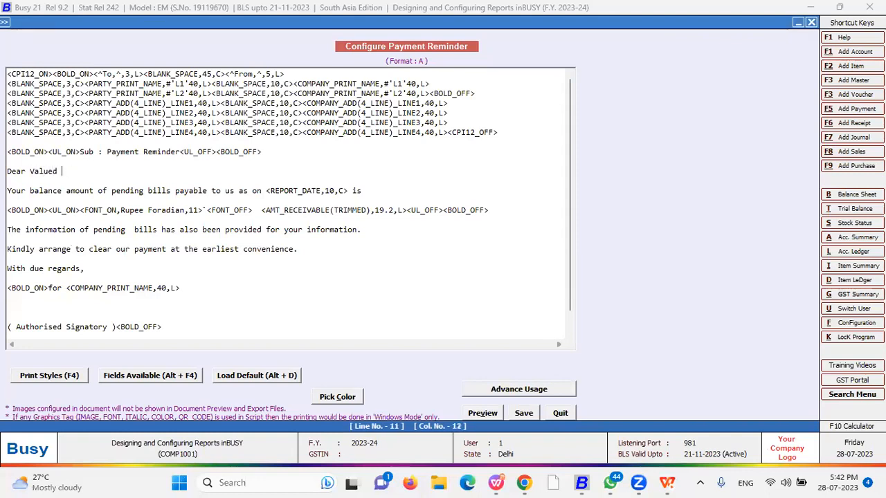
type("Customer,")
scroll(72, 290, "down", 1)
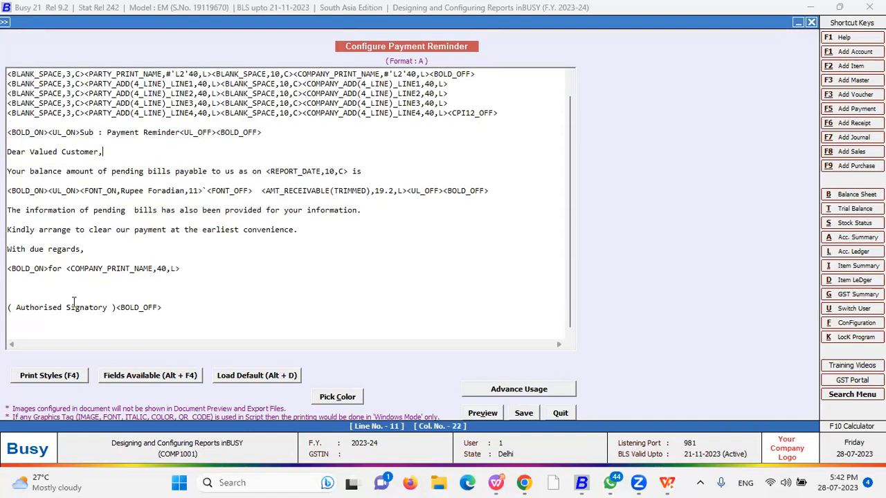
scroll(72, 294, "up", 1)
left_click(299, 74)
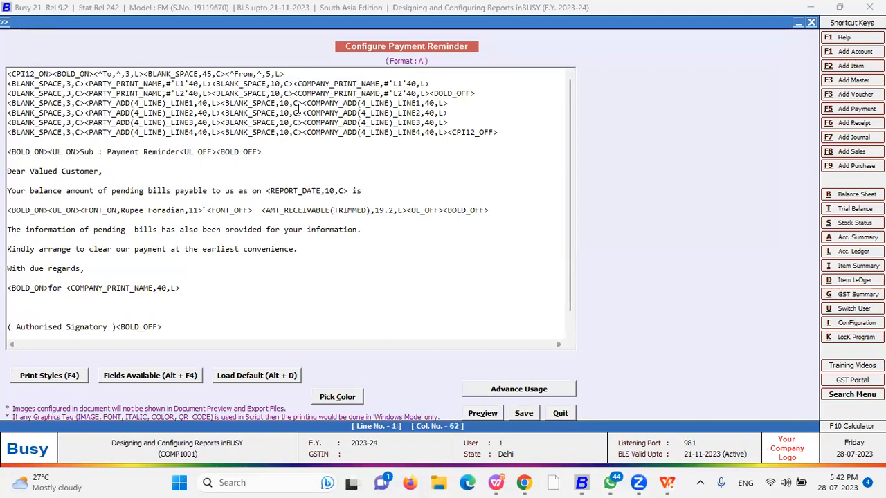
Insert an <IMAGE,PATH,1,1> tag at the end of line 1, with PATH selected
key("F4")
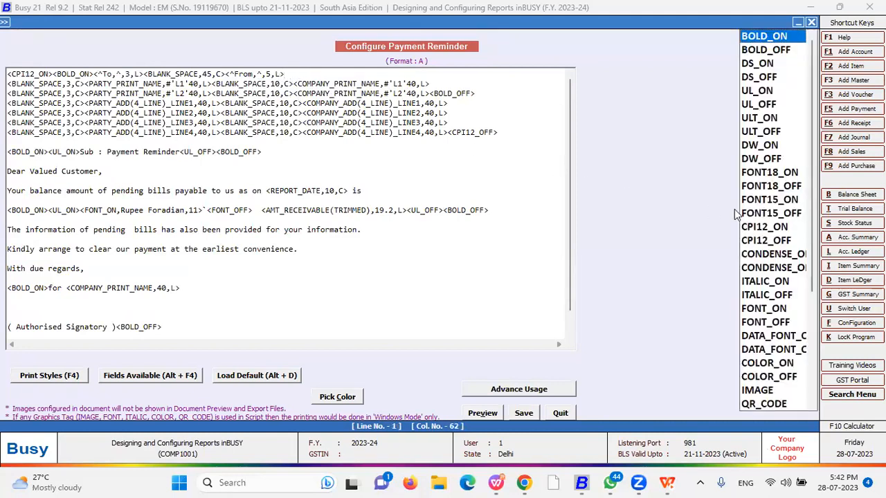
key("i")
key("Down")
key("Down")
key("Down")
key("Down")
key("Down")
key("Down")
key("Down")
key("Down")
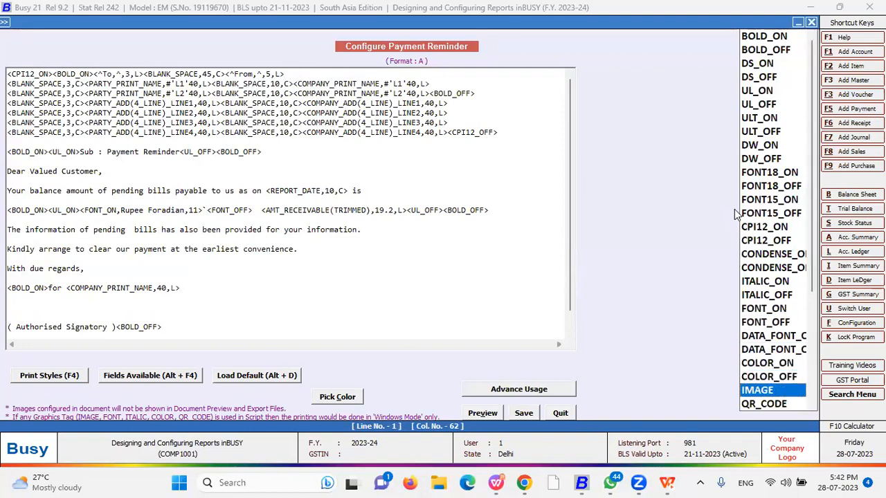
key("Return")
type("1,1>")
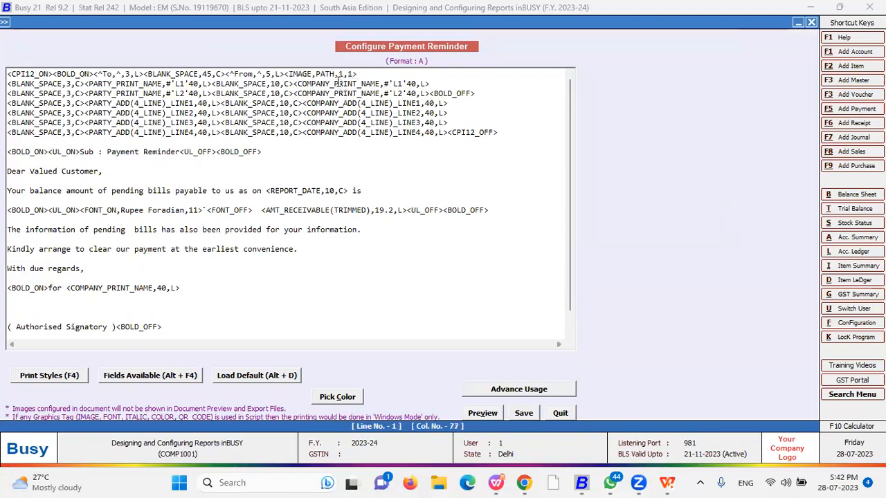
left_click_drag(334, 74, 316, 74)
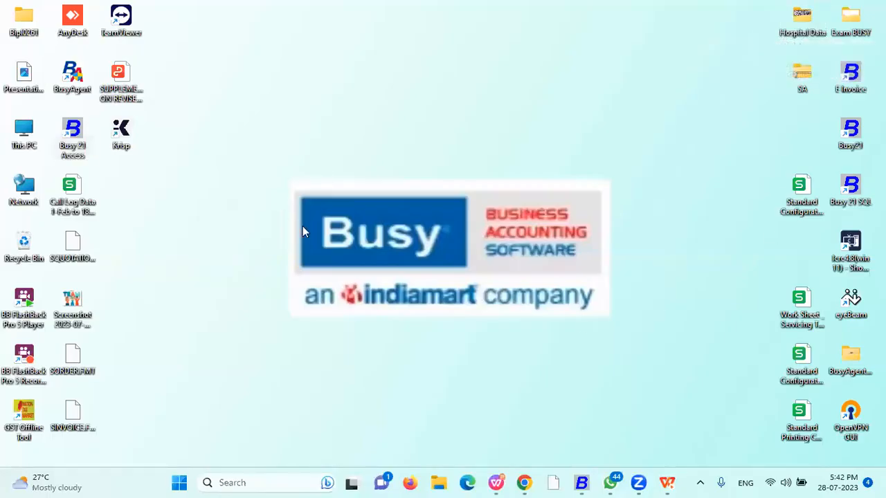
Copy the full path of 1.jpg in Hospital Data and paste it over PATH in the image tag
double_click(801, 21)
left_click(367, 151)
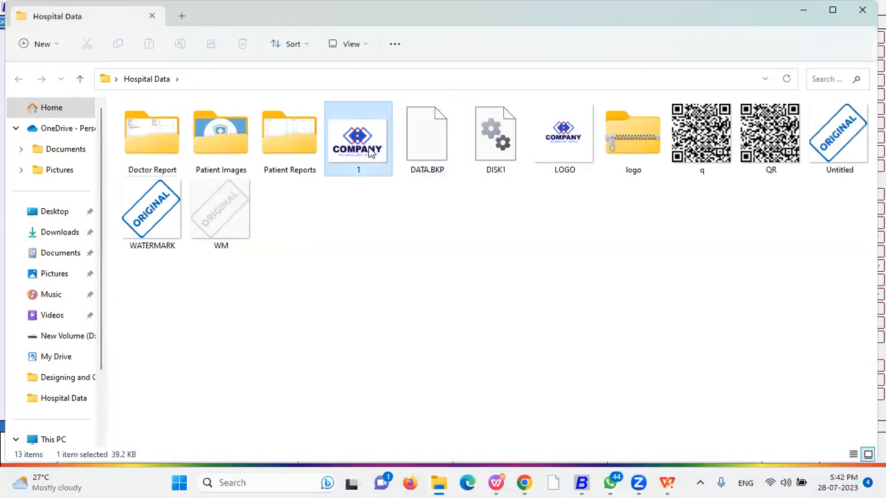
left_click(391, 77)
type("\\")
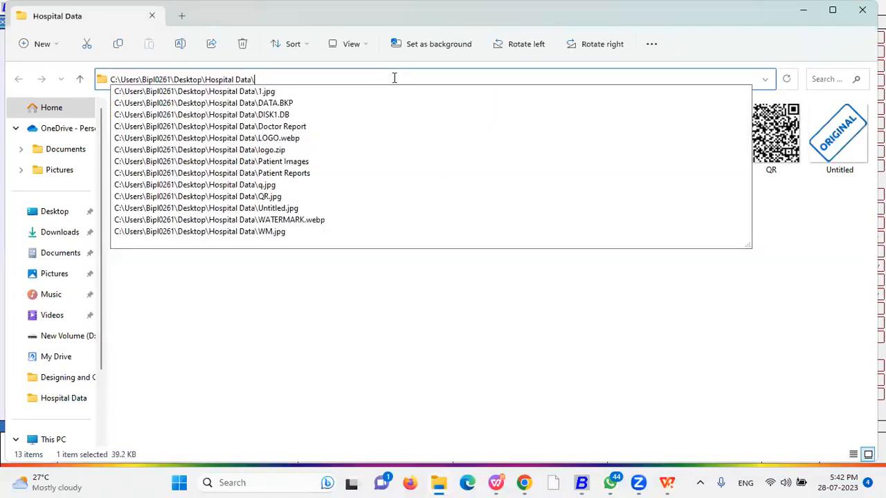
left_click(336, 277)
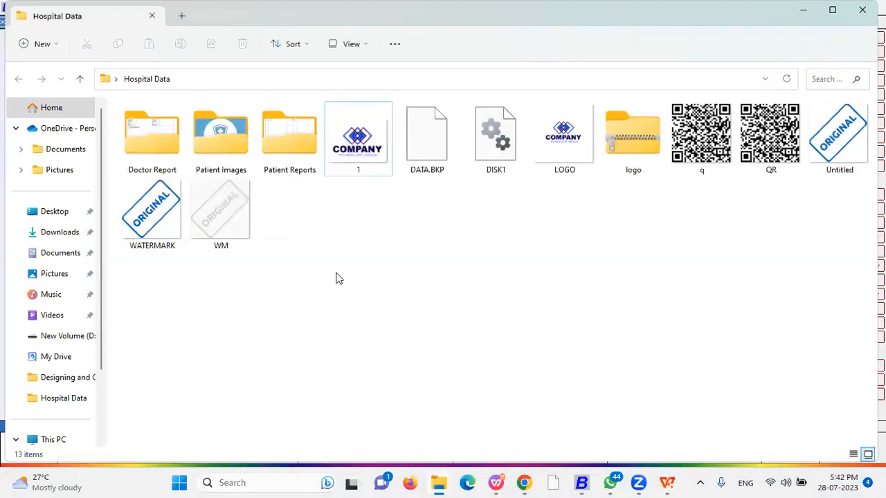
left_click(343, 77)
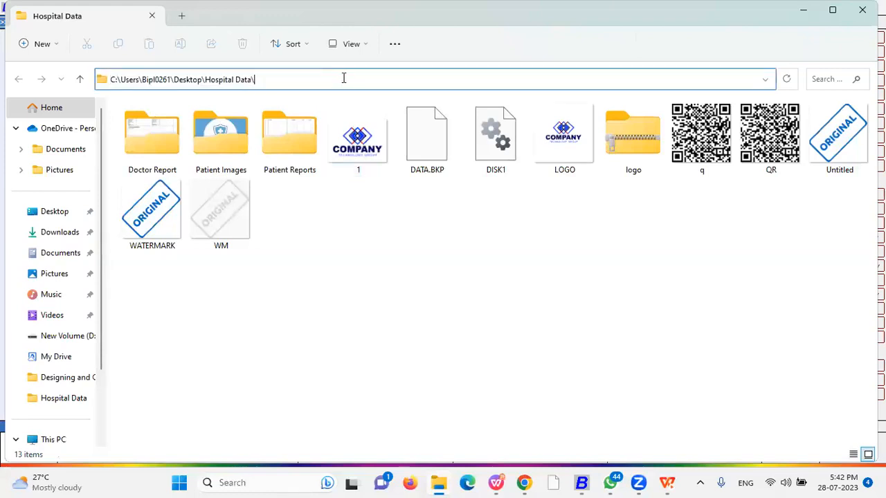
type("\\")
key("Down")
key("ctrl+a")
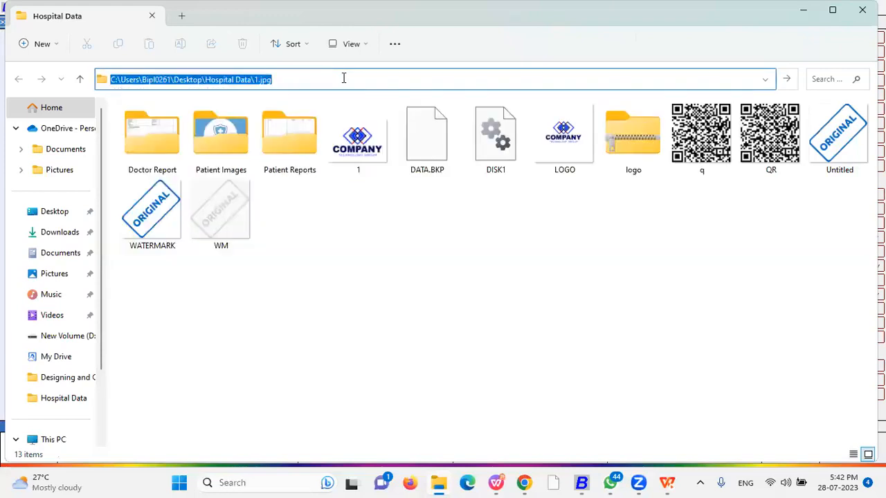
key("ctrl+c")
key("alt+Tab")
key("ctrl+v")
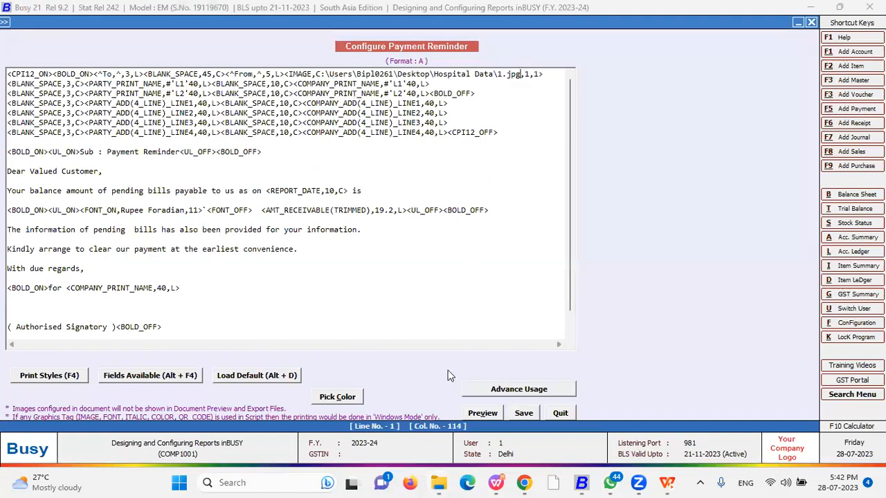
Save the format A letter and open Outstanding Analysis > Payment Reminder printing
key("Escape")
key("Return")
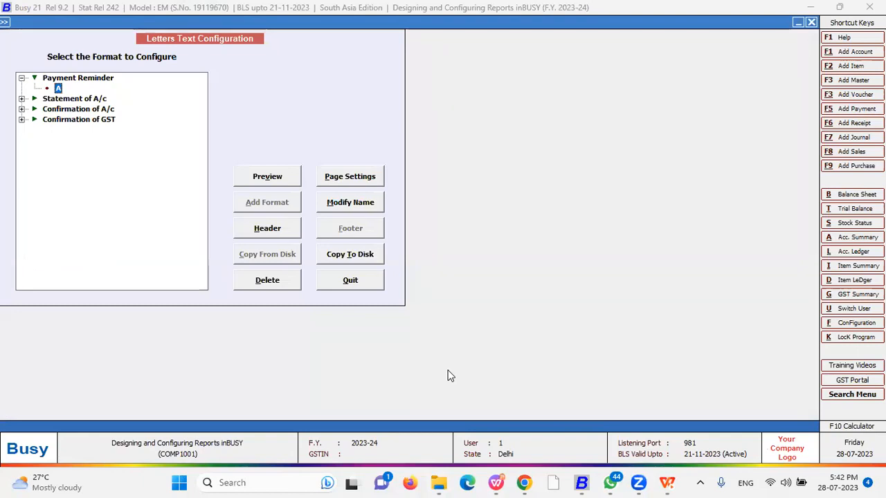
key("Escape")
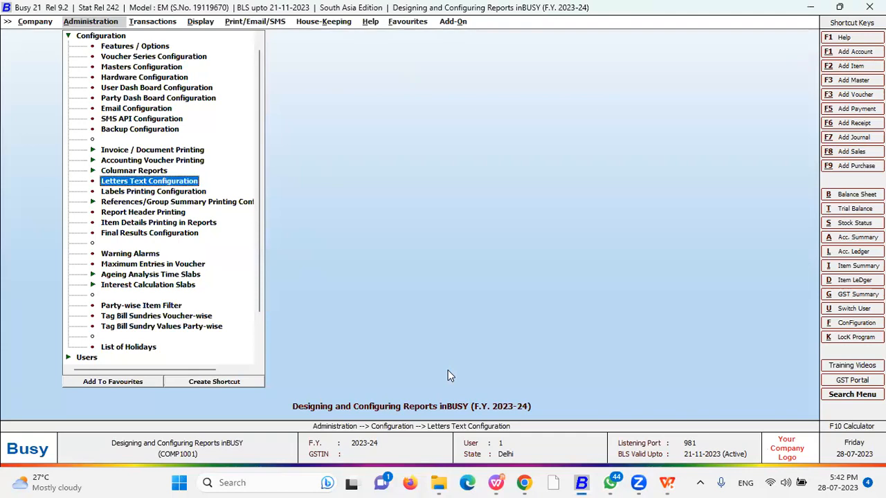
key("Escape")
key("Right")
key("Right")
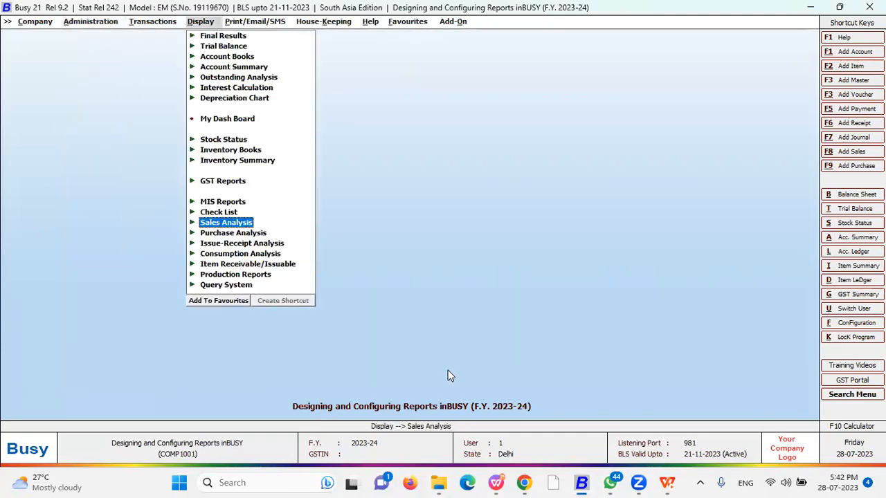
key("Right")
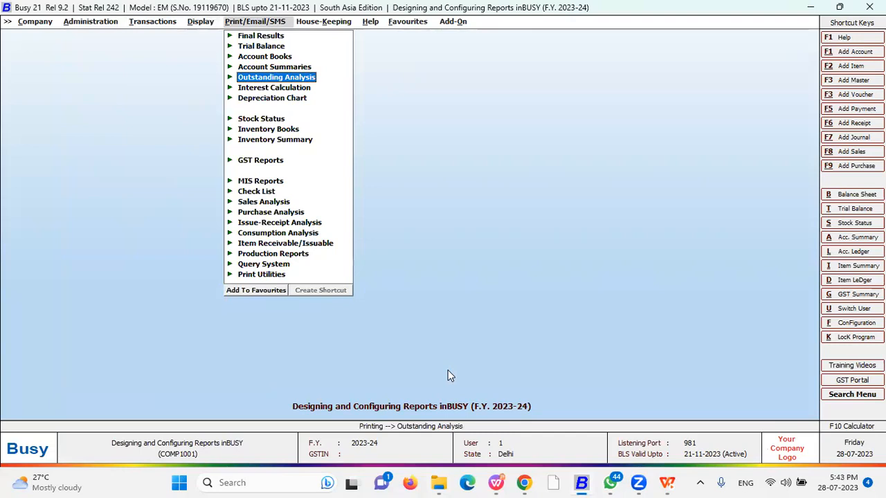
key("Return")
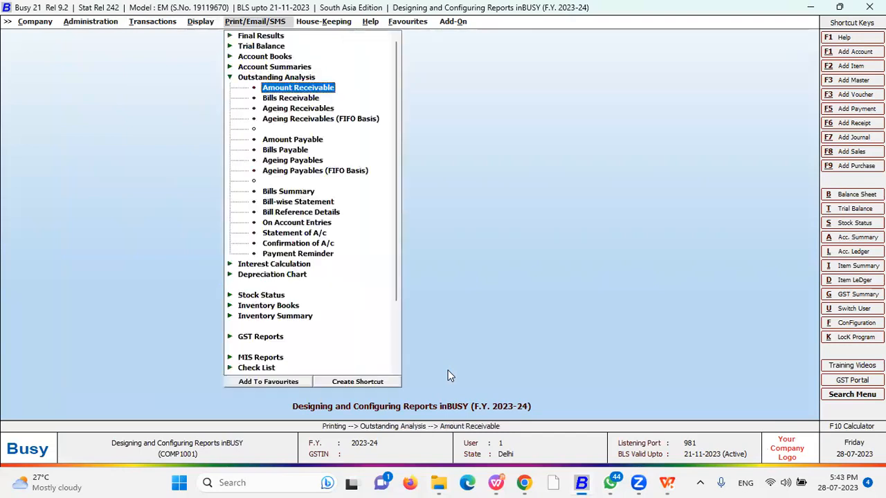
key("Down")
key("Down")
key("Down")
key("Down")
key("Down")
key("Down")
key("Down")
key("Down")
key("Down")
key("Down")
key("Down")
key("Down")
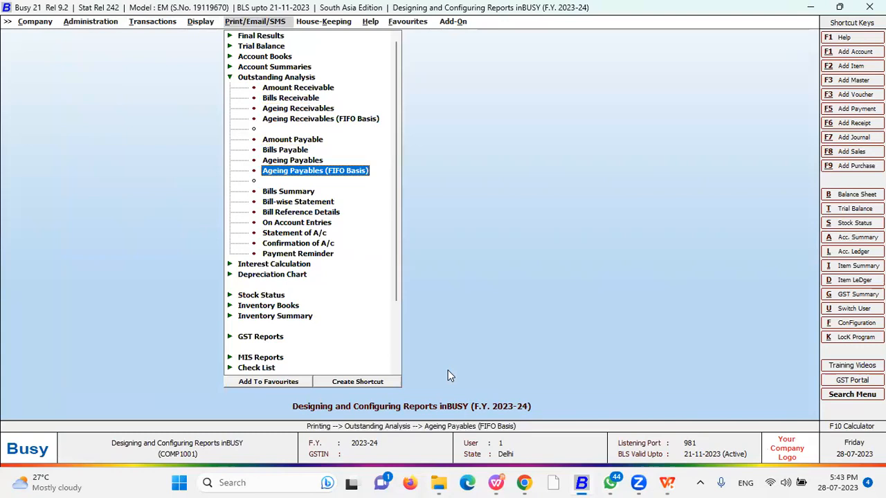
key("Down")
key("Down")
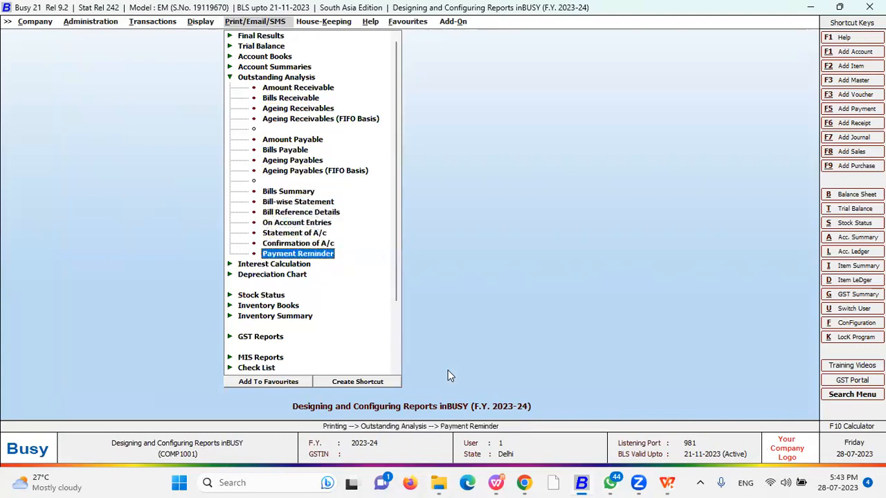
key("Return")
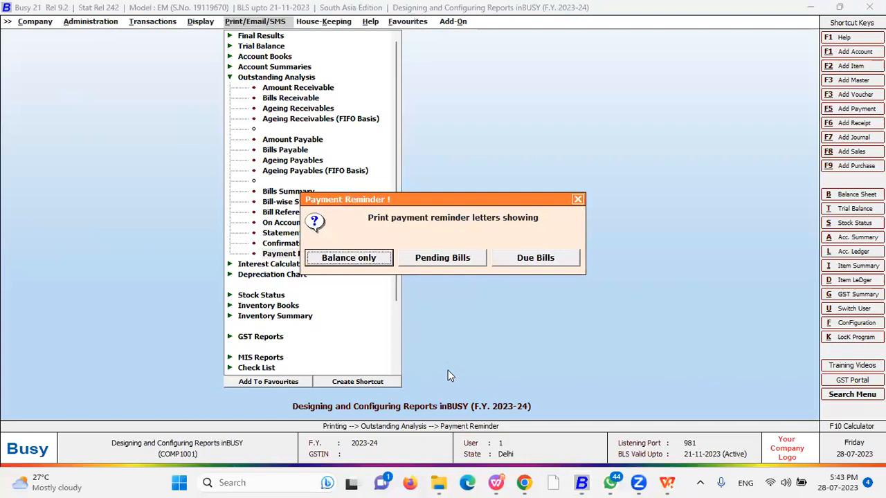
Choose Pending Bills and One Party, and select the Busy Infotech account
key("Right")
key("Right")
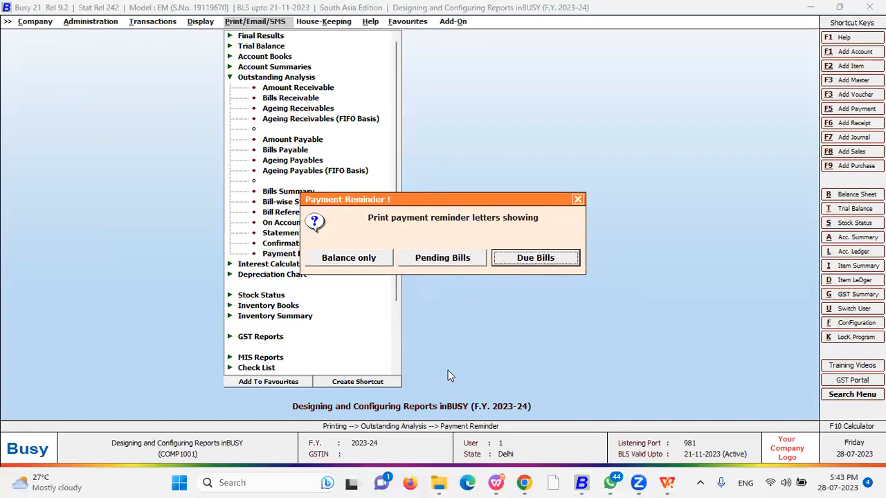
key("Left")
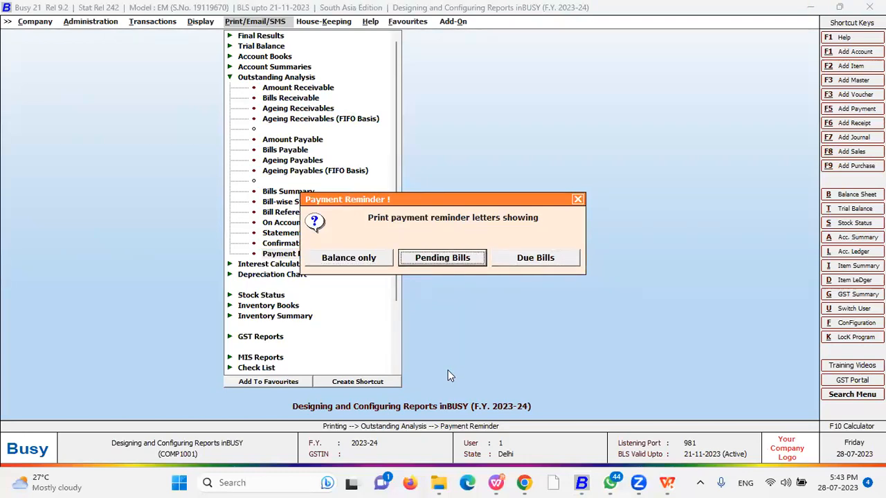
key("Return")
key("Right")
key("Right")
key("Left")
key("Left")
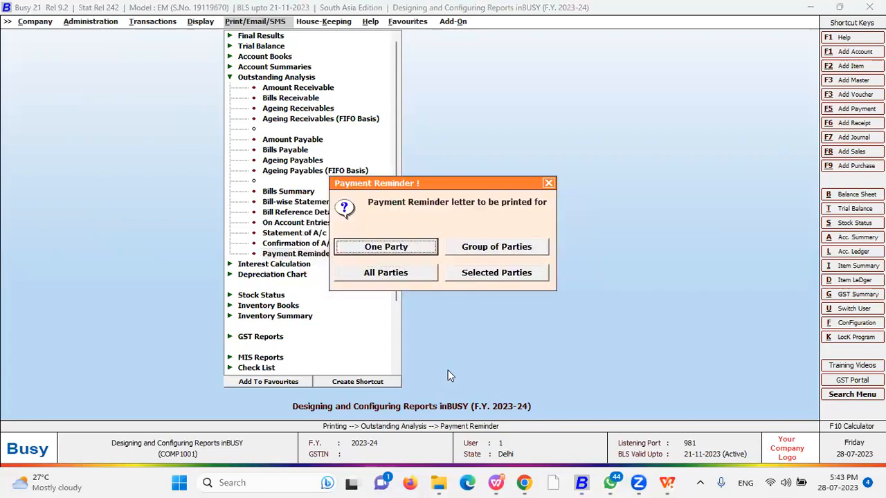
key("Return")
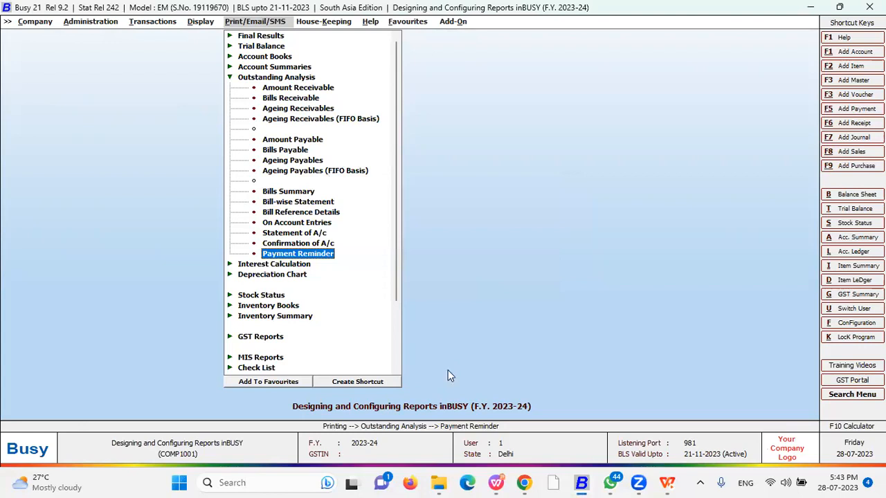
type("bus")
key("Return")
key("Return")
key("Return")
key("Up")
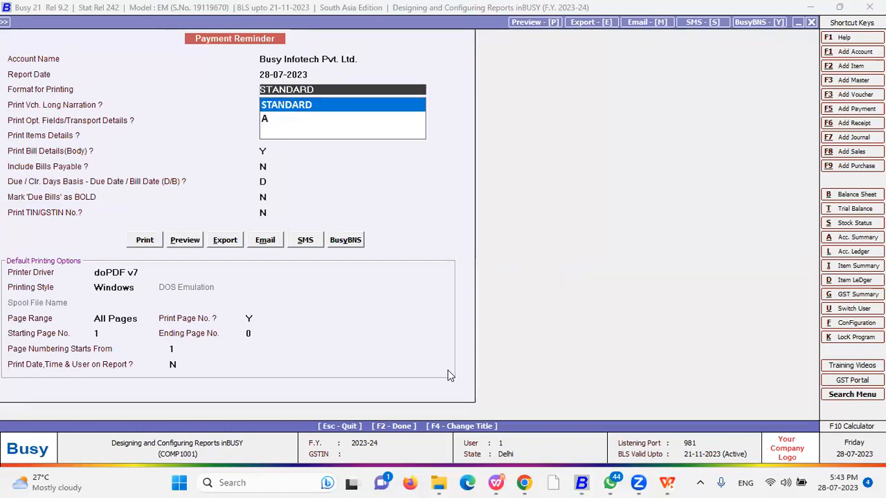
Use format A, send the pending-bills reminder message, and open its files.busy.in link
key("Down")
key("Return")
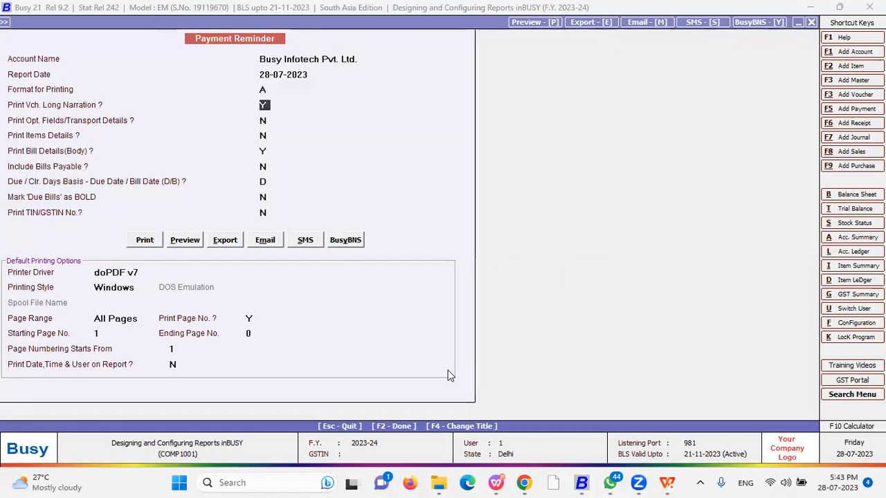
left_click(303, 243)
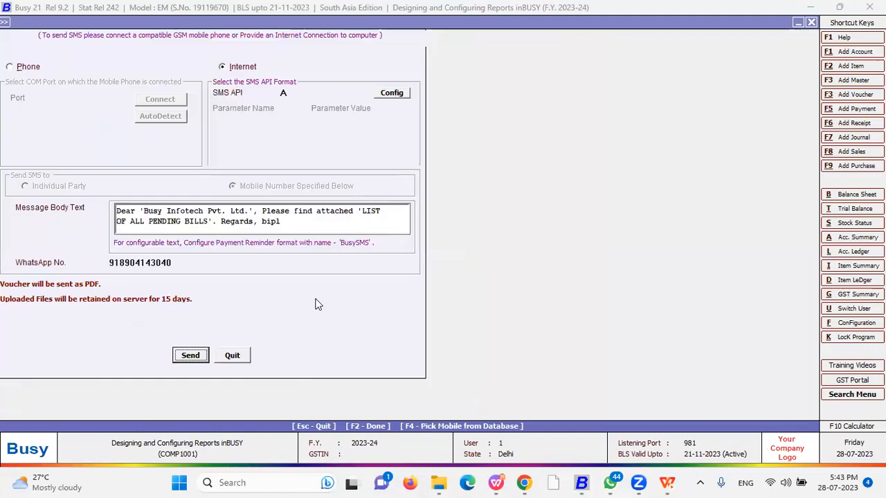
key("Return")
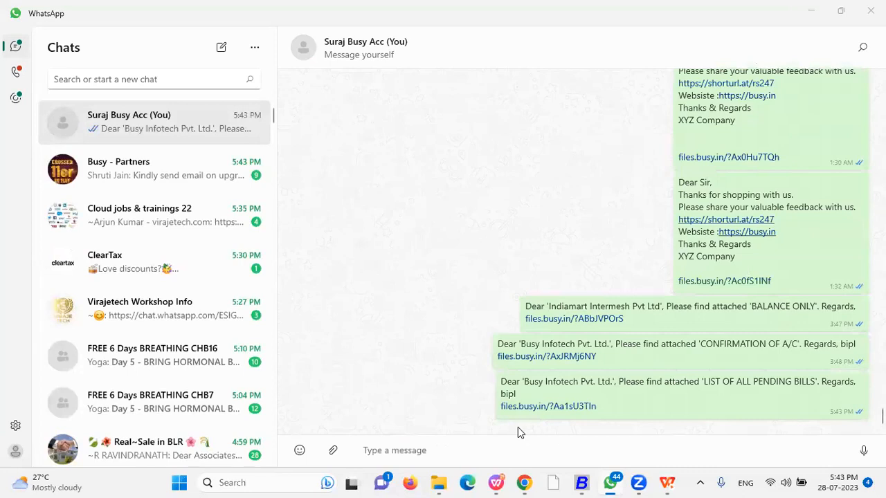
left_click(544, 409)
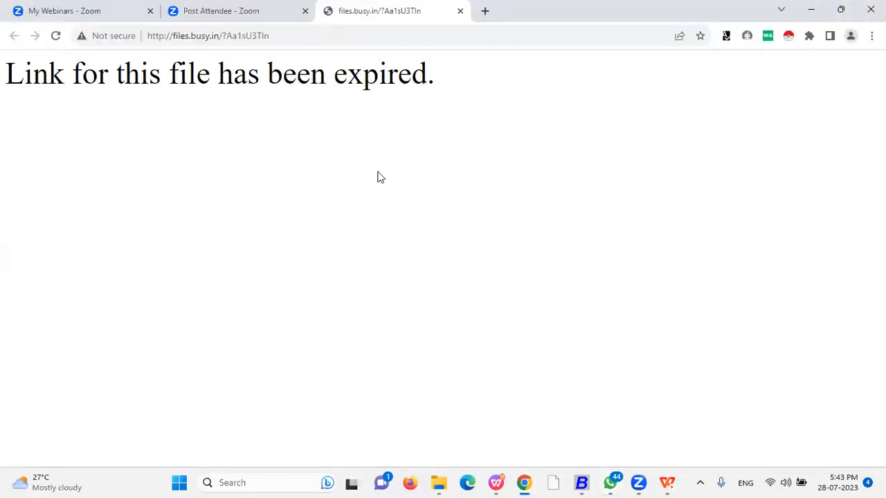
Close the expired page and reopen the reminder file link from WhatsApp
left_click(460, 12)
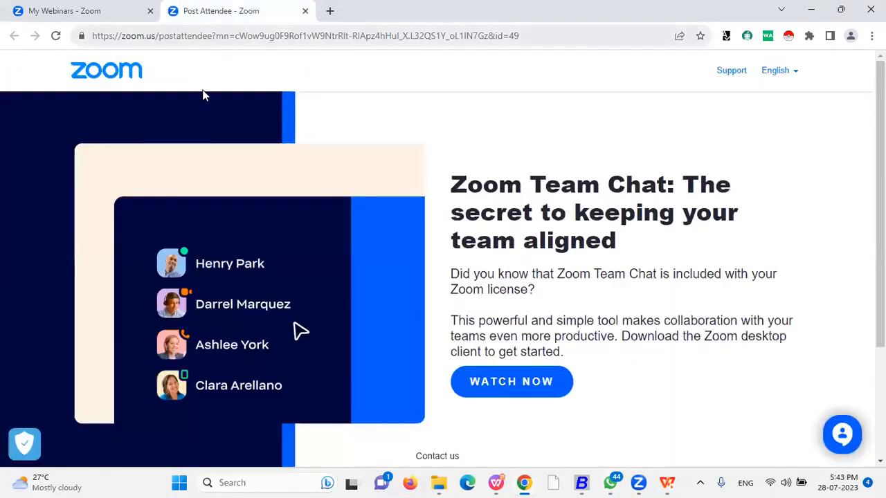
left_click(609, 482)
left_click(542, 407)
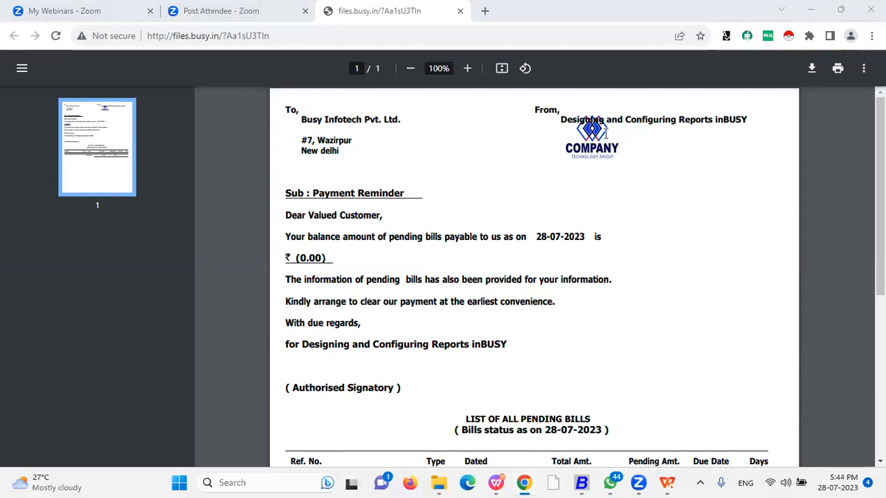
left_click_drag(880, 146, 880, 156)
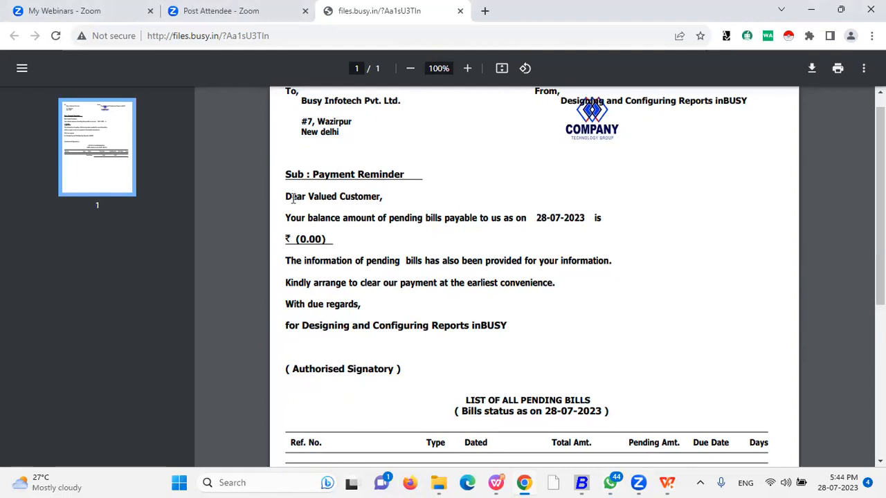
Review the PDF's 'Dear Valued Customer' greeting and pending bills, then return to Busy's Payment Reminder
left_click_drag(286, 196, 379, 198)
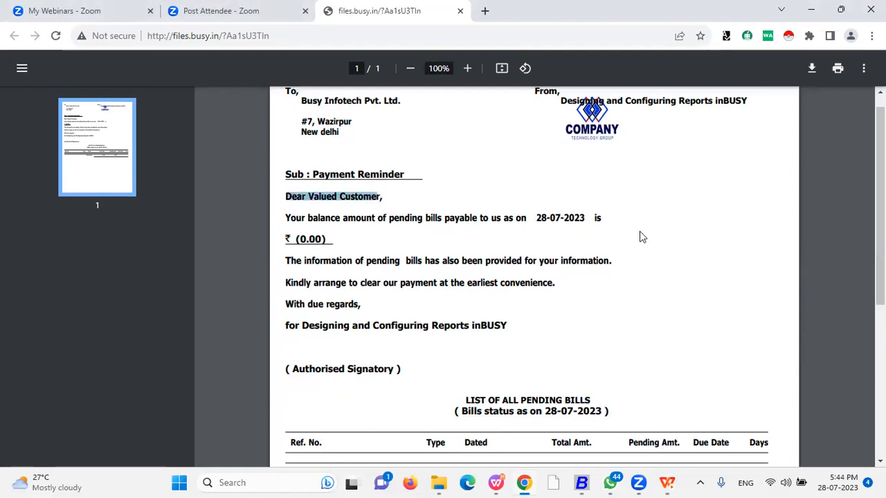
scroll(437, 305, "down", 3)
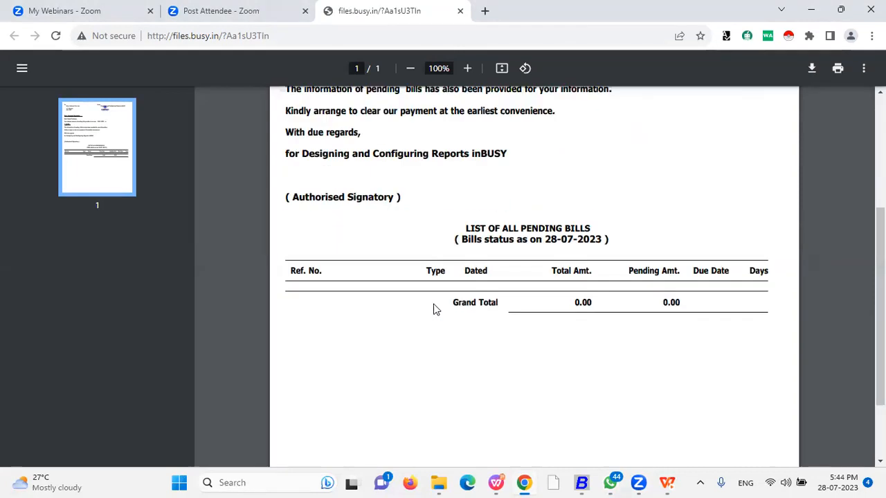
scroll(499, 249, "down", 2)
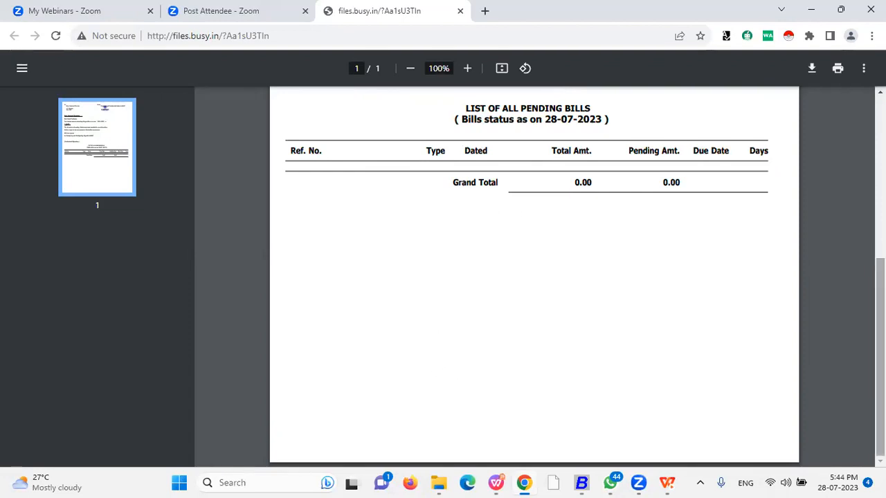
scroll(615, 213, "up", 3)
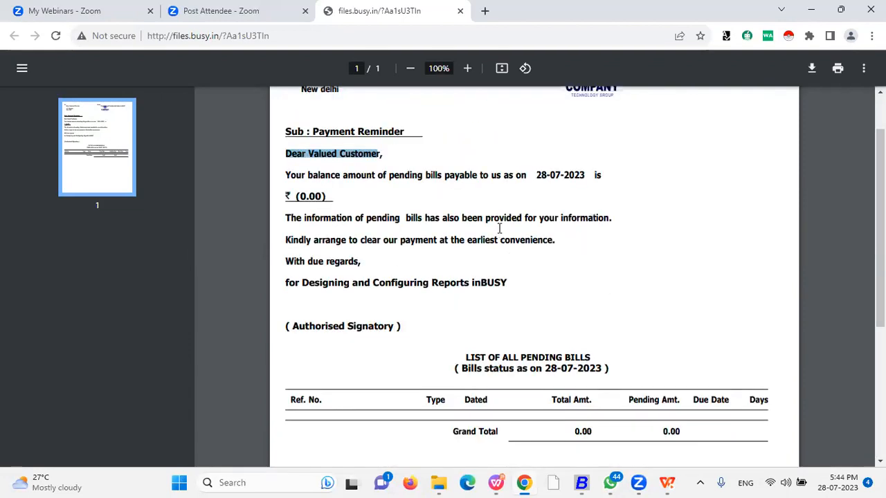
scroll(515, 239, "up", 1)
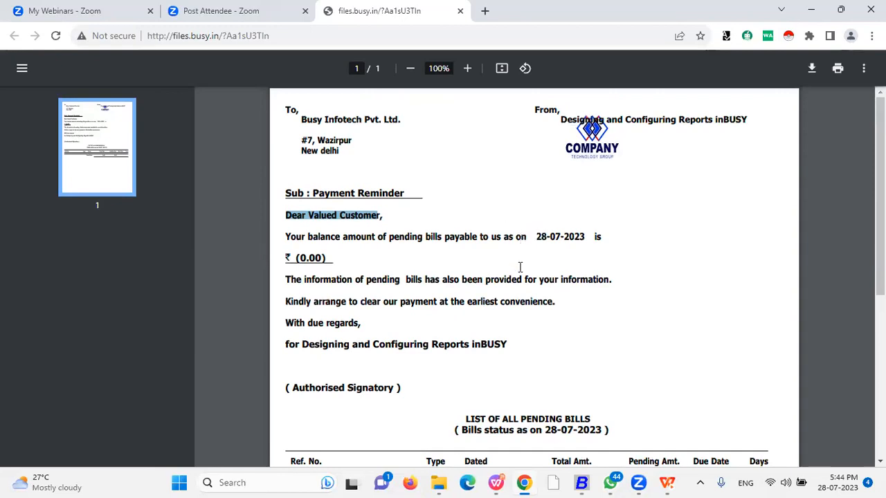
scroll(533, 265, "down", 5)
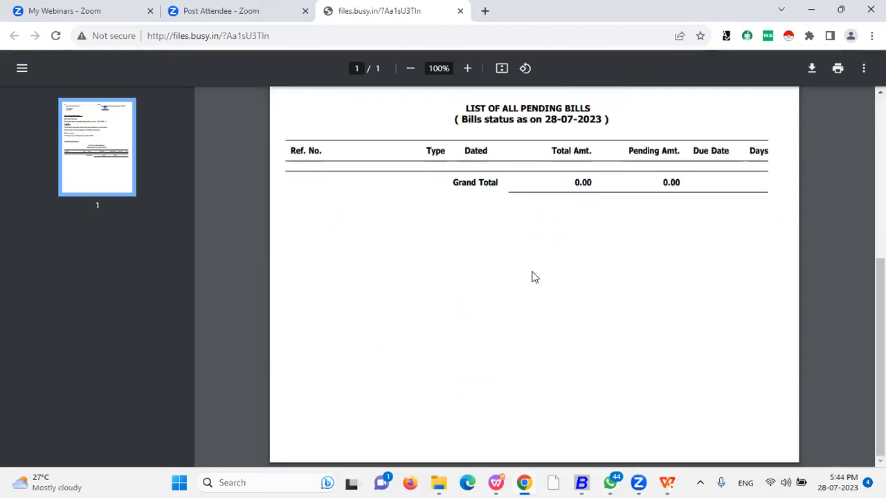
left_click(583, 482)
left_click(531, 267)
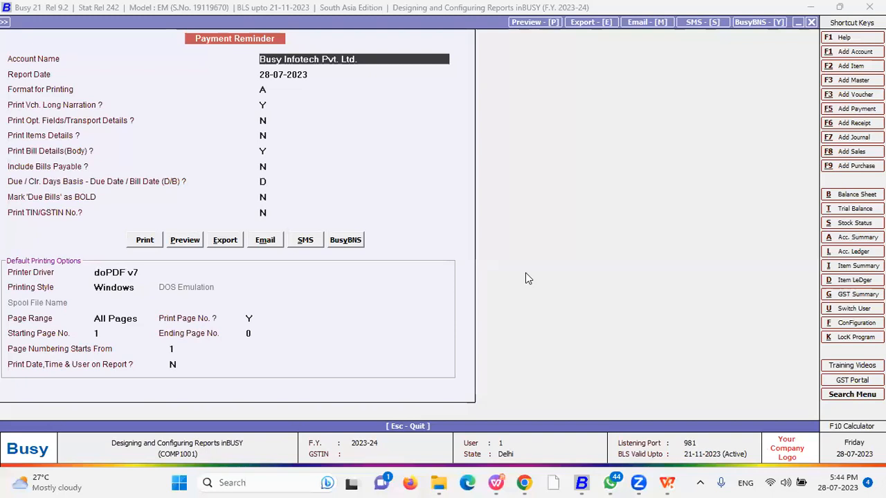
Open Letters Text Configuration and select Statement of A/c format A
key("Escape")
key("Escape")
key("Escape")
key("Left")
key("Left")
key("Left")
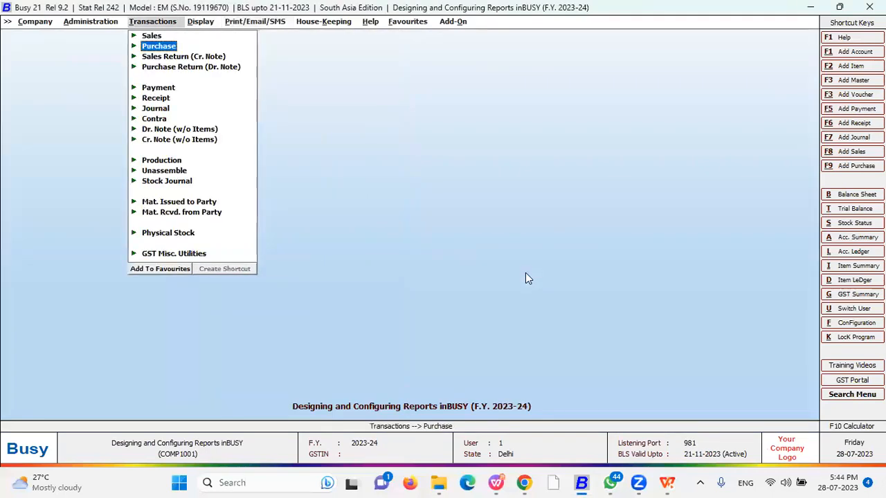
key("Return")
key("Down")
key("Down")
key("Down")
key("Down")
key("Down")
key("Down")
key("Down")
key("Down")
key("Down")
key("Down")
key("Down")
key("Down")
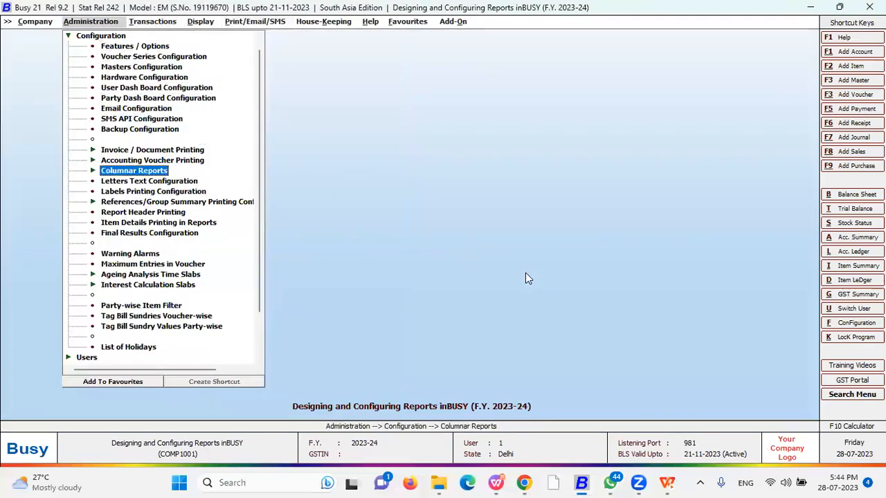
key("Return")
key("Down")
key("Return")
key("Escape")
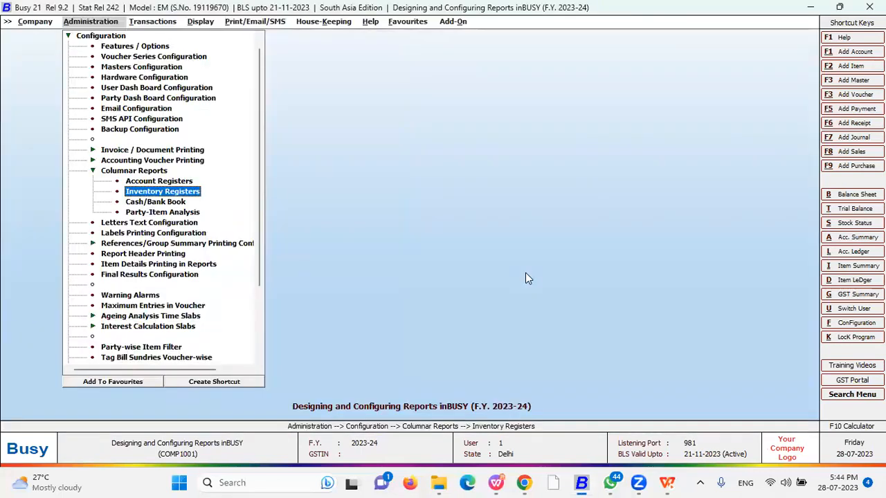
key("Escape")
key("Down")
key("Return")
key("Down")
key("Return")
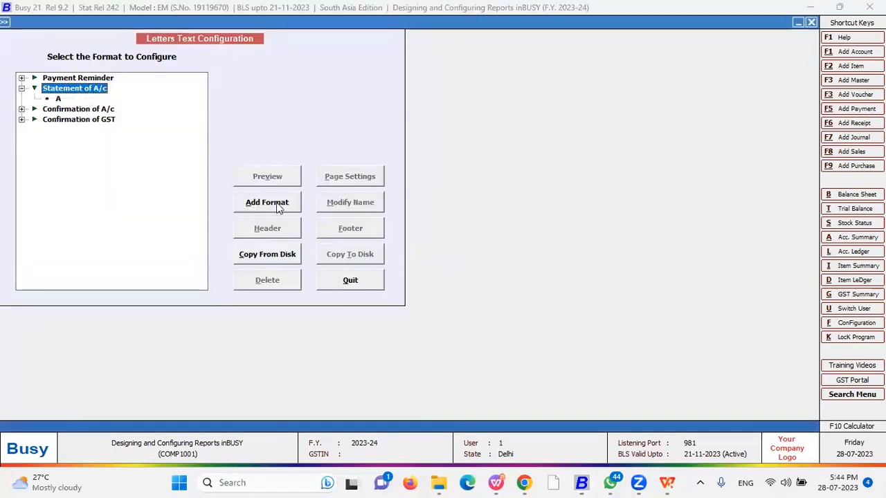
left_click(60, 99)
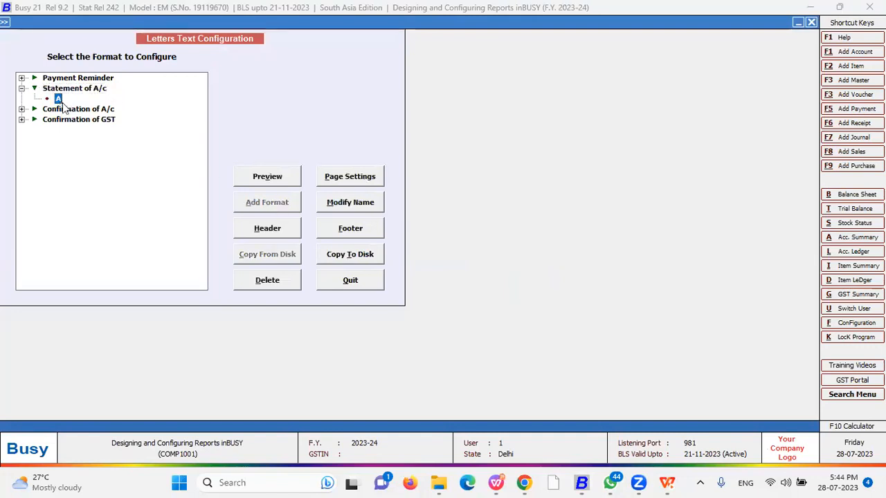
Clear format A's header script and insert the COMPANY_NAME field
left_click(287, 234)
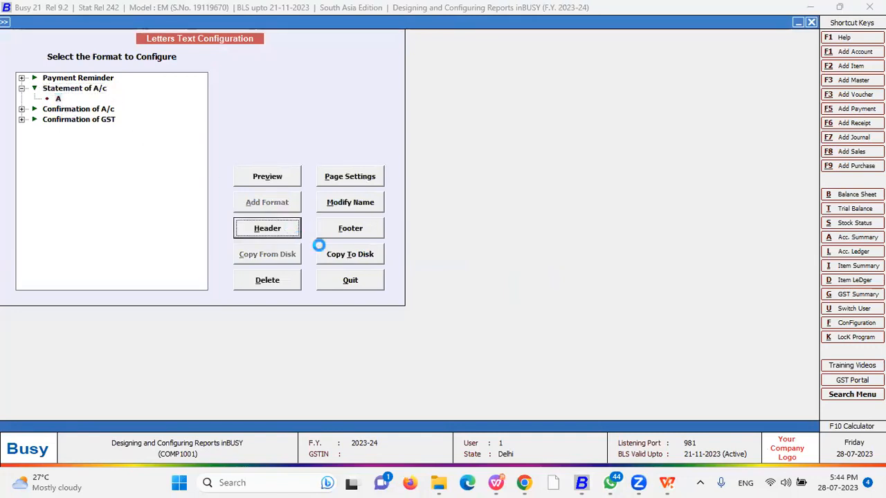
key("ctrl+a")
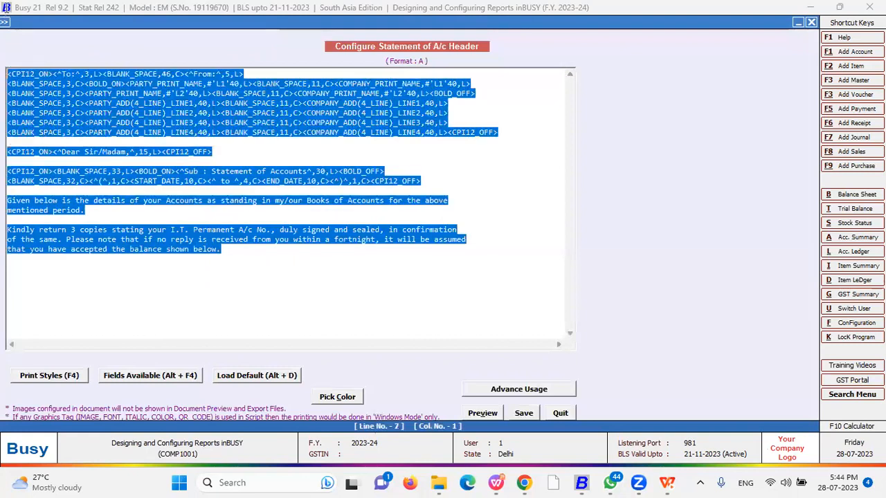
key("Delete")
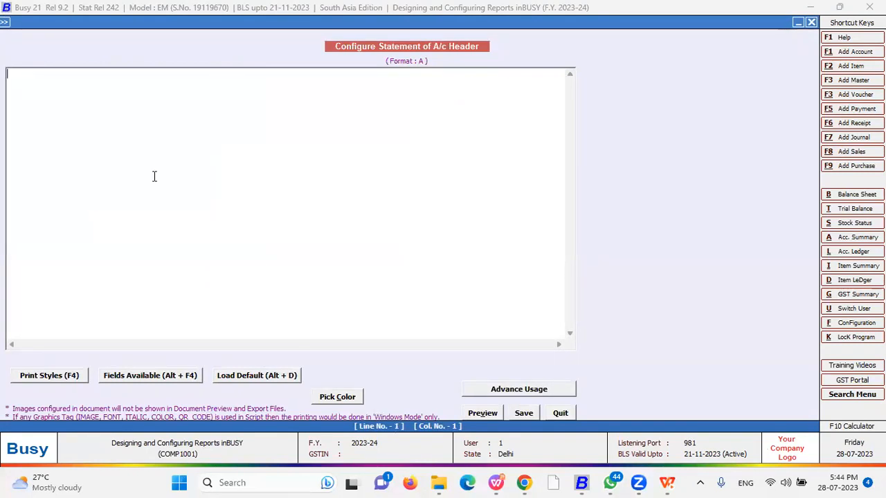
key("alt+F4")
key("Right")
key("Down")
key("Down")
key("Down")
key("Down")
key("Down")
key("Down")
key("Down")
key("Down")
key("Down")
key("Down")
key("Down")
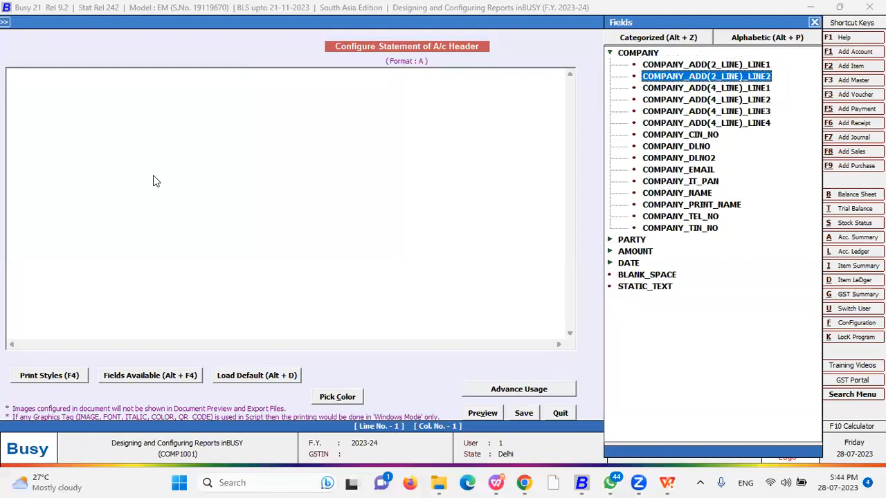
key("Down")
key("Return")
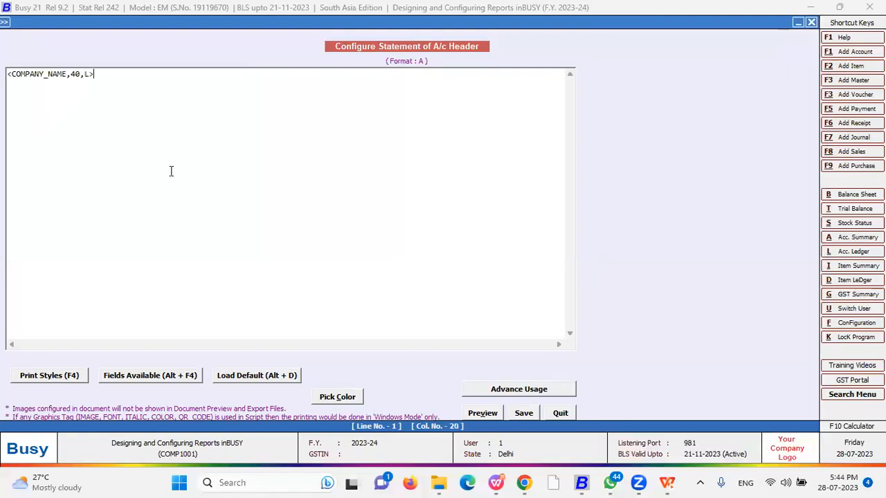
Wrap the COMPANY_NAME line in BOLD_ON and BOLD_OFF tags
left_click(11, 74)
left_click(7, 74)
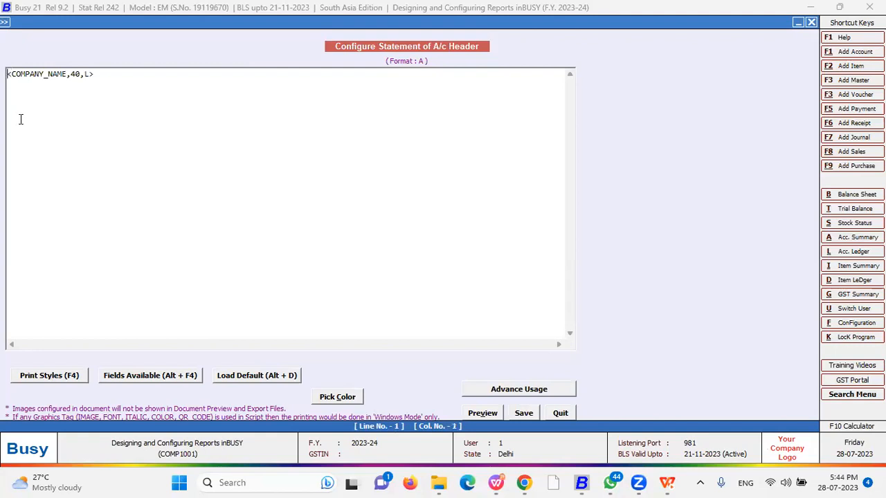
key("F3")
key("Escape")
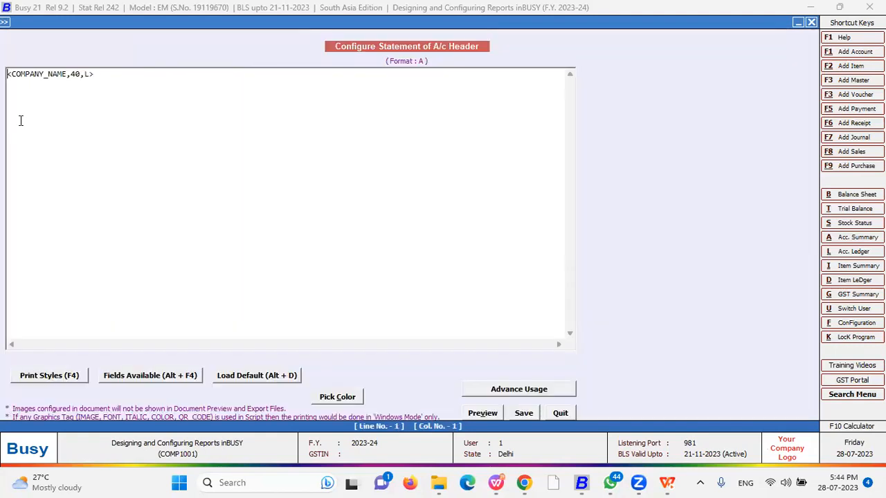
left_click(64, 377)
key("Return")
left_click(164, 76)
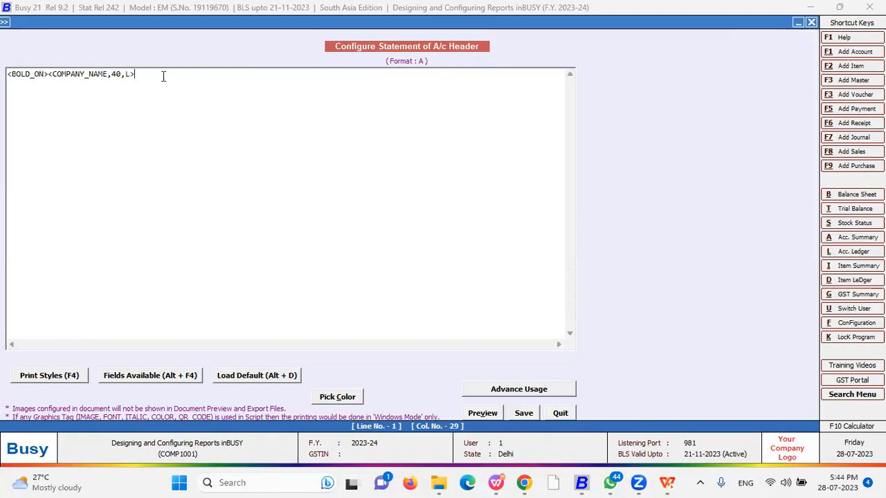
left_click(63, 378)
key("Down")
key("Return")
Insert FONT18_ON after BOLD_ON in the header line
left_click(45, 75)
left_click(69, 378)
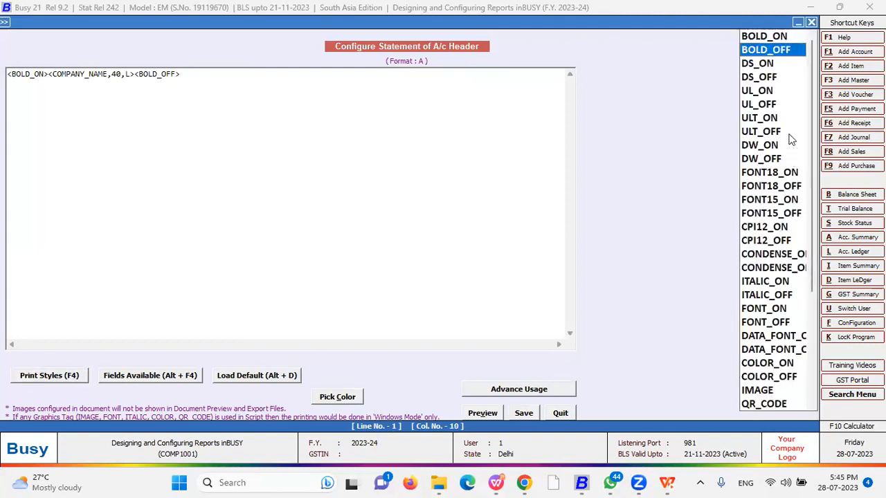
left_click(773, 173)
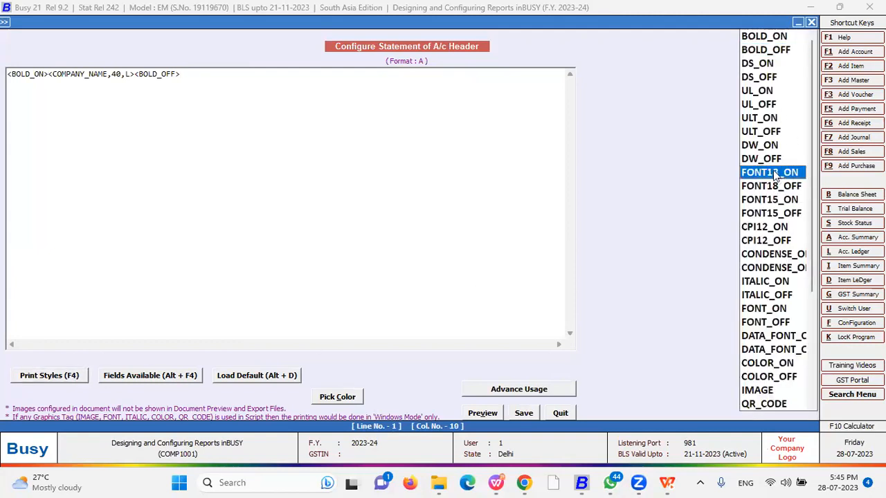
double_click(772, 173)
left_click(185, 73)
left_click(36, 377)
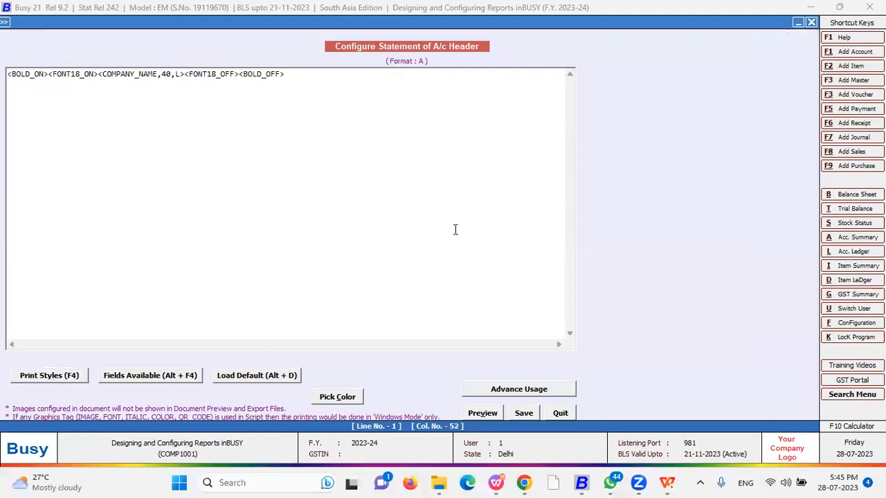
Replace the header with the custom bold FONT18 company-name line and save it
key("ctrl+a")
key("ctrl+c")
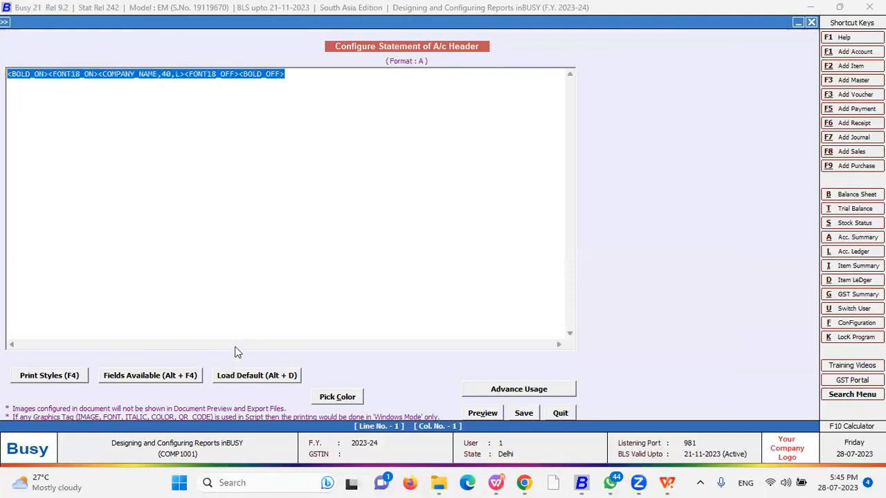
left_click(256, 375)
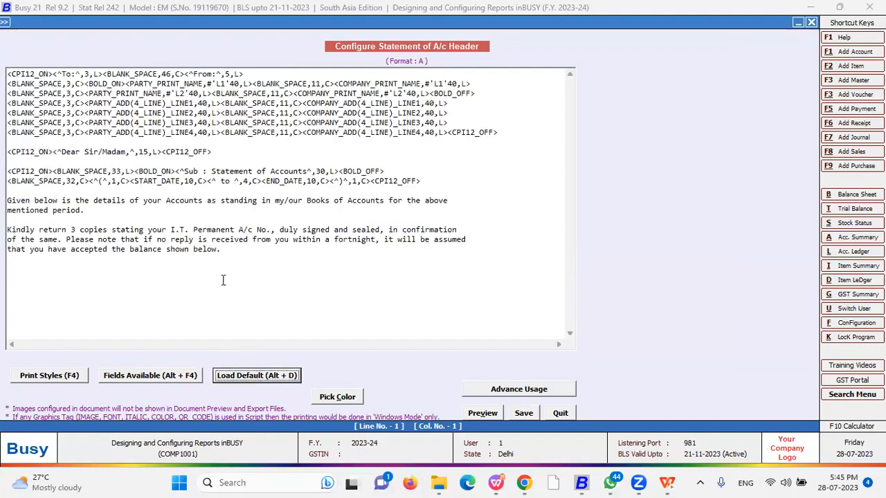
left_click_drag(235, 251, 4, 6)
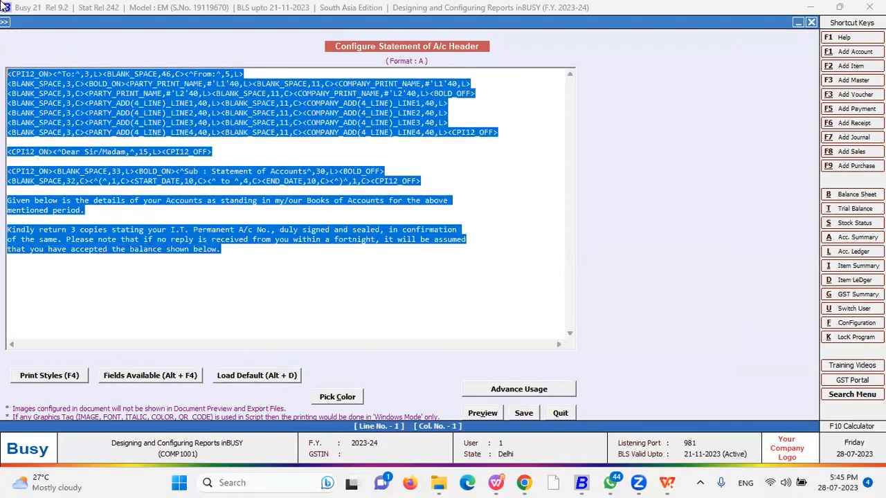
key("ctrl+v")
key("F2")
key("Return")
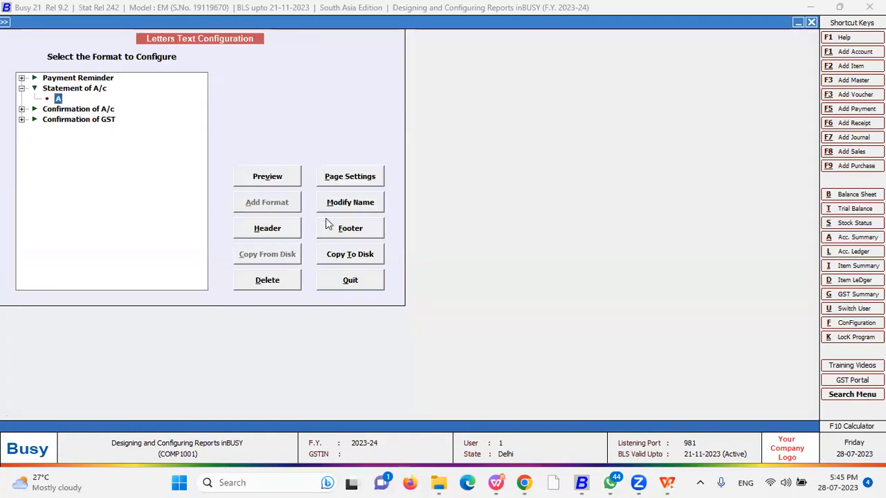
Check format A's footer and page settings, leaving them unchanged
left_click(349, 231)
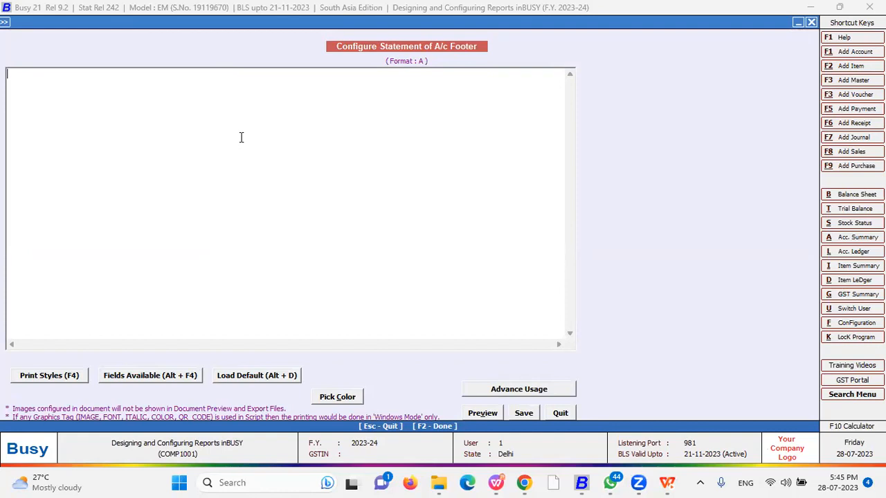
key("Escape")
key("Return")
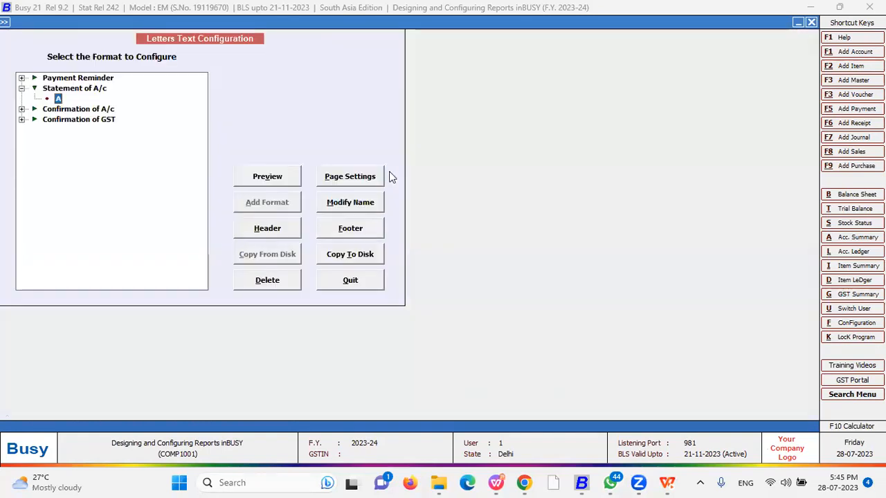
left_click(337, 176)
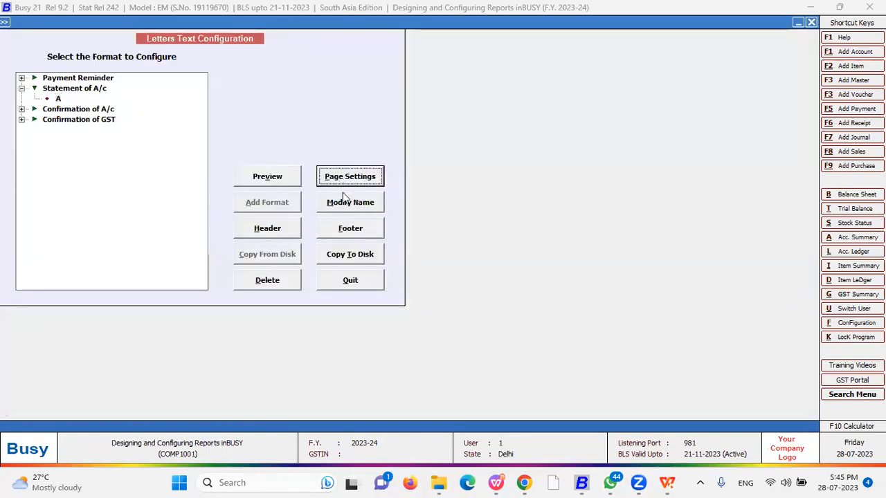
key("Escape")
left_click(58, 98)
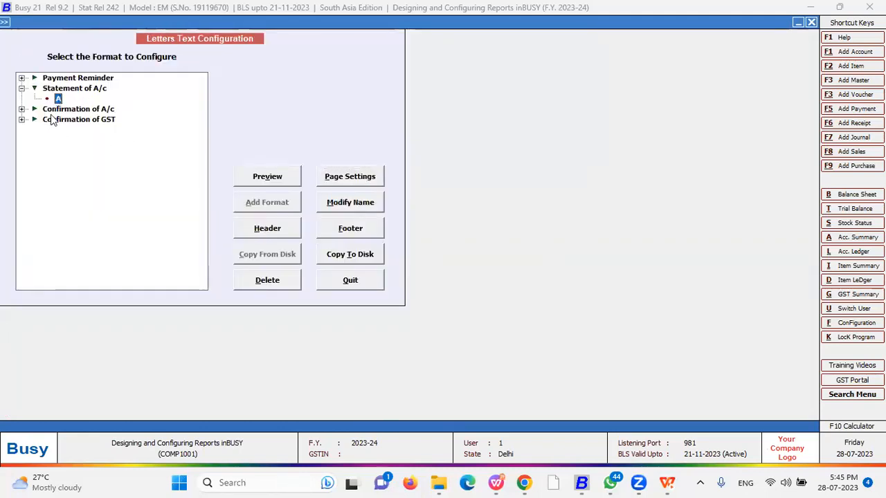
Expand Confirmation of A/c and Confirmation of GST to reveal their format A
key("Down")
left_click(21, 109)
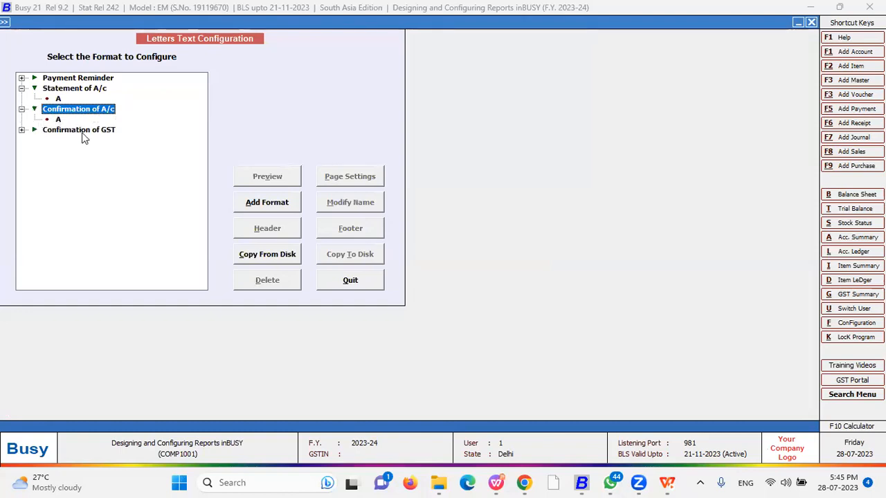
left_click(22, 130)
left_click(56, 142)
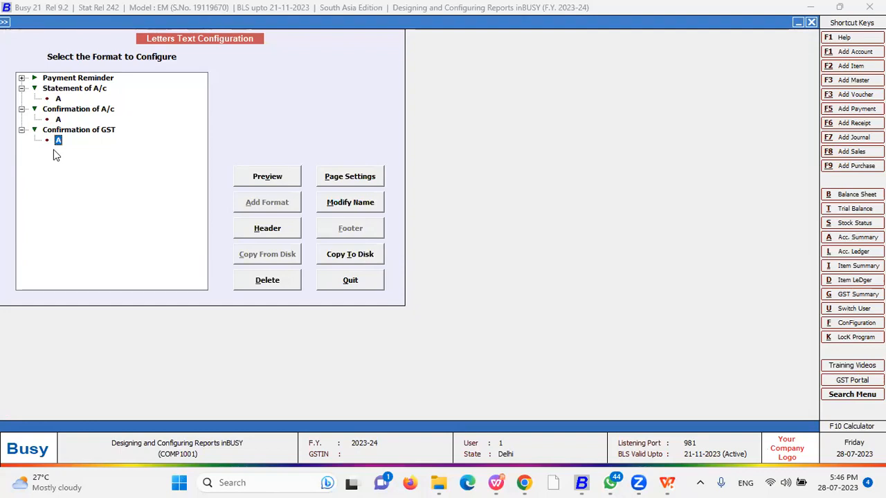
Open the Statement of A/c report under Outstanding Analysis printing with the Standard layout
key("Escape")
key("Right")
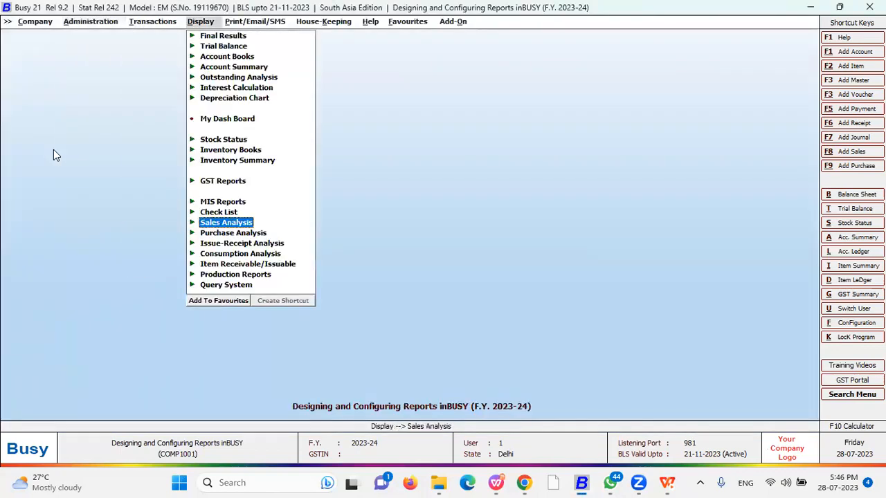
key("Right")
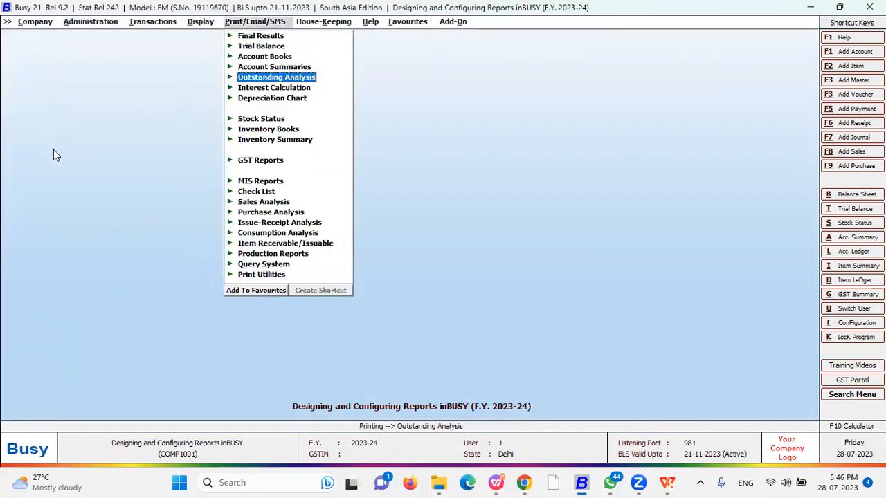
key("Down")
key("Down")
key("Up")
key("Up")
key("Down")
key("Down")
key("Up")
key("Up")
key("Return")
key("Down")
key("Down")
key("Down")
key("Down")
key("Down")
key("Down")
key("Down")
key("Down")
key("Down")
key("Down")
key("Down")
key("Down")
key("Down")
key("Down")
key("Up")
key("Up")
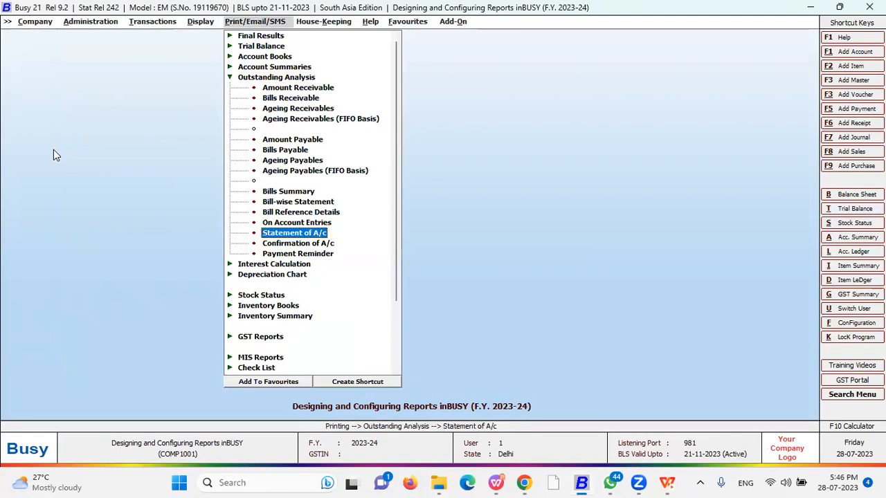
key("Return")
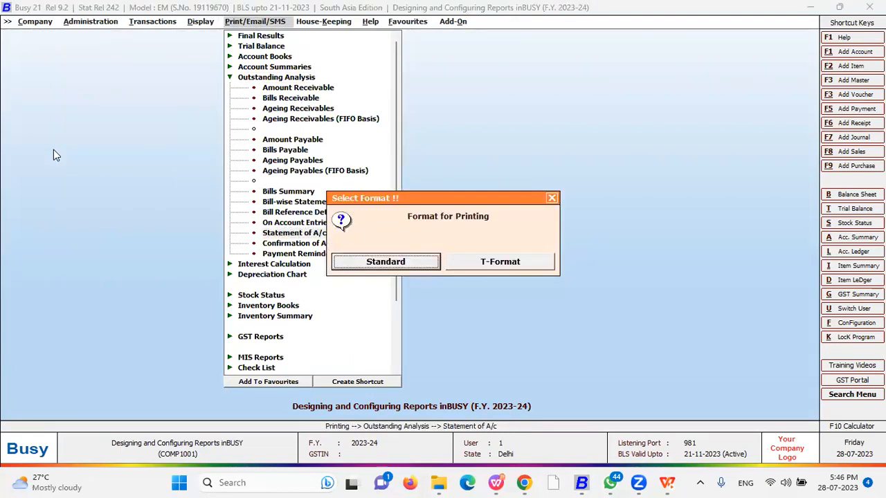
key("Right")
key("Left")
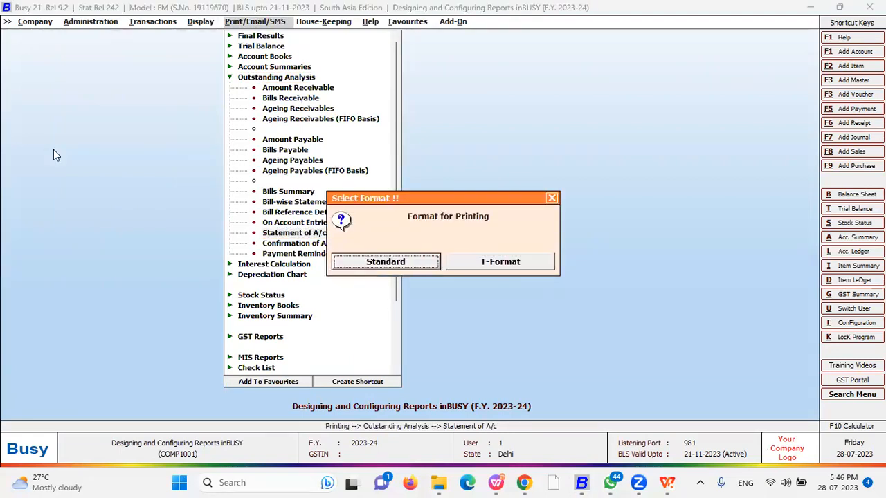
key("Return")
key("Return")
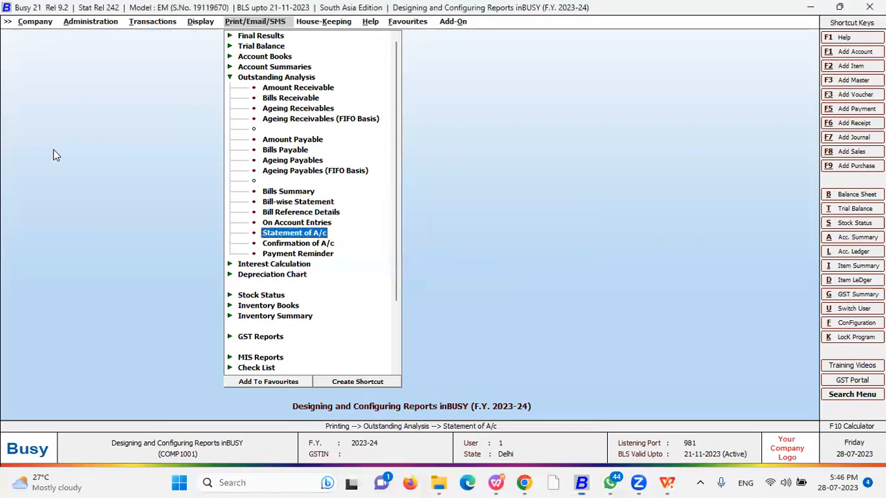
Preview the Standard statement of account in format A, then back out of the form
key("Escape")
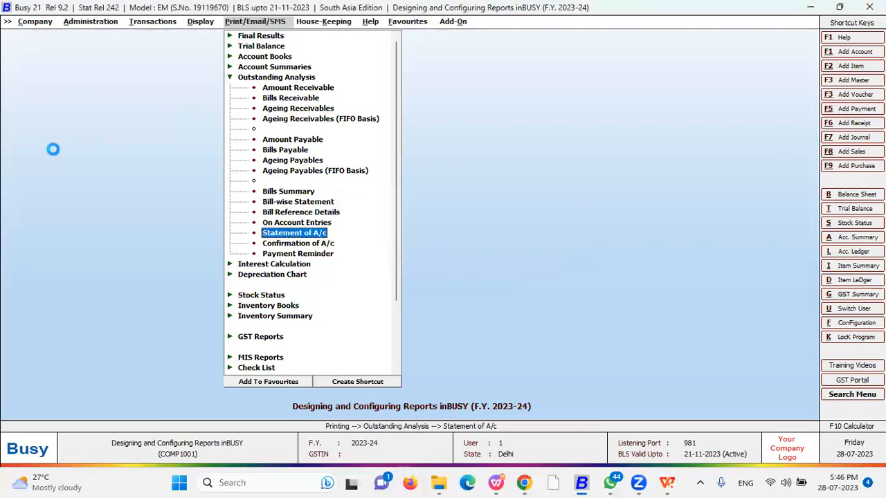
key("b")
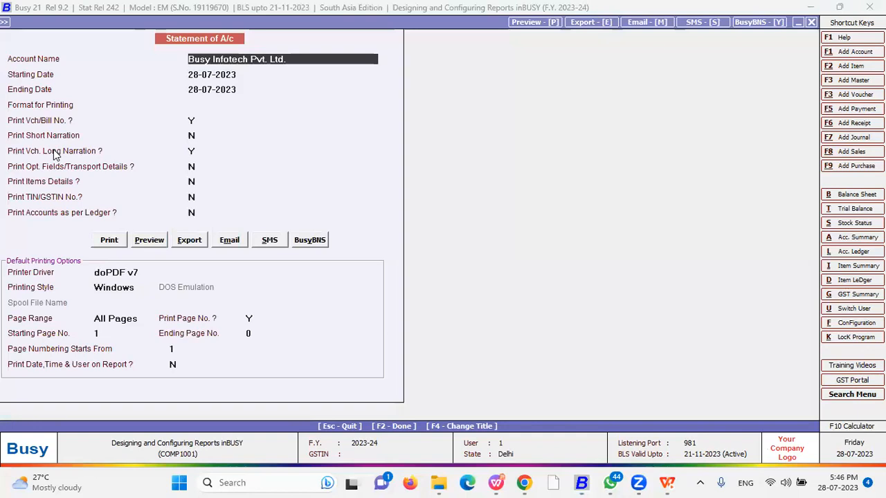
key("Return")
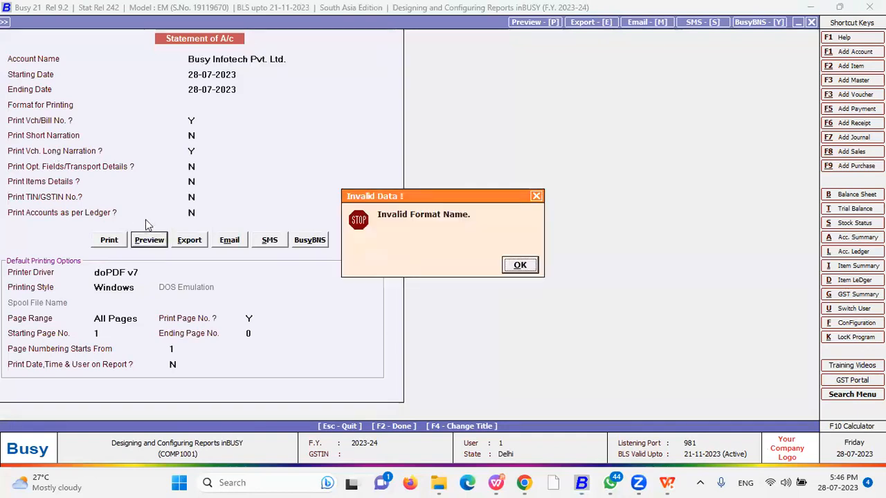
key("Return")
key("Down")
key("Return")
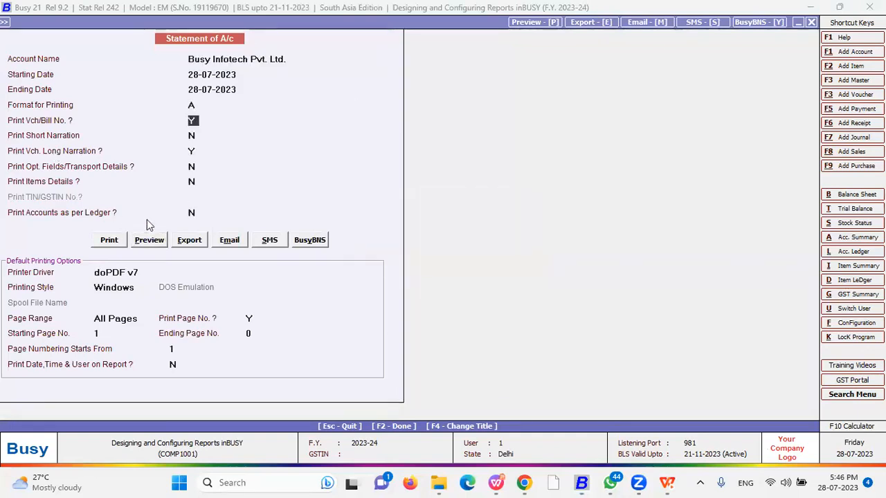
key("alt+p")
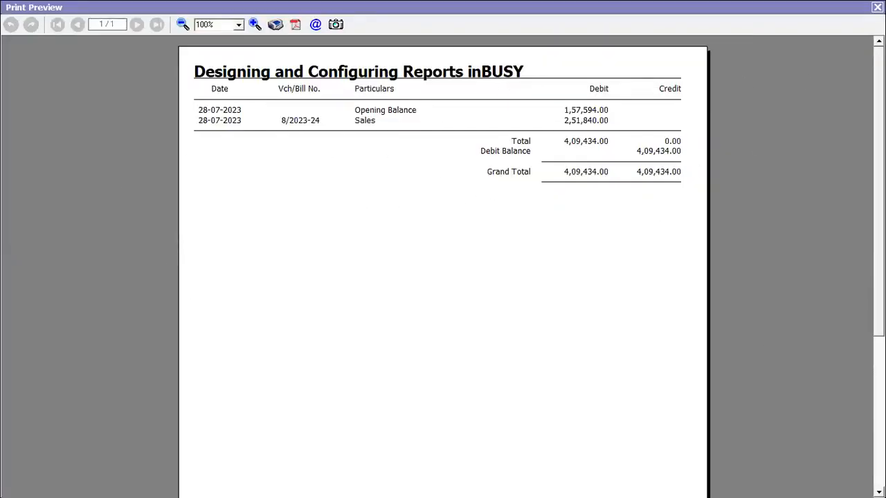
key("Escape")
key("Escape")
key("Return")
key("Return")
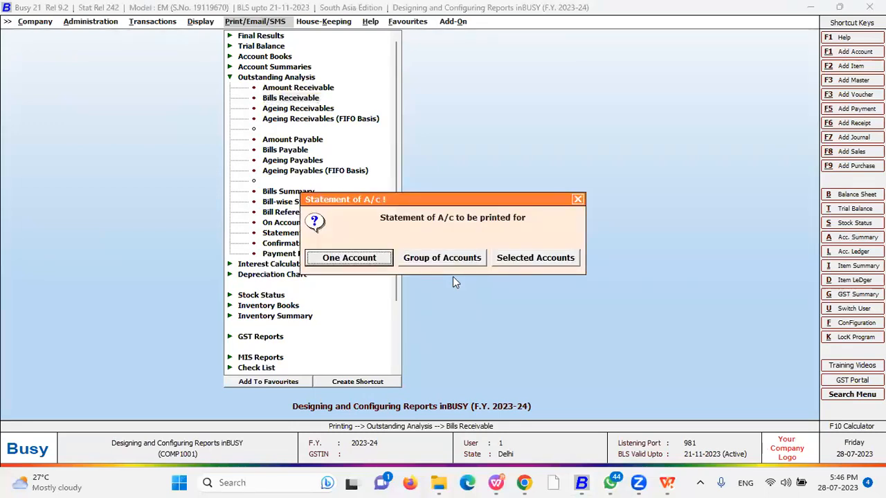
key("Escape")
key("Escape")
Preview the T-Format statement of account for one account in format A
left_click(292, 233)
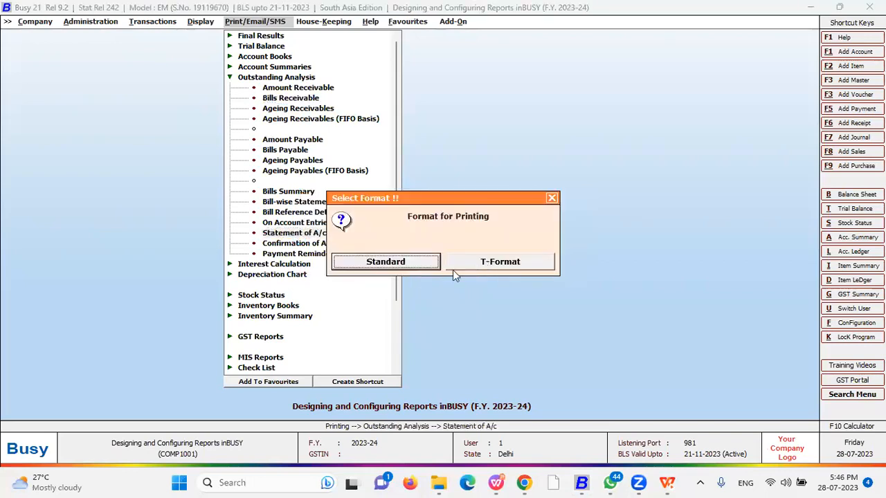
left_click(497, 263)
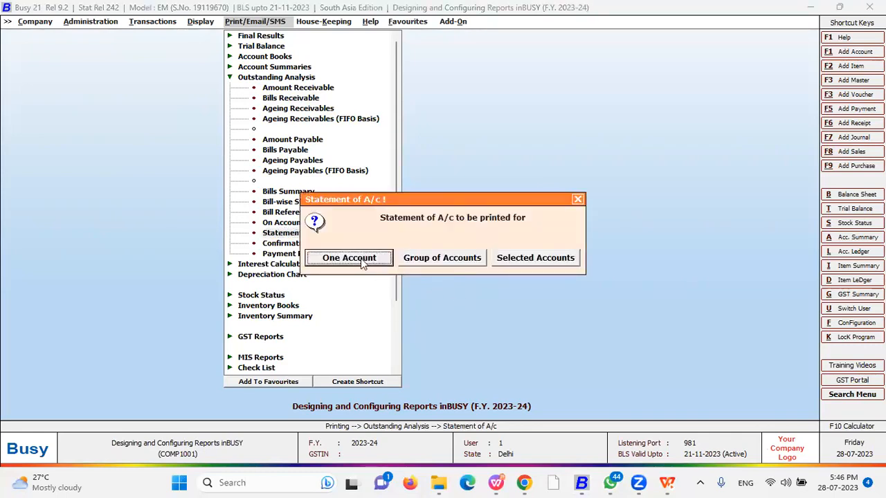
left_click(361, 258)
key("Return")
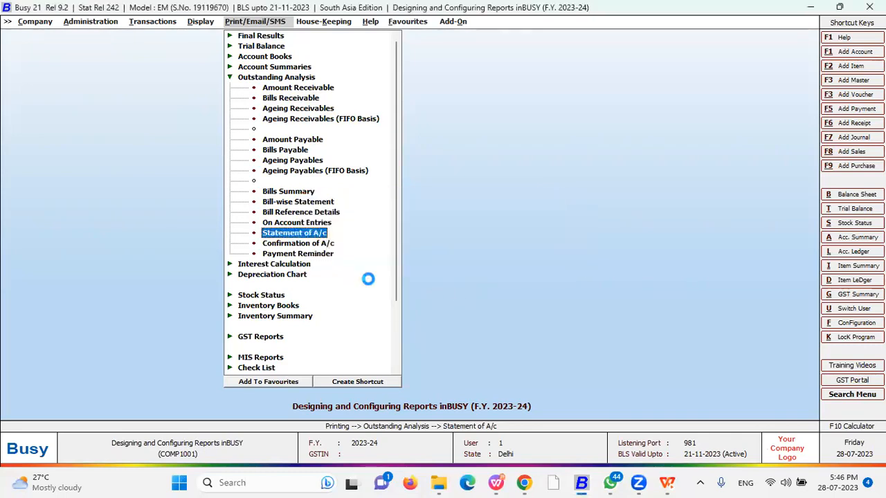
key("Return")
key("Return")
key("Return")
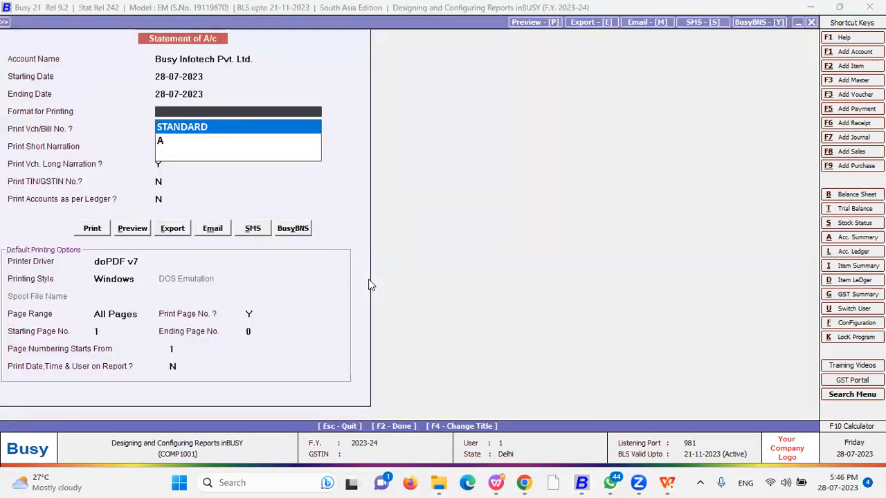
key("Down")
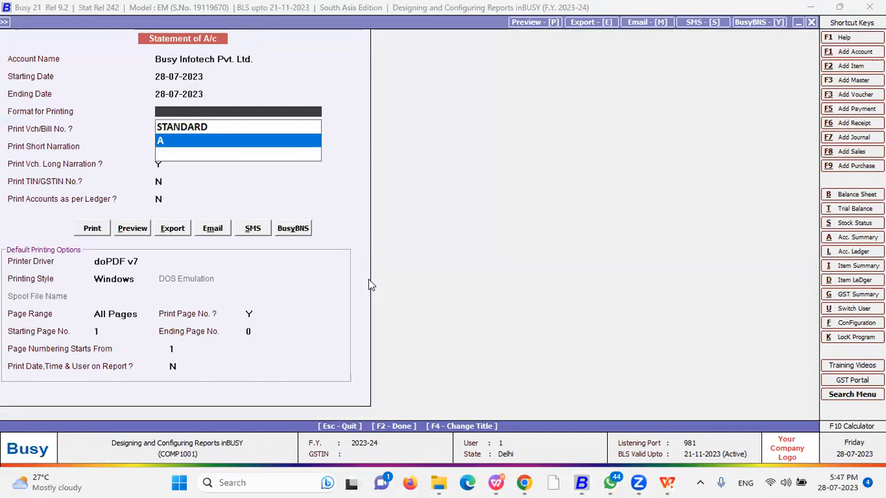
key("Up")
key("Down")
key("Return")
key("alt+p")
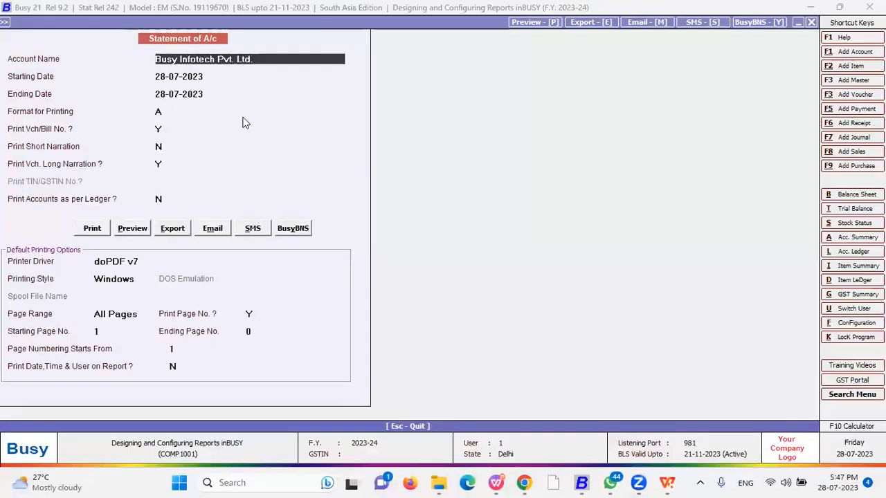
key("Escape")
Switch to the STANDARD printing format and preview the statement with its covering letter
left_click(165, 111)
key("Up")
key("Return")
key("alt+p")
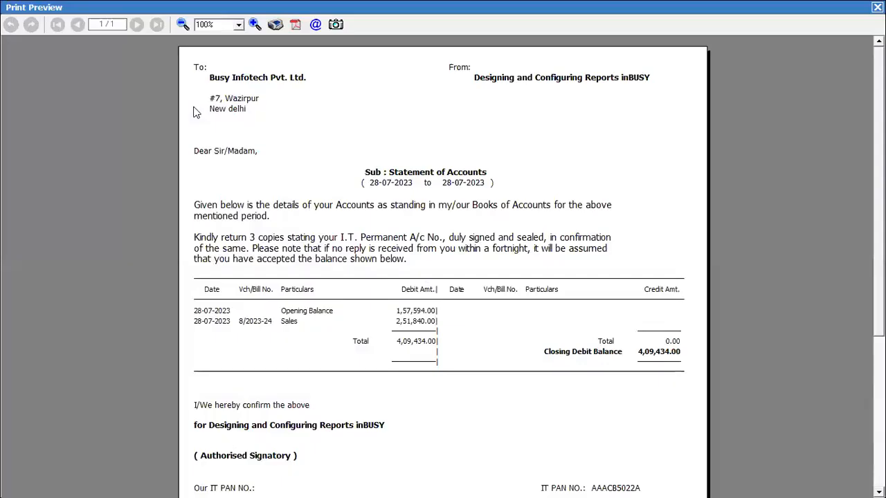
scroll(443, 277, "down", 3)
scroll(443, 277, "up", 3)
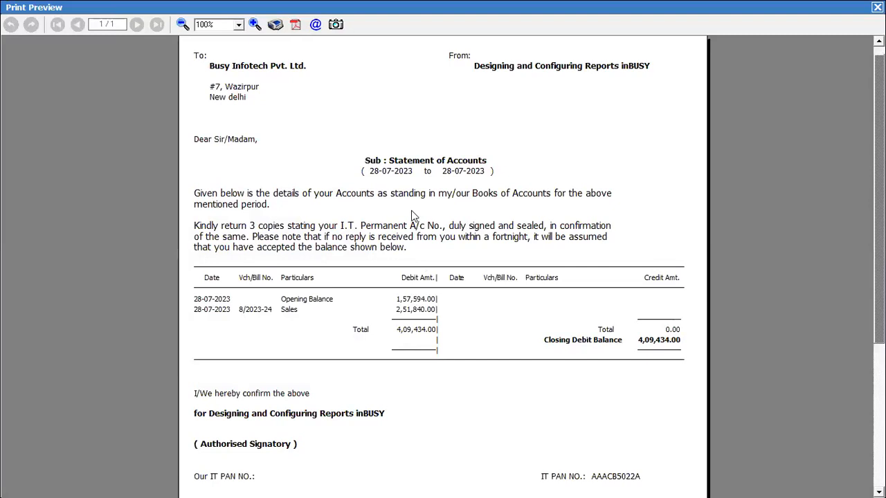
scroll(284, 186, "down", 3)
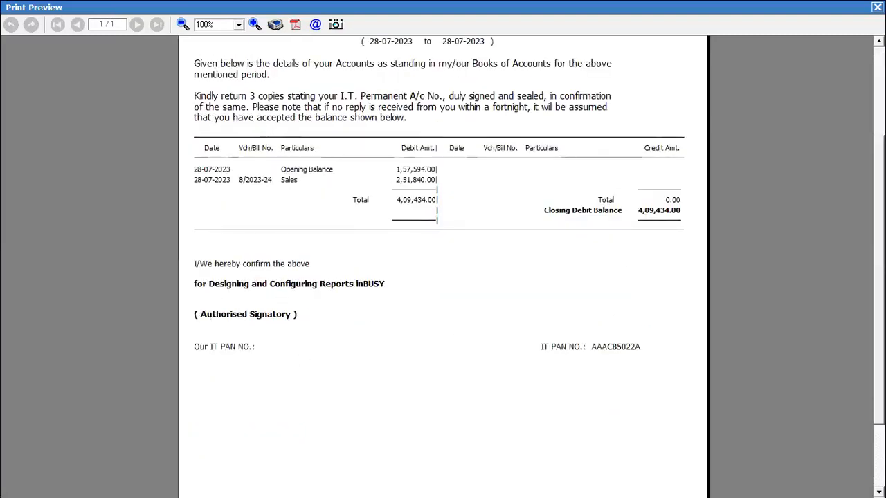
key("Escape")
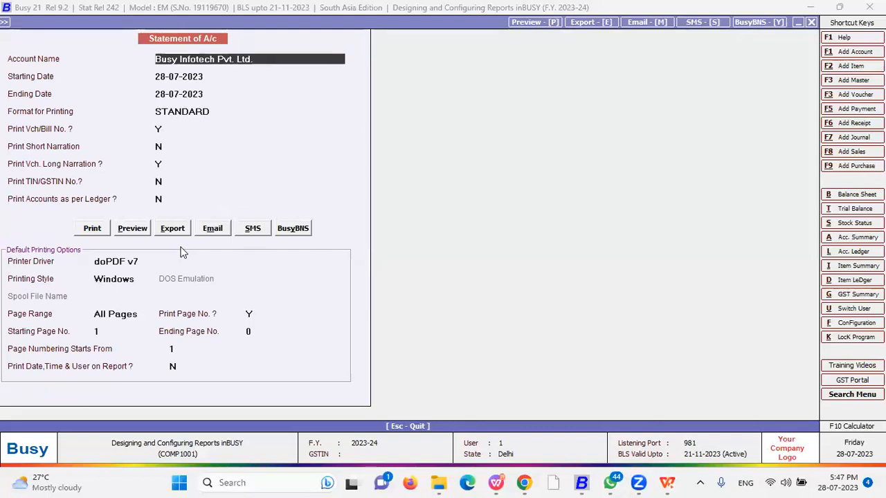
Close the statement options and move on to the Confirmation of A/c report
key("Escape")
key("Return")
key("Return")
key("Right")
key("Return")
key("Right")
key("Escape")
key("Down")
key("Return")
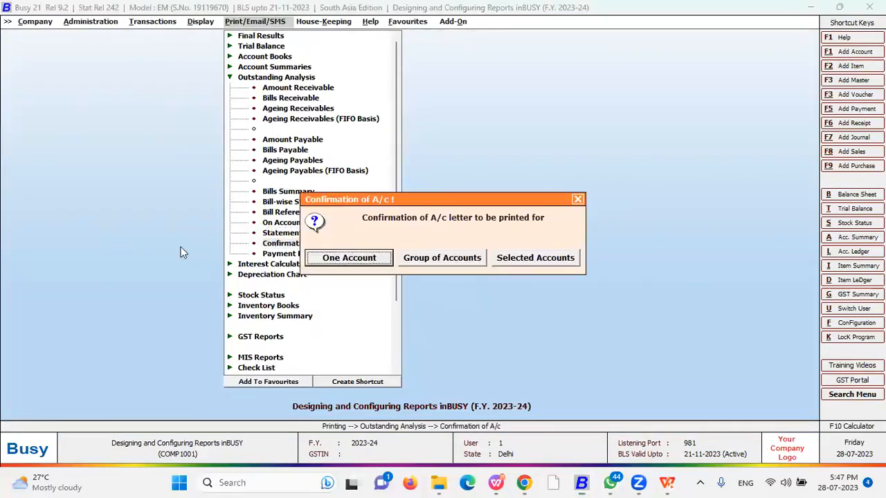
Preview Busy Infotech Pvt. Ltd.'s format A confirmation letter showing ₹4,09,434.00 Dr, then close it
key("Escape")
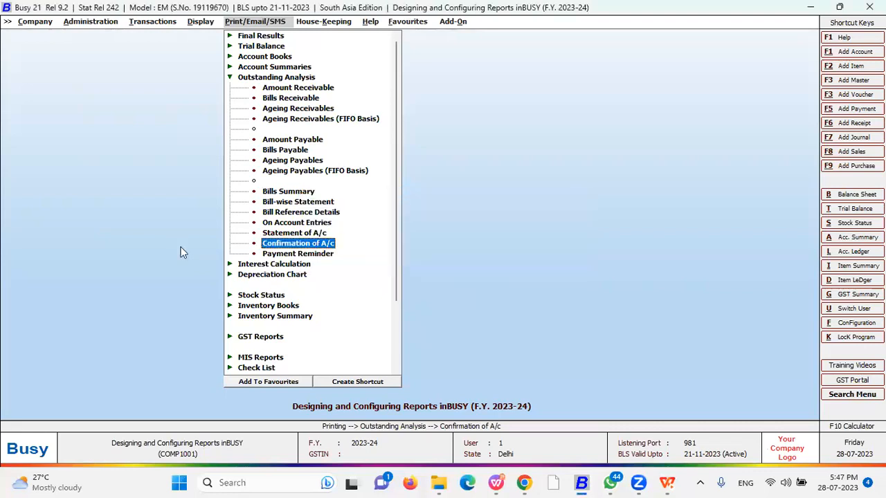
key("Return")
type("b")
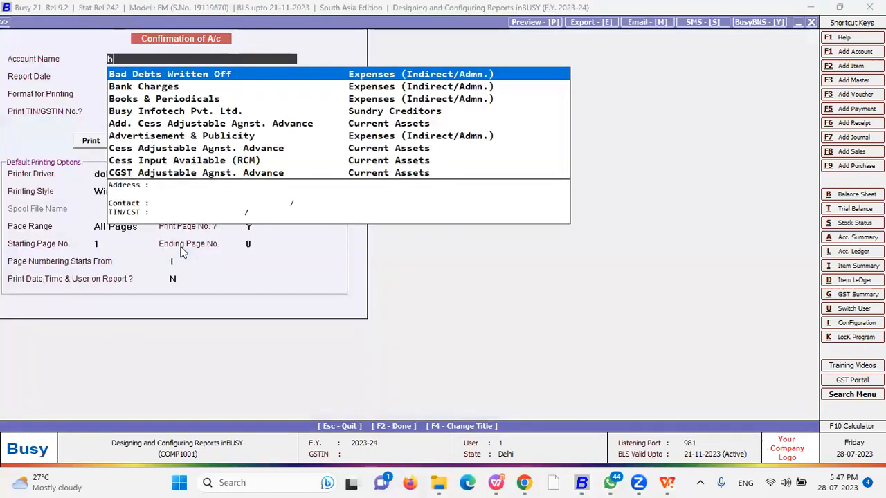
type("usy")
key("Return")
key("Return")
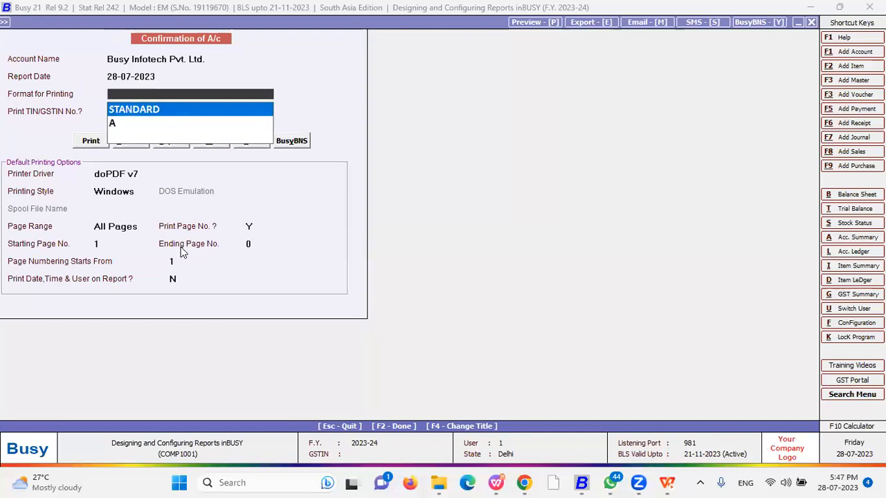
key("Down")
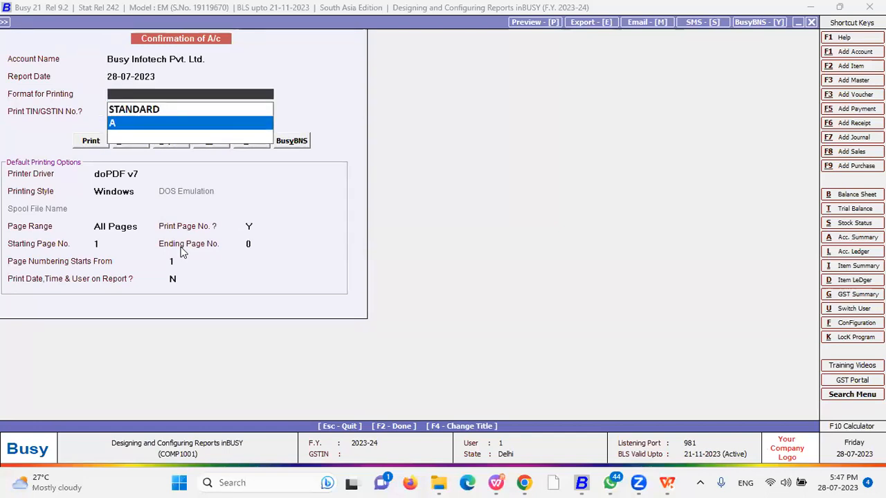
key("Return")
key("p")
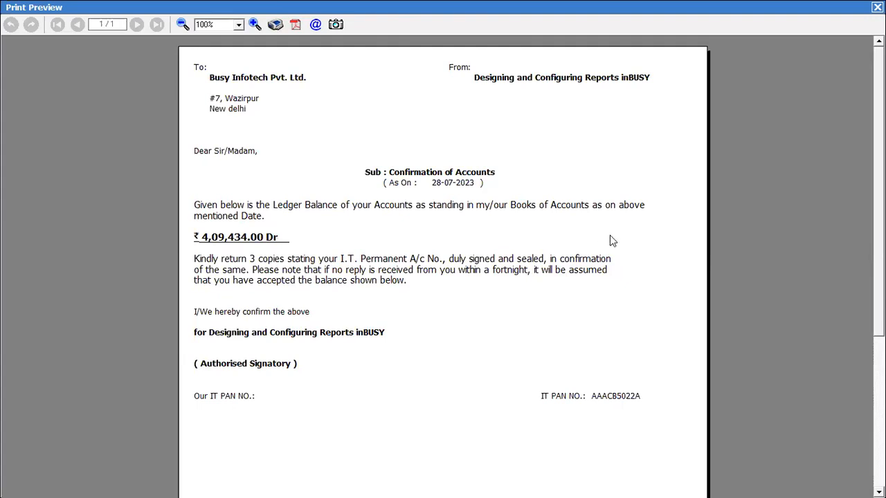
scroll(443, 276, "down", 1)
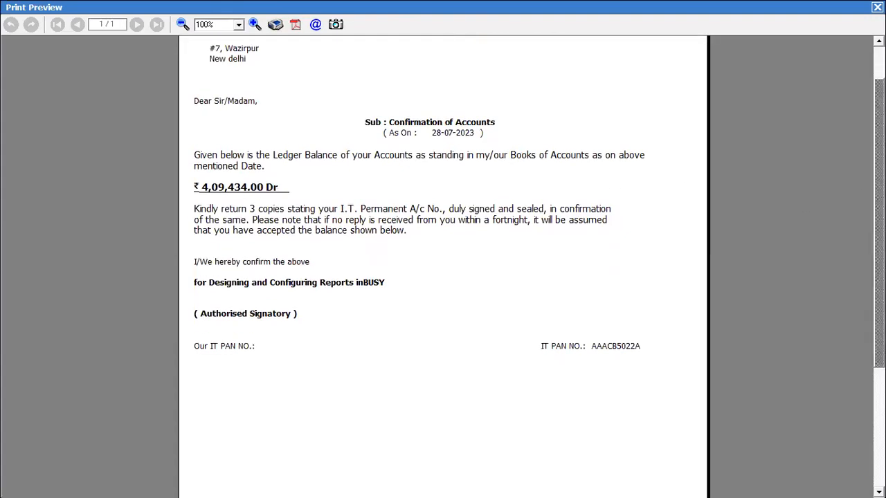
key("Escape")
key("Escape")
key("Escape")
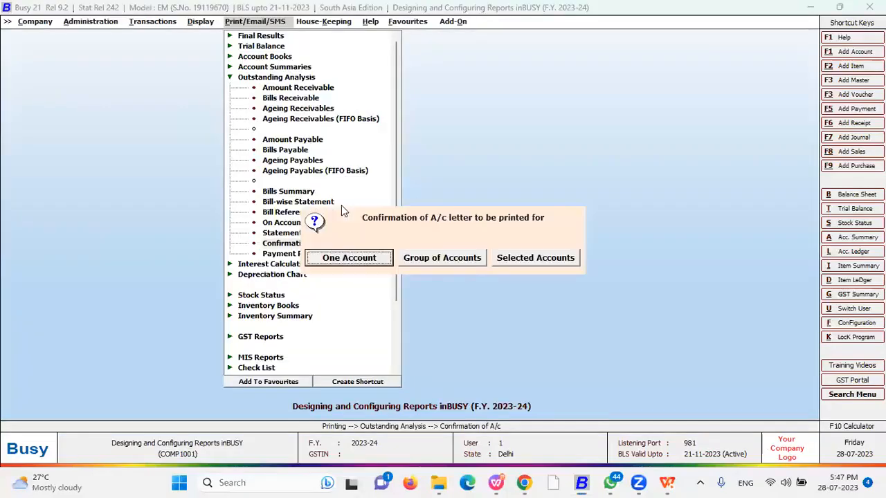
Dismiss the Payment Reminder dialog and open Administration > Configuration > Final Results Configuration
double_click(314, 255)
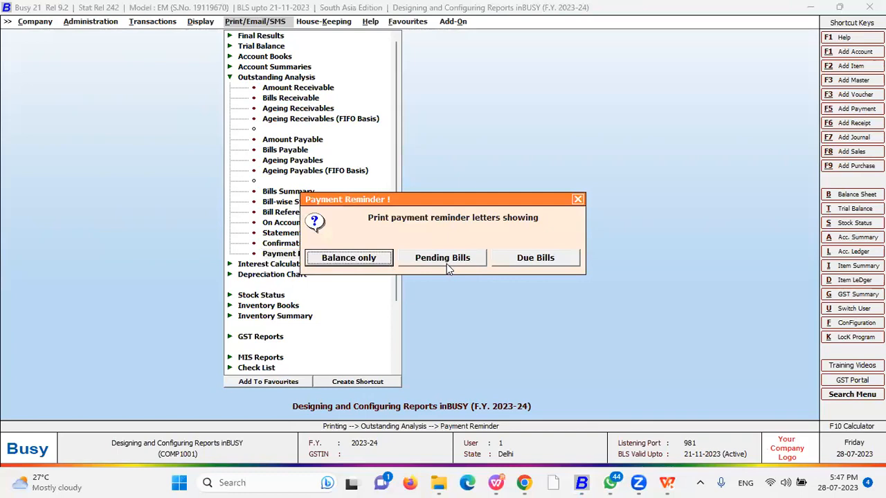
left_click(578, 199)
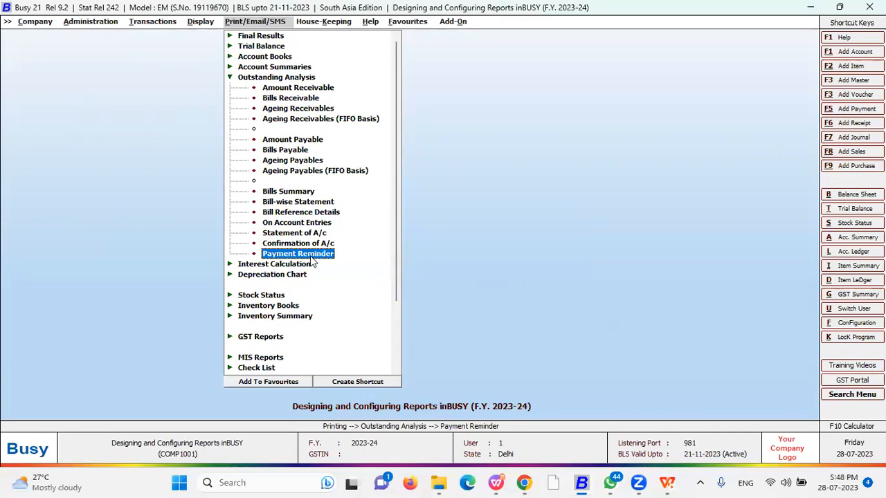
key("Left")
key("Left")
key("Left")
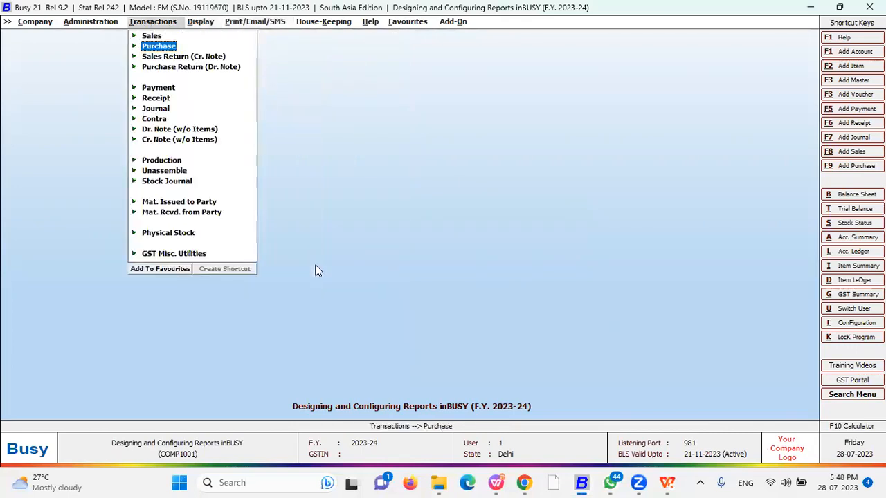
key("Left")
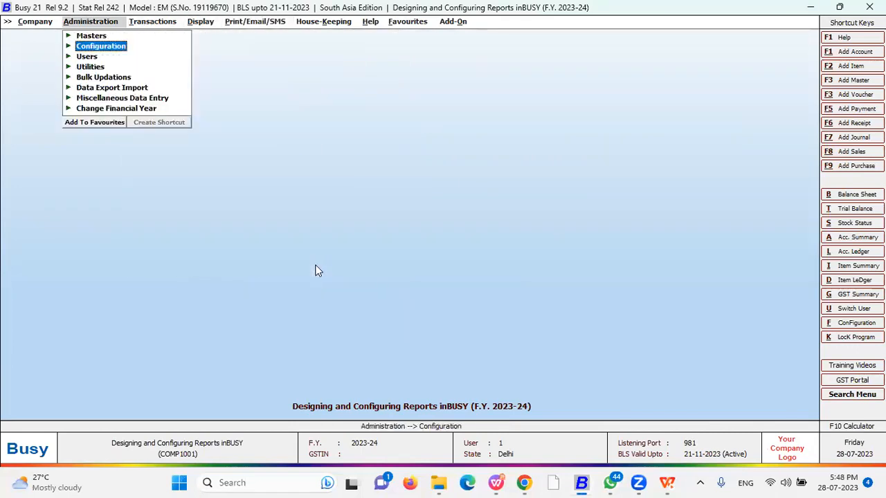
key("Right")
key("Down")
key("Down")
key("Down")
key("Down")
key("Down")
key("Down")
key("Down")
key("Down")
key("Left")
key("Right")
key("Down")
key("Down")
key("Down")
key("Down")
key("Down")
key("Down")
key("Down")
key("Down")
key("Down")
key("Down")
key("Down")
key("Down")
key("Down")
key("Down")
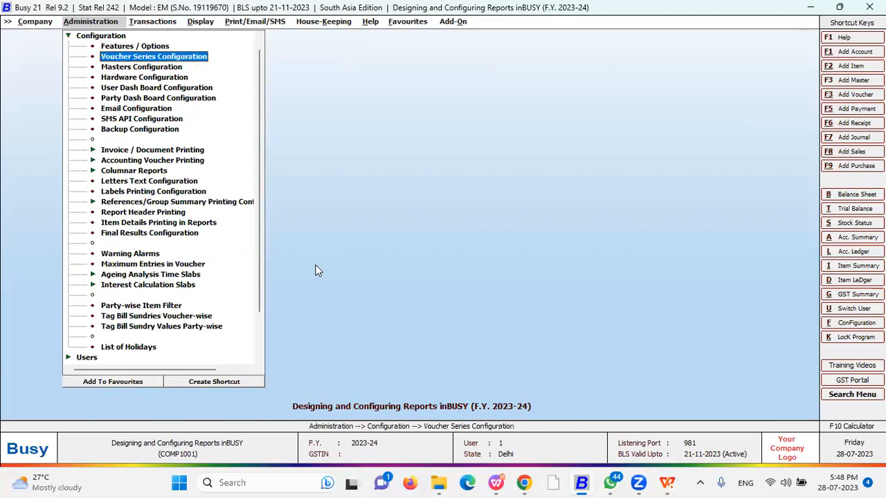
key("Down")
key("Down")
key("Down")
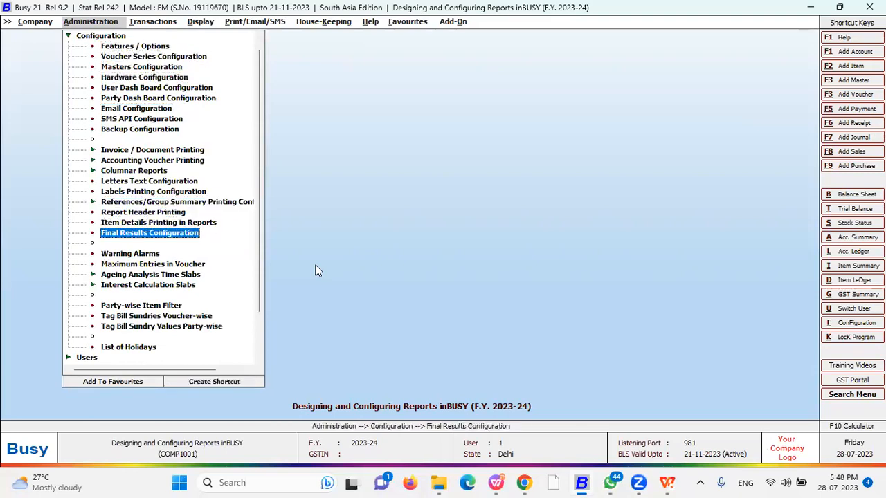
key("Return")
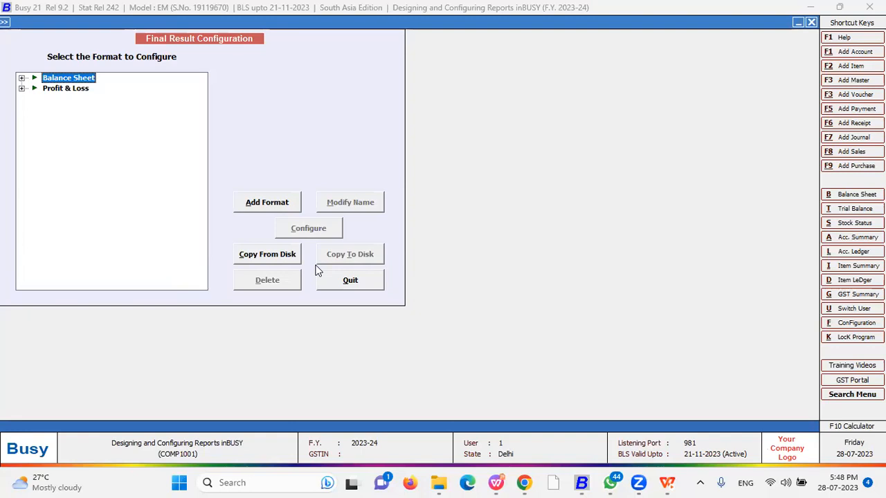
Expand the Balance Sheet and Profit & Loss format lists, returning to Balance Sheet format A
key("Right")
key("Down")
key("Down")
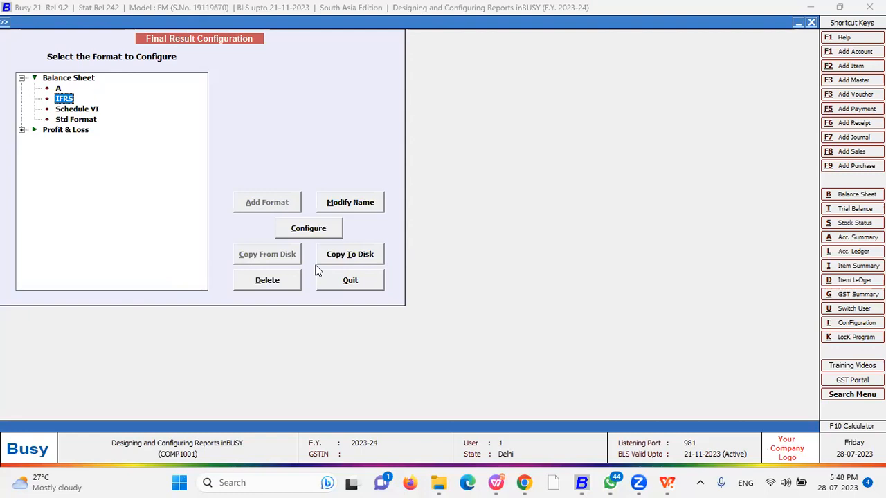
key("Down")
key("Down")
key("Down")
key("Right")
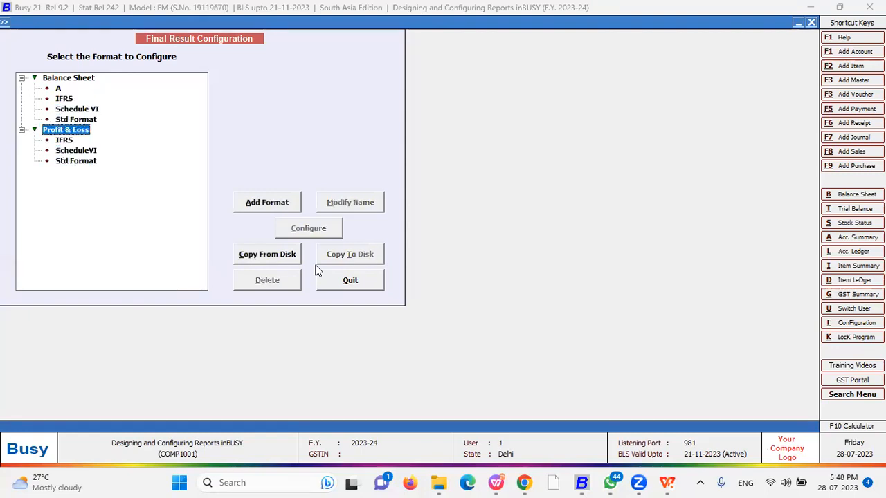
key("Up")
key("Up")
key("Up")
key("Up")
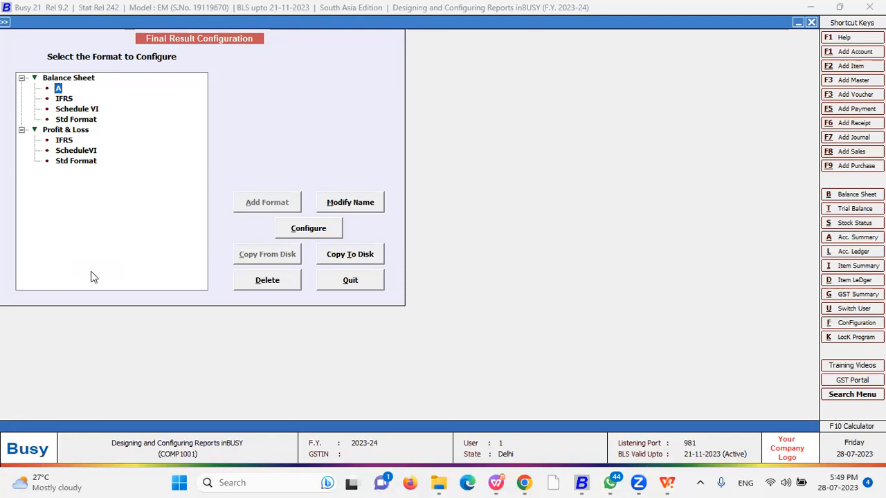
key("Down")
key("Down")
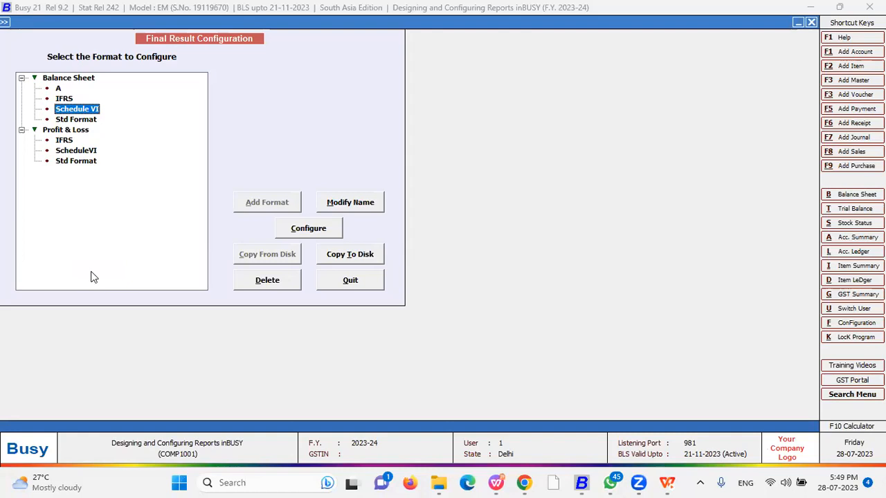
left_click(75, 121)
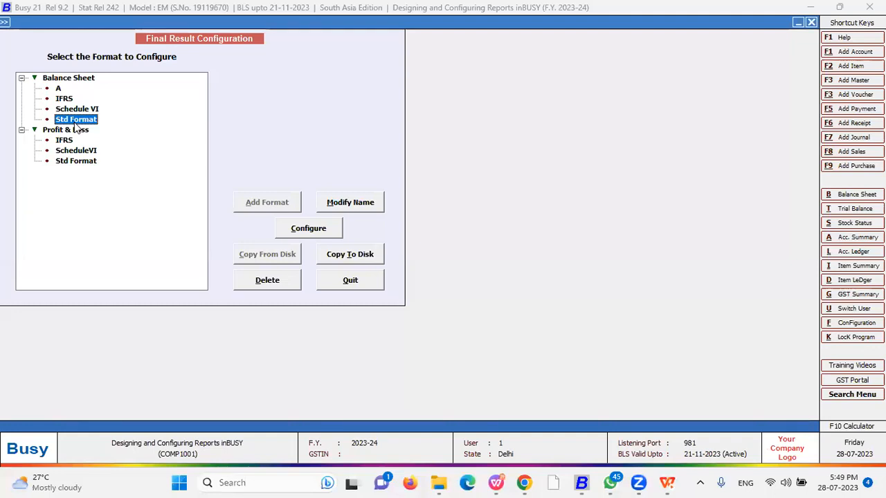
left_click(65, 101)
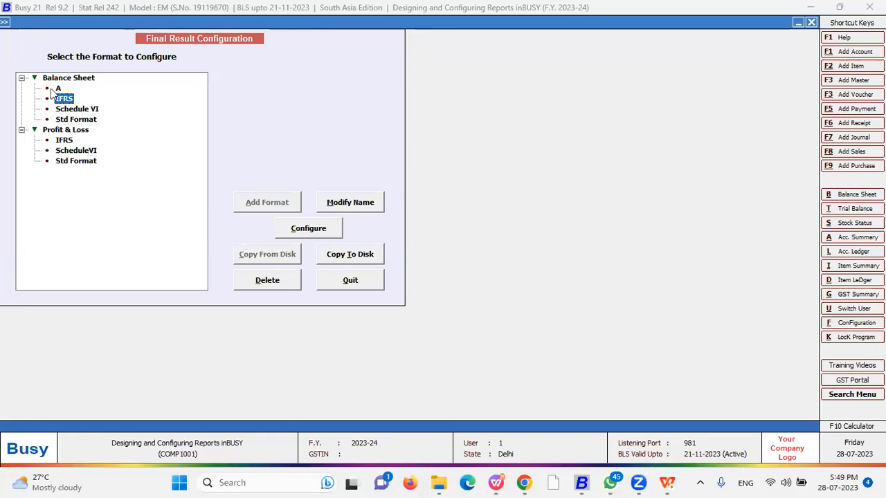
left_click(63, 79)
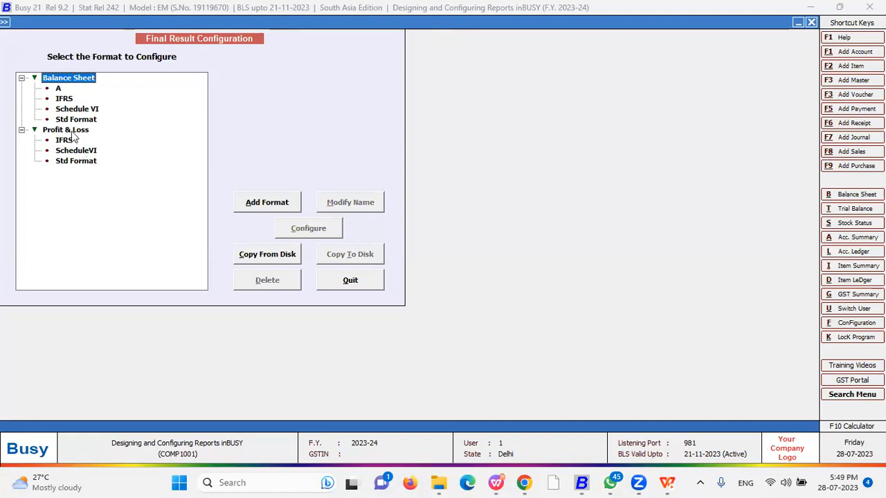
Add a new balance sheet format '1' and base its configuration on the standard layout
left_click(270, 204)
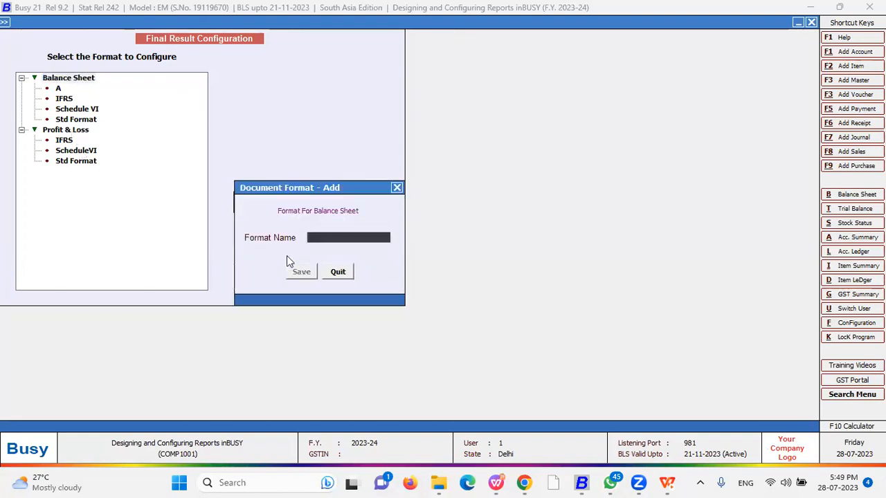
type("1")
left_click(294, 275)
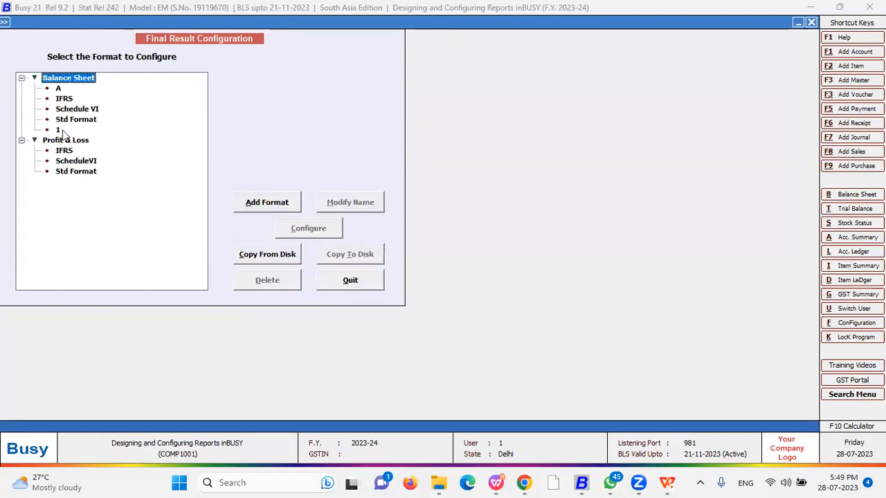
left_click(307, 228)
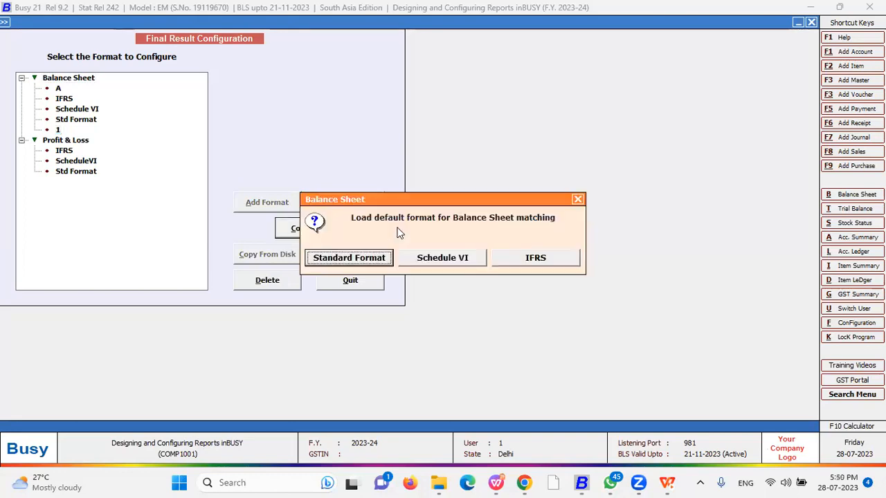
left_click(361, 261)
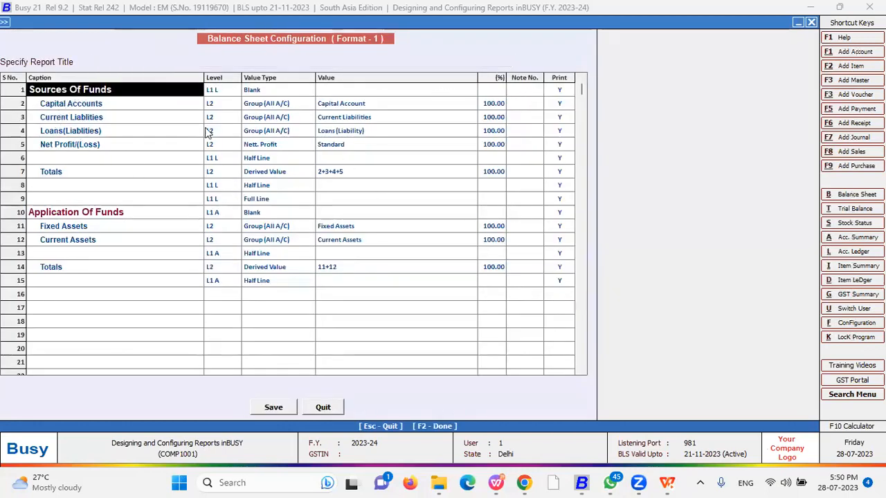
Set row 1's level to L3 and its value type to Payable
left_click(217, 93)
key("space")
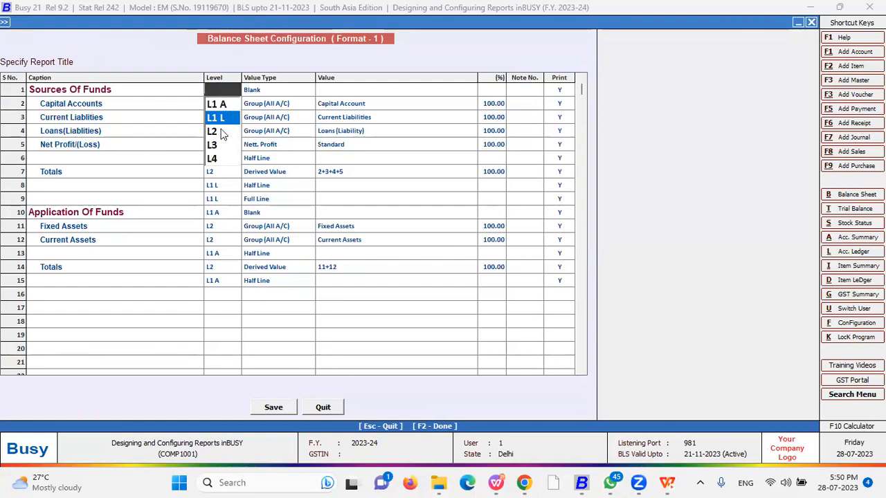
left_click(215, 147)
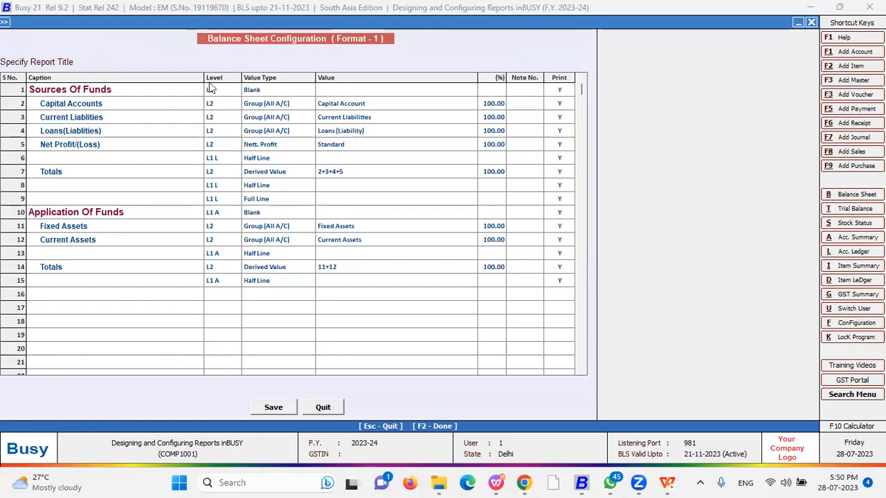
left_click(266, 93)
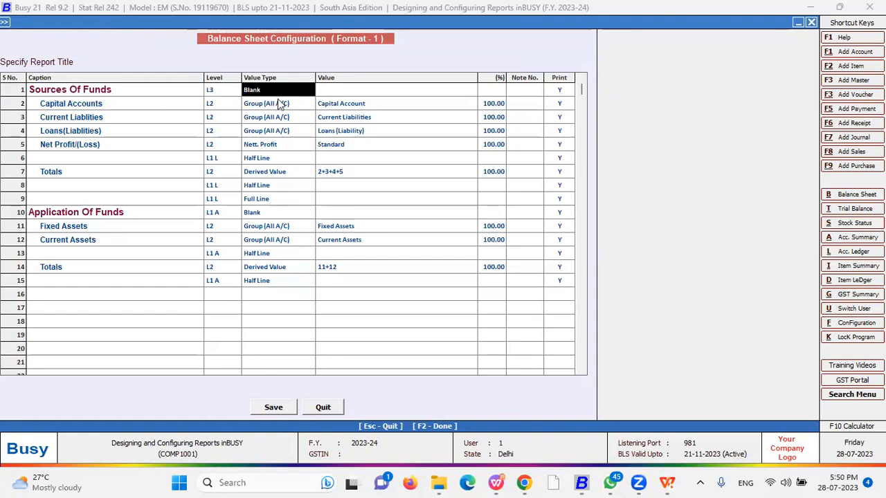
type("b")
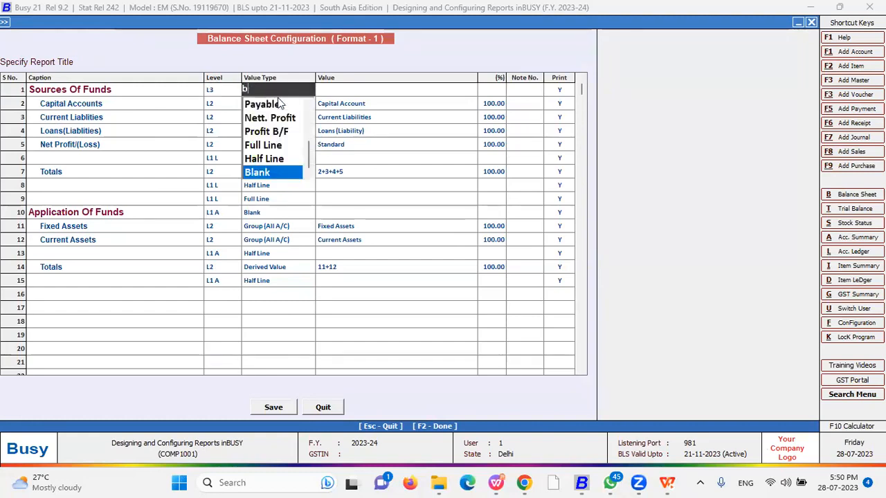
key("Up")
key("Up")
key("Up")
key("Up")
key("Up")
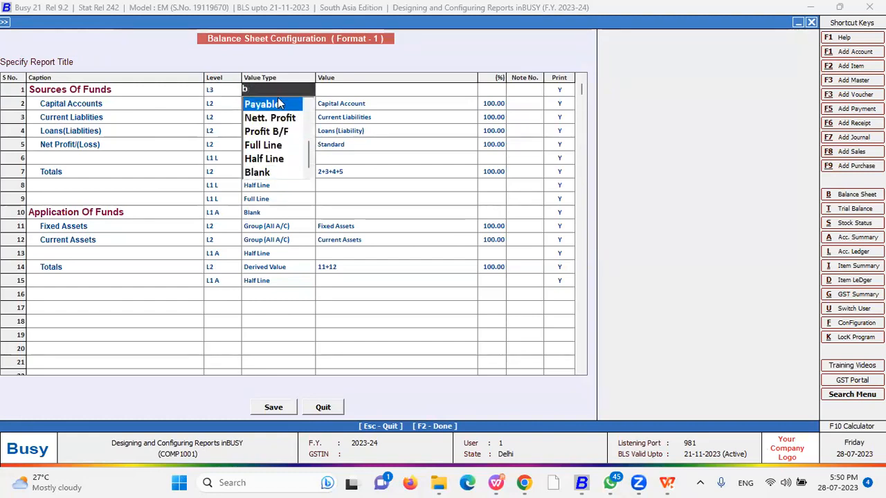
key("Return")
key("Return")
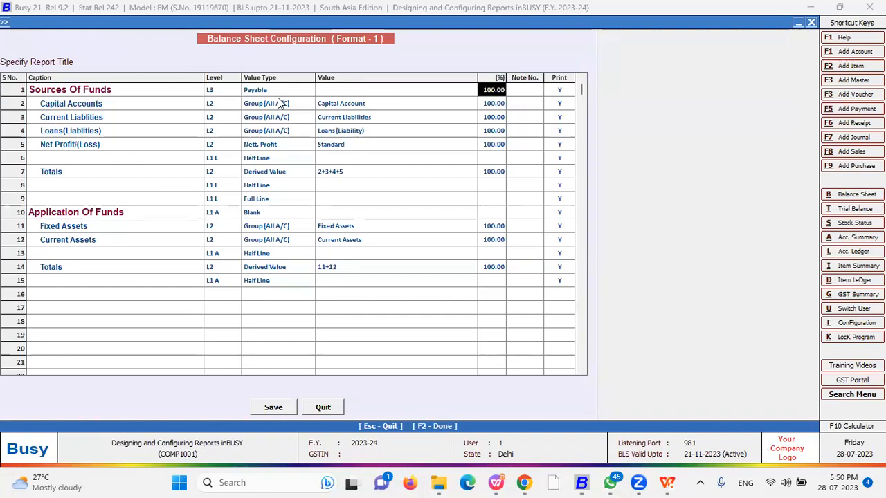
key("Return")
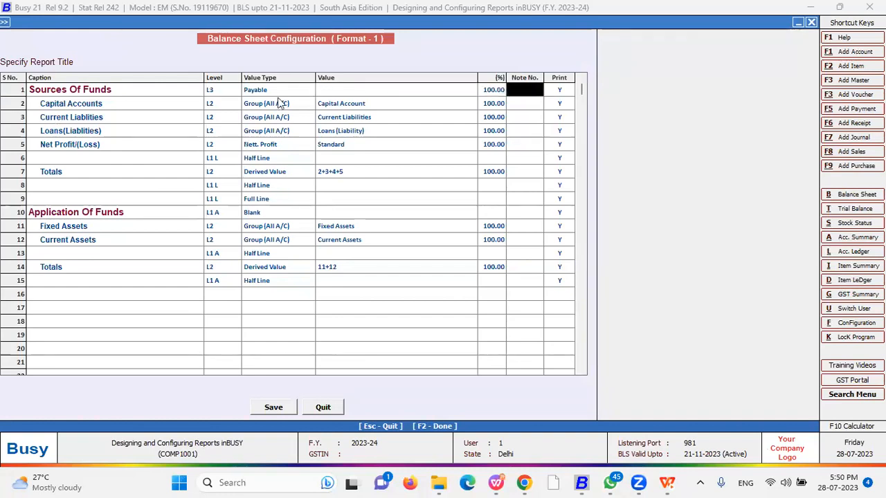
key("Return")
key("Return")
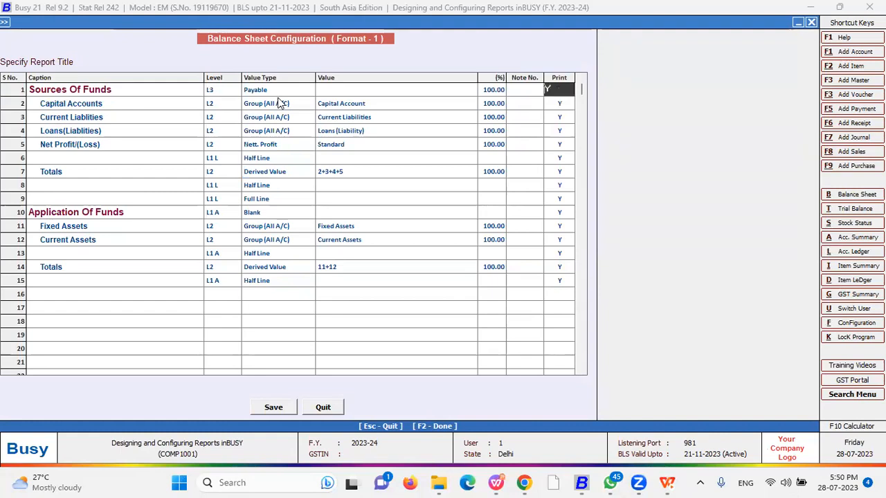
Move down the report rows past Capital Accounts and Current Liabilities to row 11, Fixed Assets
key("Up")
key("Down")
key("Up")
key("Down")
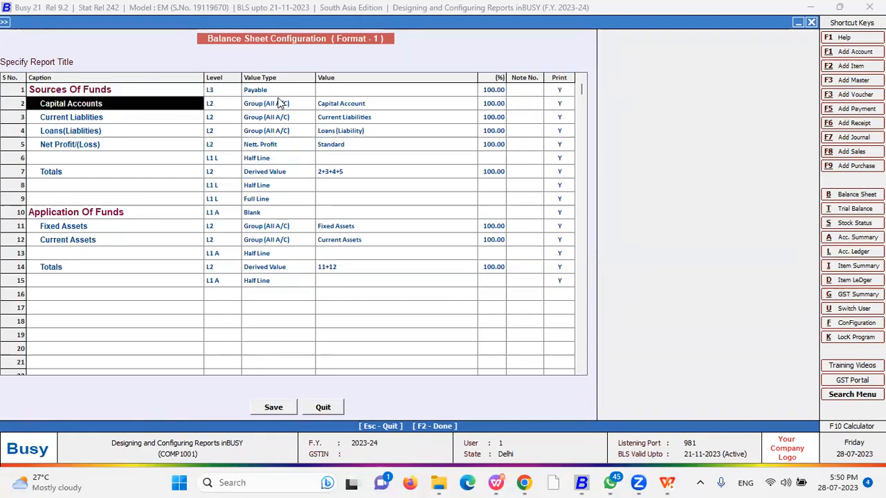
key("Down")
key("Down")
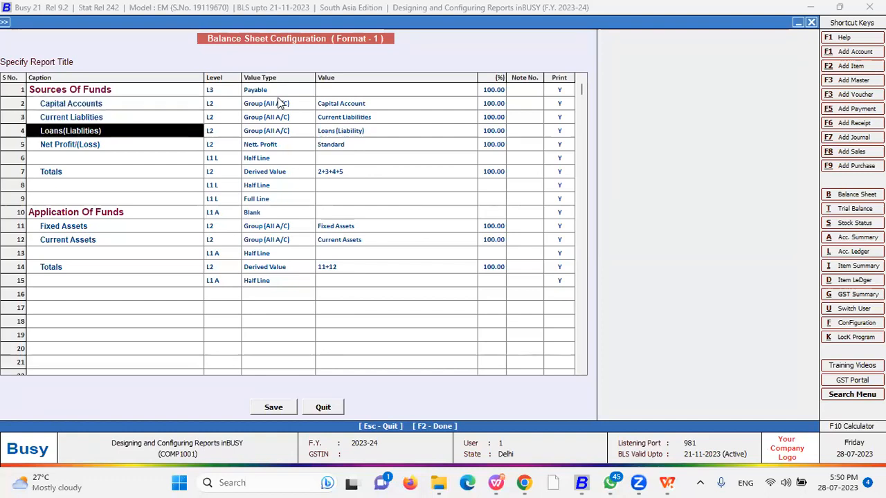
key("Down")
key("Down")
key("Down")
key("Down")
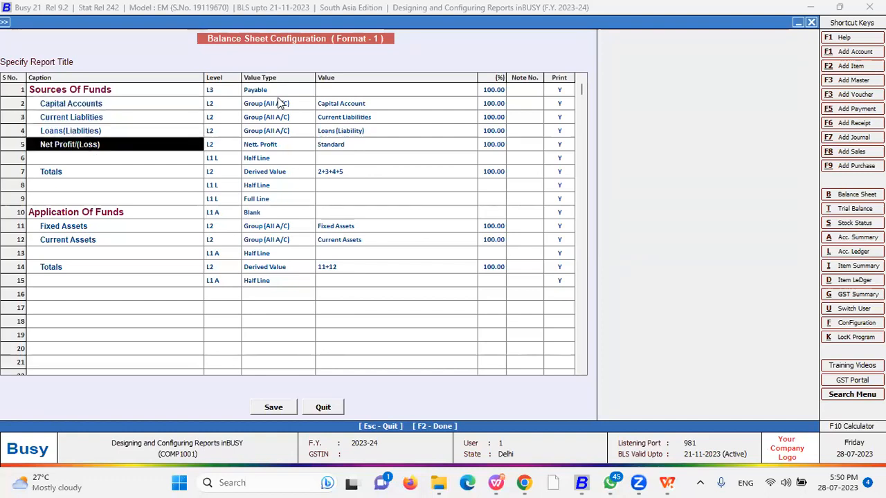
key("Down")
key("Down")
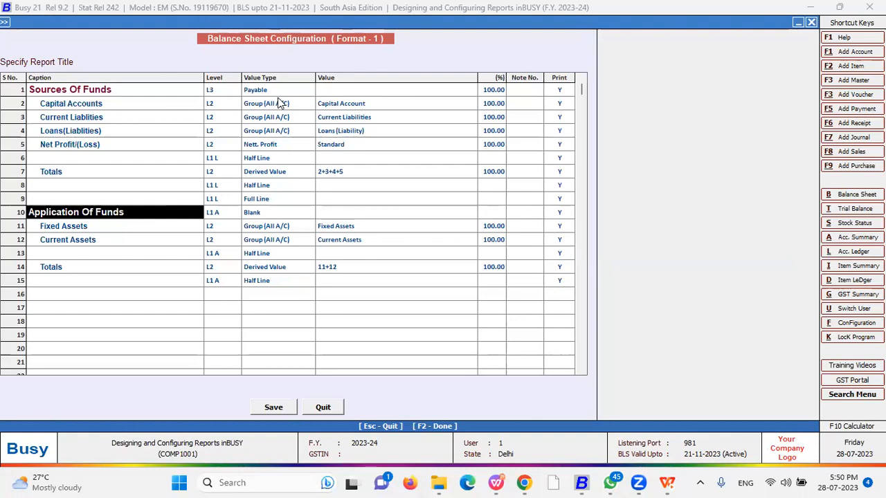
key("Down")
key("Down")
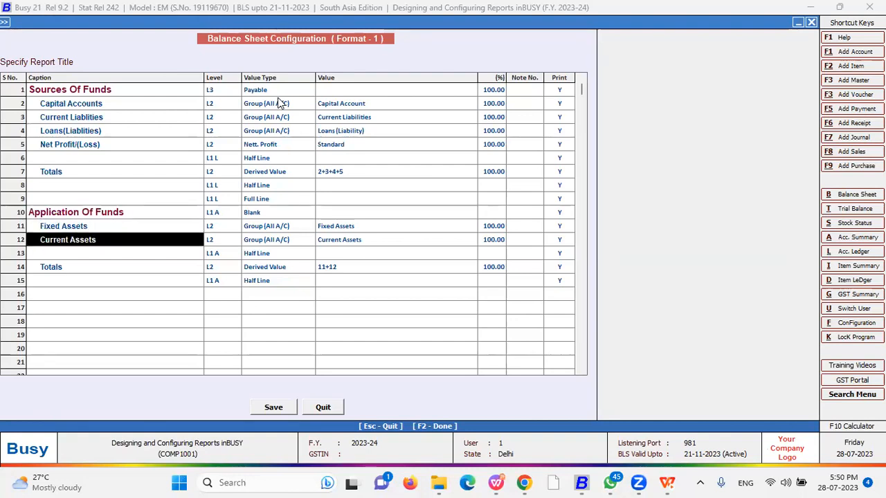
key("Down")
key("Down")
key("Return")
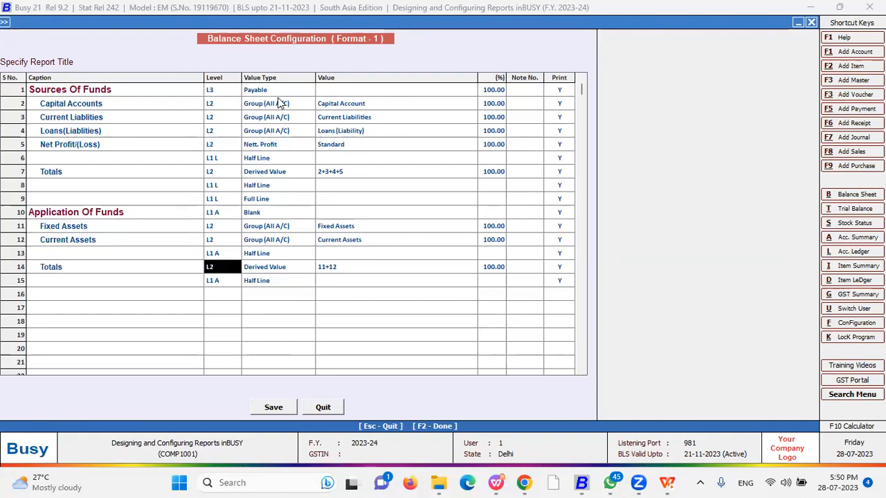
key("Up")
key("Up")
key("Up")
key("Return")
Keep Group (All A/C) as the Fixed Assets value type and choose its account groups
key("Left")
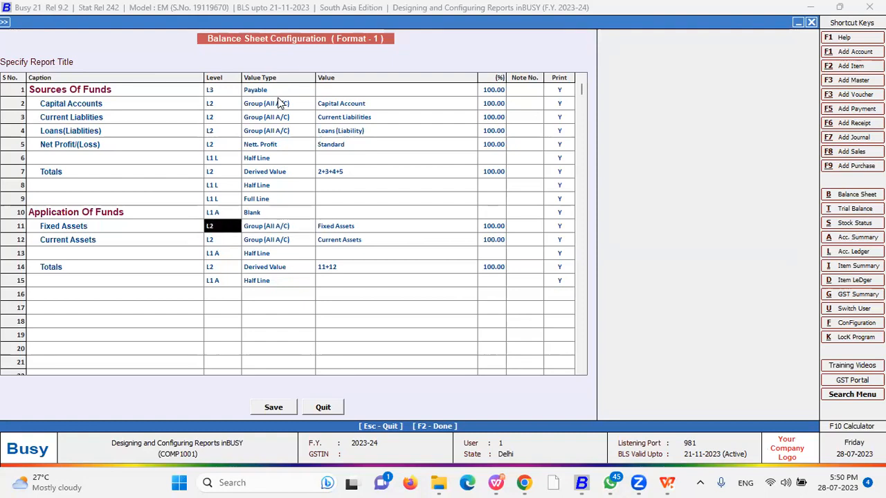
key("Return")
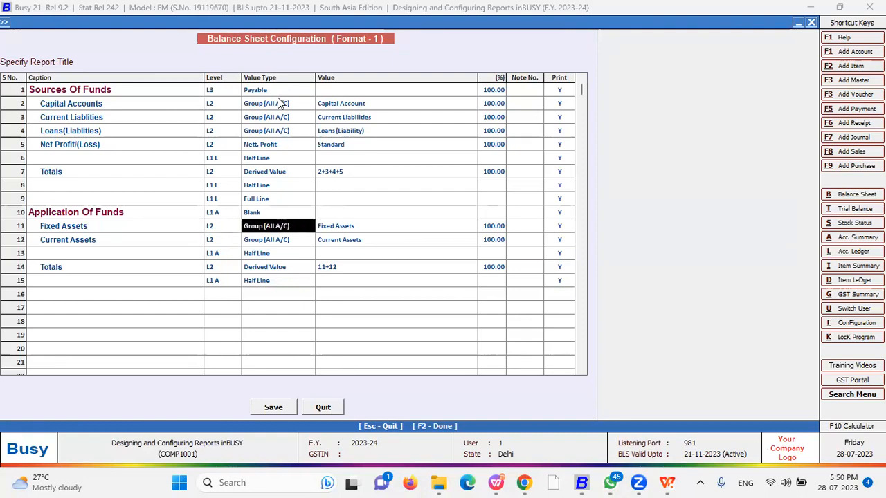
type("d")
key("Up")
key("Up")
key("Up")
key("Up")
key("Up")
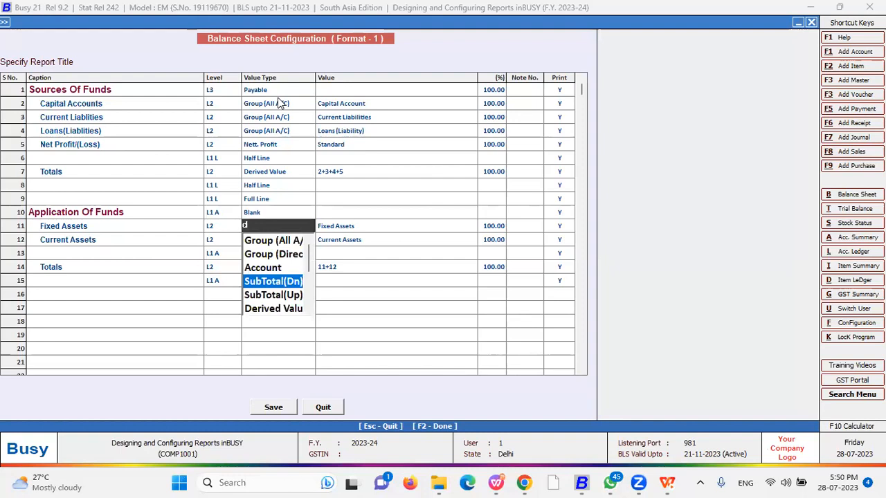
key("Down")
key("Down")
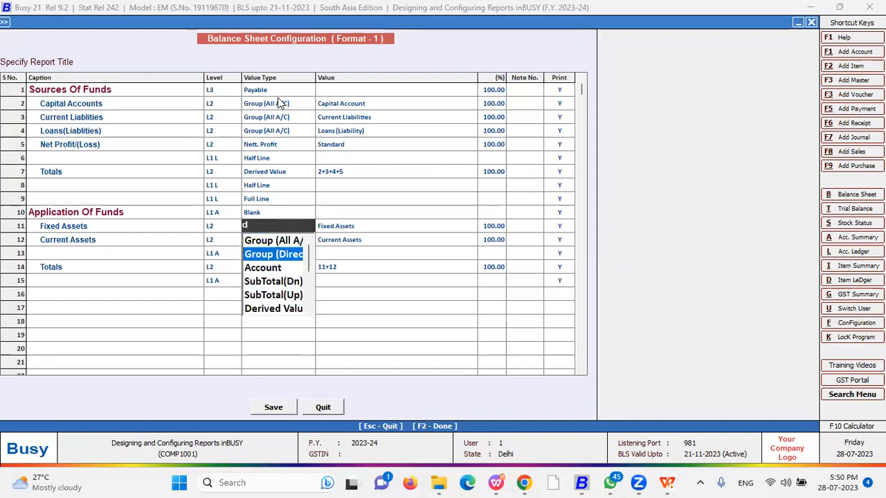
key("Down")
key("Down")
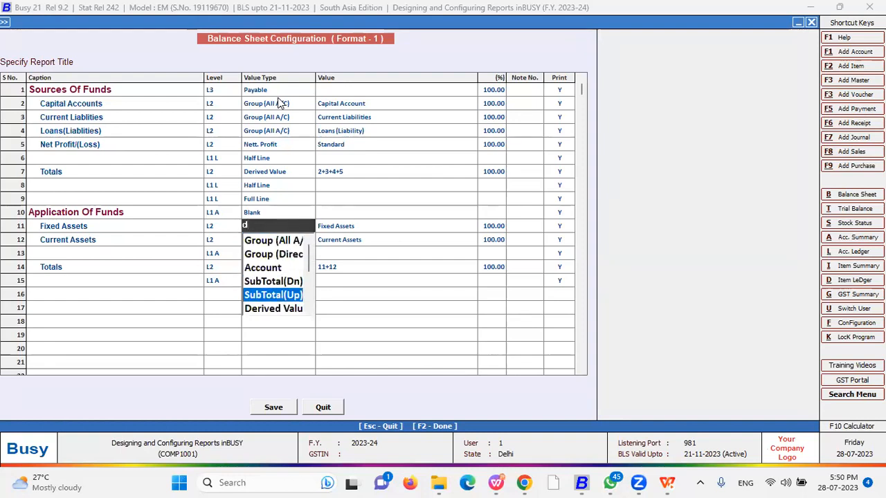
key("Up")
key("Up")
key("Up")
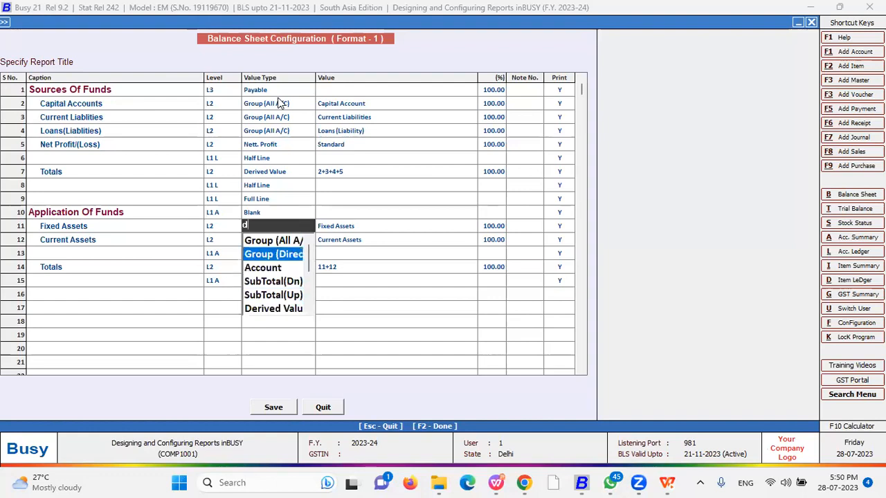
key("Up")
key("Return")
key("Return")
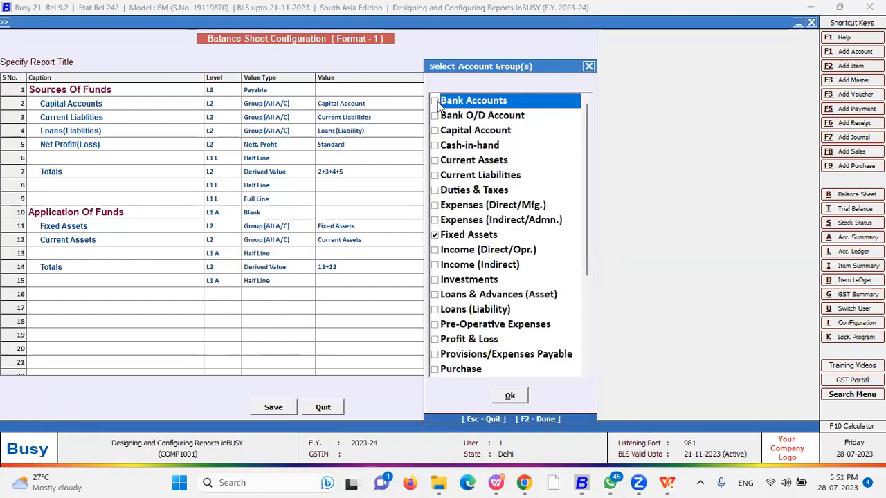
Confirm Bank Accounts and Fixed Assets groups, set the Fixed Assets row to 50%, and save
left_click(510, 396)
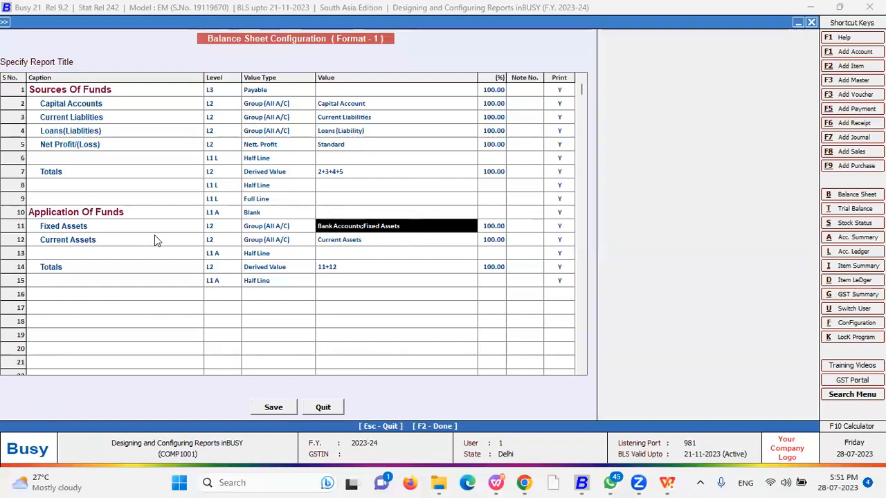
left_click(492, 225)
type("50")
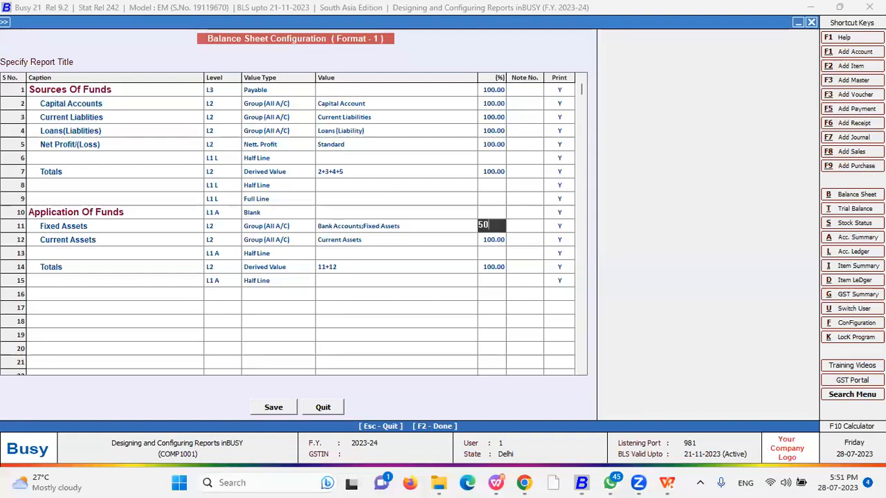
key("Return")
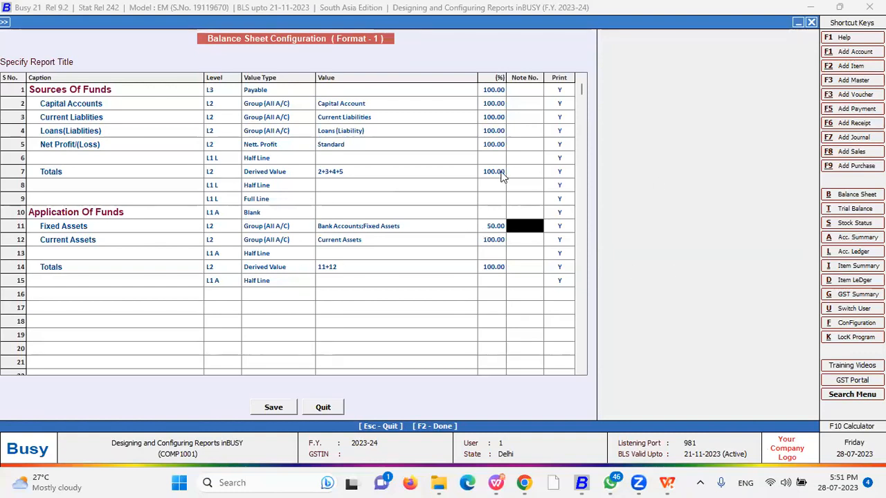
key("F2")
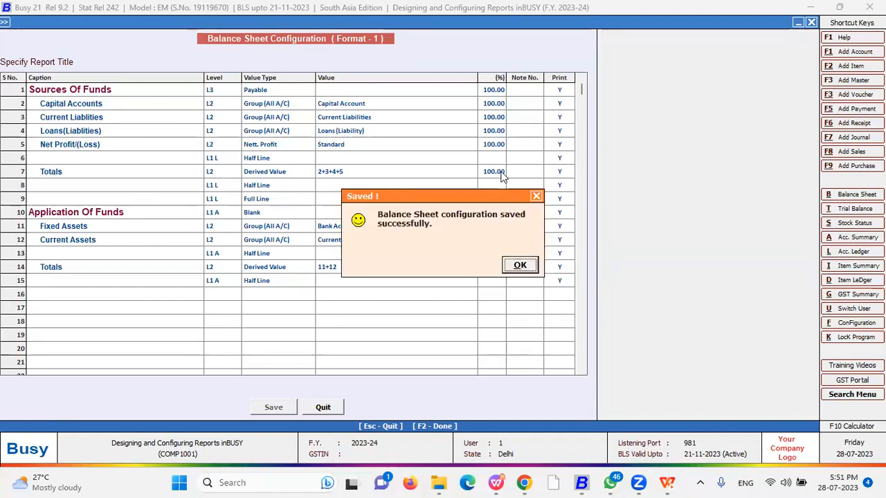
key("Return")
Select the IFRS format under Profit & Loss and open it with Configure
key("Up")
key("Up")
key("Up")
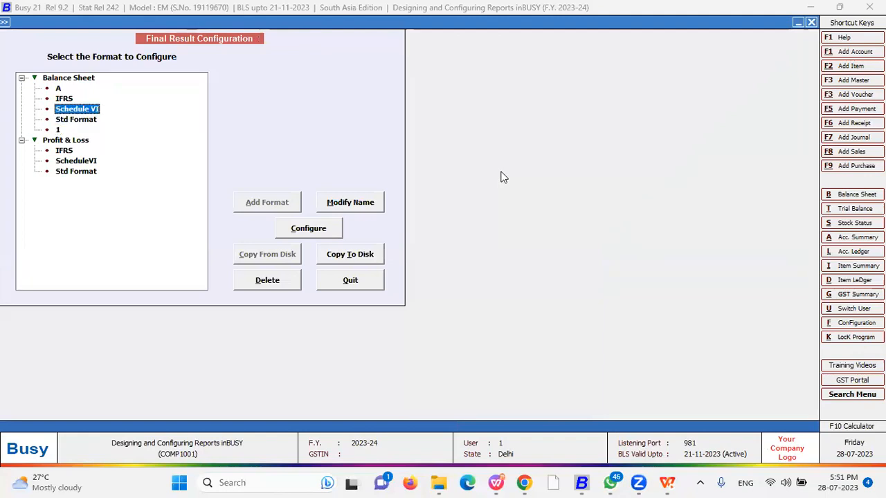
key("Up")
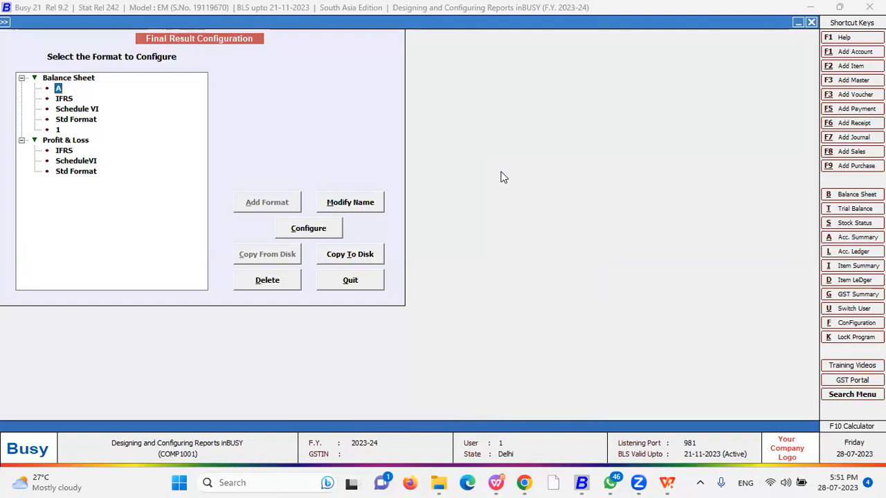
key("Down")
key("Down")
key("Down")
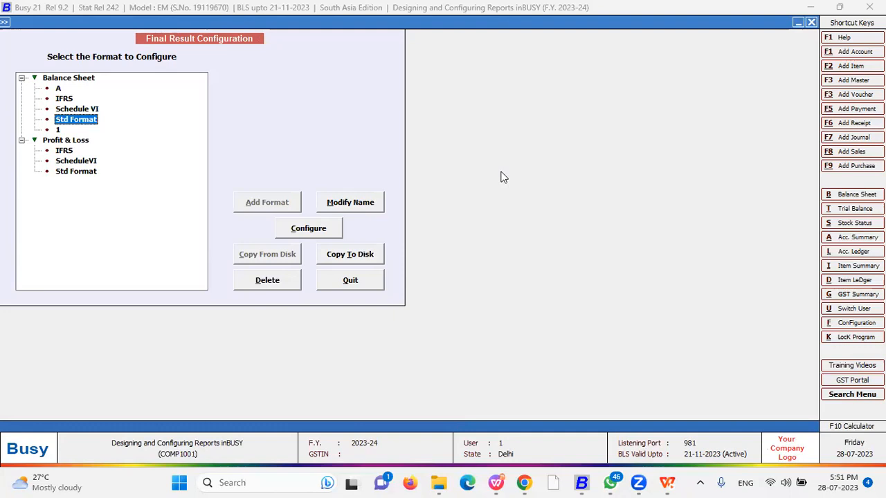
key("Down")
key("Down")
key("Down")
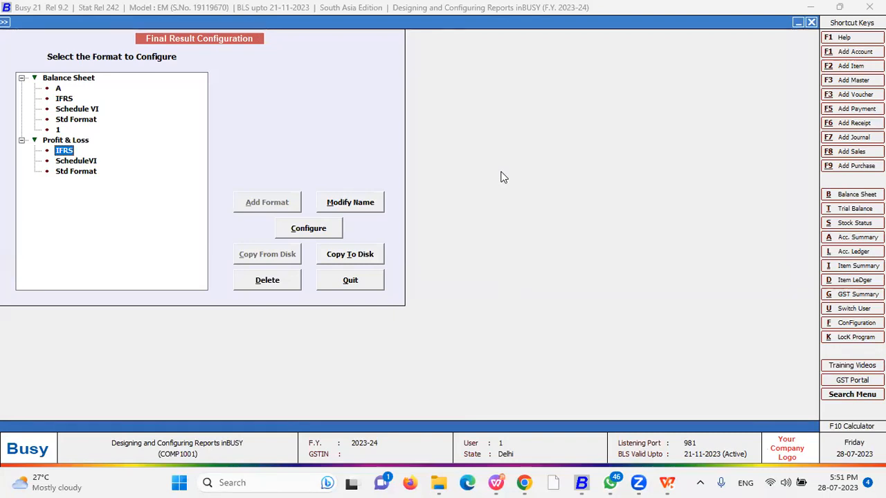
left_click(332, 228)
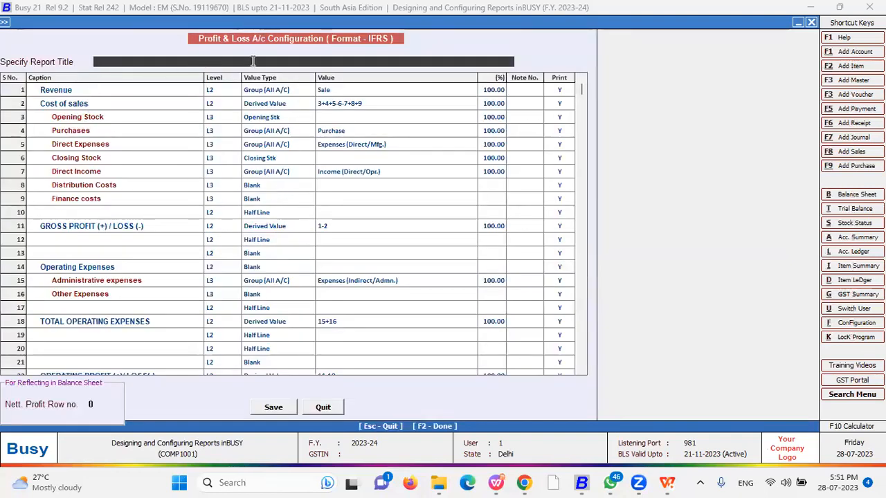
Set the Revenue row's level to L1 and step through the Cost of sales and Opening Stock rows
left_click(215, 92)
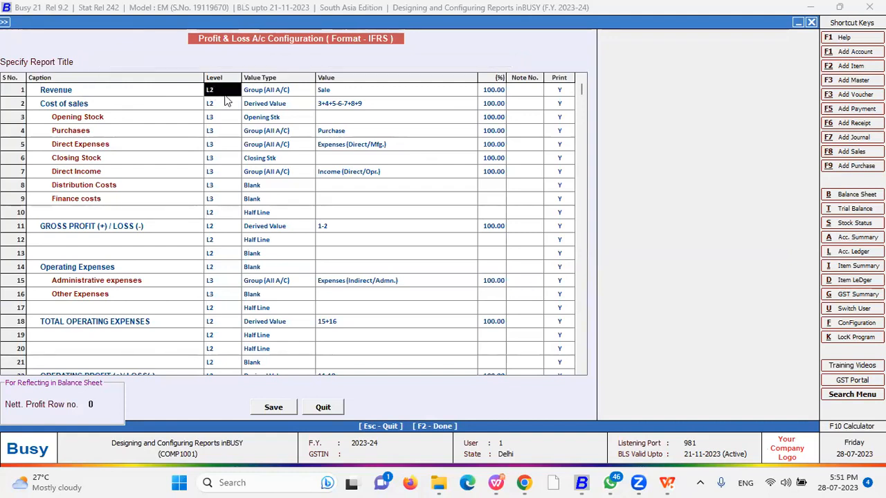
key("Return")
key("Down")
key("Left")
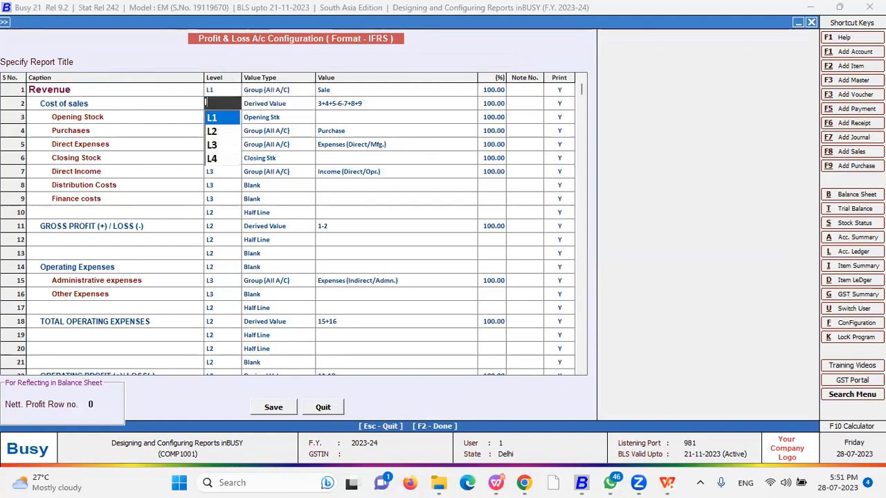
key("Return")
key("Left")
key("Down")
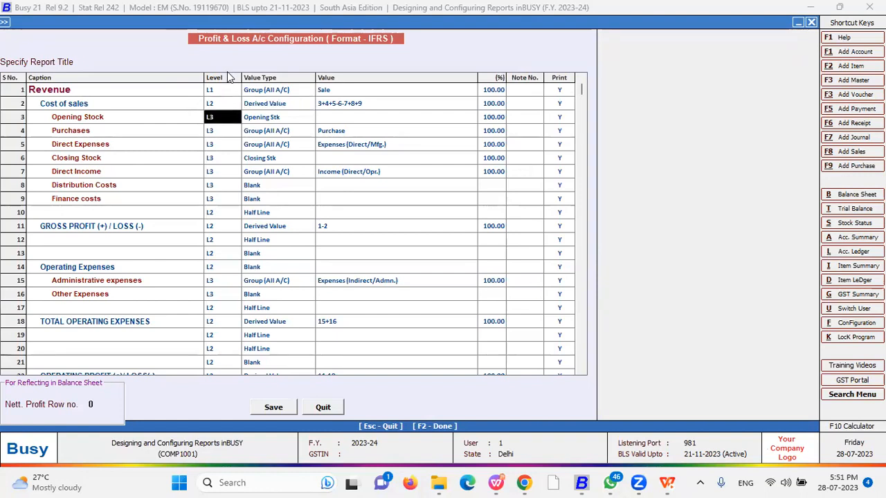
key("Return")
key("Down")
key("Left")
Check the Opening Stock and Revenue row settings, then close the Profit & Loss configuration
key("Up")
key("Return")
key("Up")
key("Up")
key("Return")
key("Left")
key("Return")
key("Return")
key("Down")
key("Return")
key("Return")
key("Escape")
key("Escape")
key("Right")
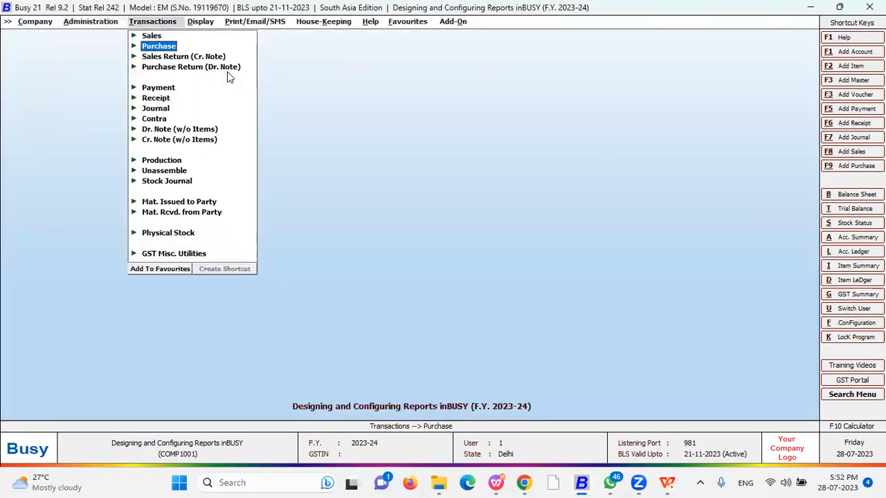
Open Display > Final Results > Balance Sheet > Vertical (Configurable)
key("Right")
key("Up")
key("Up")
key("Up")
key("Up")
key("Up")
key("Up")
key("Up")
key("Up")
key("Up")
key("Up")
key("Up")
key("Up")
key("Up")
key("Up")
key("Right")
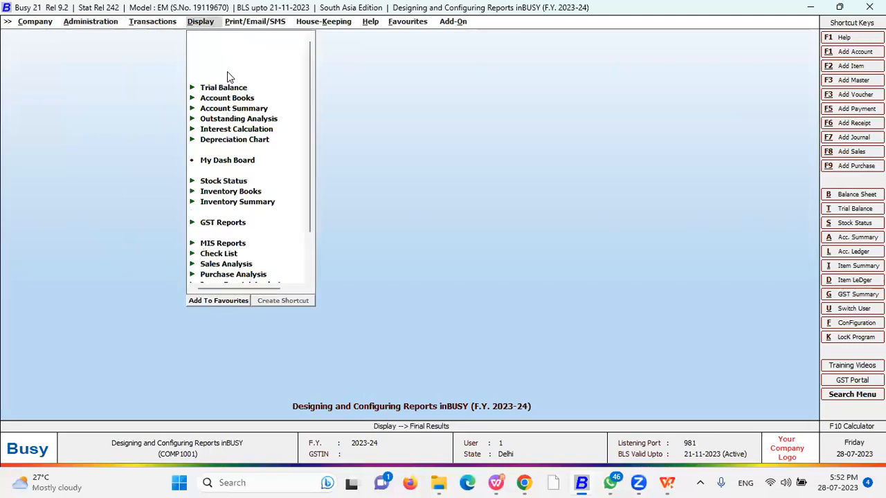
key("Down")
key("Down")
key("Up")
key("Up")
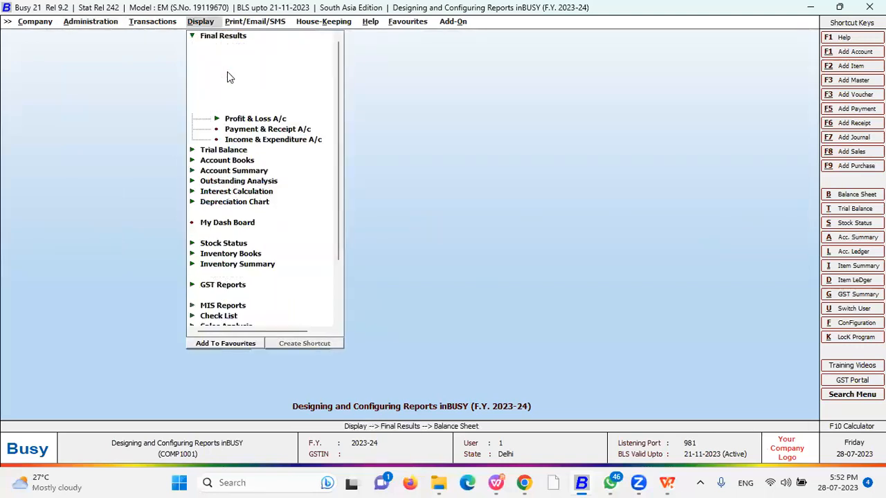
key("Right")
key("Down")
key("Down")
key("Down")
key("Down")
key("Up")
key("Up")
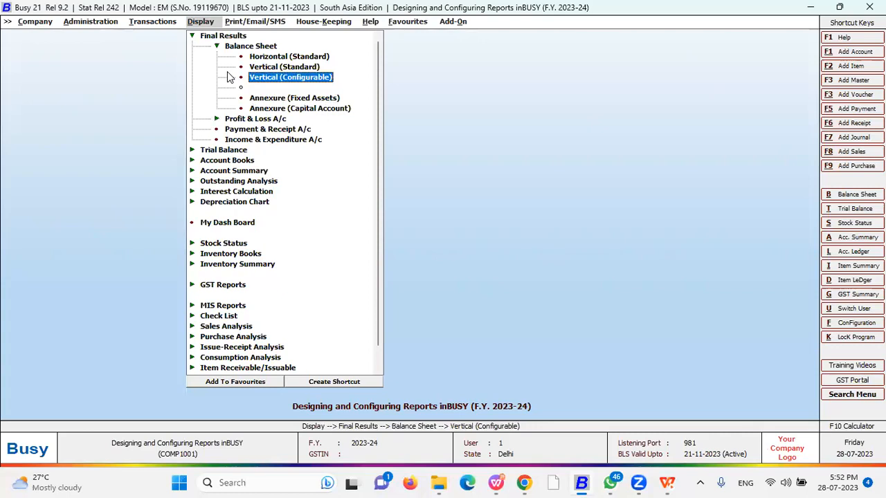
key("Return")
Choose IFRS as the Format for Printing and generate the Balance Sheet
key("Down")
key("Down")
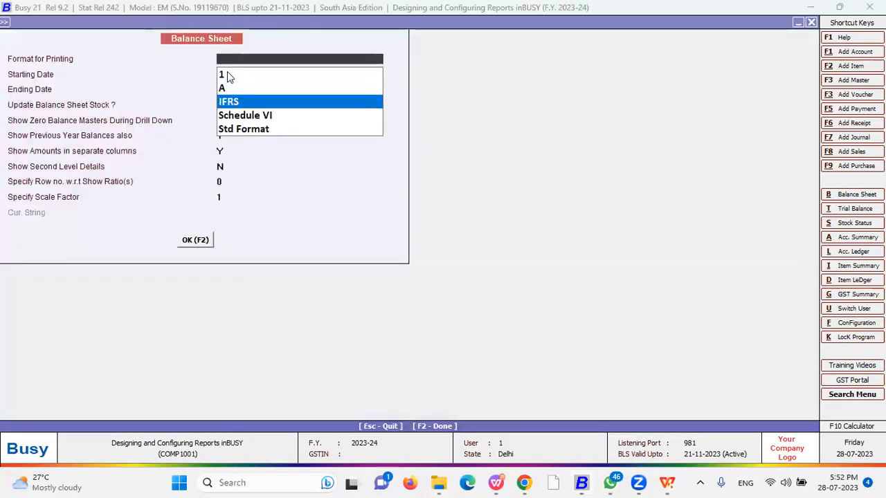
key("Down")
key("Up")
key("Return")
key("Return")
key("Return")
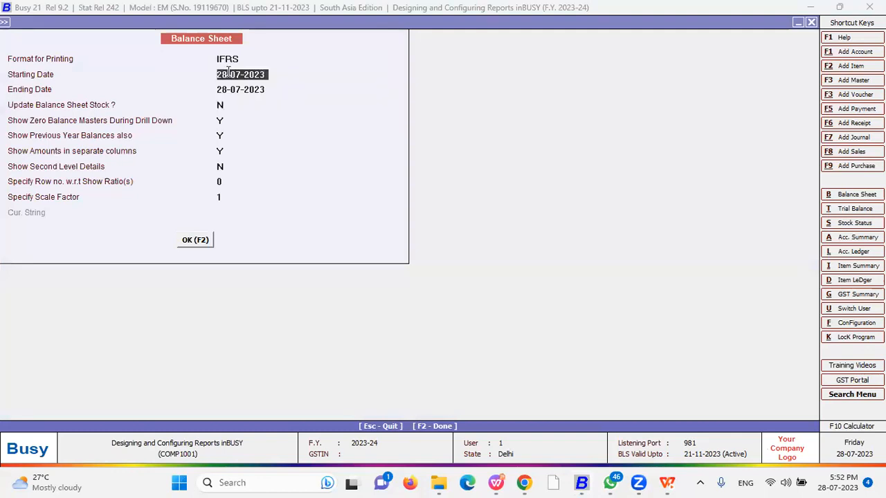
key("F2")
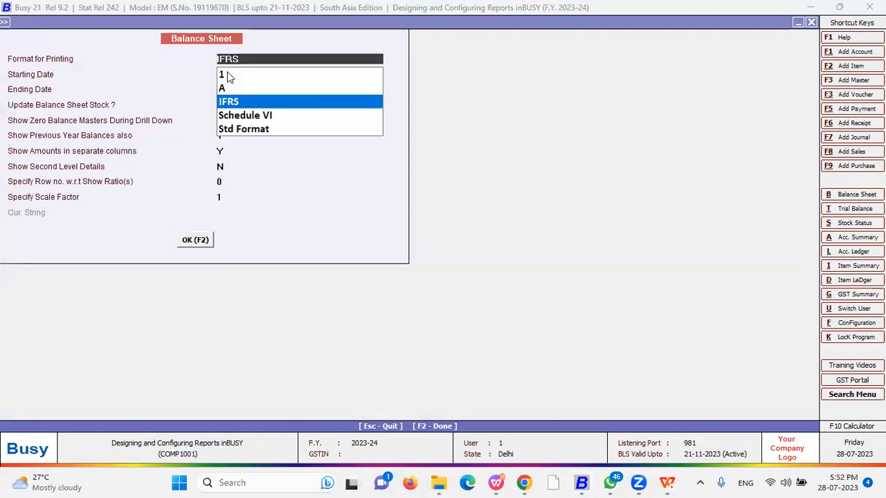
Scroll the IFRS Balance Sheet from Current Liabilities back up to Current Assets
key("Down")
key("Down")
key("Down")
key("Down")
key("Down")
key("Down")
key("Down")
key("Down")
key("Down")
key("Down")
key("Down")
key("Down")
key("Down")
key("Down")
key("Down")
key("Down")
key("Down")
key("Down")
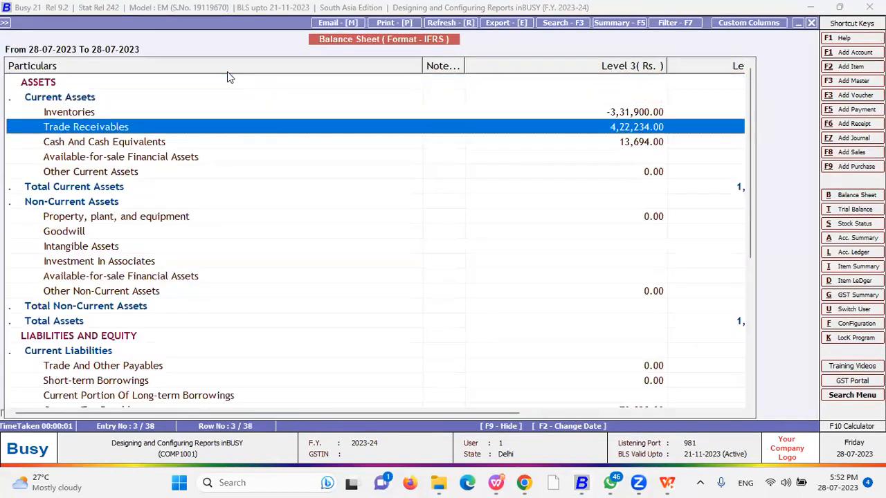
key("Down")
key("Down")
key("Down")
key("Down")
key("Down")
key("Down")
key("Down")
key("Down")
key("Down")
key("Down")
key("Down")
key("Down")
key("Down")
key("Down")
key("Down")
key("Down")
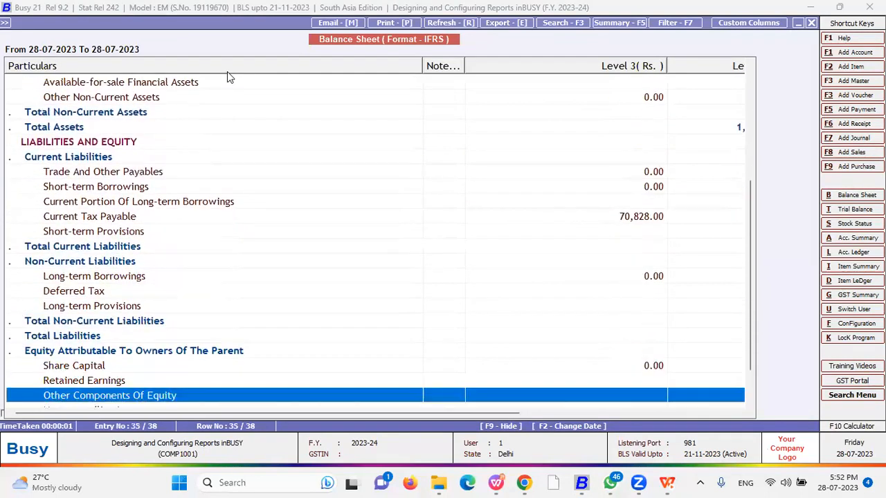
key("Up")
key("Up")
key("Up")
key("Up")
key("Up")
key("Up")
key("Up")
key("Up")
key("Up")
key("Up")
key("Up")
key("Up")
key("Up")
key("Up")
key("Up")
key("Up")
key("Up")
key("Up")
key("Up")
key("Up")
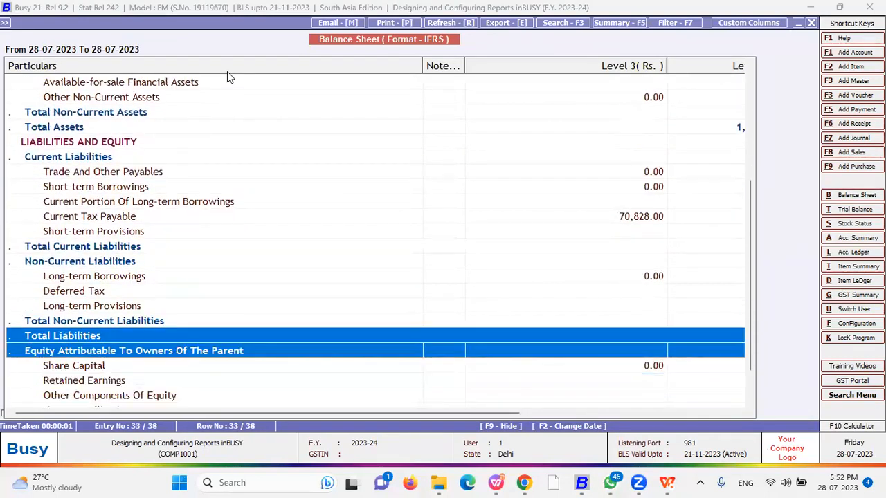
key("Up")
key("Up")
key("Up")
key("Up")
key("Up")
key("Up")
key("Up")
key("Up")
key("Up")
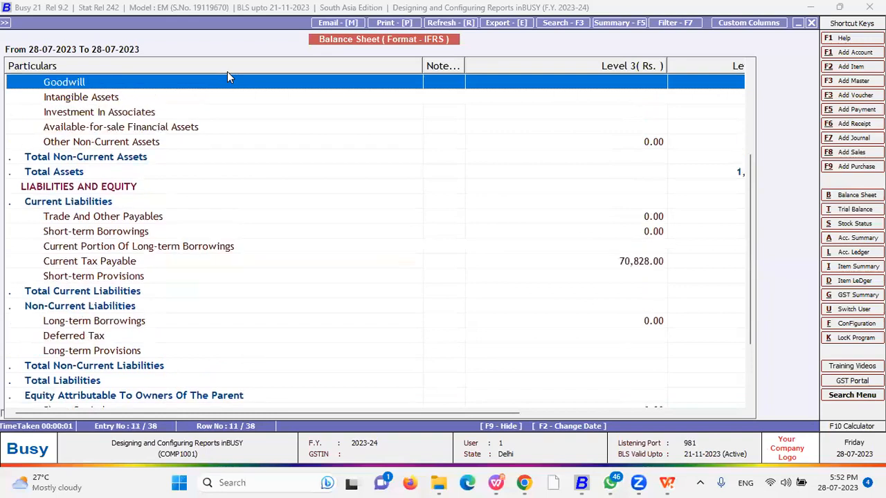
key("Up")
key("Up")
key("Up")
key("Up")
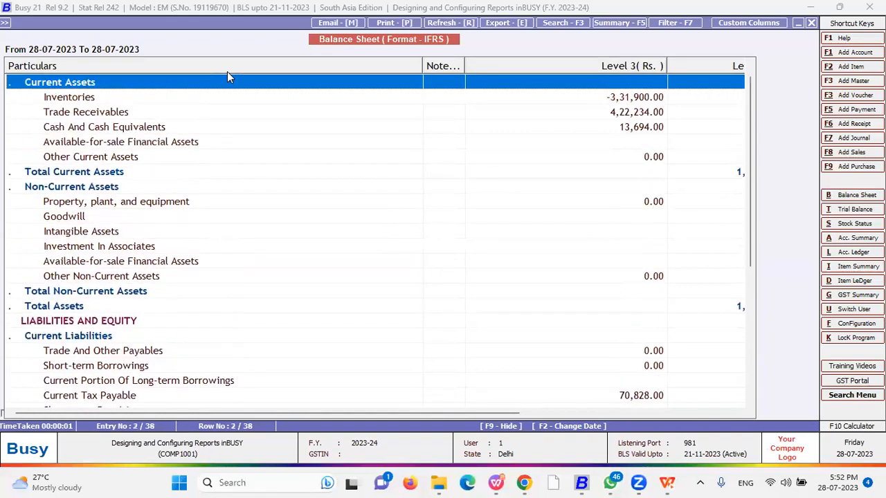
Open Custom Columns twice, quitting Add New Format each time, then close the report to its options
left_click(739, 26)
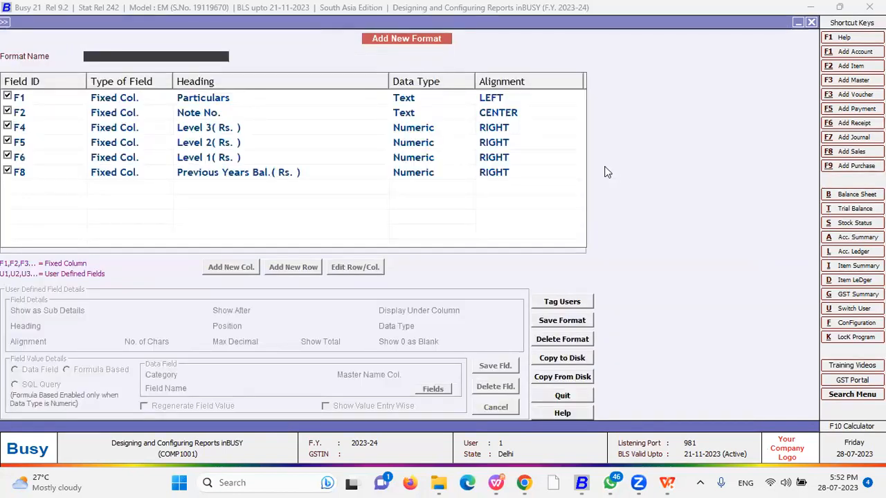
key("Escape")
key("Return")
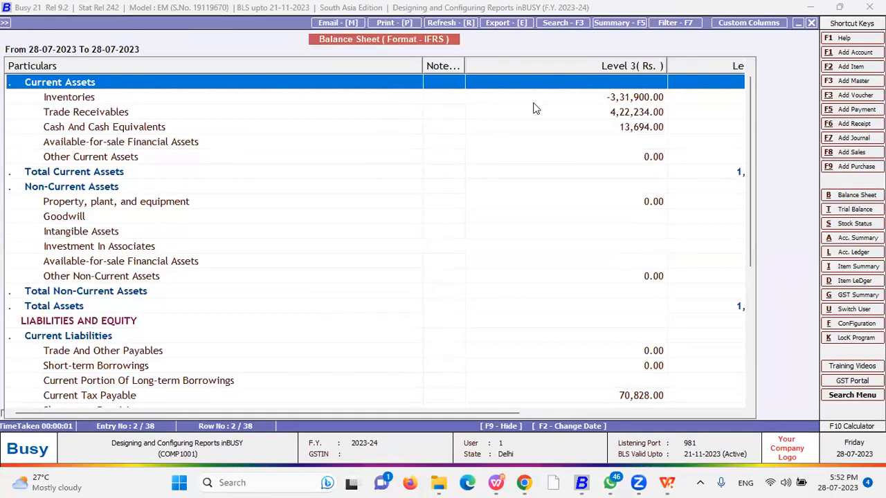
left_click(717, 31)
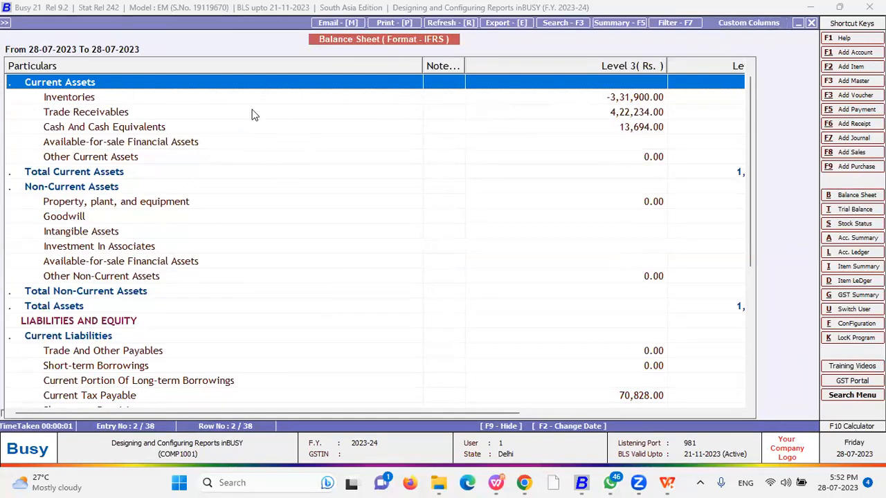
key("Escape")
key("Return")
key("Escape")
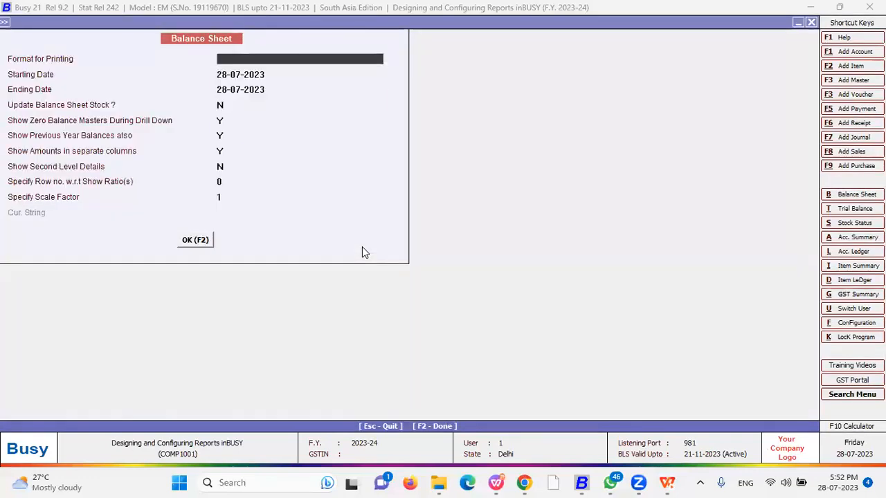
key("Down")
key("Down")
key("Down")
key("Down")
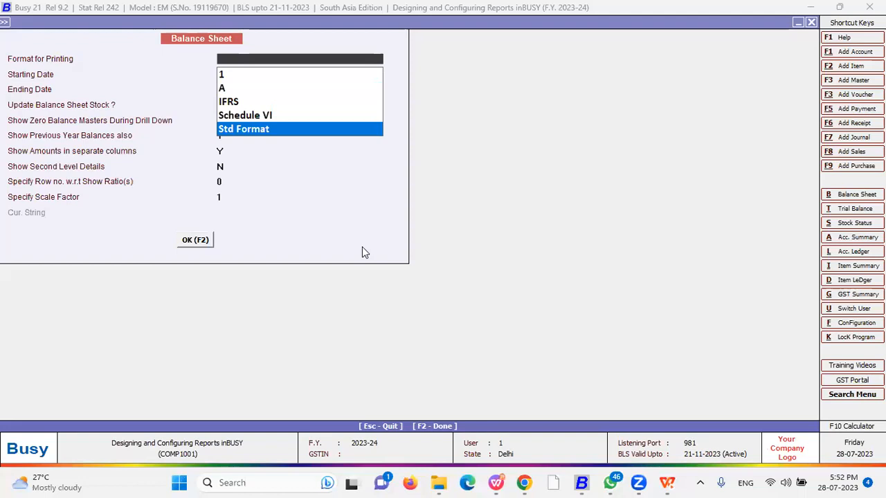
Choose Std Format, set Show Second Level Details to Y, and close the Balance Sheet options
key("Return")
key("Return")
key("Return")
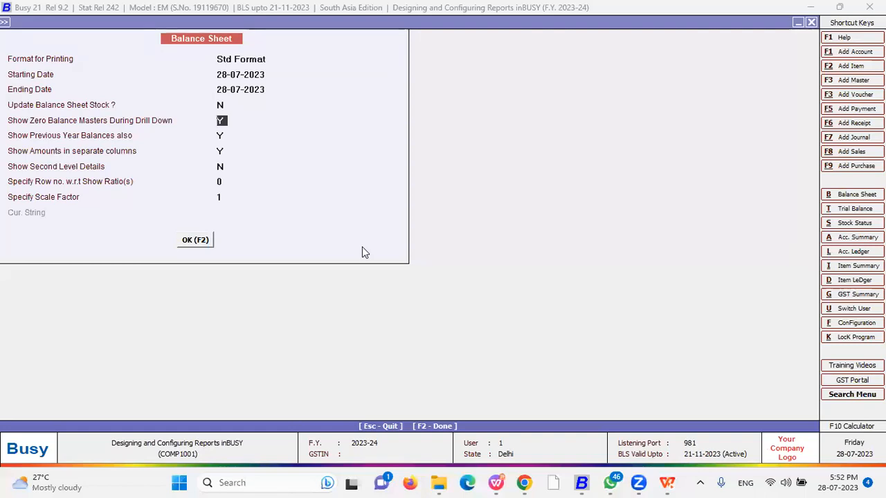
key("Return")
key("Return")
key("Return")
type("y")
key("Return")
key("BackSpace")
type("0")
key("Return")
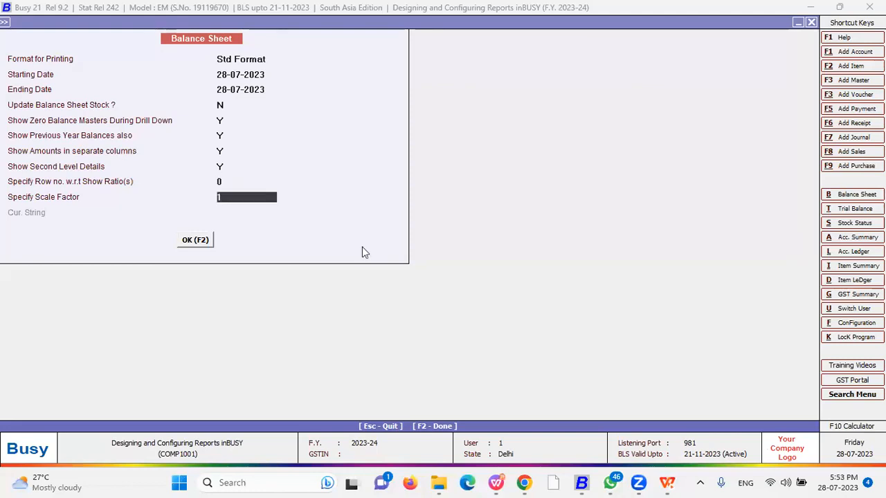
key("Escape")
key("Escape")
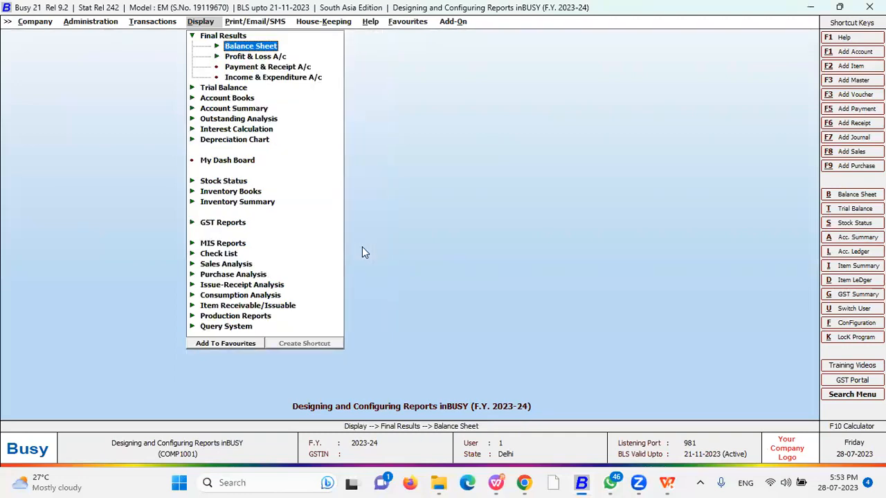
Collapse Final Results and move through the main menus back to the Display reports list
key("Down")
key("Down")
key("Down")
key("Up")
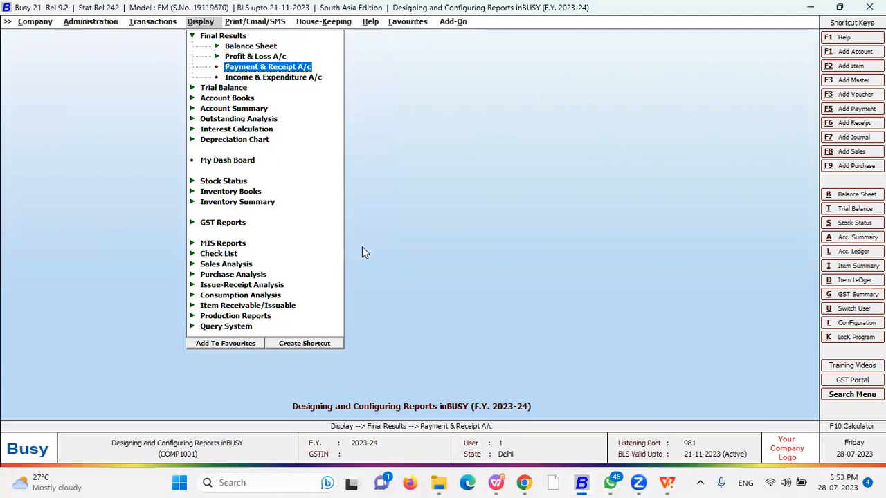
key("Left")
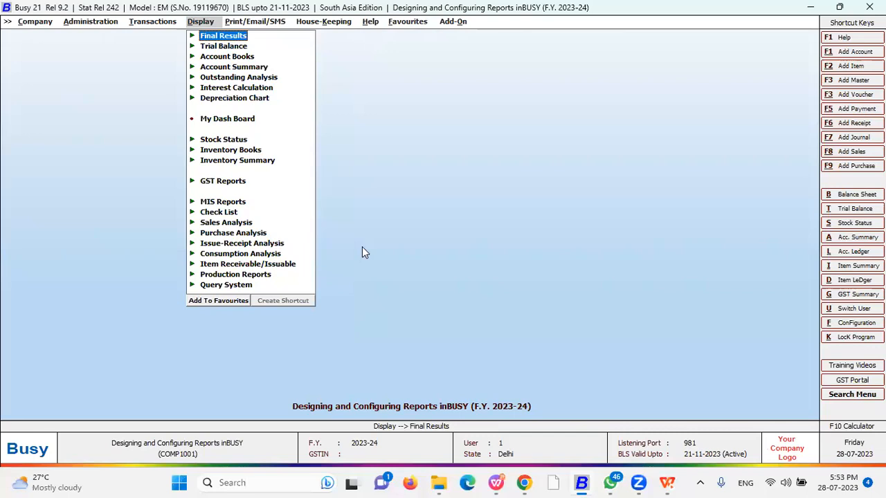
key("Left")
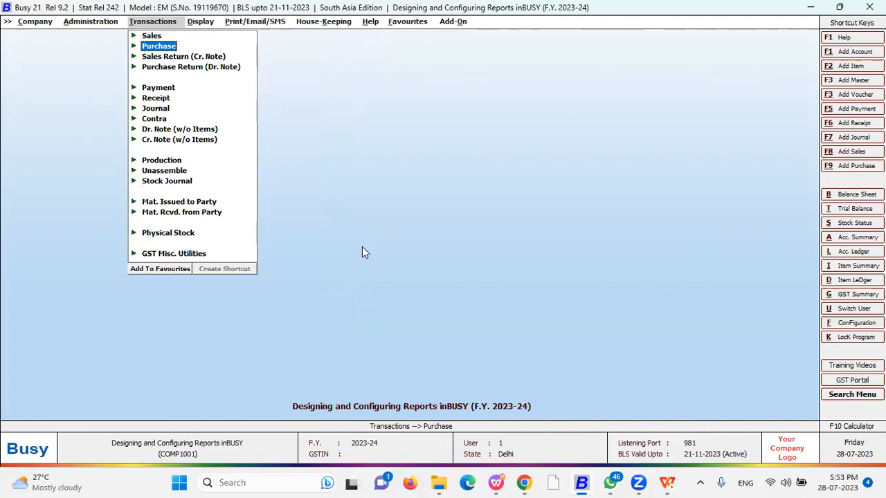
key("Left")
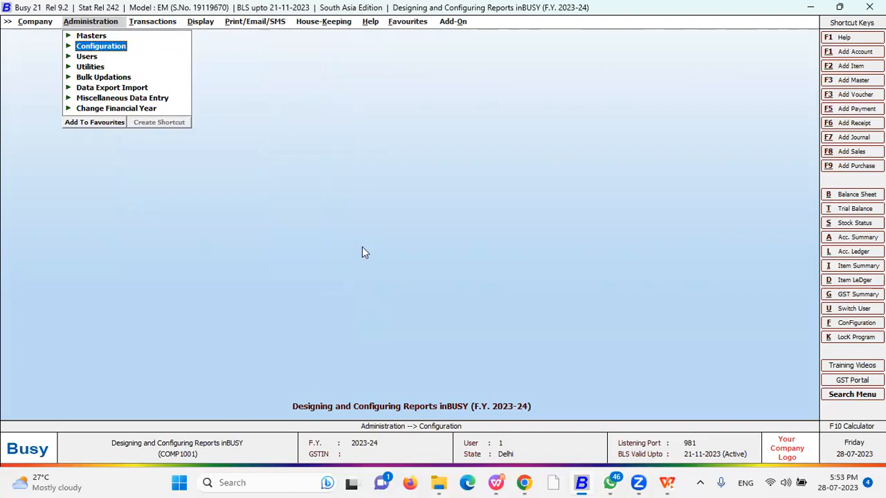
key("Right")
key("Right")
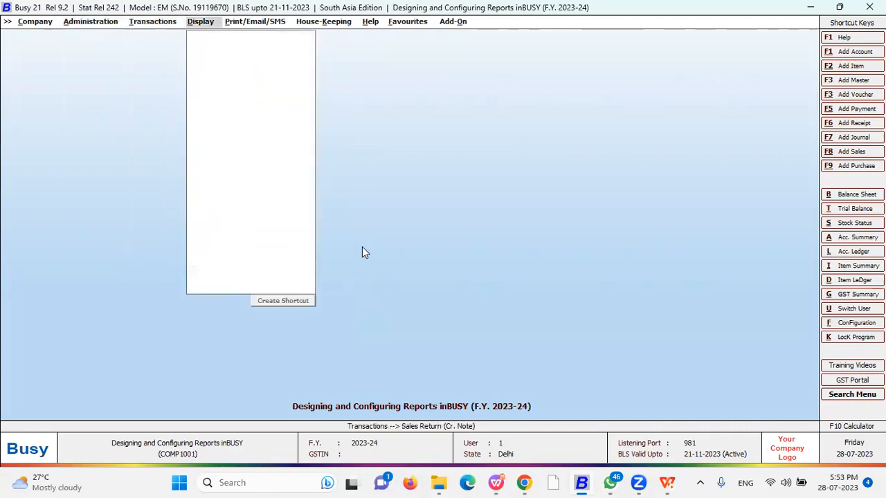
key("Down")
key("Down")
key("Down")
key("Down")
key("Down")
key("Down")
key("Down")
key("Down")
key("Down")
key("Down")
key("Down")
key("Down")
key("Down")
key("Down")
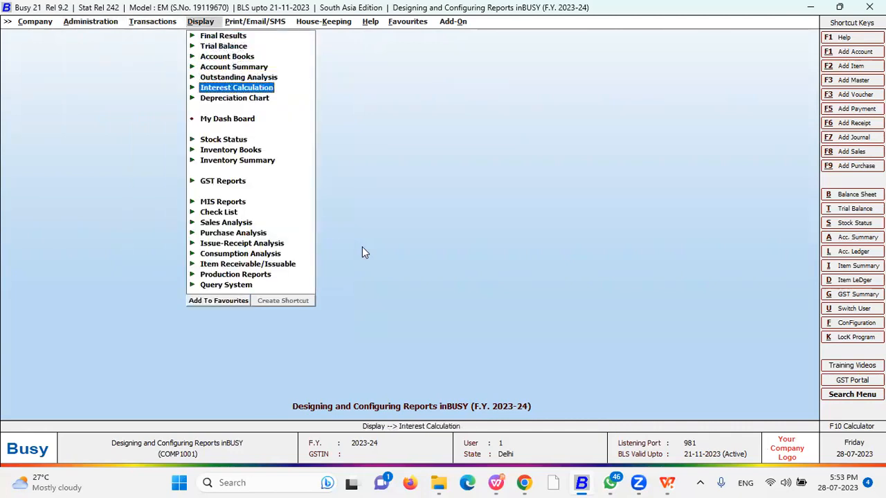
key("Up")
key("Up")
key("Up")
key("Up")
key("Up")
key("Up")
key("Up")
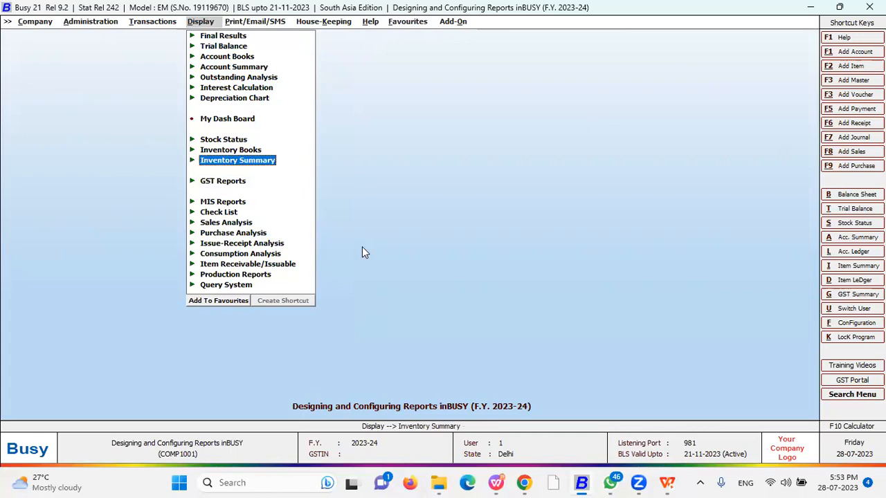
Open Inventory Books > Inventory Registers (Standard) > Sales Register and its Format Name list
key("Down")
key("Right")
key("Down")
key("Down")
key("Right")
key("Down")
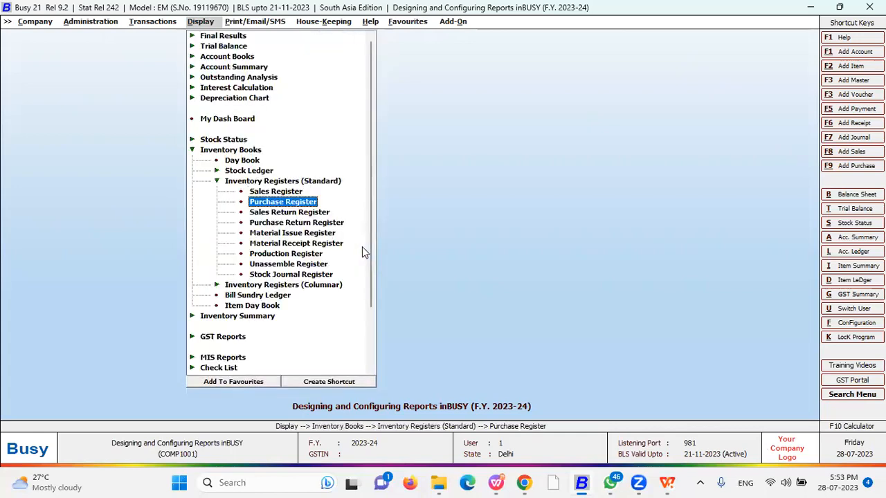
key("Up")
key("Return")
key("Return")
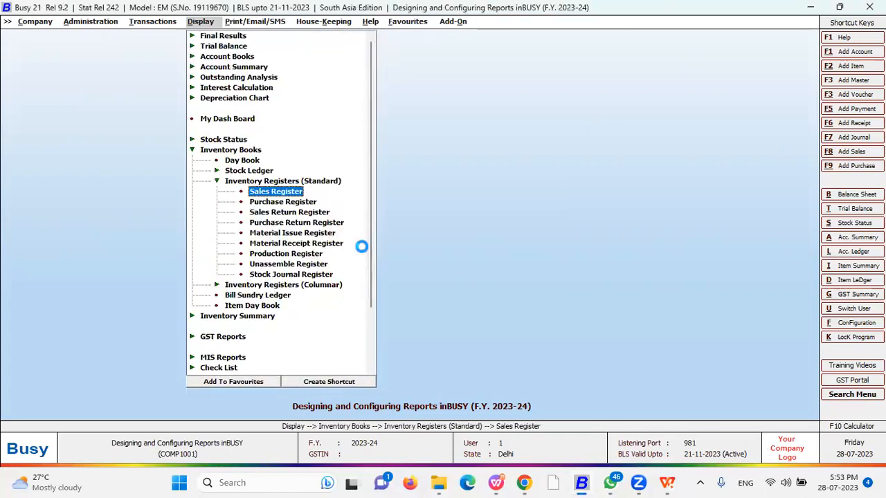
key("Return")
key("Down")
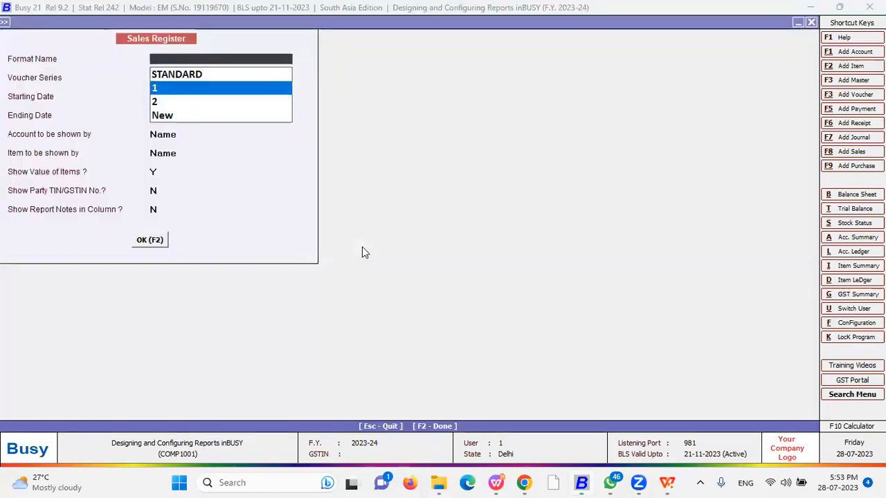
key("Return")
key("Return")
key("Return")
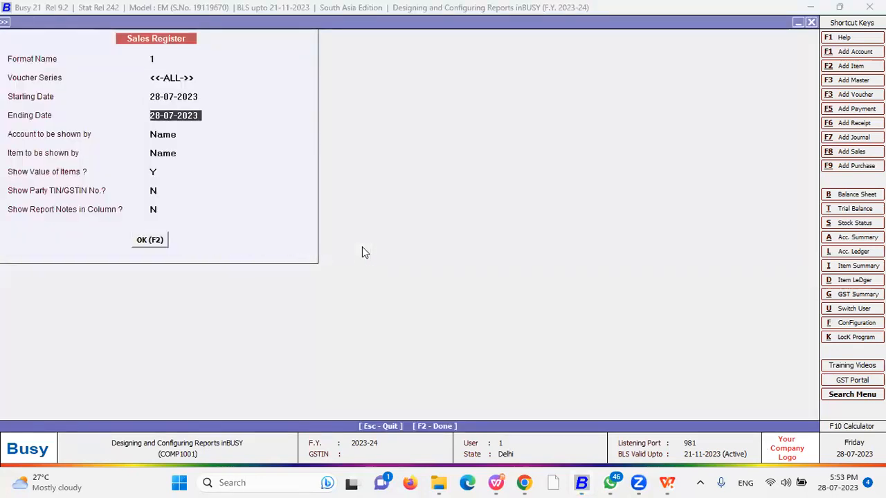
Load the format-1 Sales Register and open its Custom Columns Modify Format layout
key("F2")
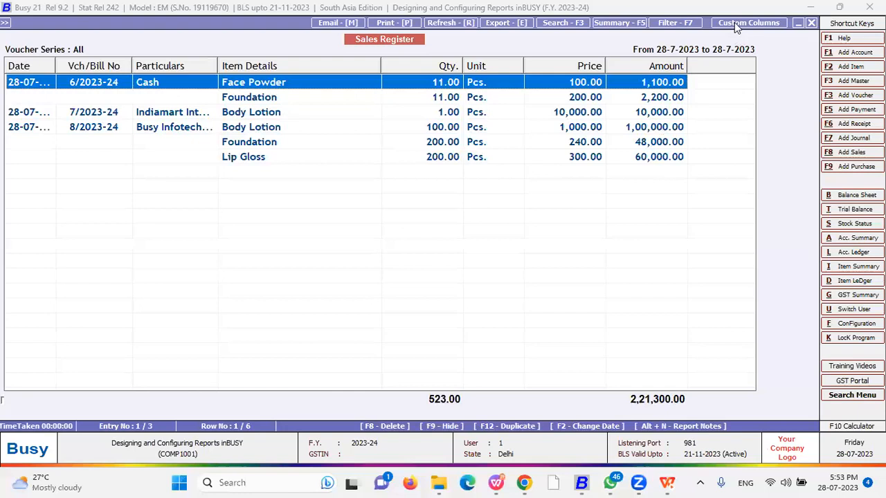
left_click(736, 26)
key("Escape")
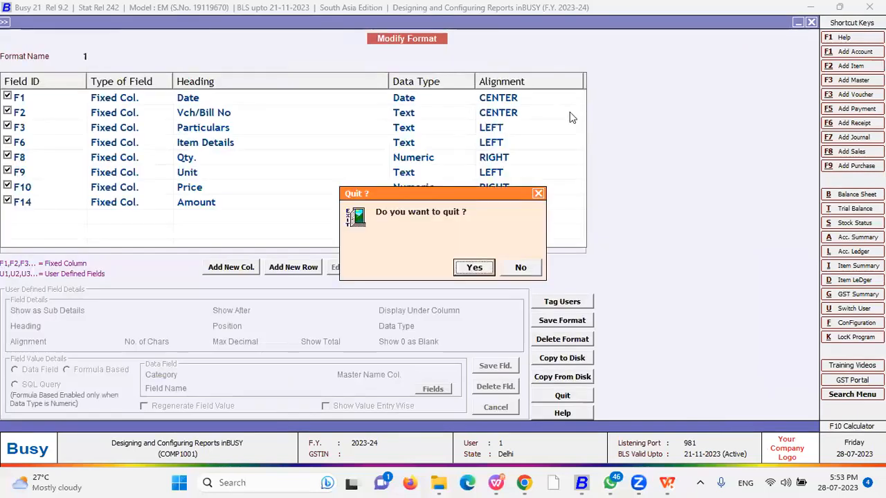
key("Return")
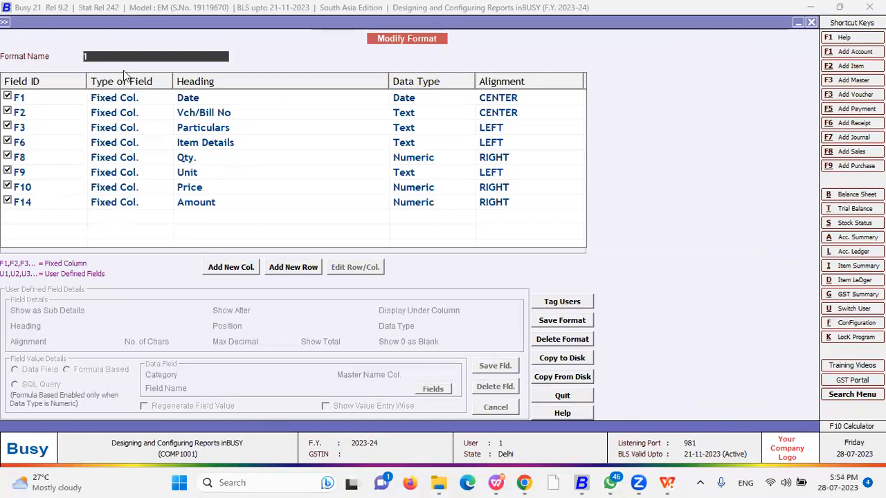
Add a new column headed 'Landing Cost' placed as the last column
left_click(231, 267)
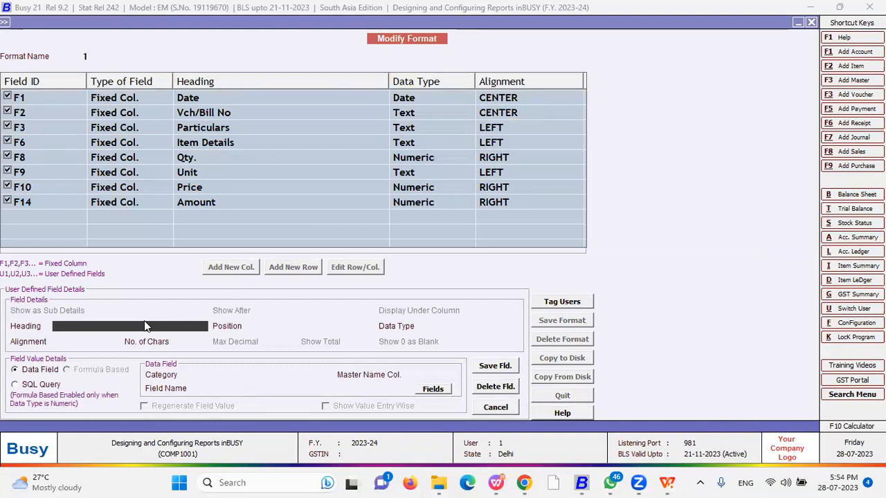
type("Landing Co")
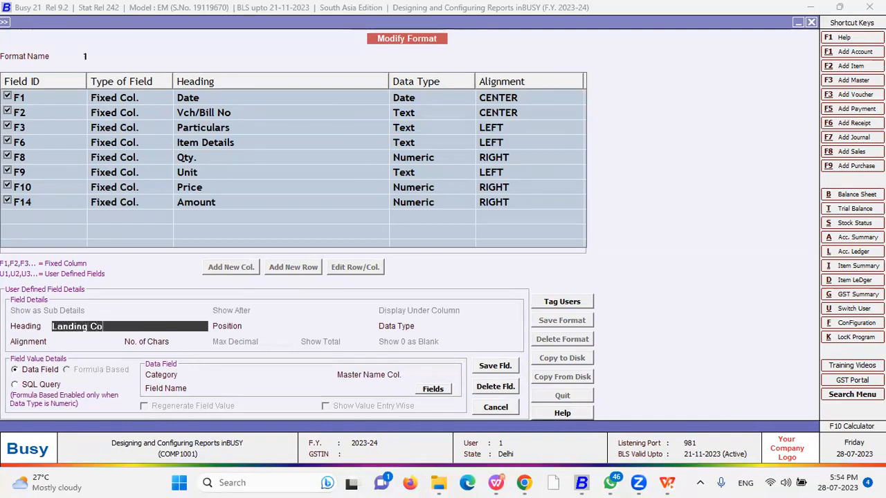
type("st")
key("Return")
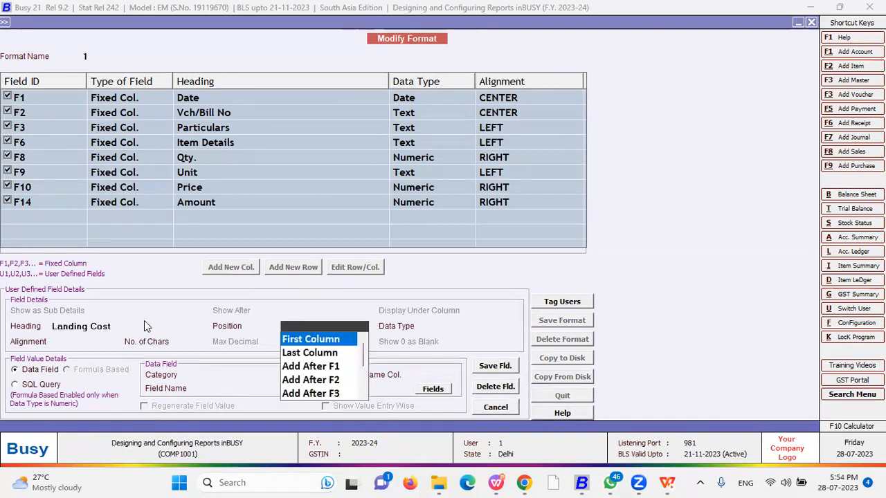
key("Down")
key("Return")
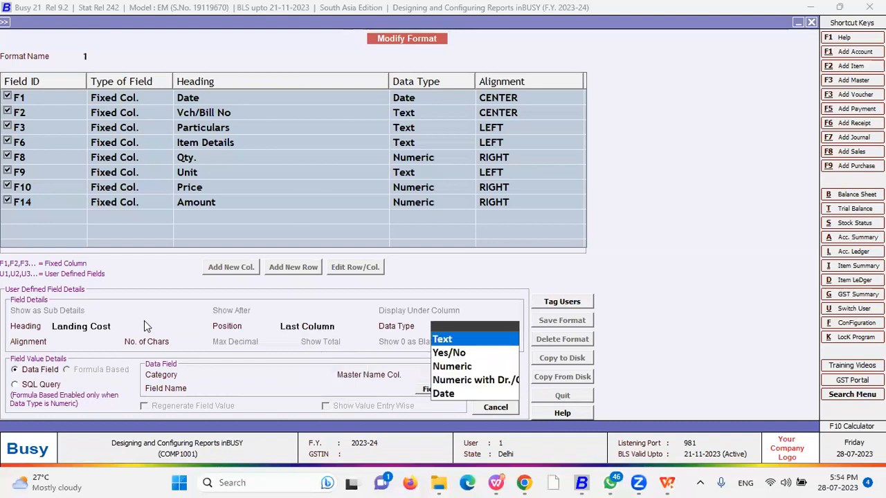
key("Return")
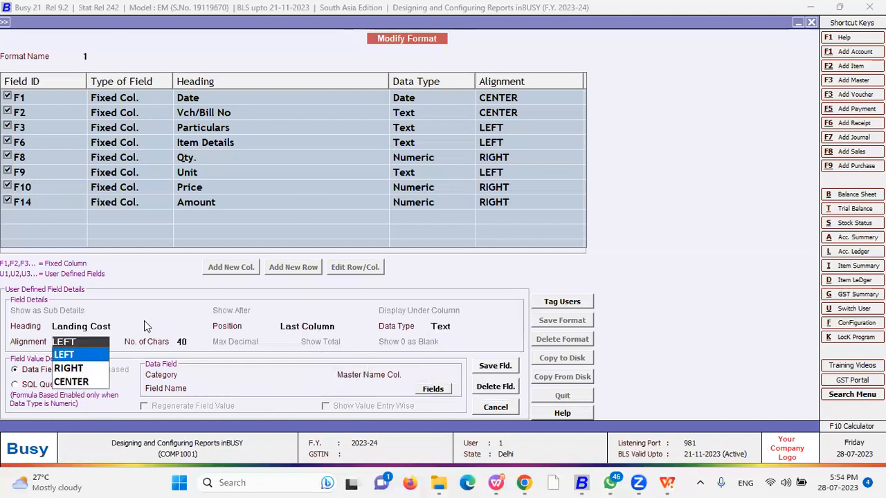
Make Landing Cost Numeric, 10 characters, 4 decimals, Show Total N and Show 0 as Blank N
left_click(460, 327)
key("Down")
key("Down")
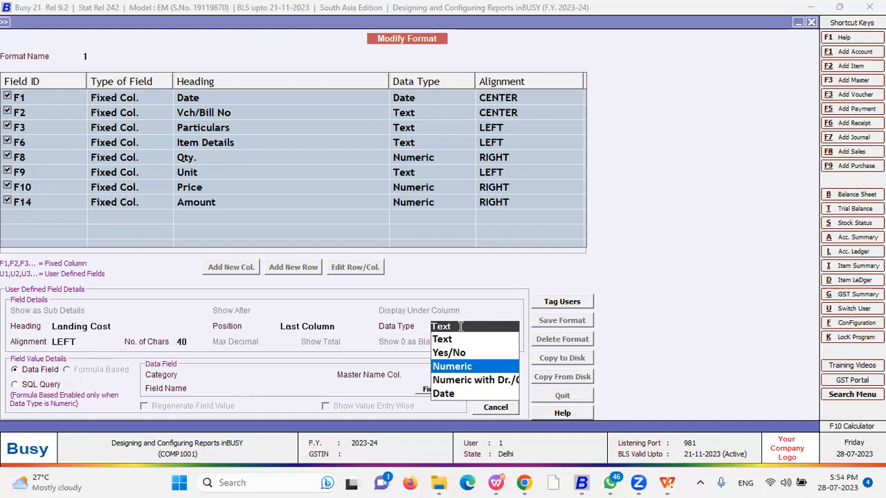
key("Up")
key("Up")
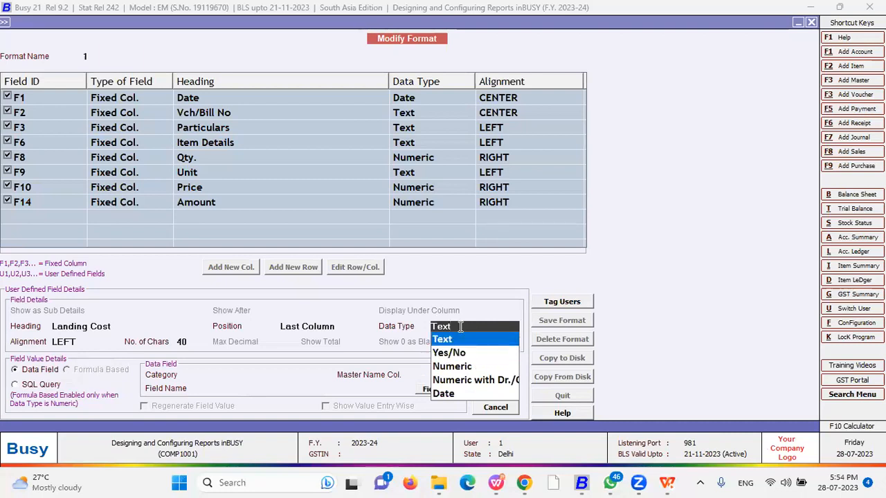
key("Down")
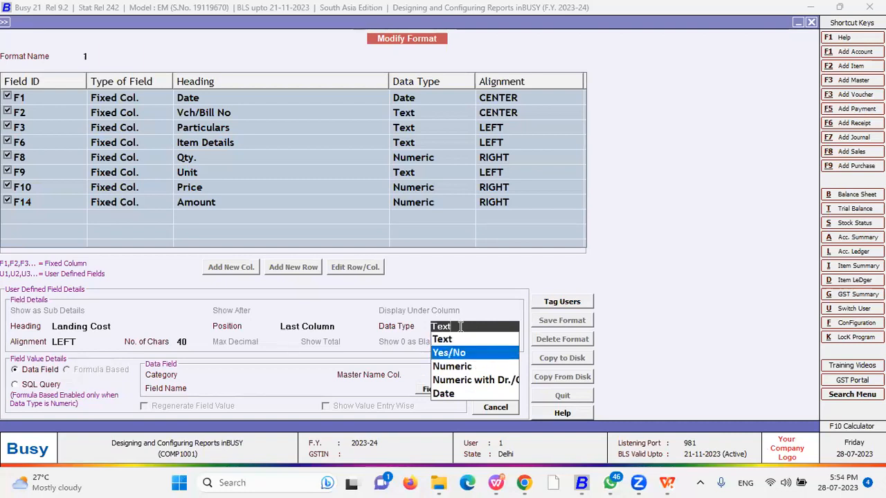
key("Down")
key("Return")
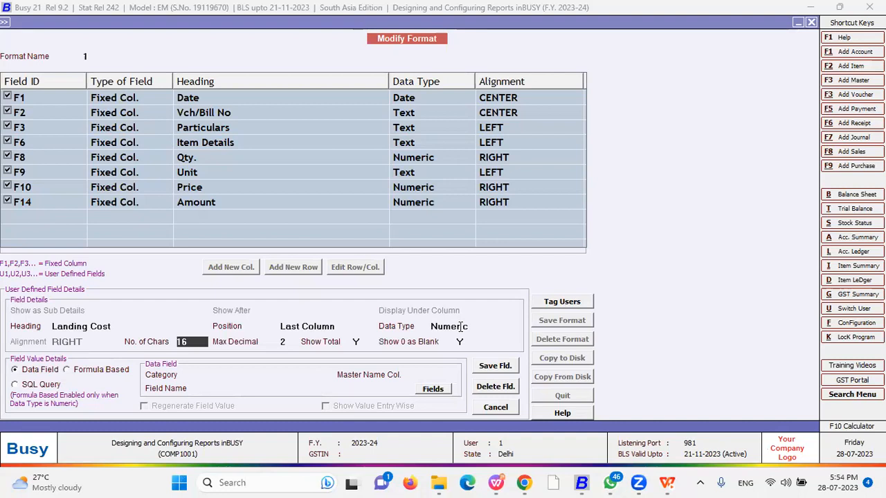
key("BackSpace")
type("10")
key("Return")
type("4")
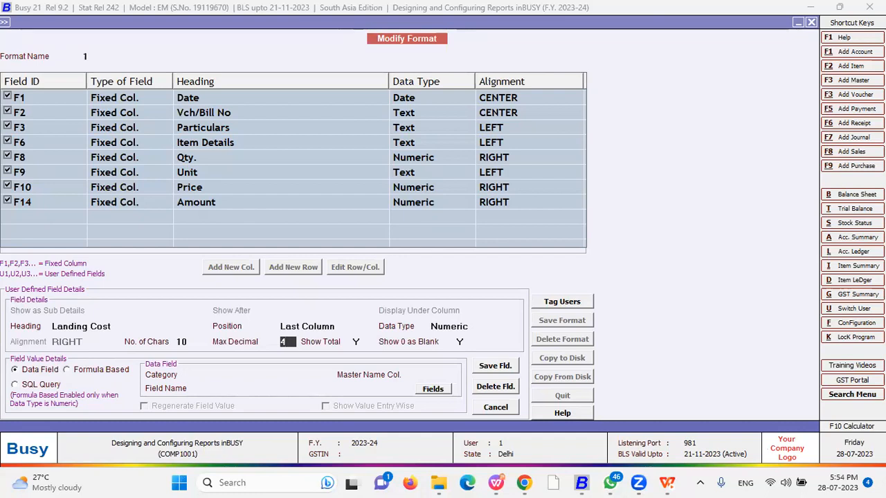
key("Return")
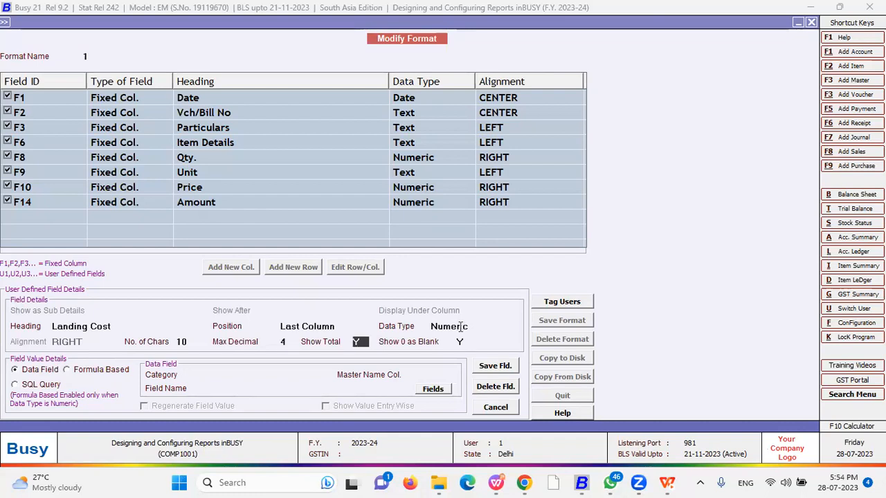
type("N")
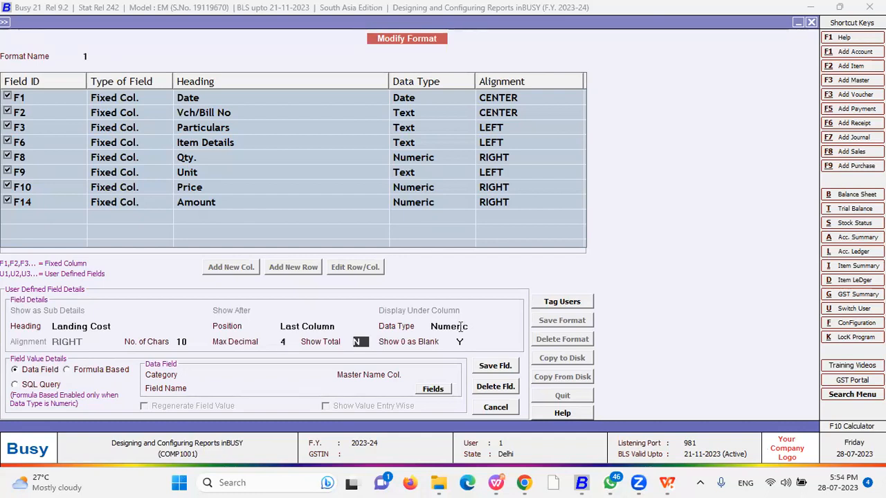
key("Return")
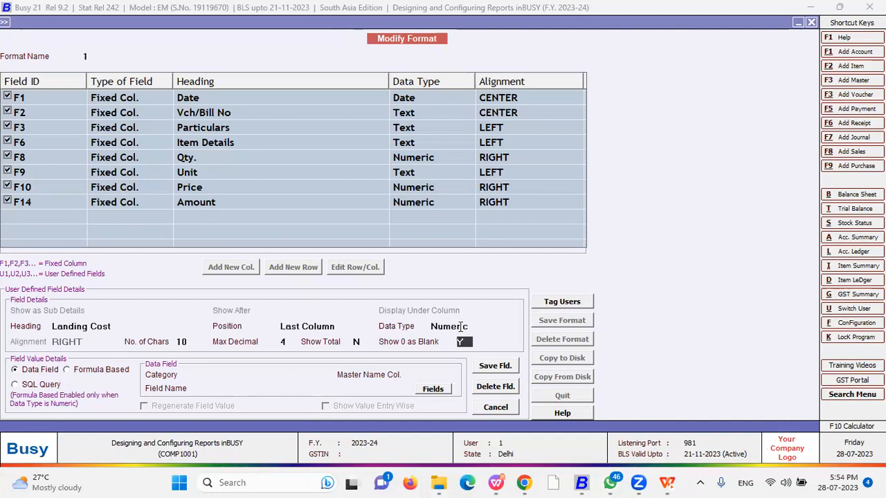
type("N")
key("Return")
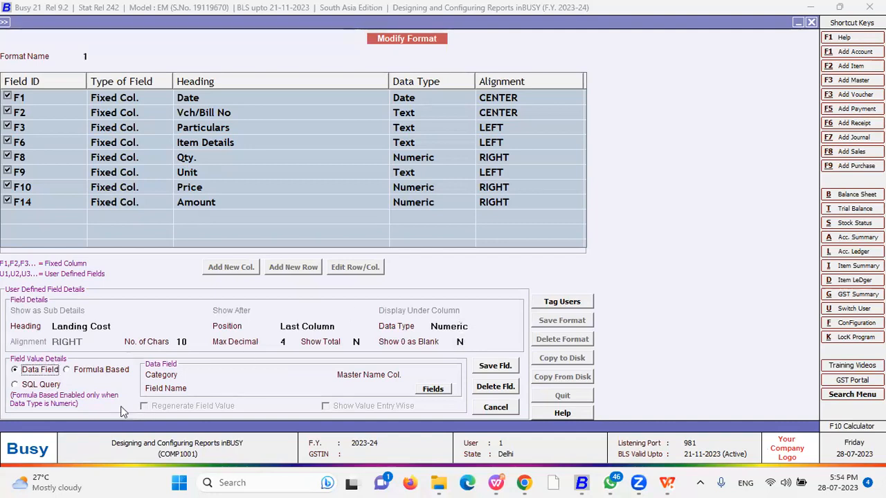
Make the column formula based with F14/100*25 and save it
left_click(86, 374)
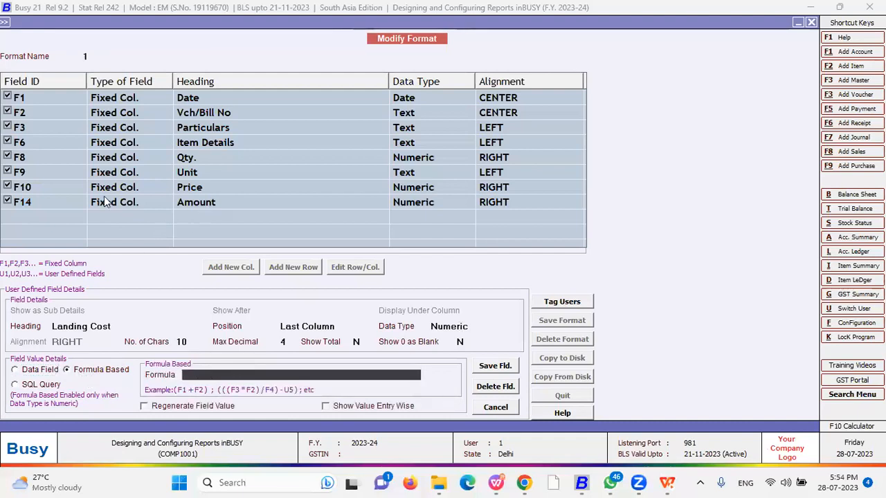
type("F14/100*25")
left_click(510, 371)
left_click(467, 274)
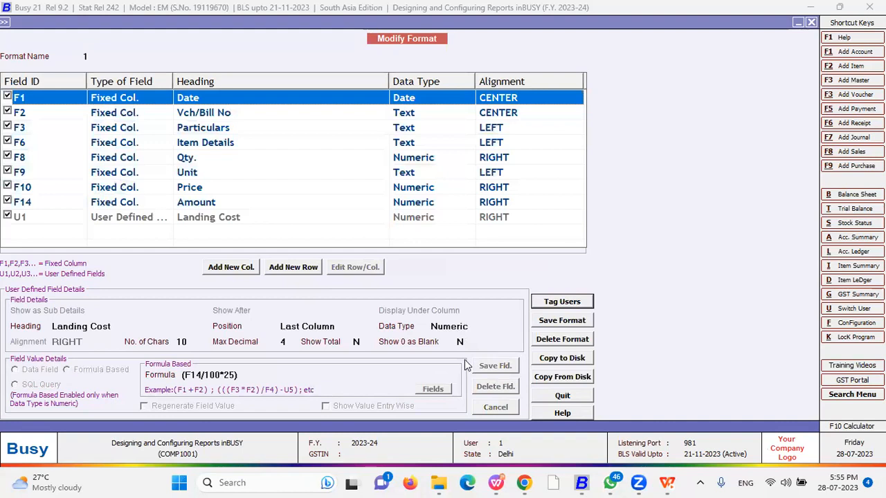
Save format 1 and run the Sales Register with it
left_click(564, 323)
left_click(484, 272)
key("Escape")
key("Escape")
key("Escape")
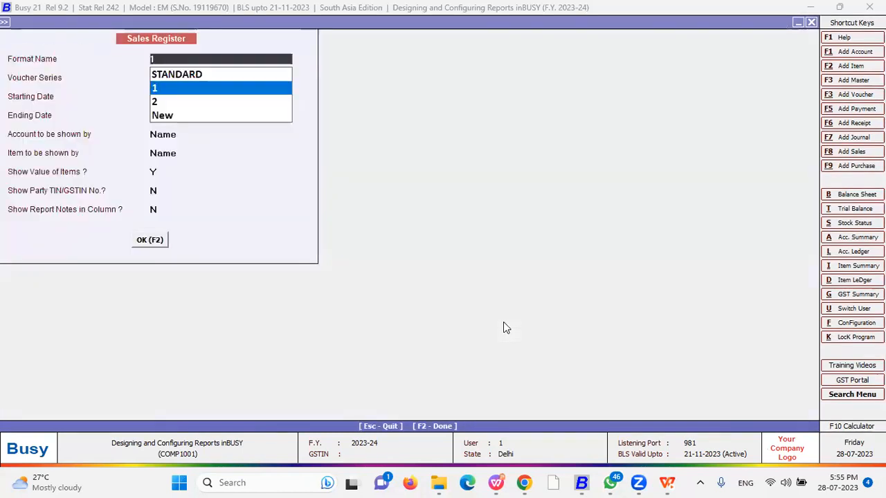
key("Return")
key("Return")
key("F2")
Resize the report columns so the full Landing Cost heading and values show
left_click_drag(732, 66, 752, 67)
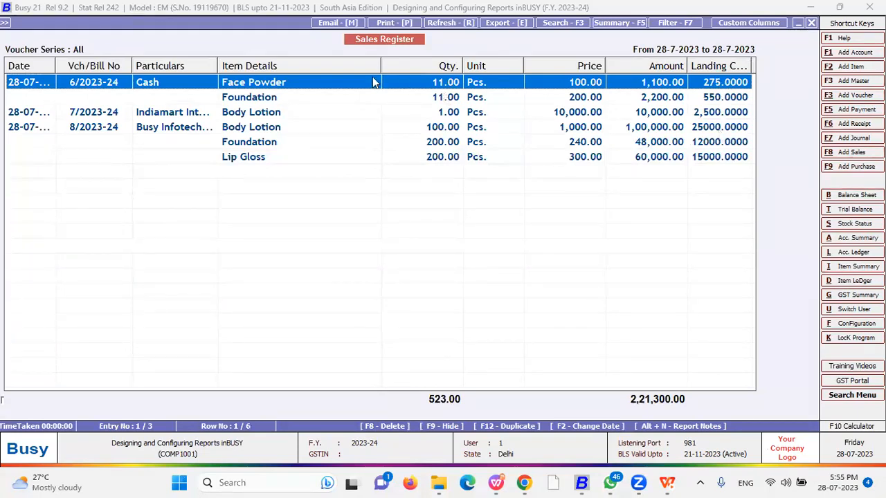
left_click_drag(377, 66, 327, 73)
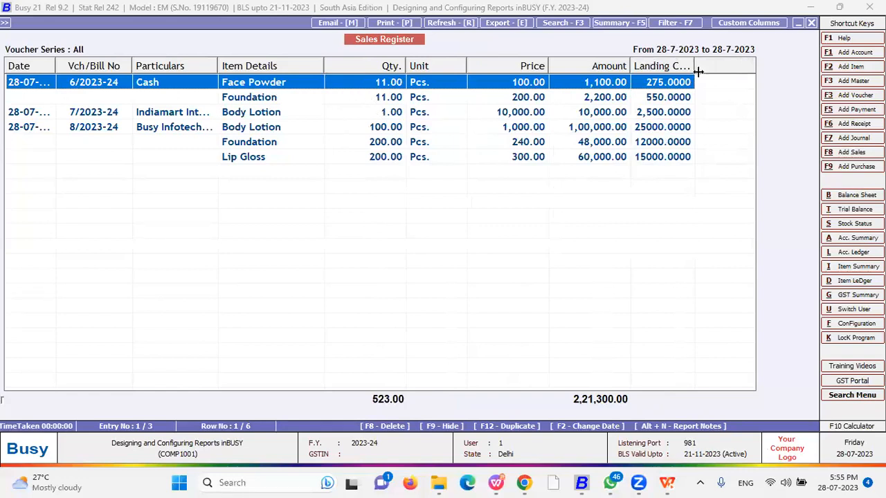
left_click_drag(695, 66, 704, 69)
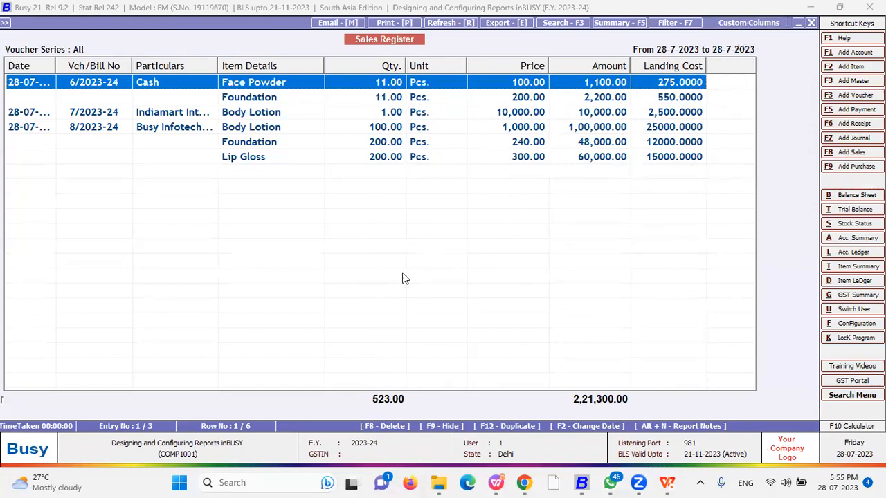
Edit the Landing Cost column (U1) in Custom Columns to set Show Total to Y
key("Escape")
key("Return")
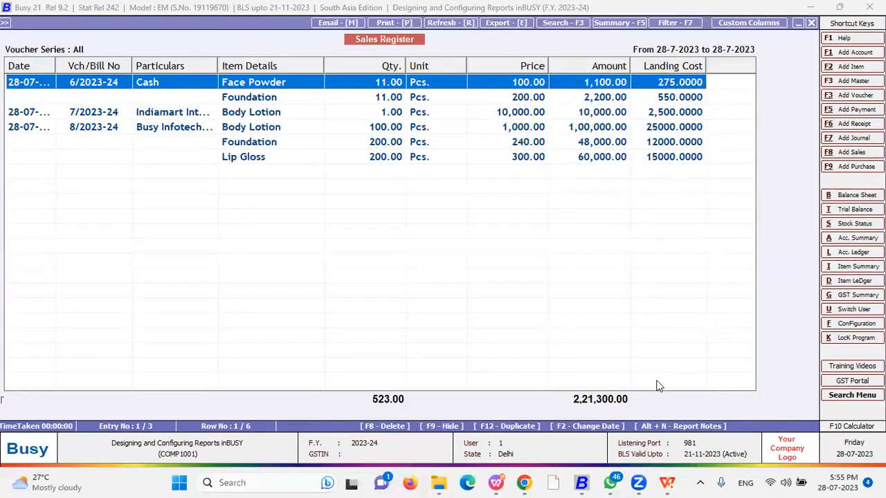
left_click(733, 23)
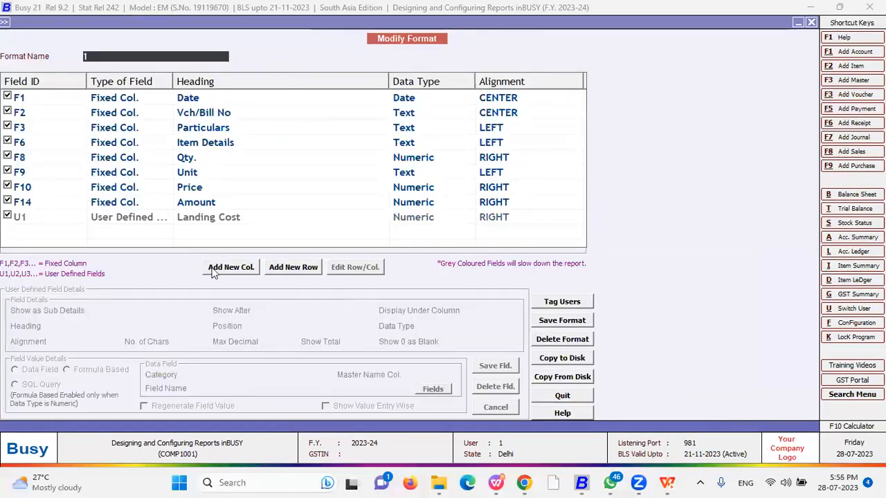
left_click(181, 216)
left_click(366, 270)
left_click(358, 346)
type("Y")
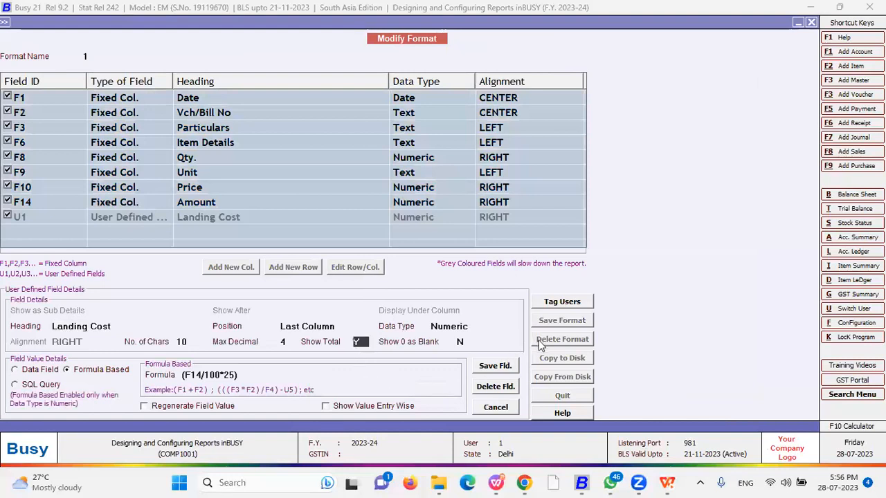
key("F2")
left_click(472, 269)
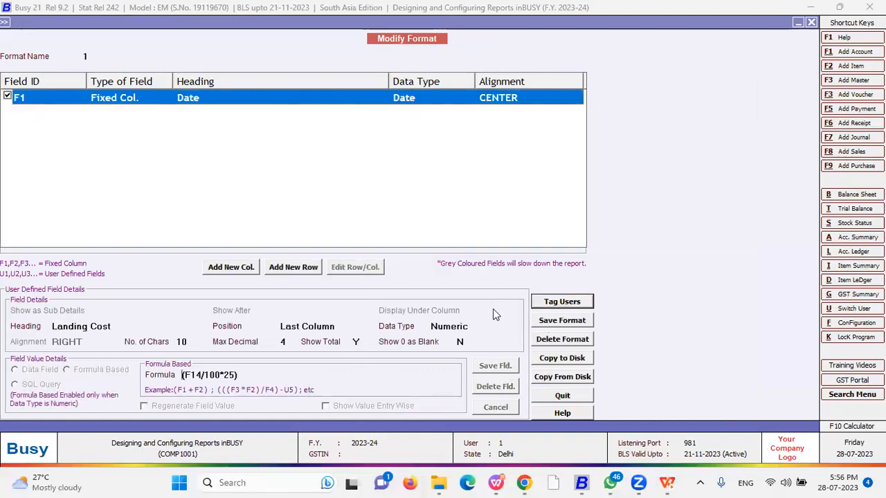
Save format 1 and rerun the Sales Register using format 1
left_click(559, 322)
left_click(483, 270)
left_click(519, 267)
key("Escape")
key("Down")
key("Up")
key("Return")
key("F2")
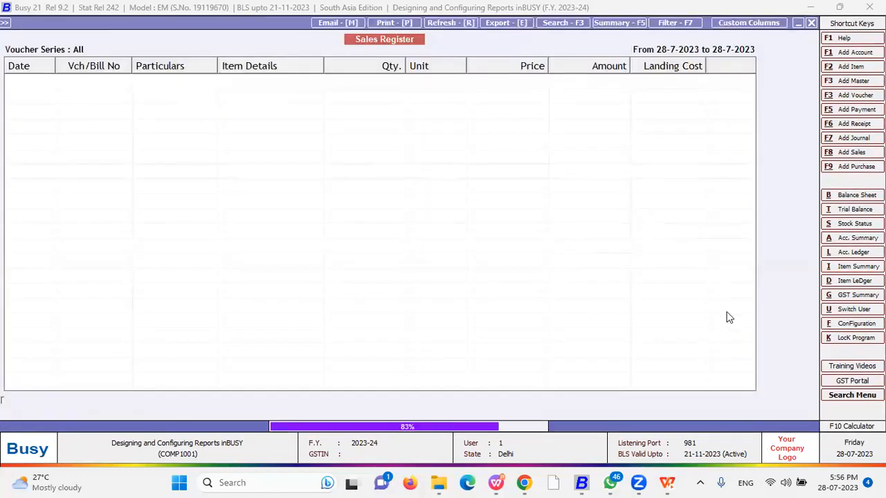
Rerun the format-1 Sales Register for all voucher series, showing the 55325.0000 Landing Cost total
key("Escape")
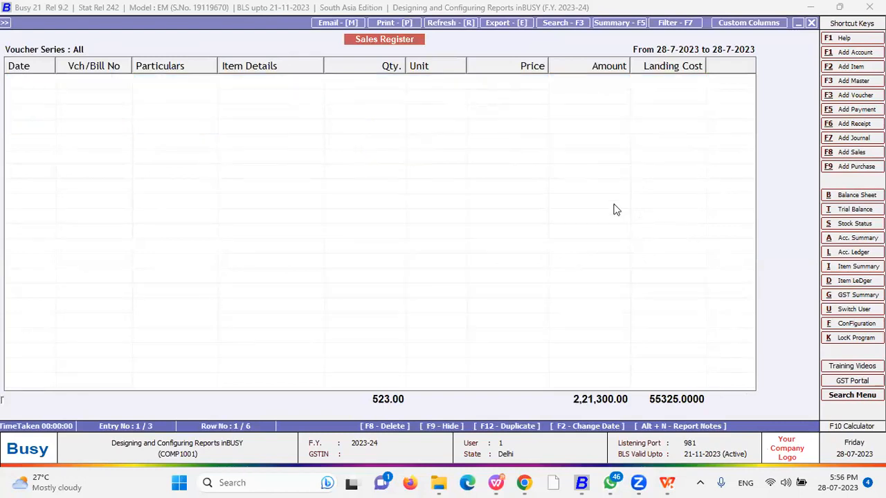
key("Return")
key("Escape")
key("Down")
key("Return")
key("Return")
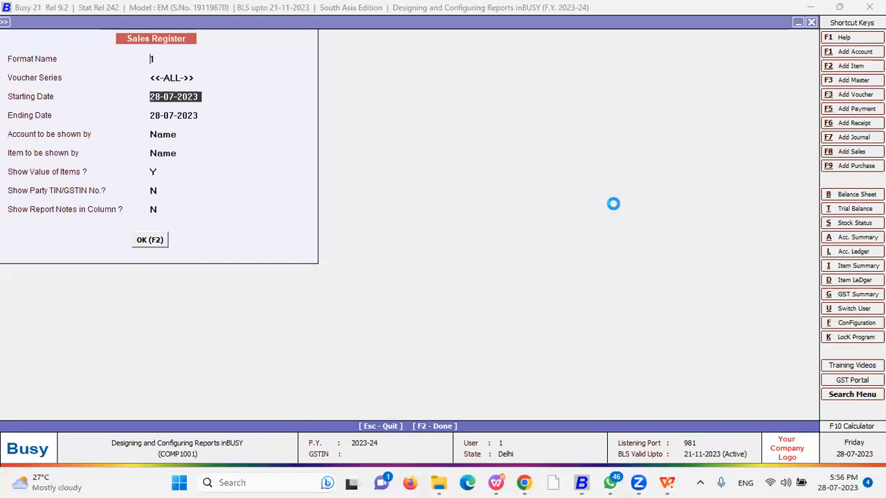
key("Escape")
key("F2")
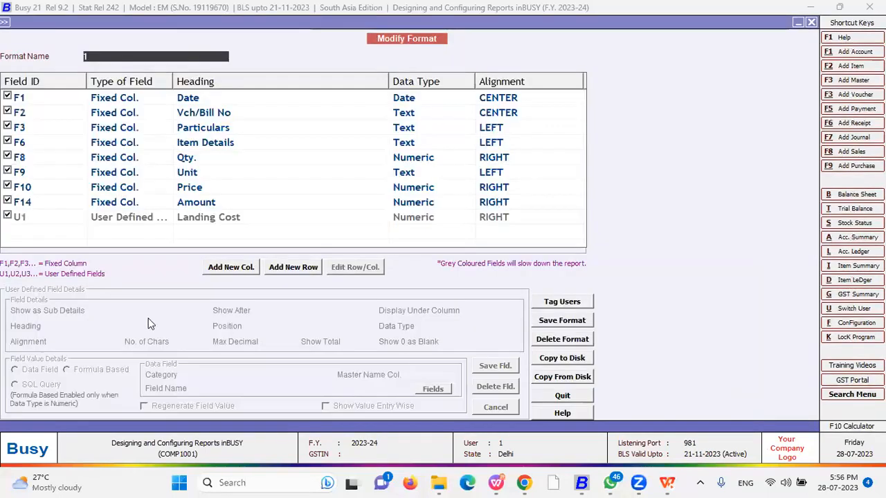
Open the Landing Cost column details, then quit editing without changes
left_click(224, 218)
left_click(351, 272)
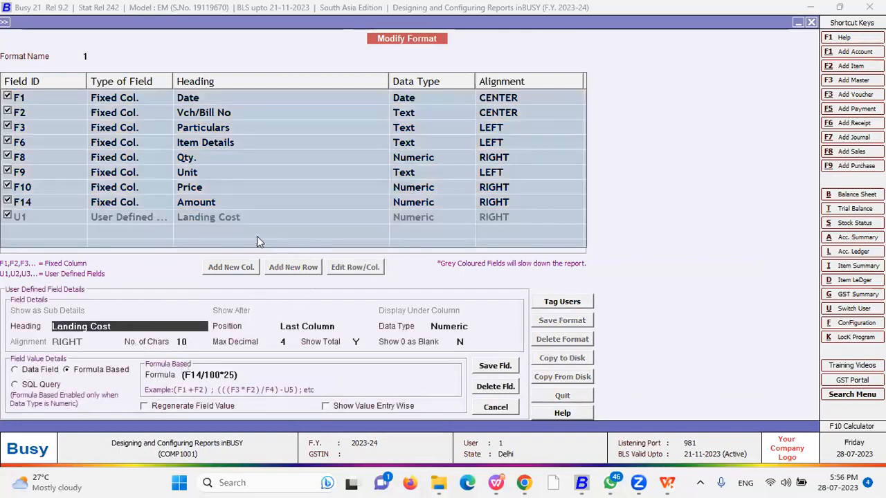
key("Escape")
key("Return")
left_click(214, 219)
Add a new column headed 'Credit Limit' positioned as the first column
left_click(232, 267)
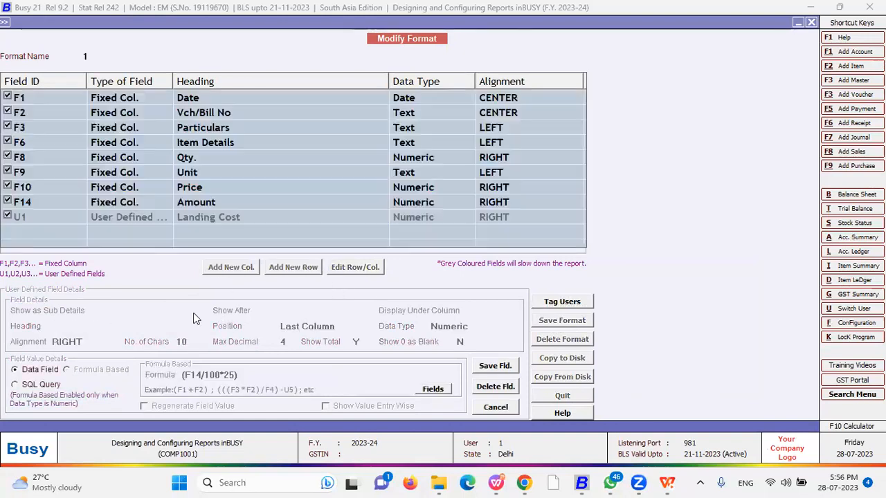
type("Credit Limit")
key("Return")
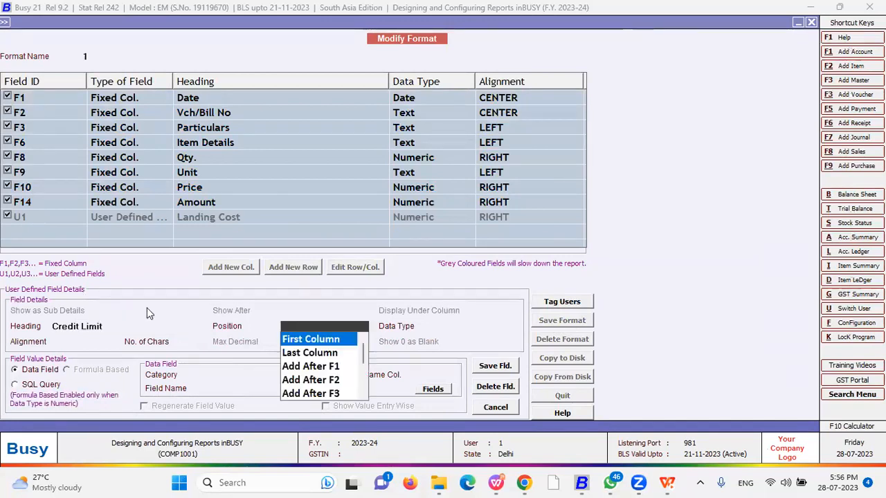
key("Return")
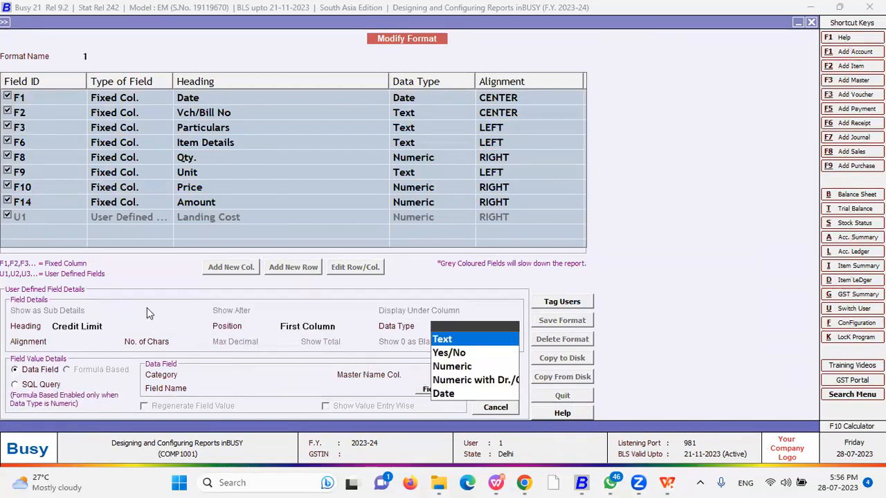
key("Return")
key("Return")
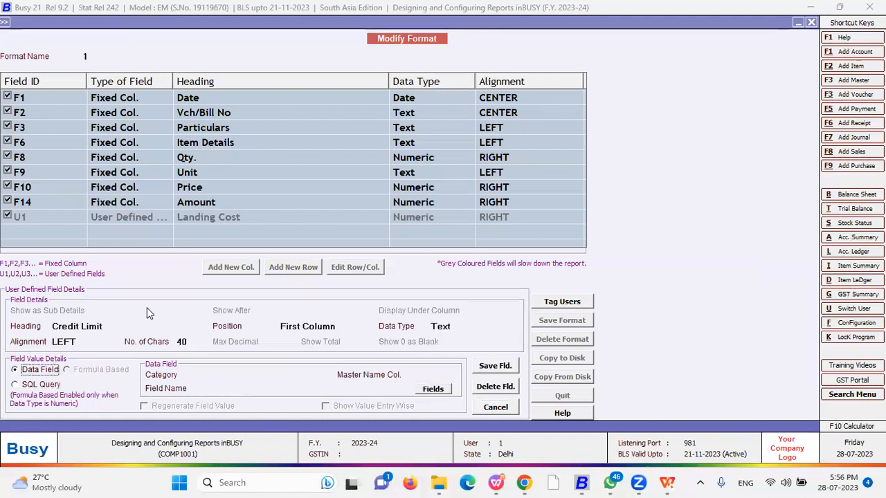
key("Return")
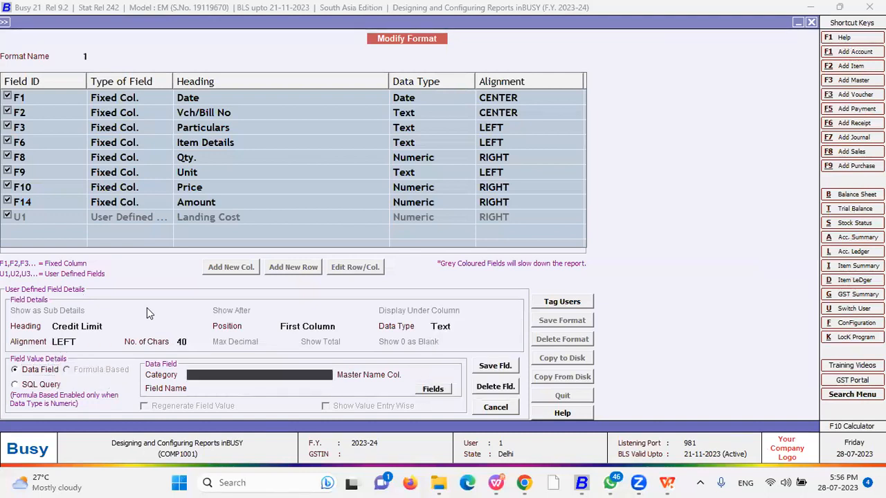
Change the Credit Limit column to Yes/No data type with CENTER alignment
left_click(461, 330)
key("Down")
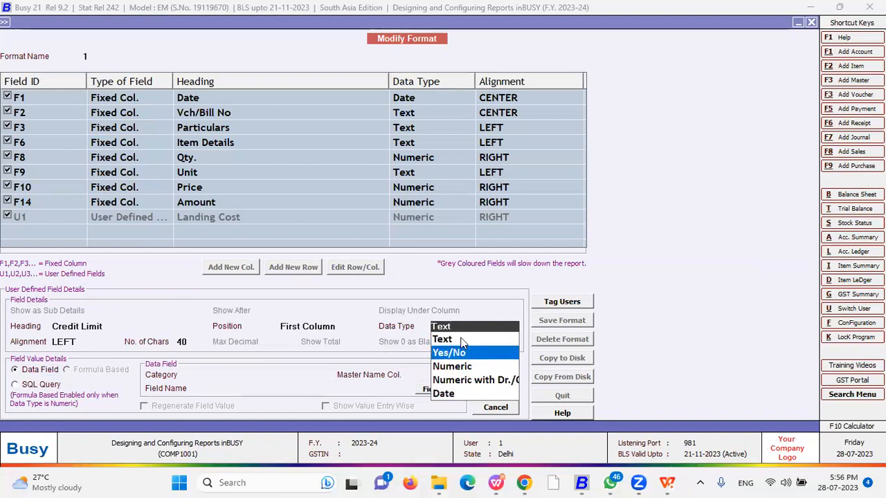
key("Return")
key("Return")
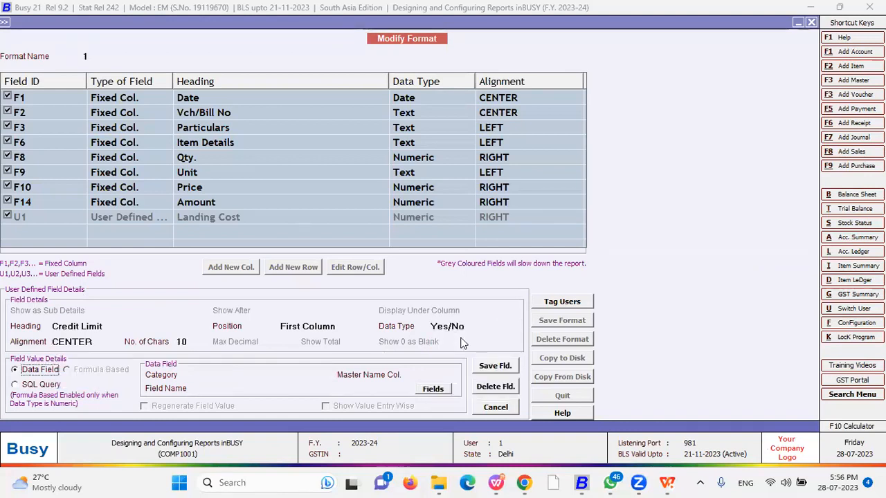
key("Return")
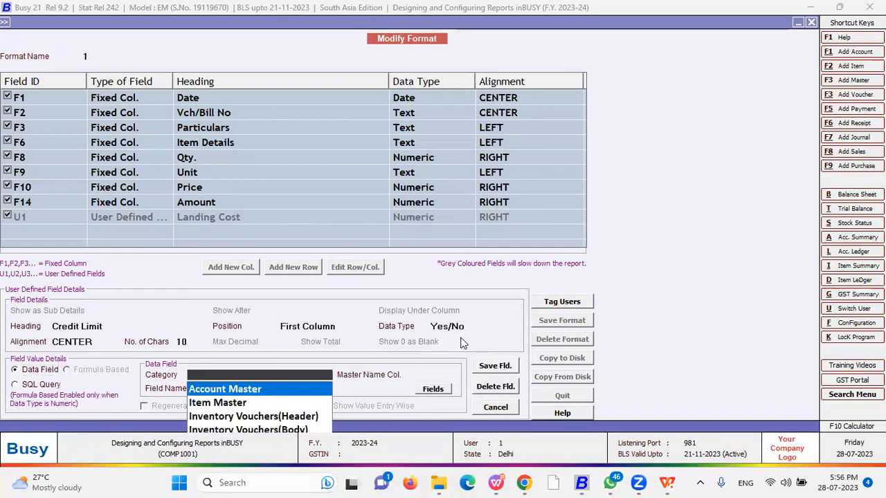
key("Return")
key("Return")
key("Return")
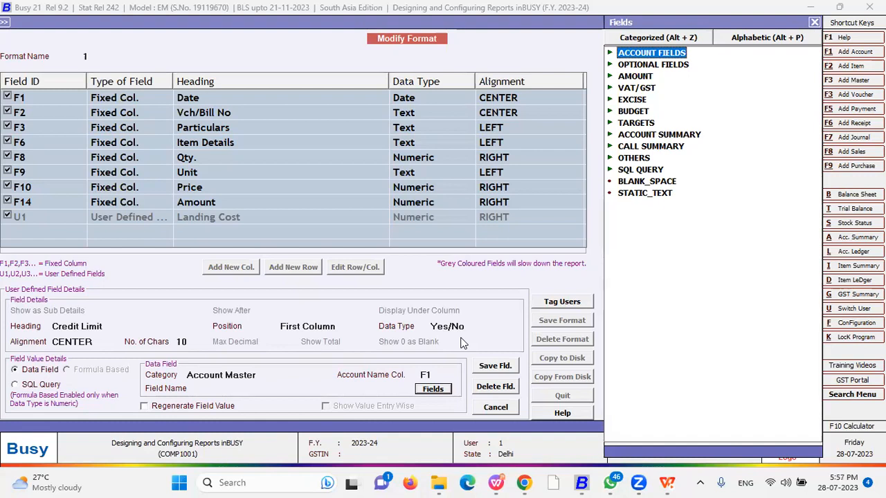
Set the Credit Limit column's data category to Inventory Vouchers(Header)
key("Escape")
left_click(266, 374)
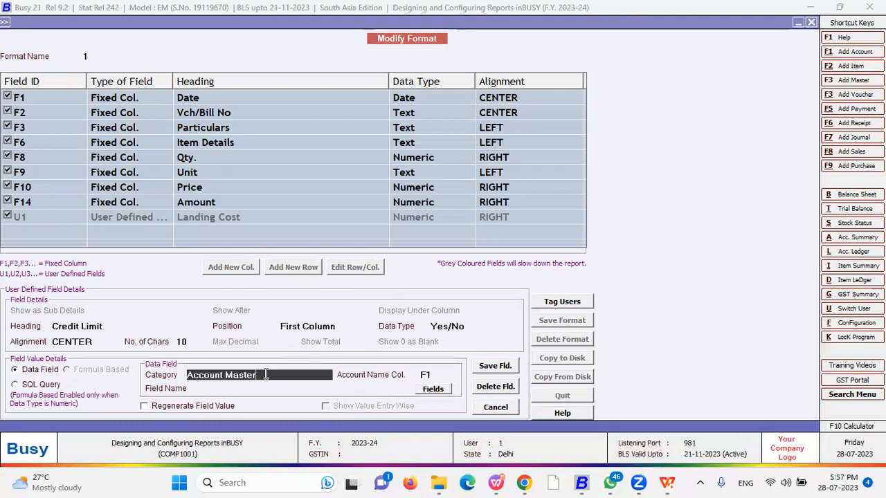
key("Down")
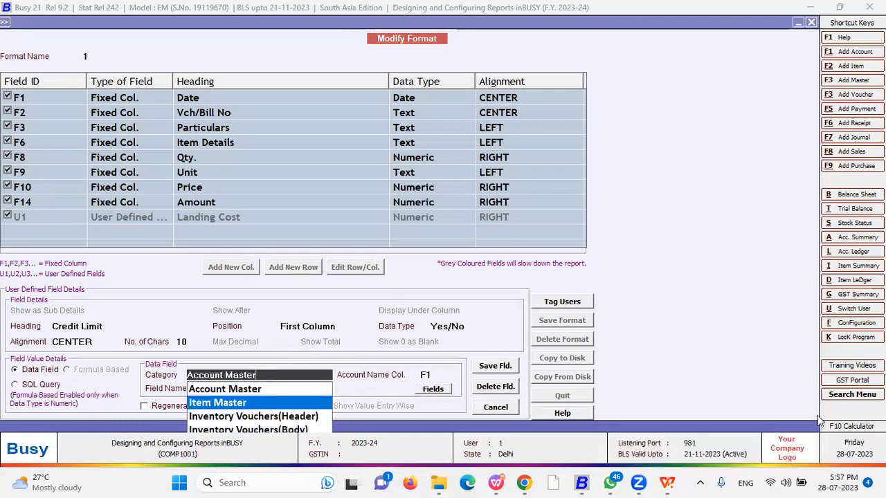
left_click(296, 417)
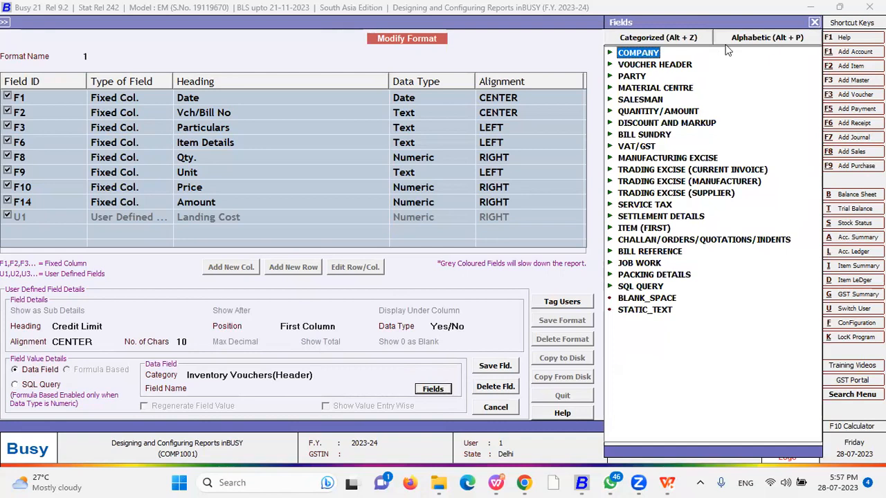
Pick VCH_OPT_FIELD1 from the alphabetical field list and save the column details
left_click(726, 46)
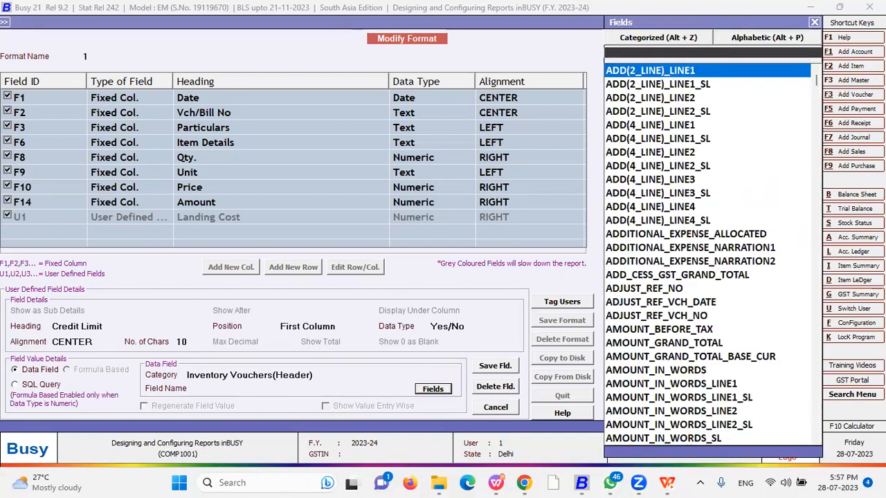
type("vch")
key("Down")
key("Down")
key("Down")
key("Down")
key("Down")
key("Down")
key("Down")
key("Down")
key("Down")
key("Down")
key("Down")
key("Down")
key("Down")
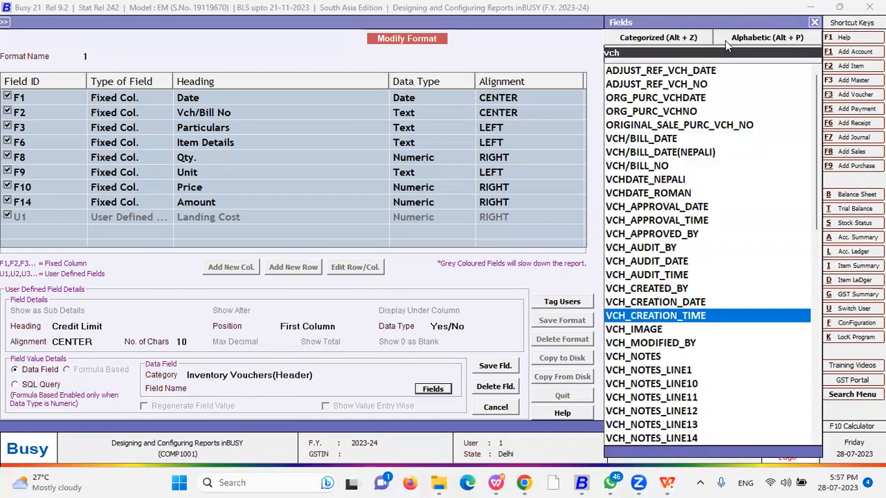
type("_op")
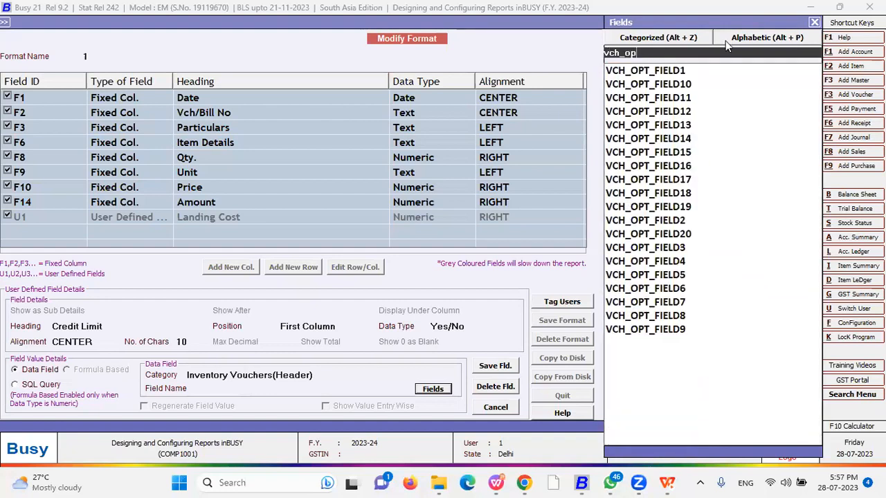
key("Return")
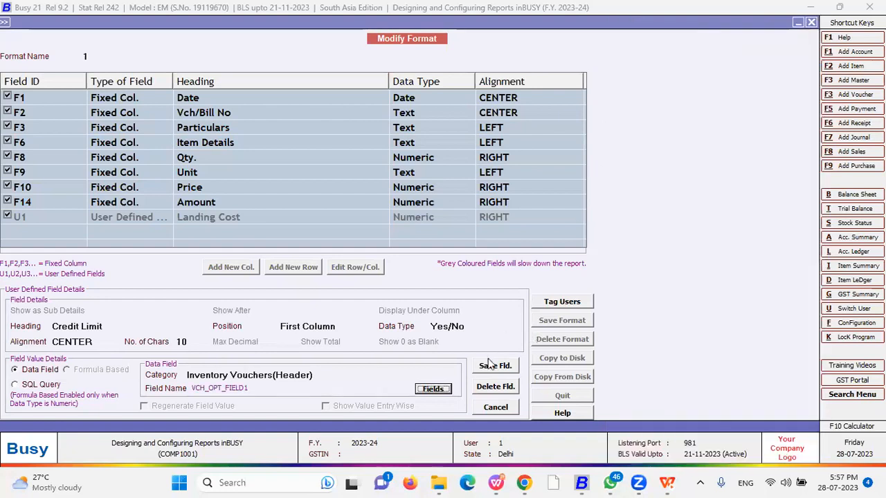
left_click(495, 368)
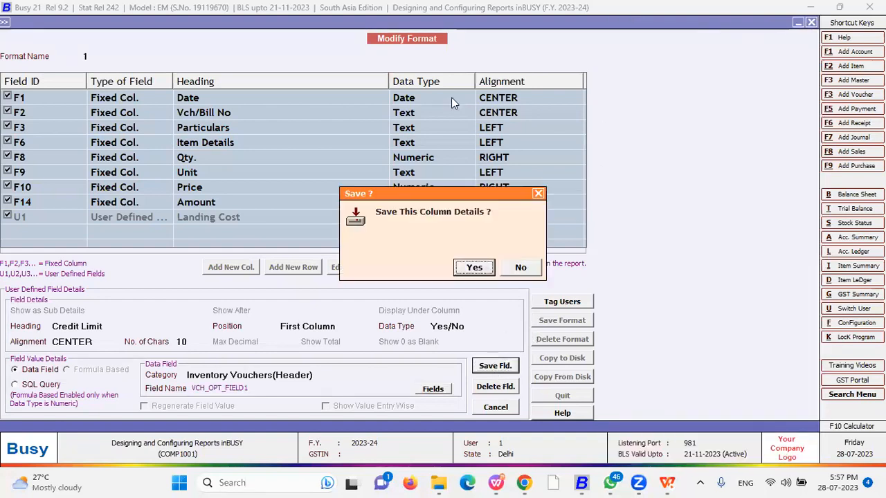
Confirm saving the Credit Limit column and the whole report format
key("Return")
left_click(554, 324)
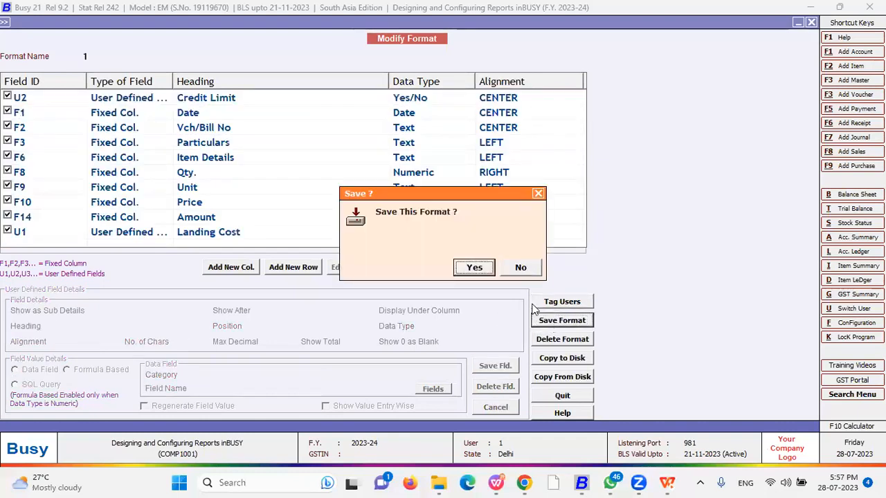
left_click(474, 267)
key("Escape")
key("Escape")
key("Escape")
key("Escape")
Generate the Sales Register with format 1 and widen its first column
key("Down")
key("Down")
key("Return")
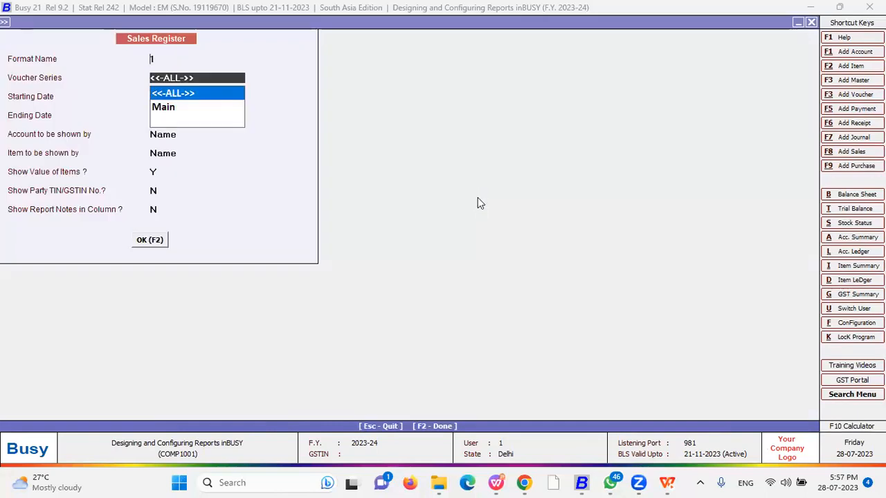
key("F2")
left_click_drag(48, 66, 102, 82)
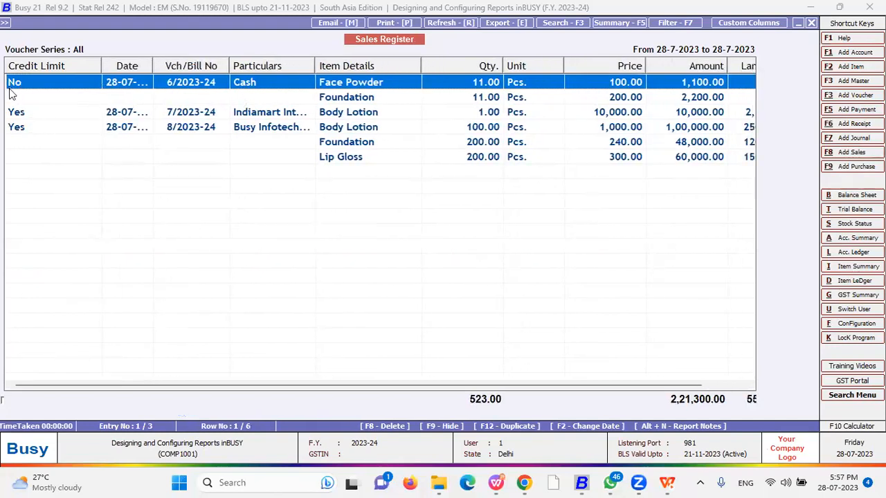
Check voucher 8/2023-24 shows Credit Limit Yes, view Landing Cost, then close the report
left_click(260, 118)
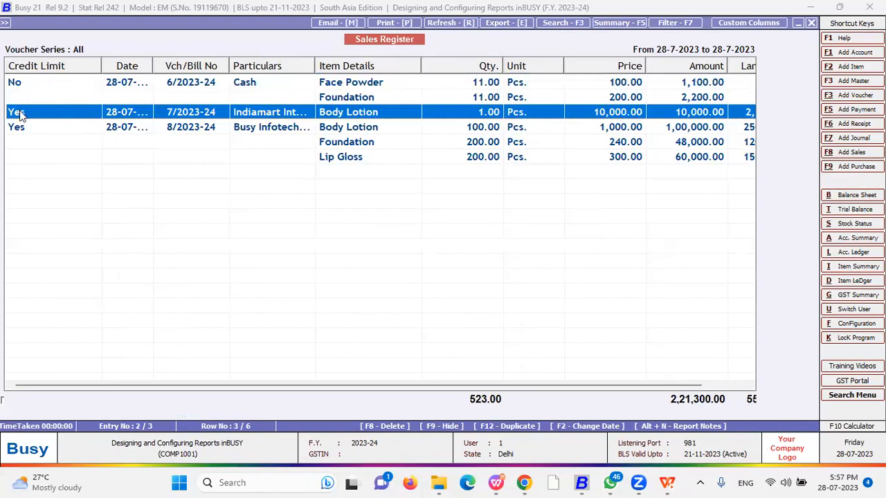
left_click(270, 130)
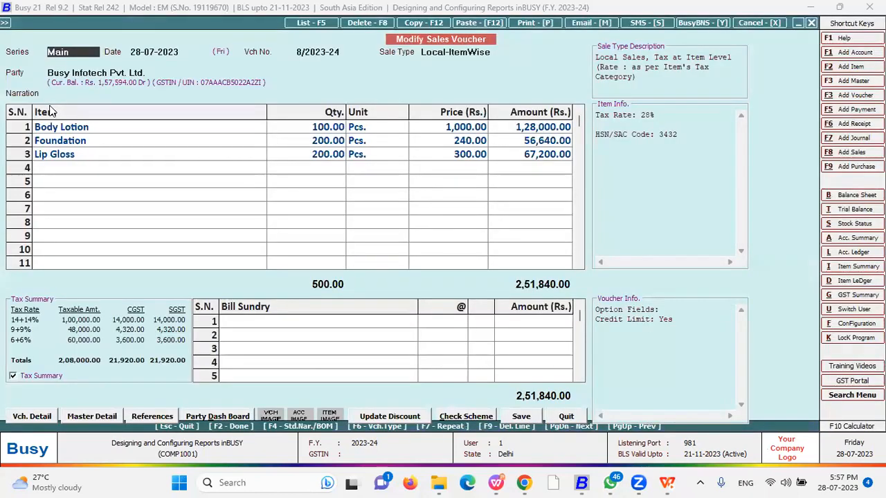
key("Escape")
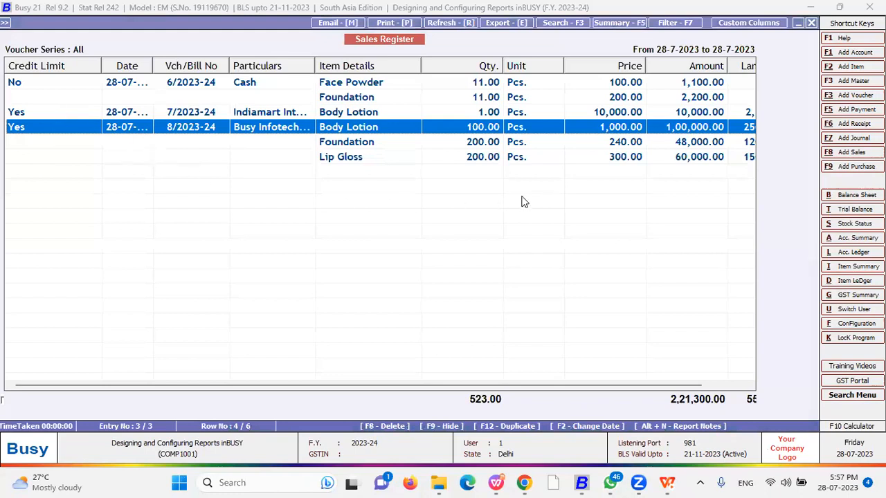
left_click_drag(549, 385, 599, 386)
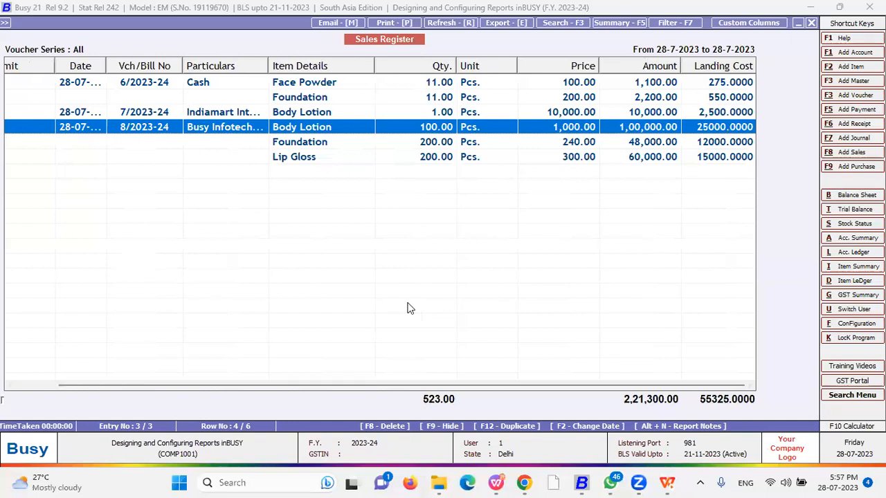
key("Escape")
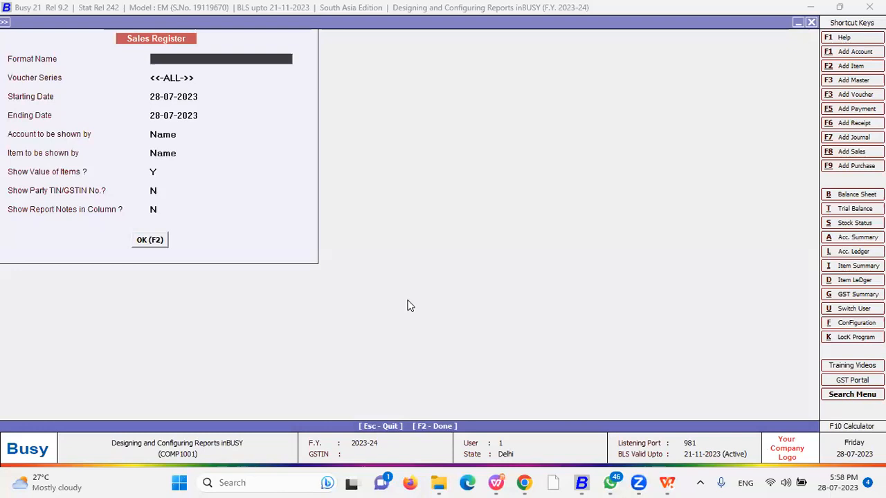
Back out to the Display menu, collapse Inventory Registers (Standard), and bring Chrome forward
key("Escape")
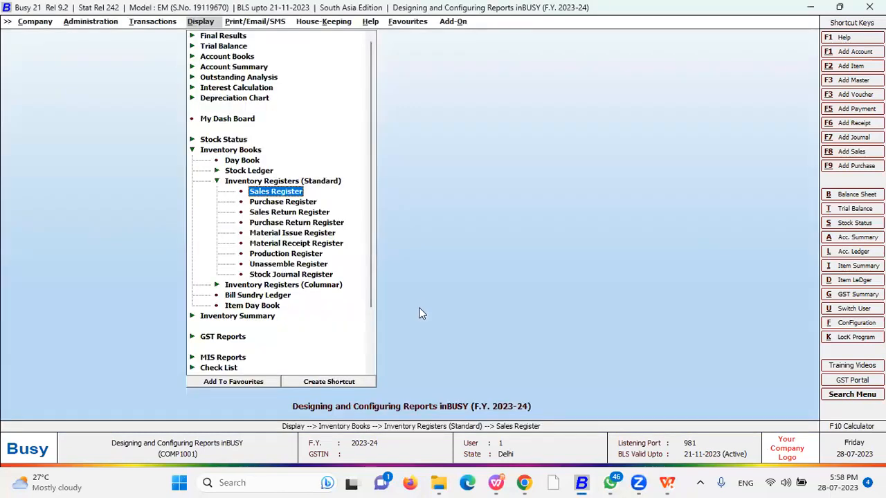
key("Escape")
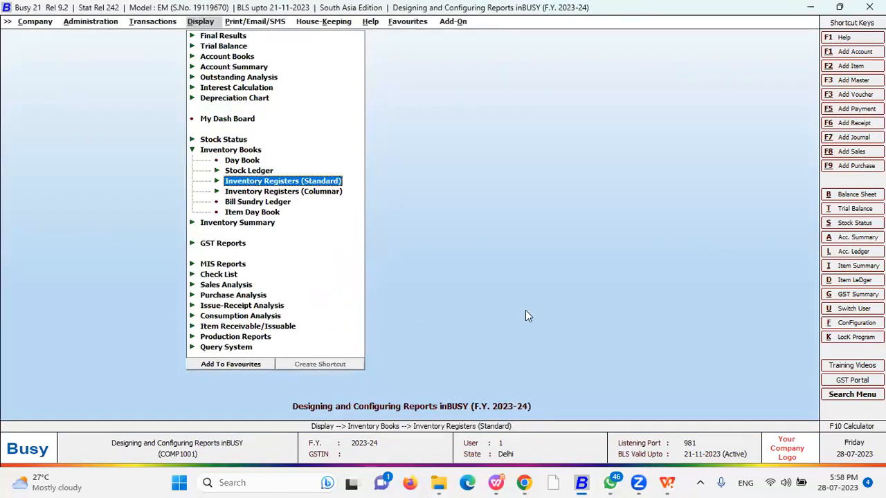
left_click(526, 482)
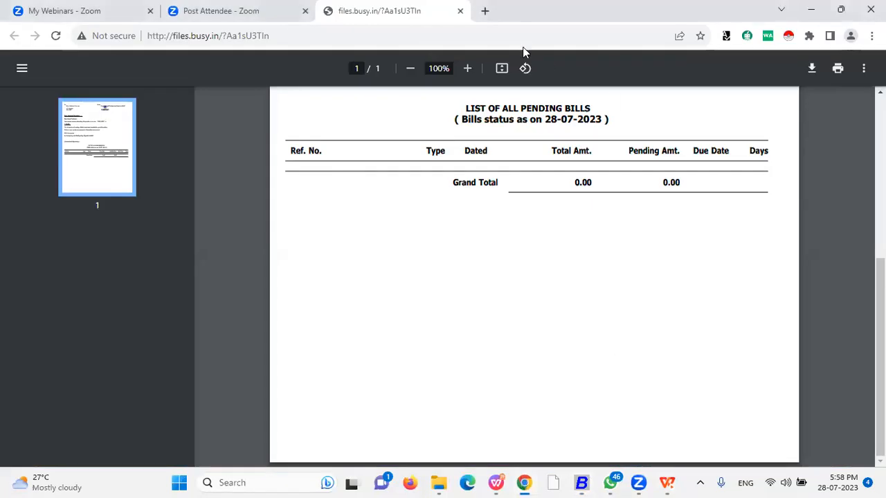
Close the files.busy.in PDF tab and switch over to the WPS presentation
left_click(460, 15)
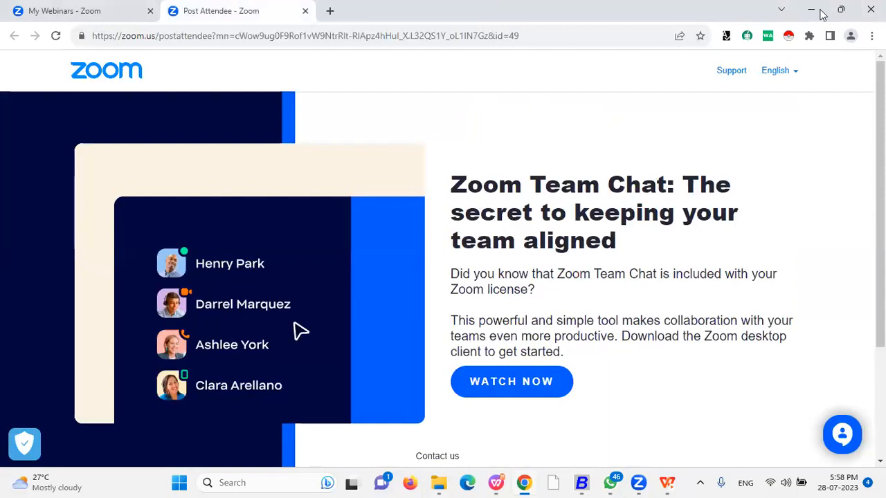
key("alt+Tab")
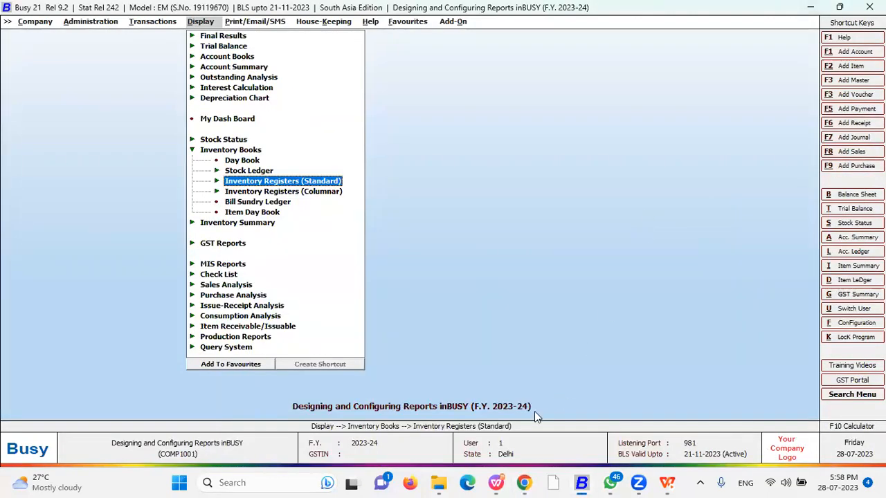
left_click(523, 483)
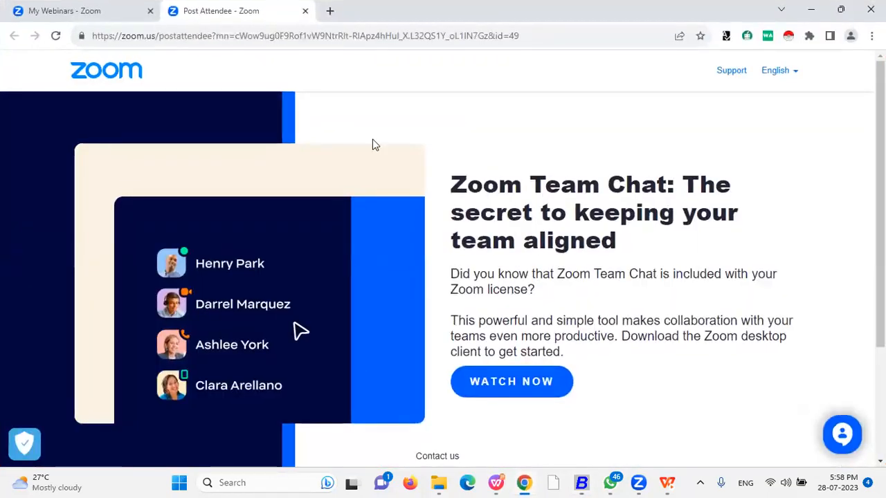
left_click(499, 483)
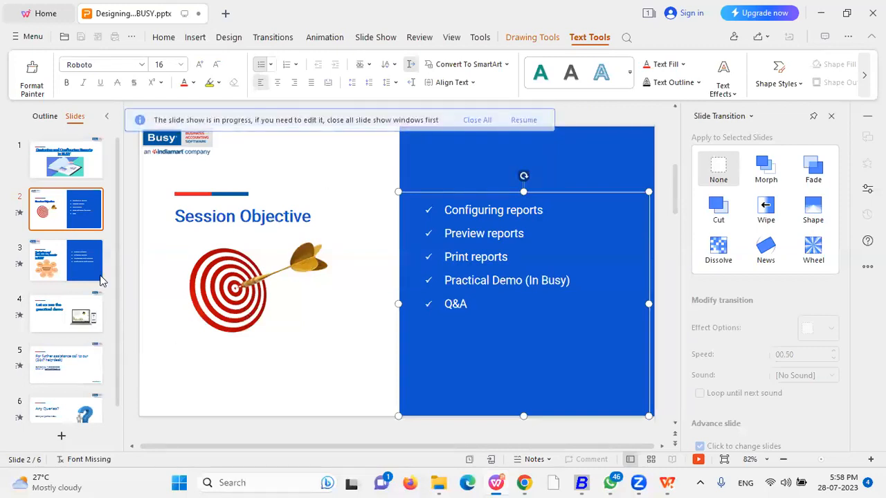
Restart the 'Designing and Configuring Reports in BUSY' slide show from the first slide and advance it
left_click(873, 13)
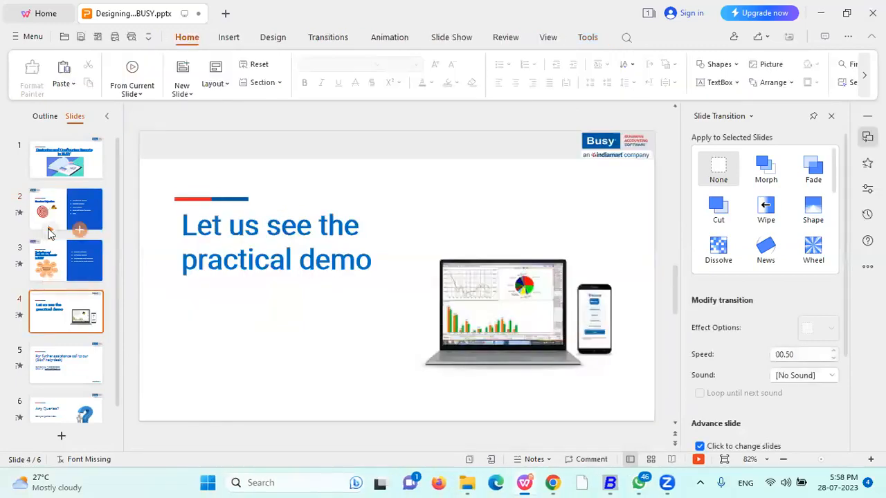
key("F5")
scroll(210, 319, "down", 6)
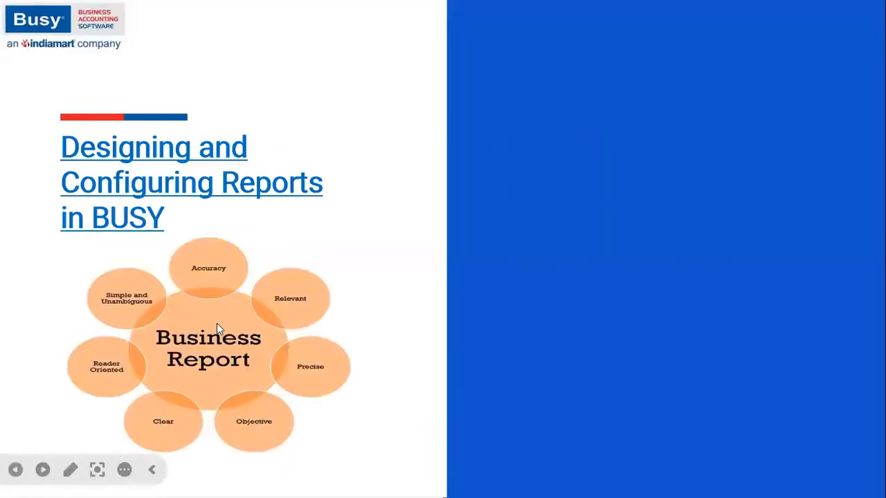
scroll(217, 325, "down", 1)
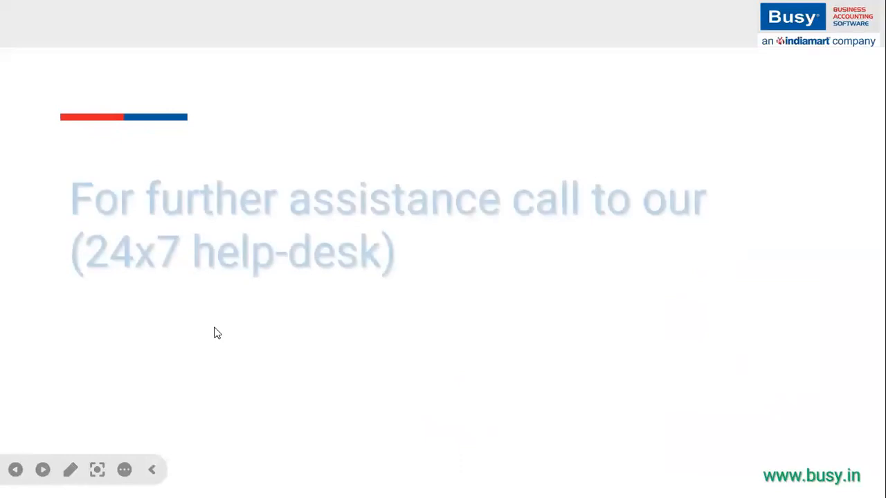